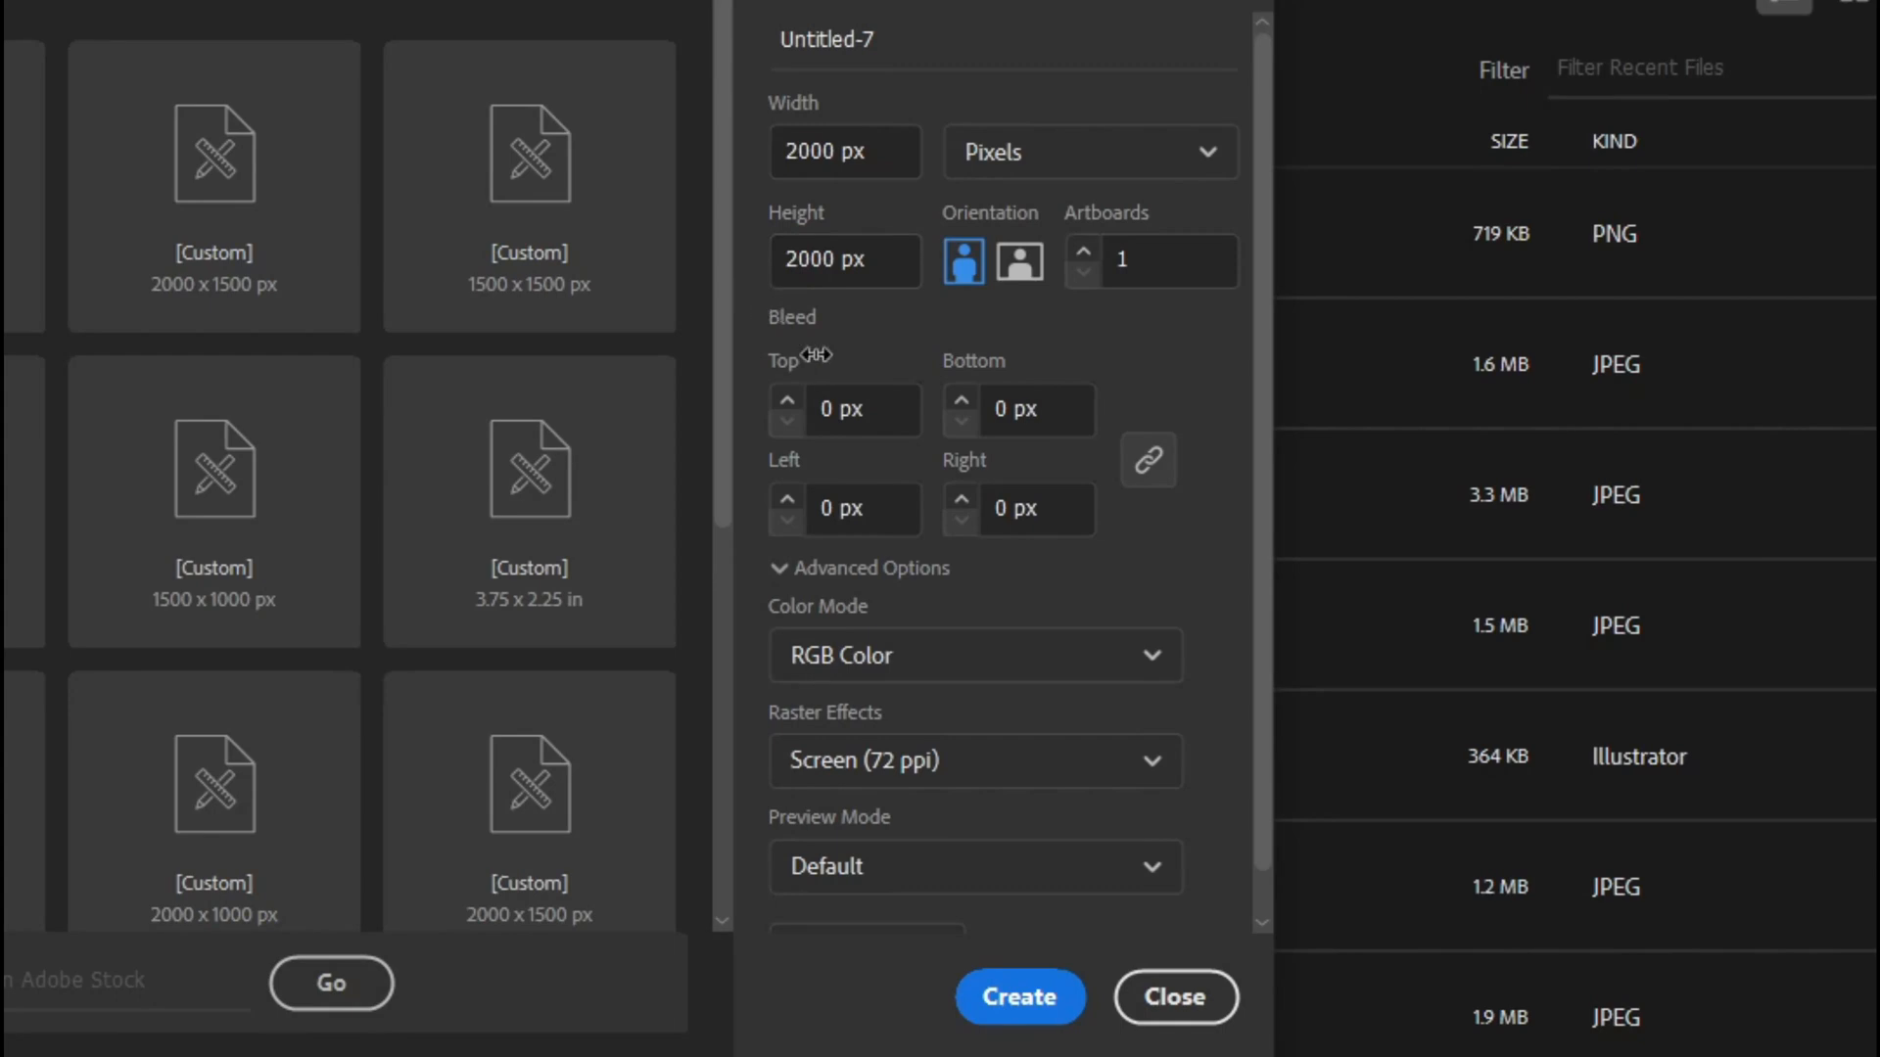
# - Create the 2000 × 2000 px document and draw a circle about 1017 px across on the artboard
pyautogui.click(1007, 1001)
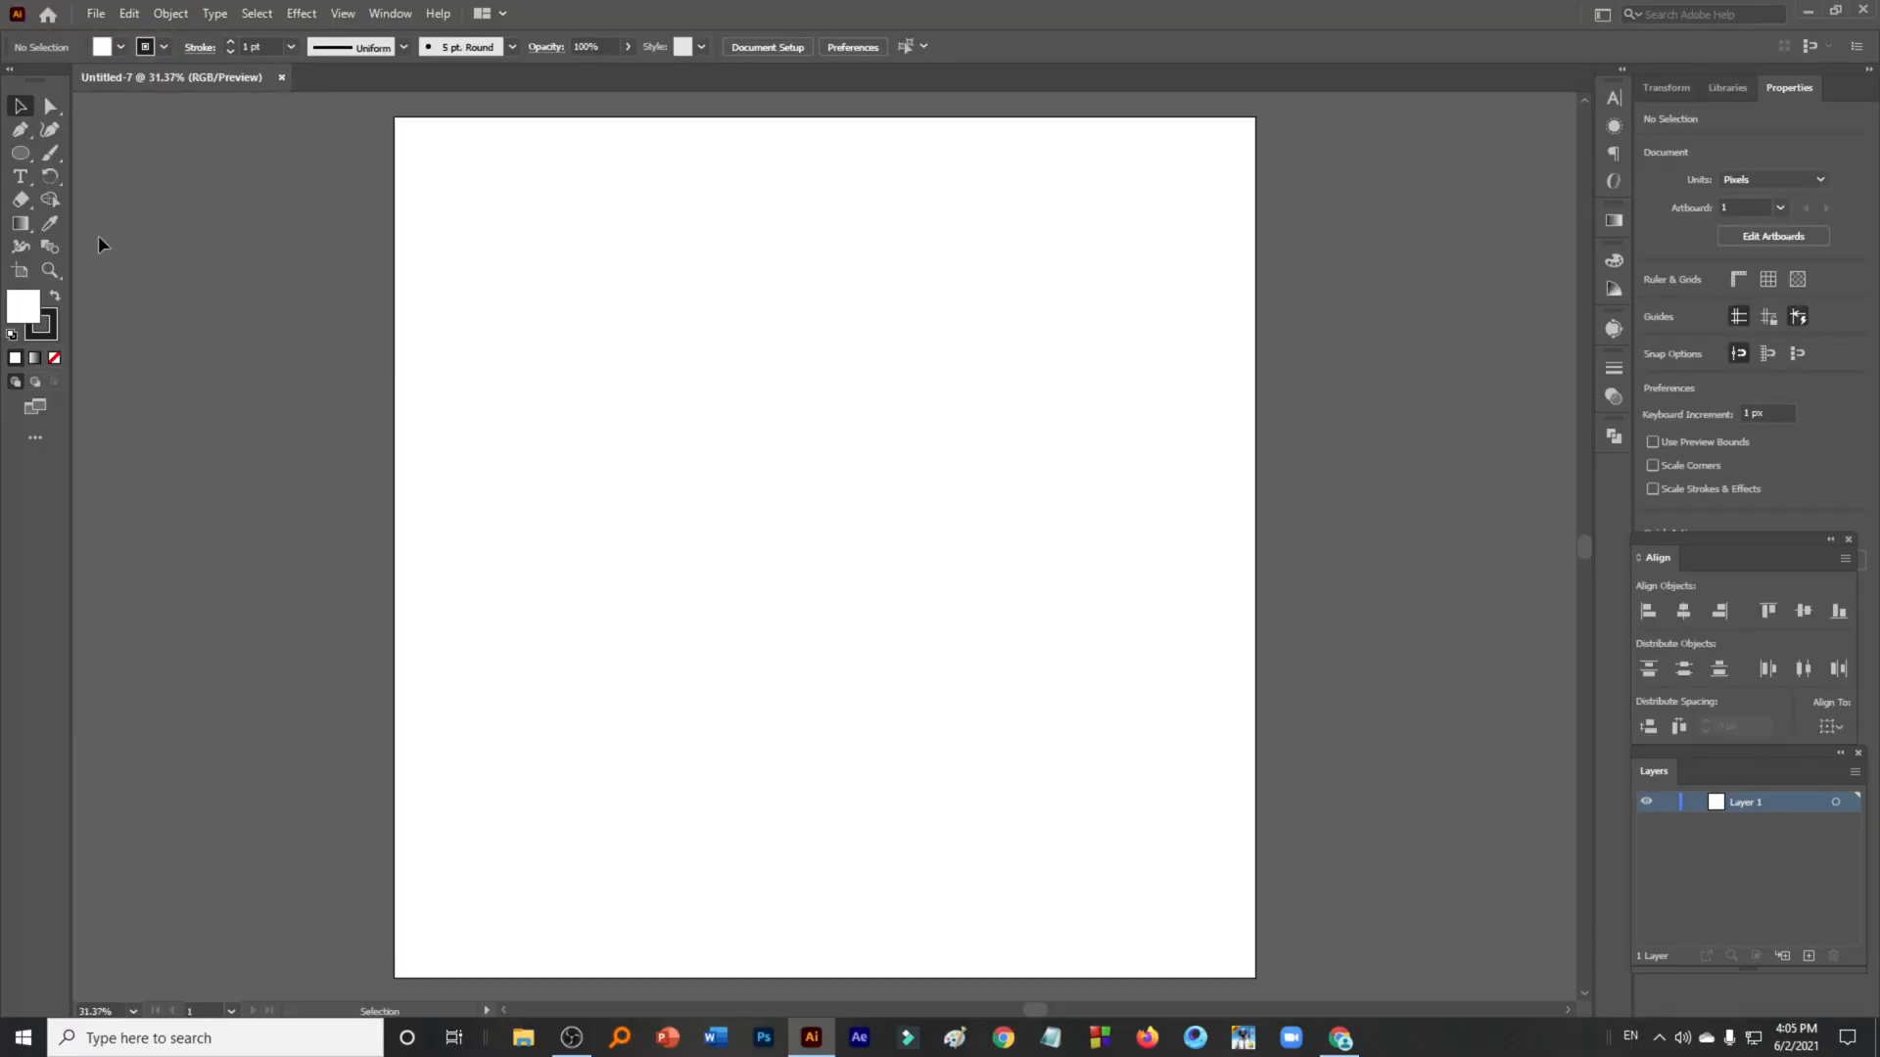
pyautogui.click(20, 153)
pyautogui.moveTo(664, 382); pyautogui.dragTo(1102, 819)
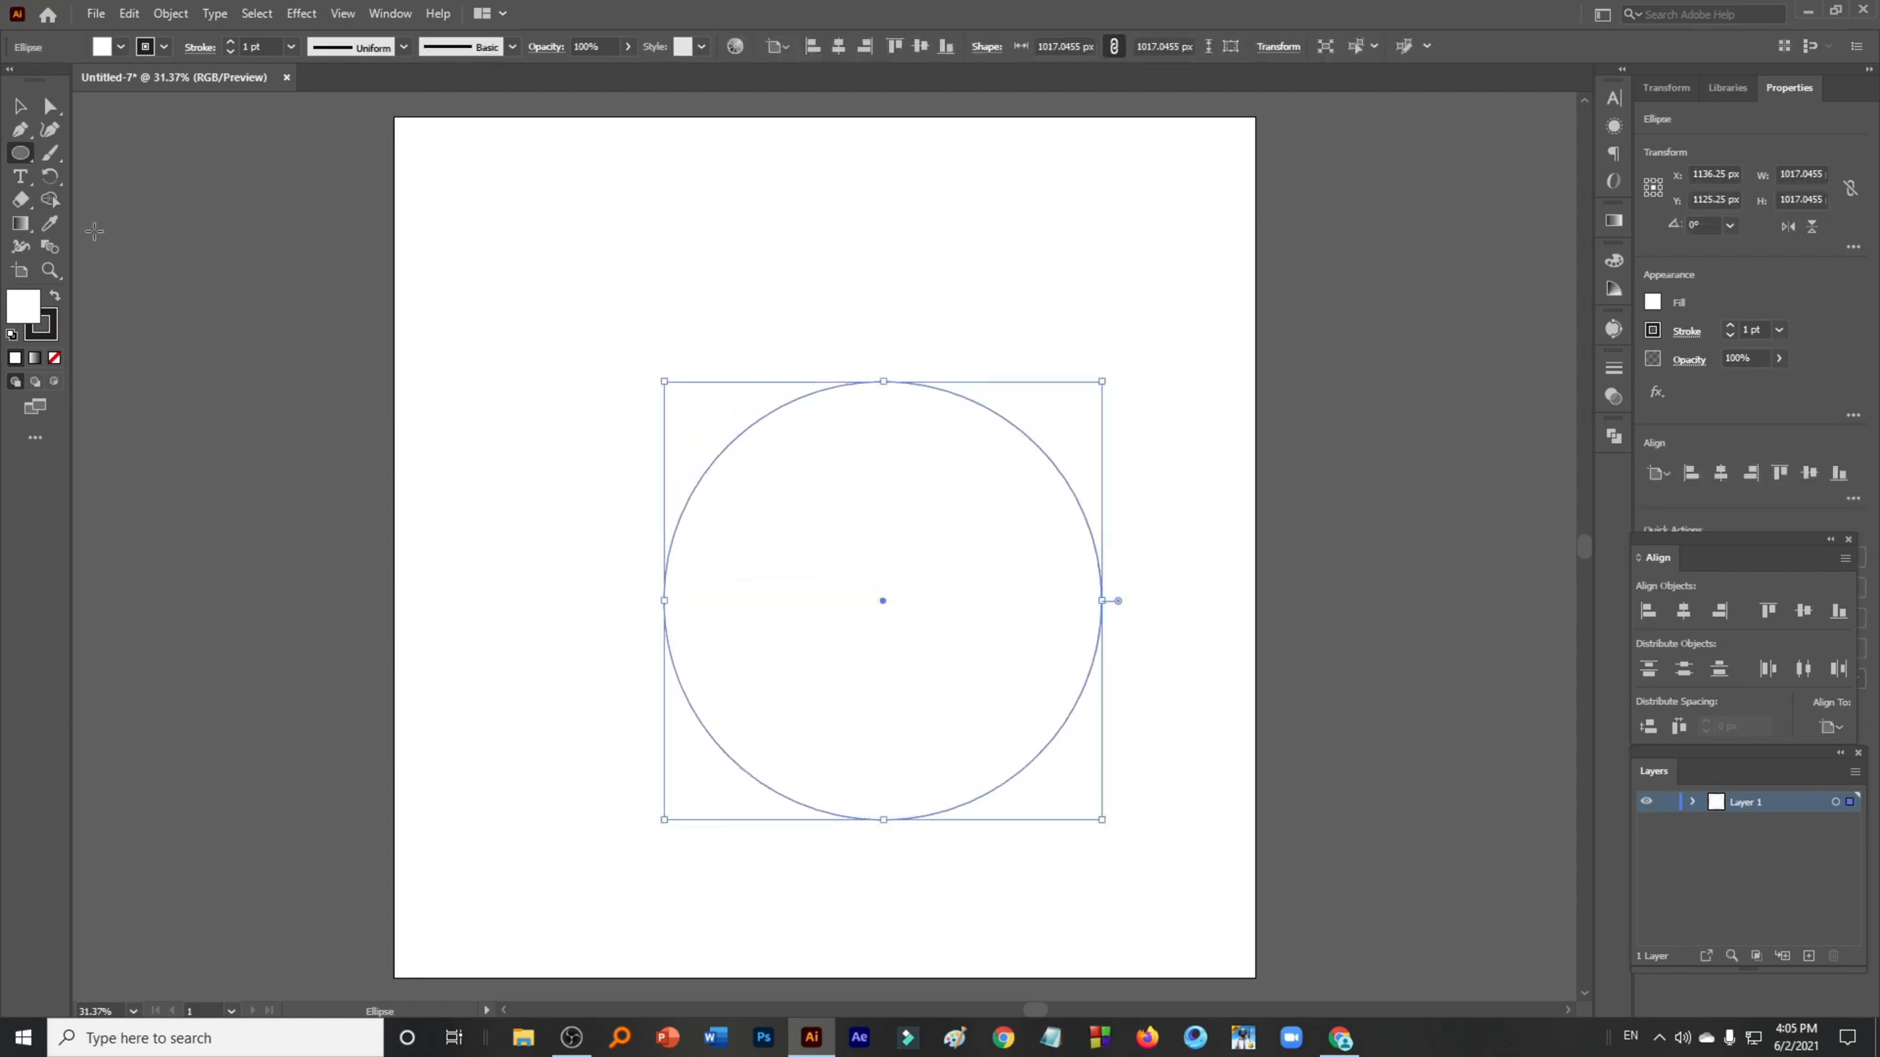
# - Center the circle horizontally and vertically on the artboard and remove its fill
pyautogui.press('v')
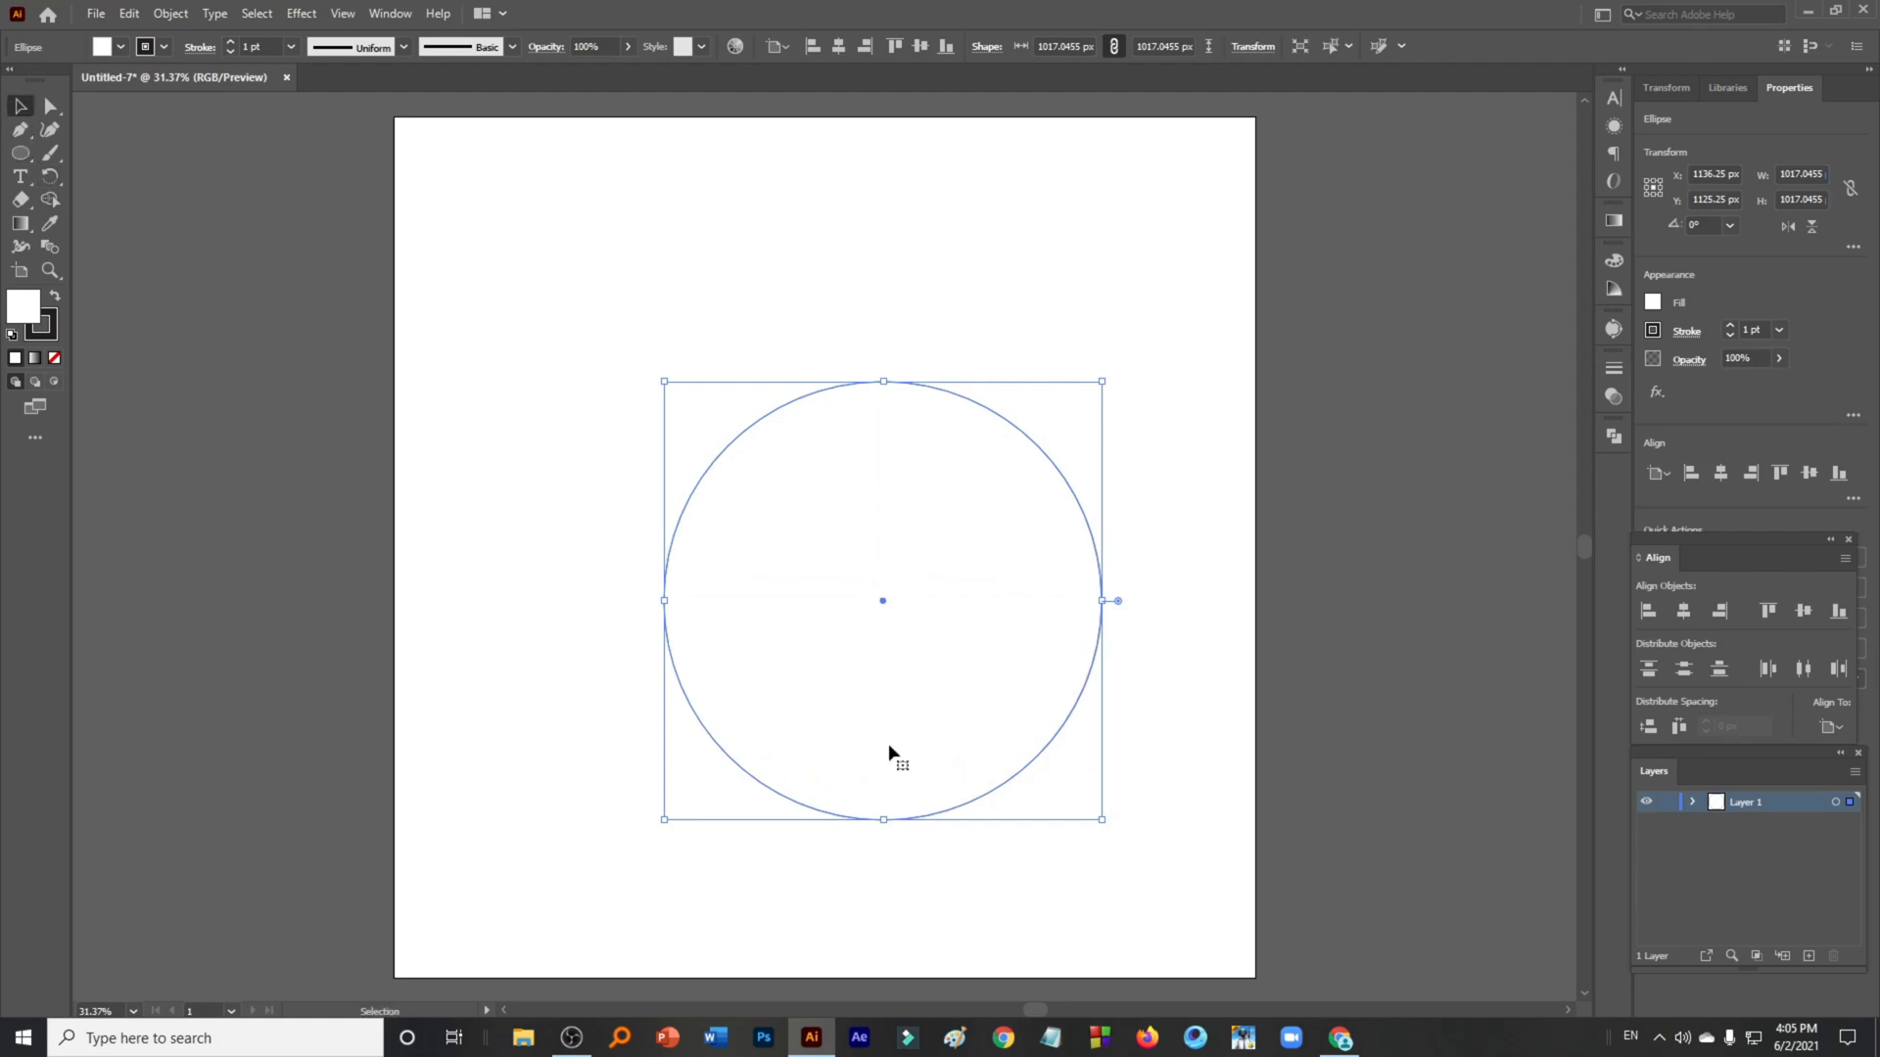
pyautogui.click(1729, 477)
pyautogui.click(1810, 474)
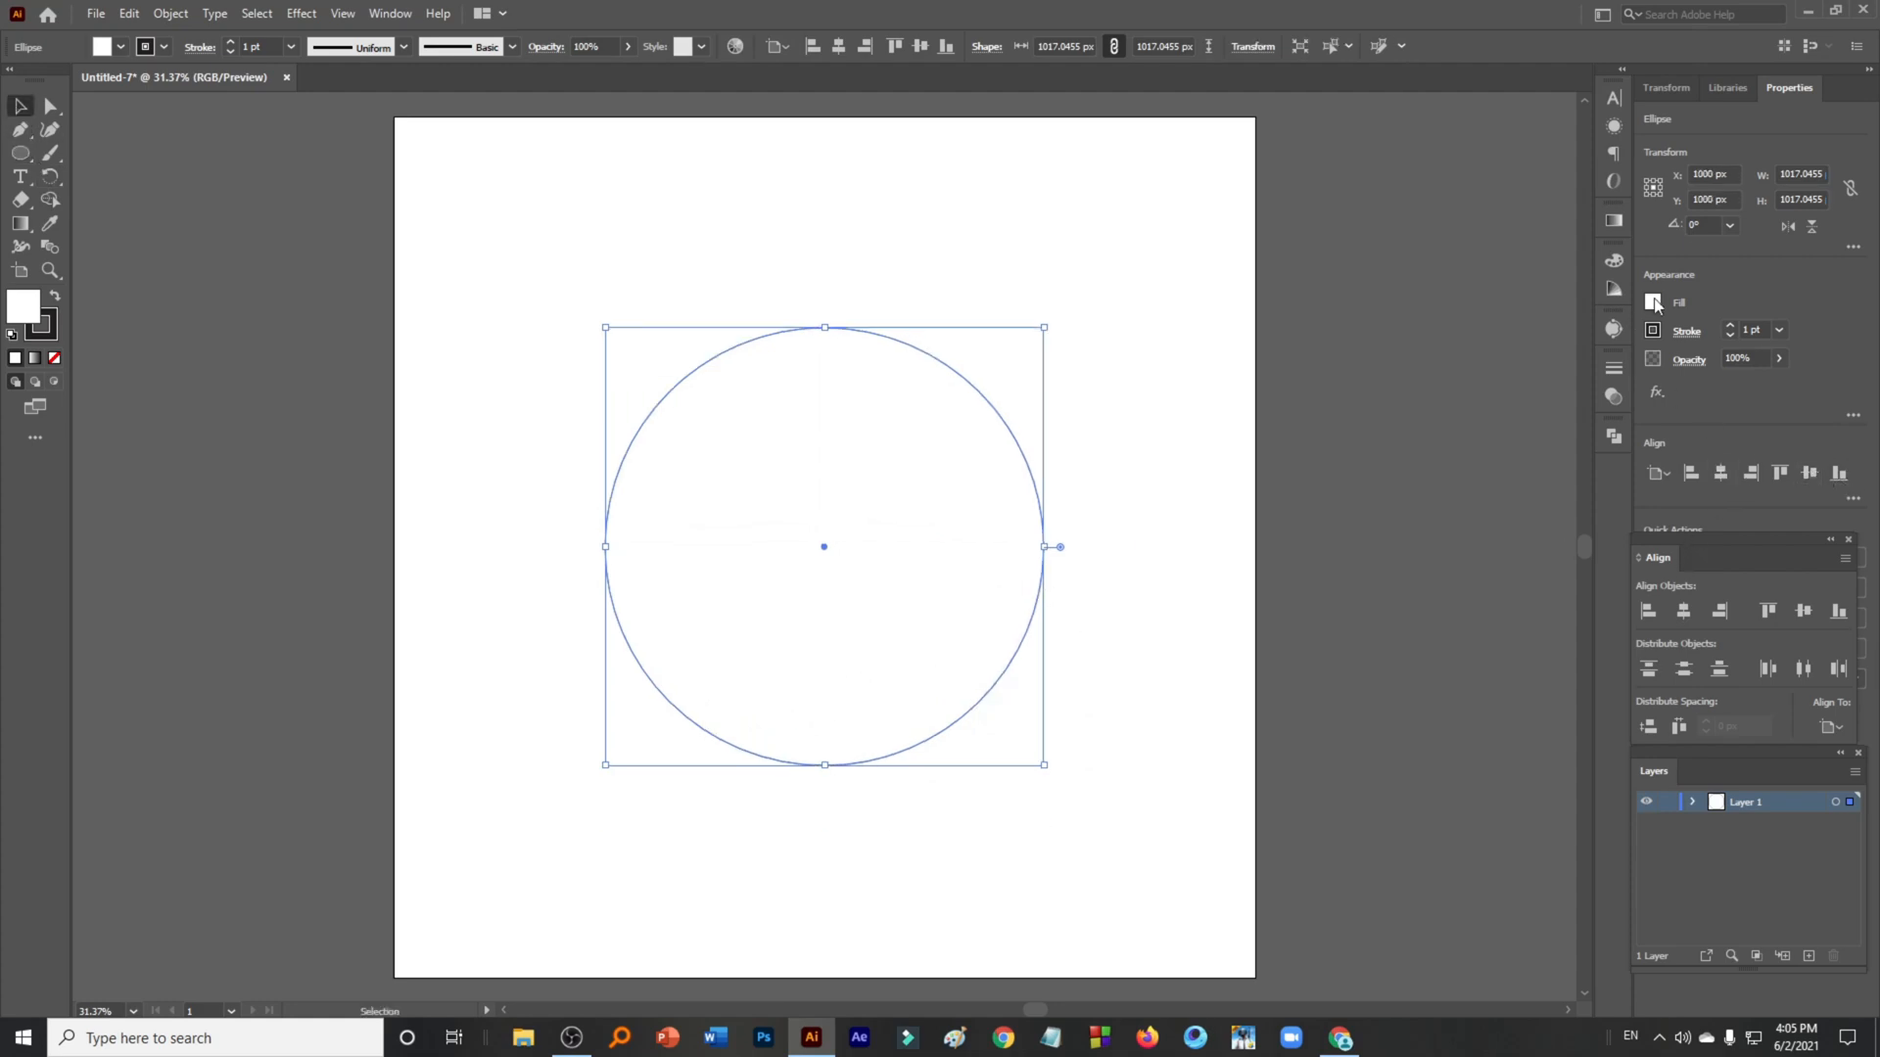
pyautogui.click(1653, 303)
pyautogui.click(1442, 374)
# - Duplicate the circle in place and scale the copy down into a smaller concentric inner circle
pyautogui.hotkey('ctrl', 'c')
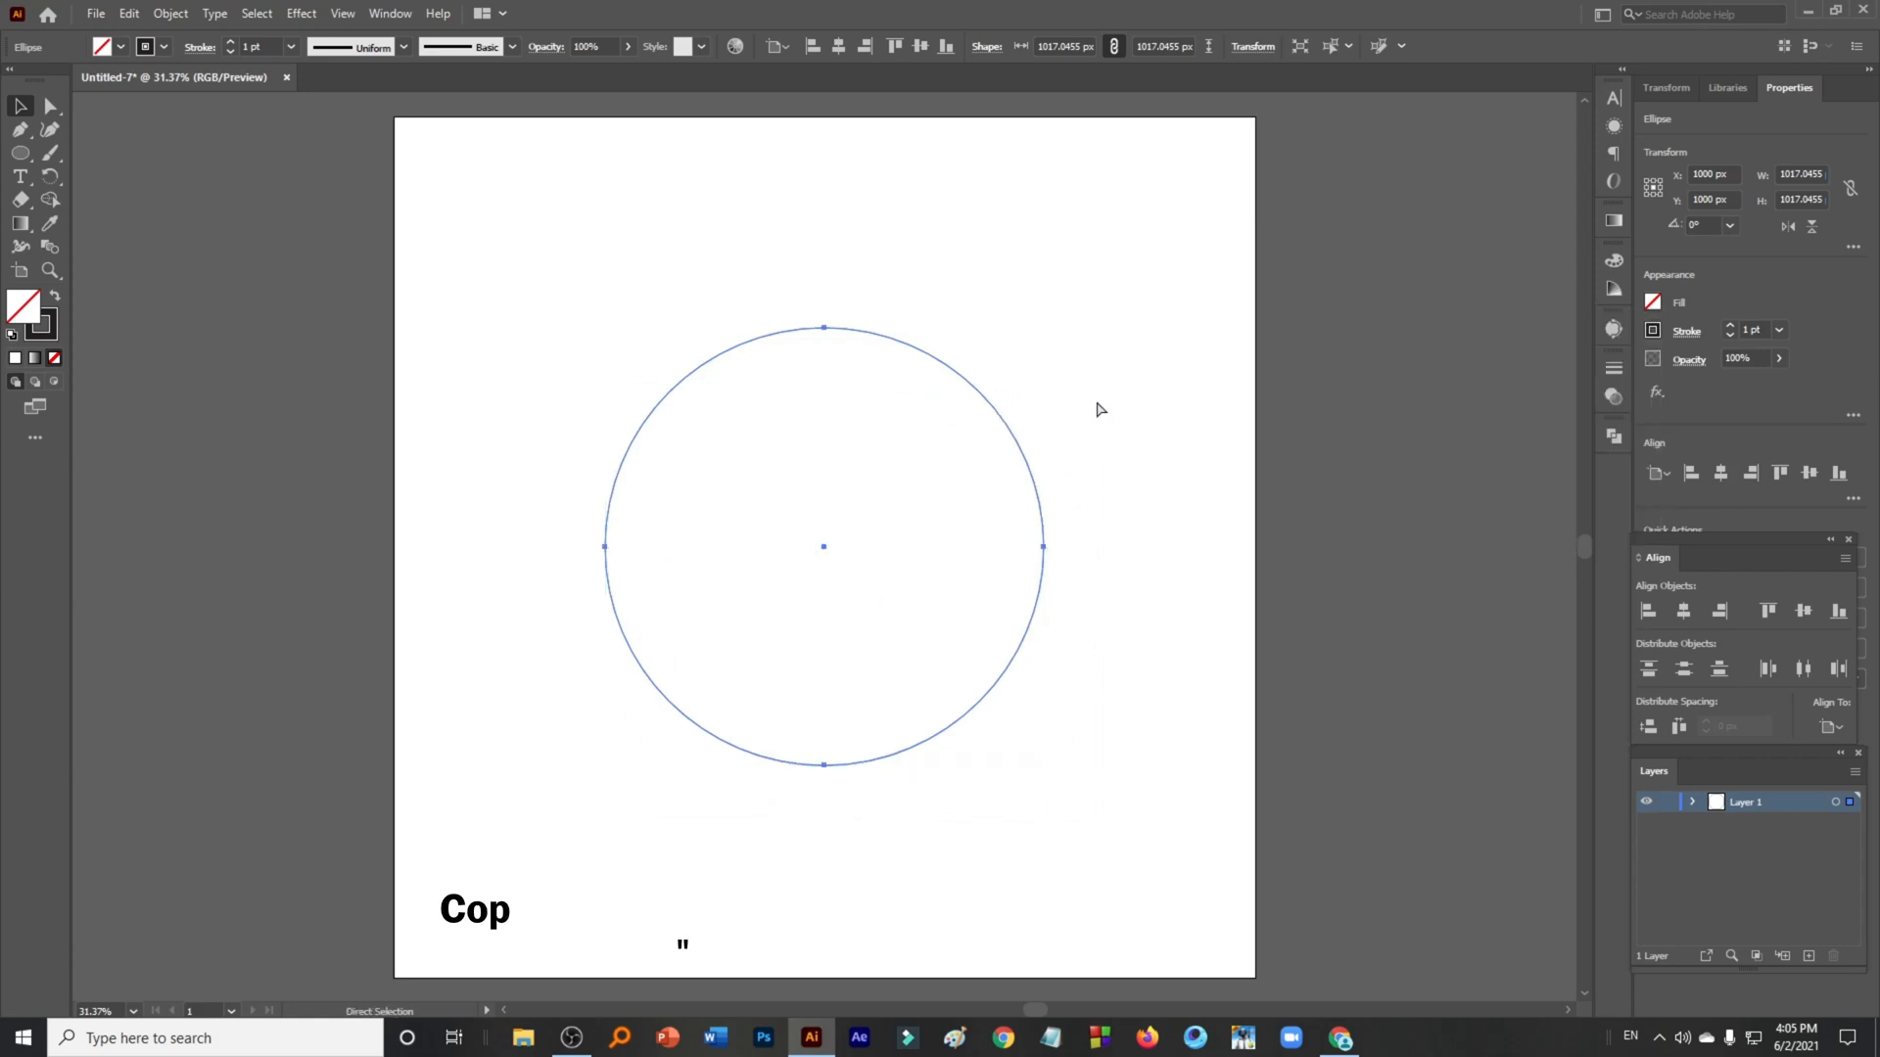
pyautogui.hotkey('ctrl', 'f')
pyautogui.moveTo(1043, 327); pyautogui.dragTo(992, 406)
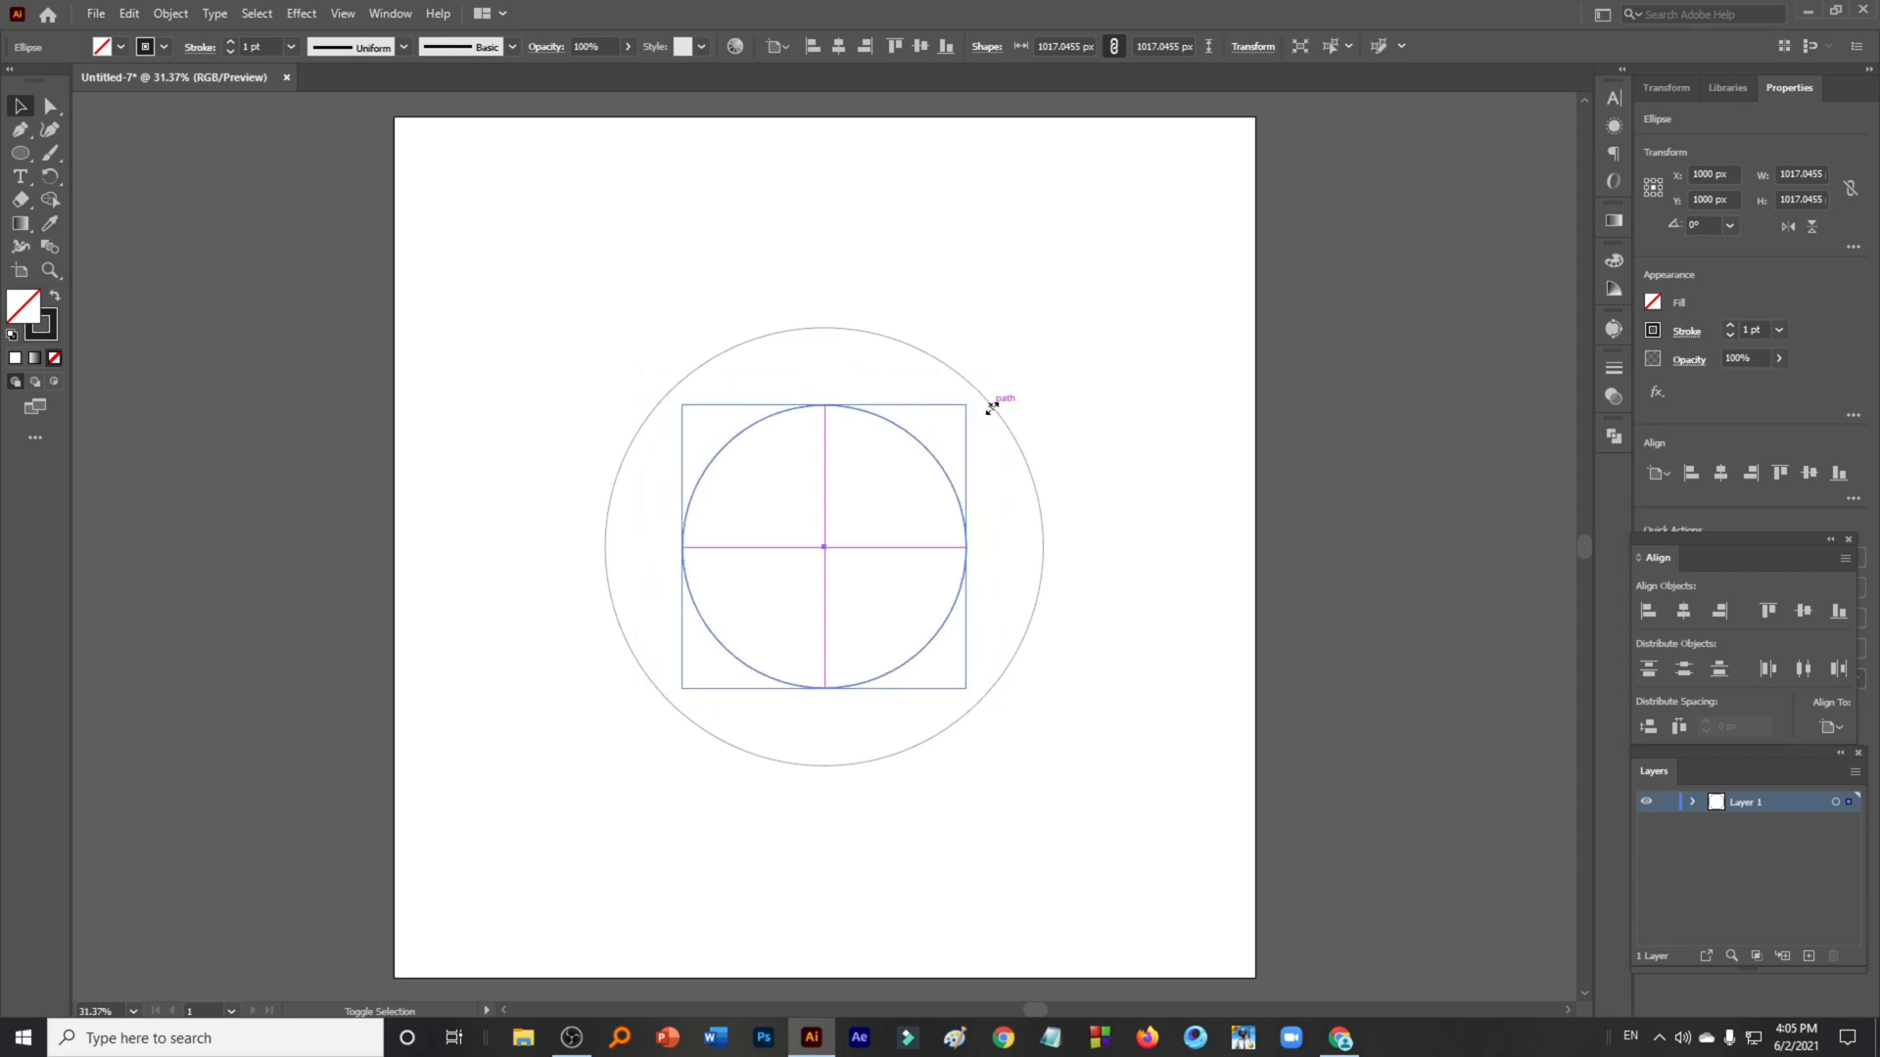
pyautogui.click(1151, 369)
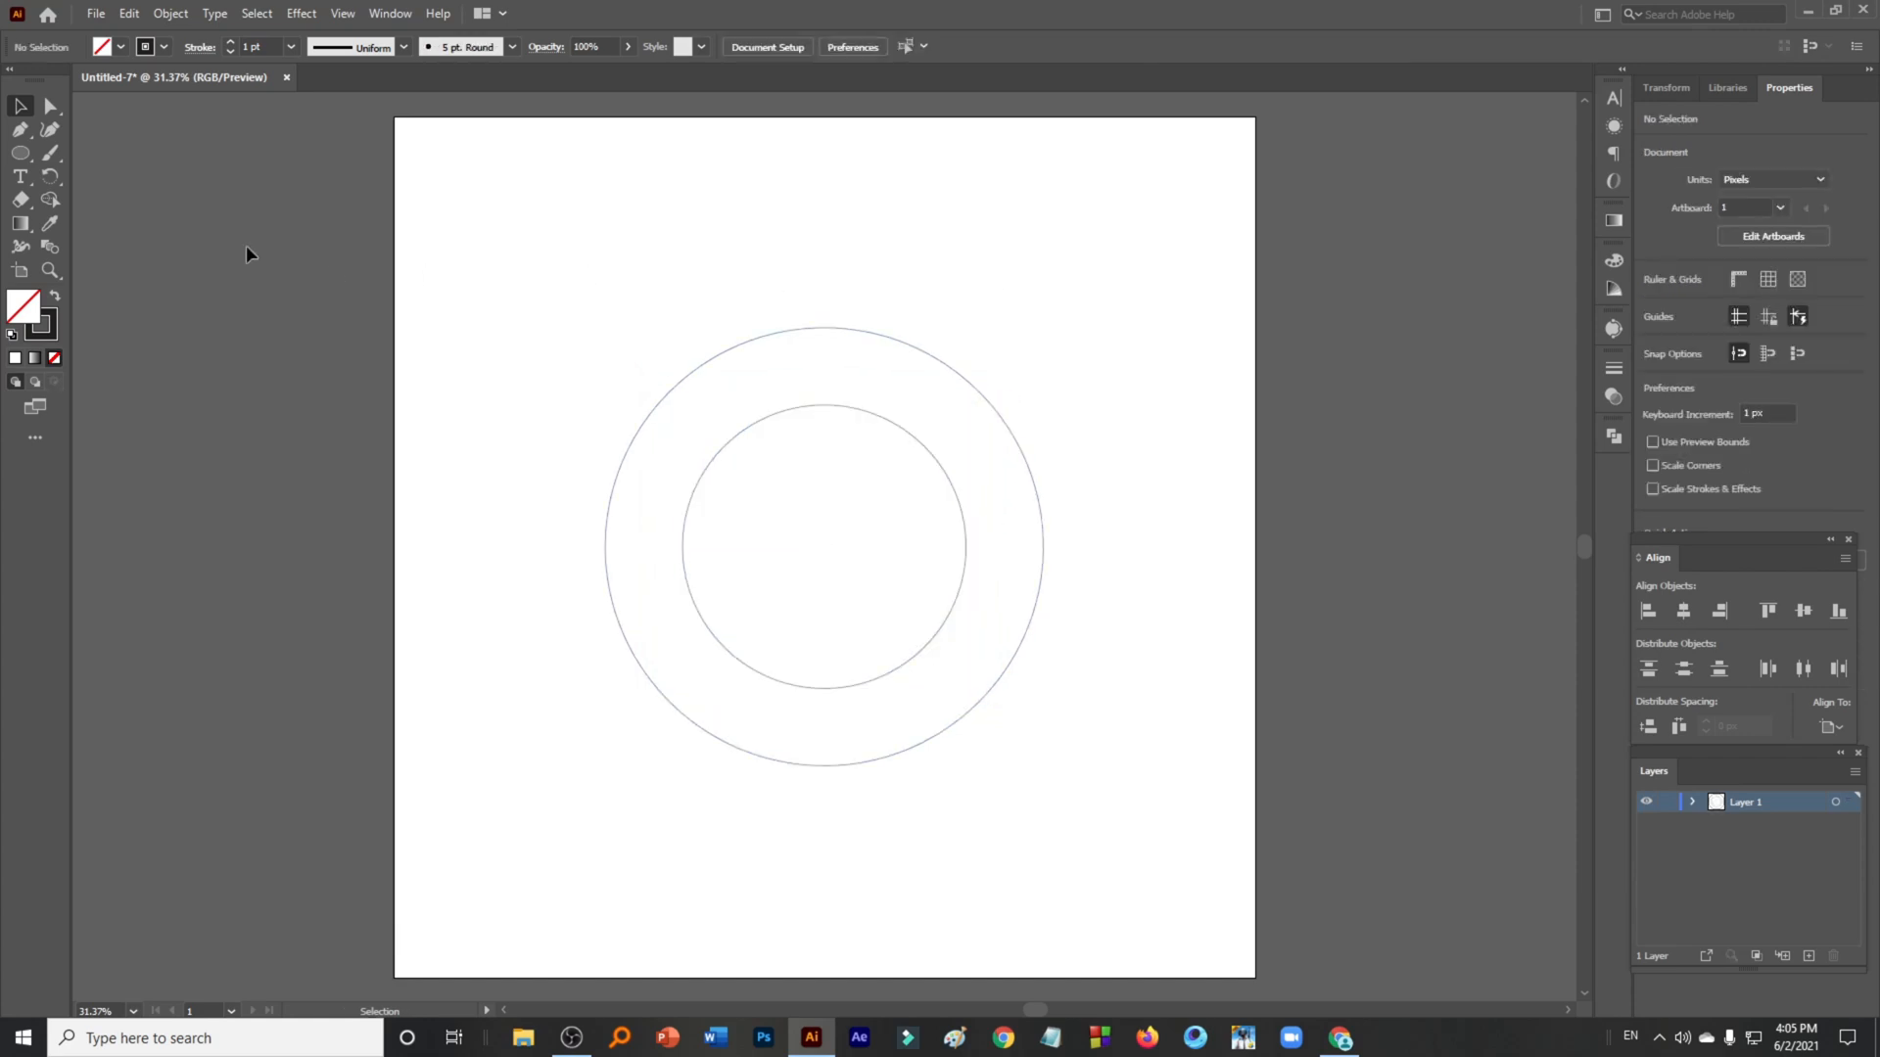
# - Draw a rectangle about 680 × 180 px extending right from the circles' centre
pyautogui.moveTo(21, 153); pyautogui.dragTo(145, 159)
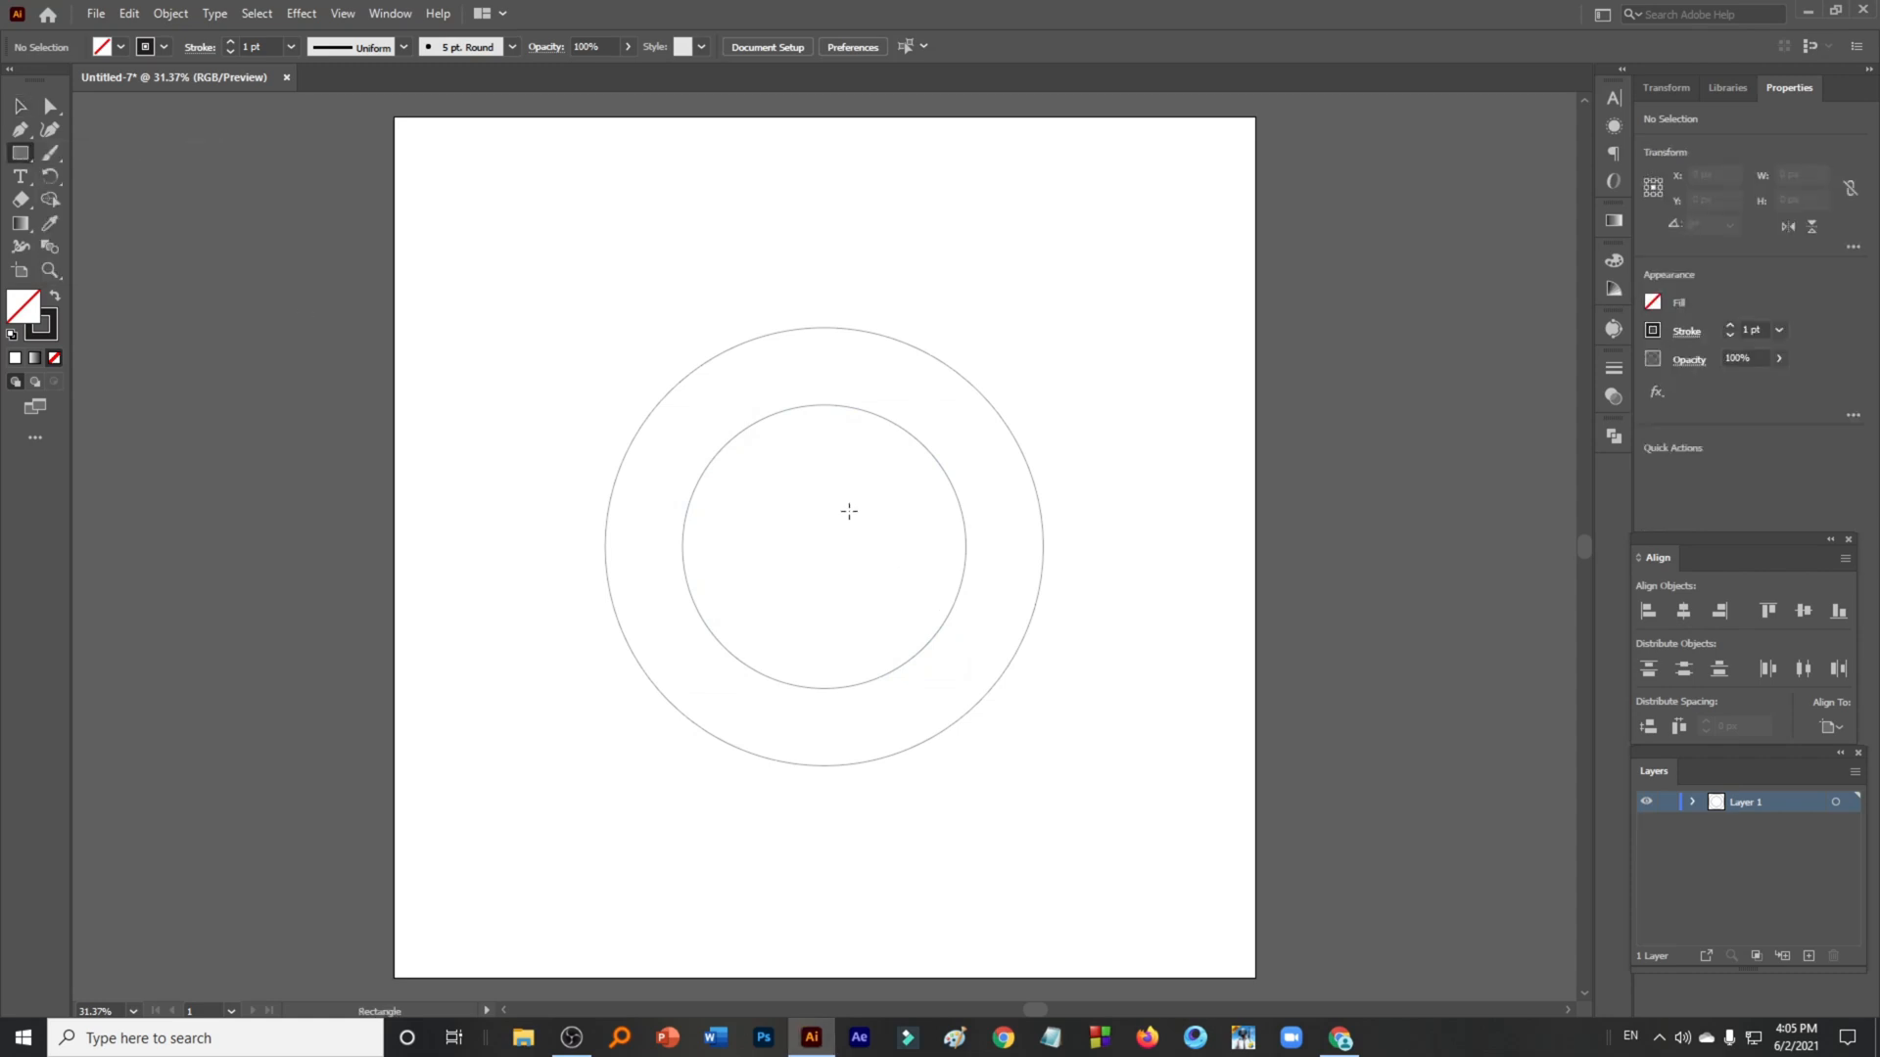
pyautogui.moveTo(855, 510); pyautogui.dragTo(1151, 587)
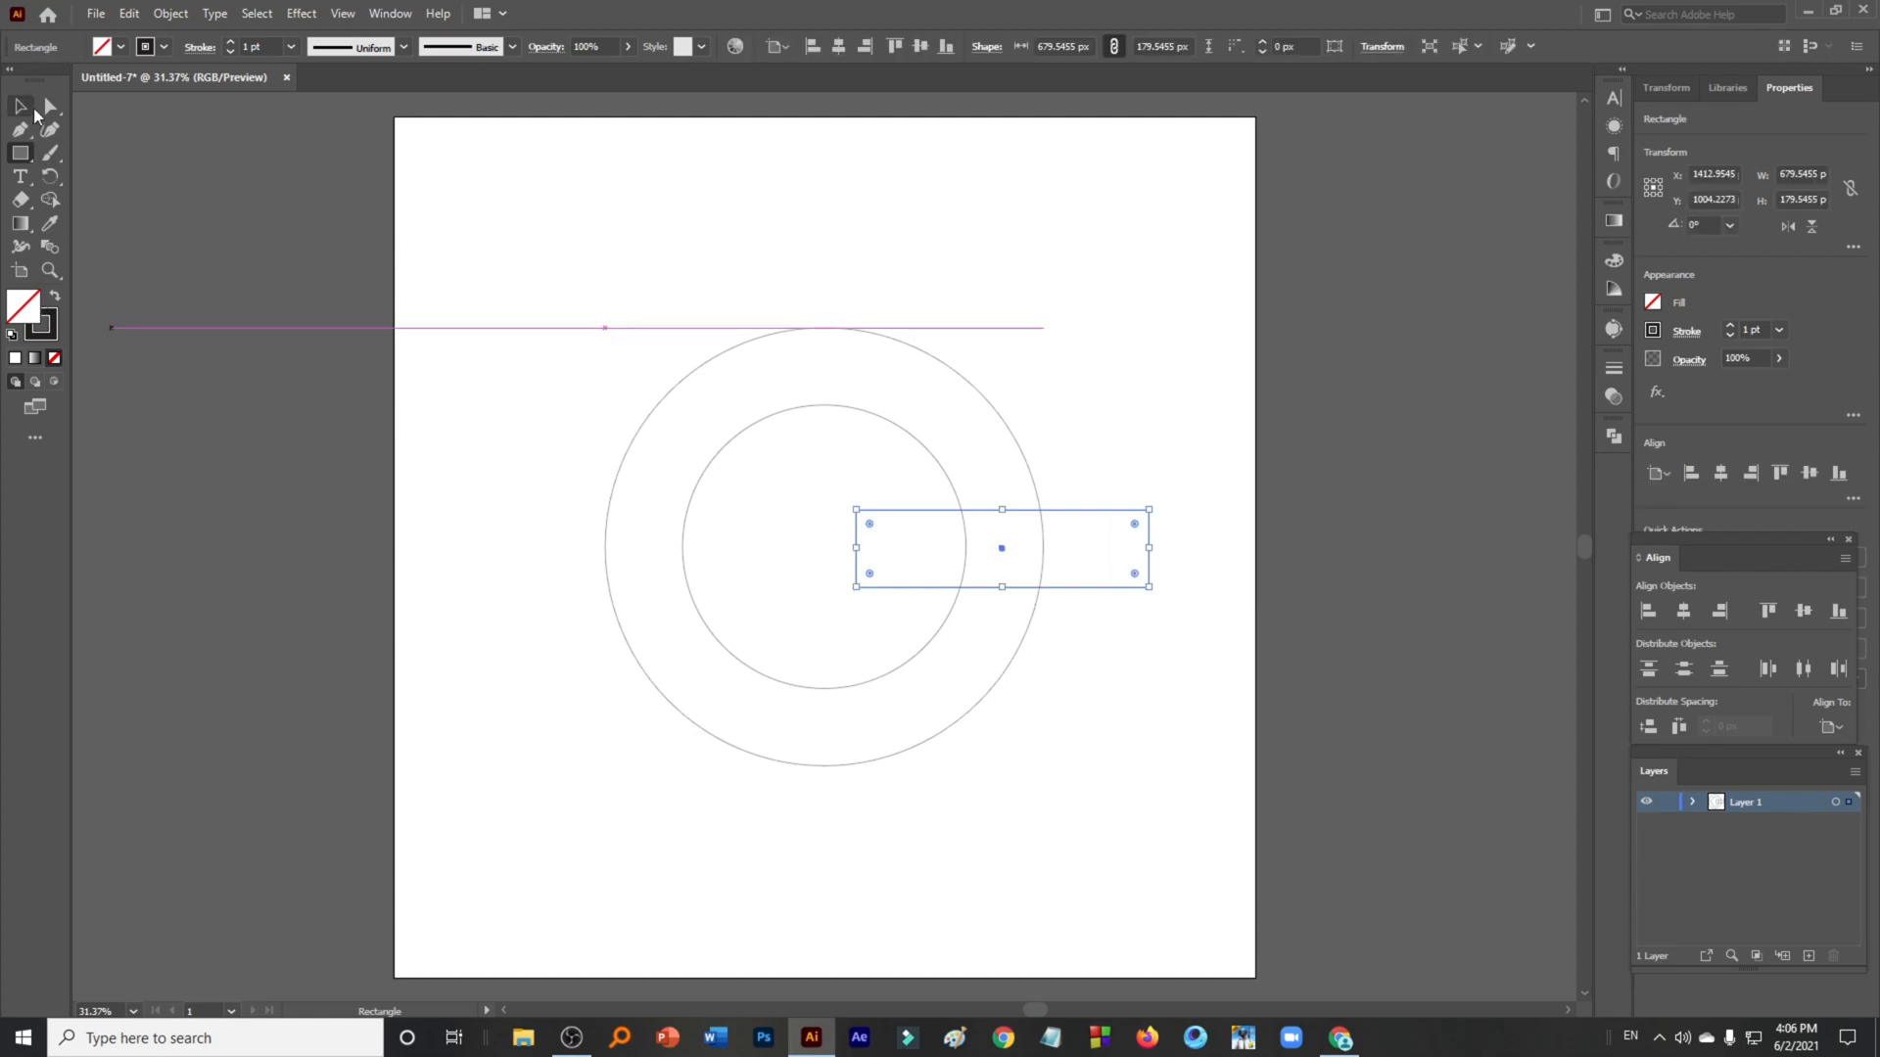
# - Move the rectangle left so its left edge sits on the circles' centre
pyautogui.click(21, 106)
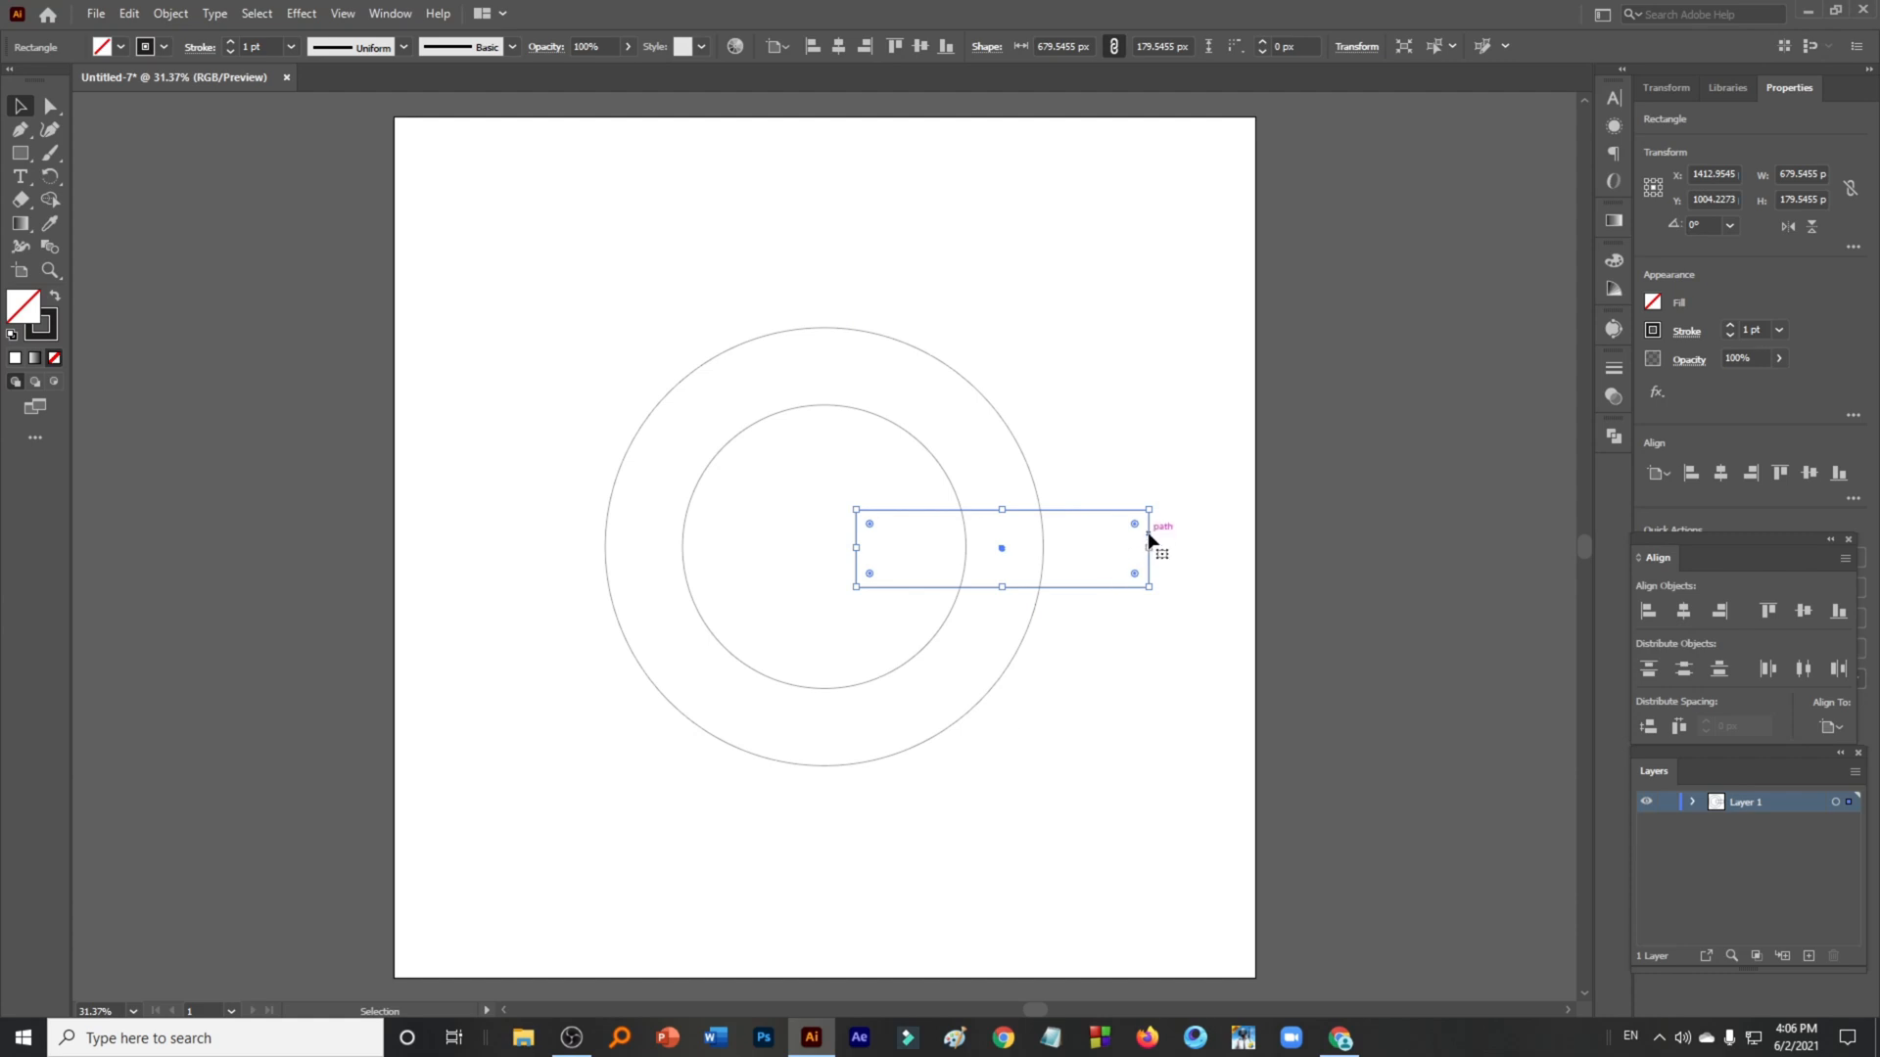
pyautogui.moveTo(1148, 531); pyautogui.dragTo(1117, 535)
pyautogui.click(1071, 730)
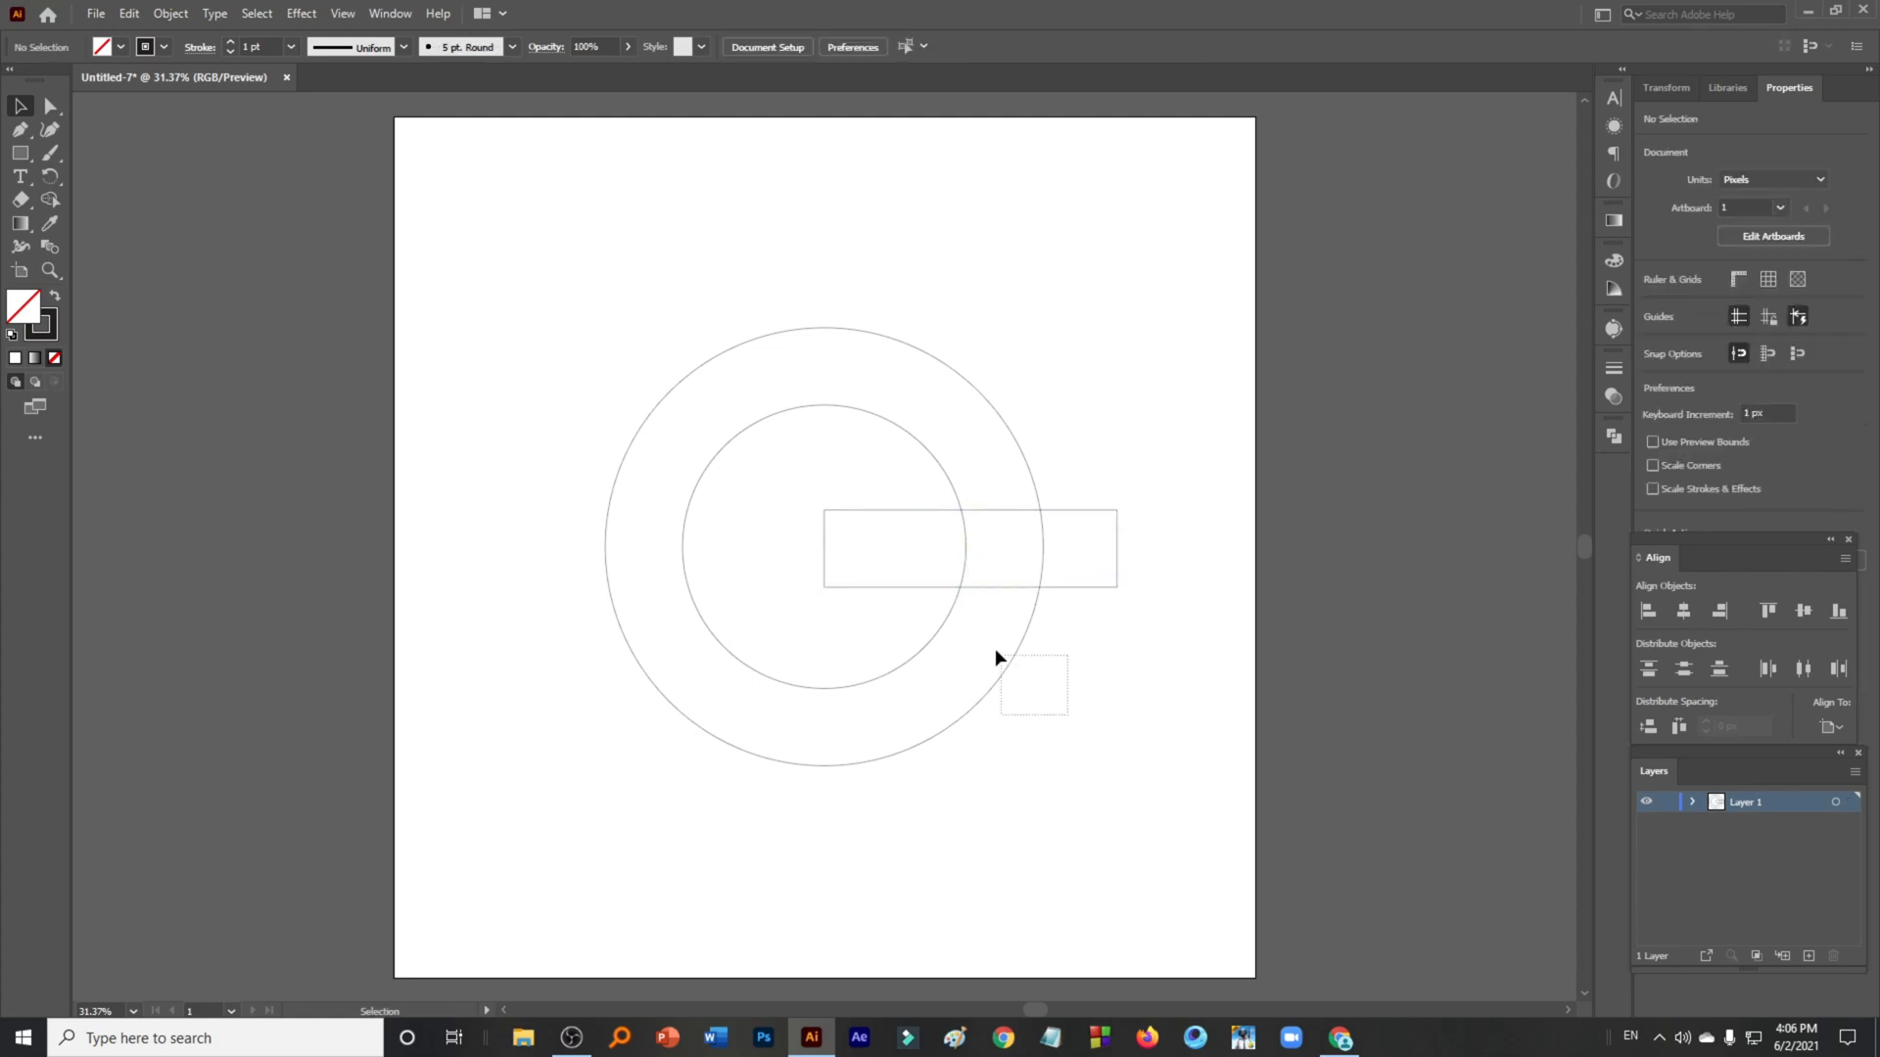
pyautogui.moveTo(910, 630); pyautogui.dragTo(891, 633)
pyautogui.click(50, 199)
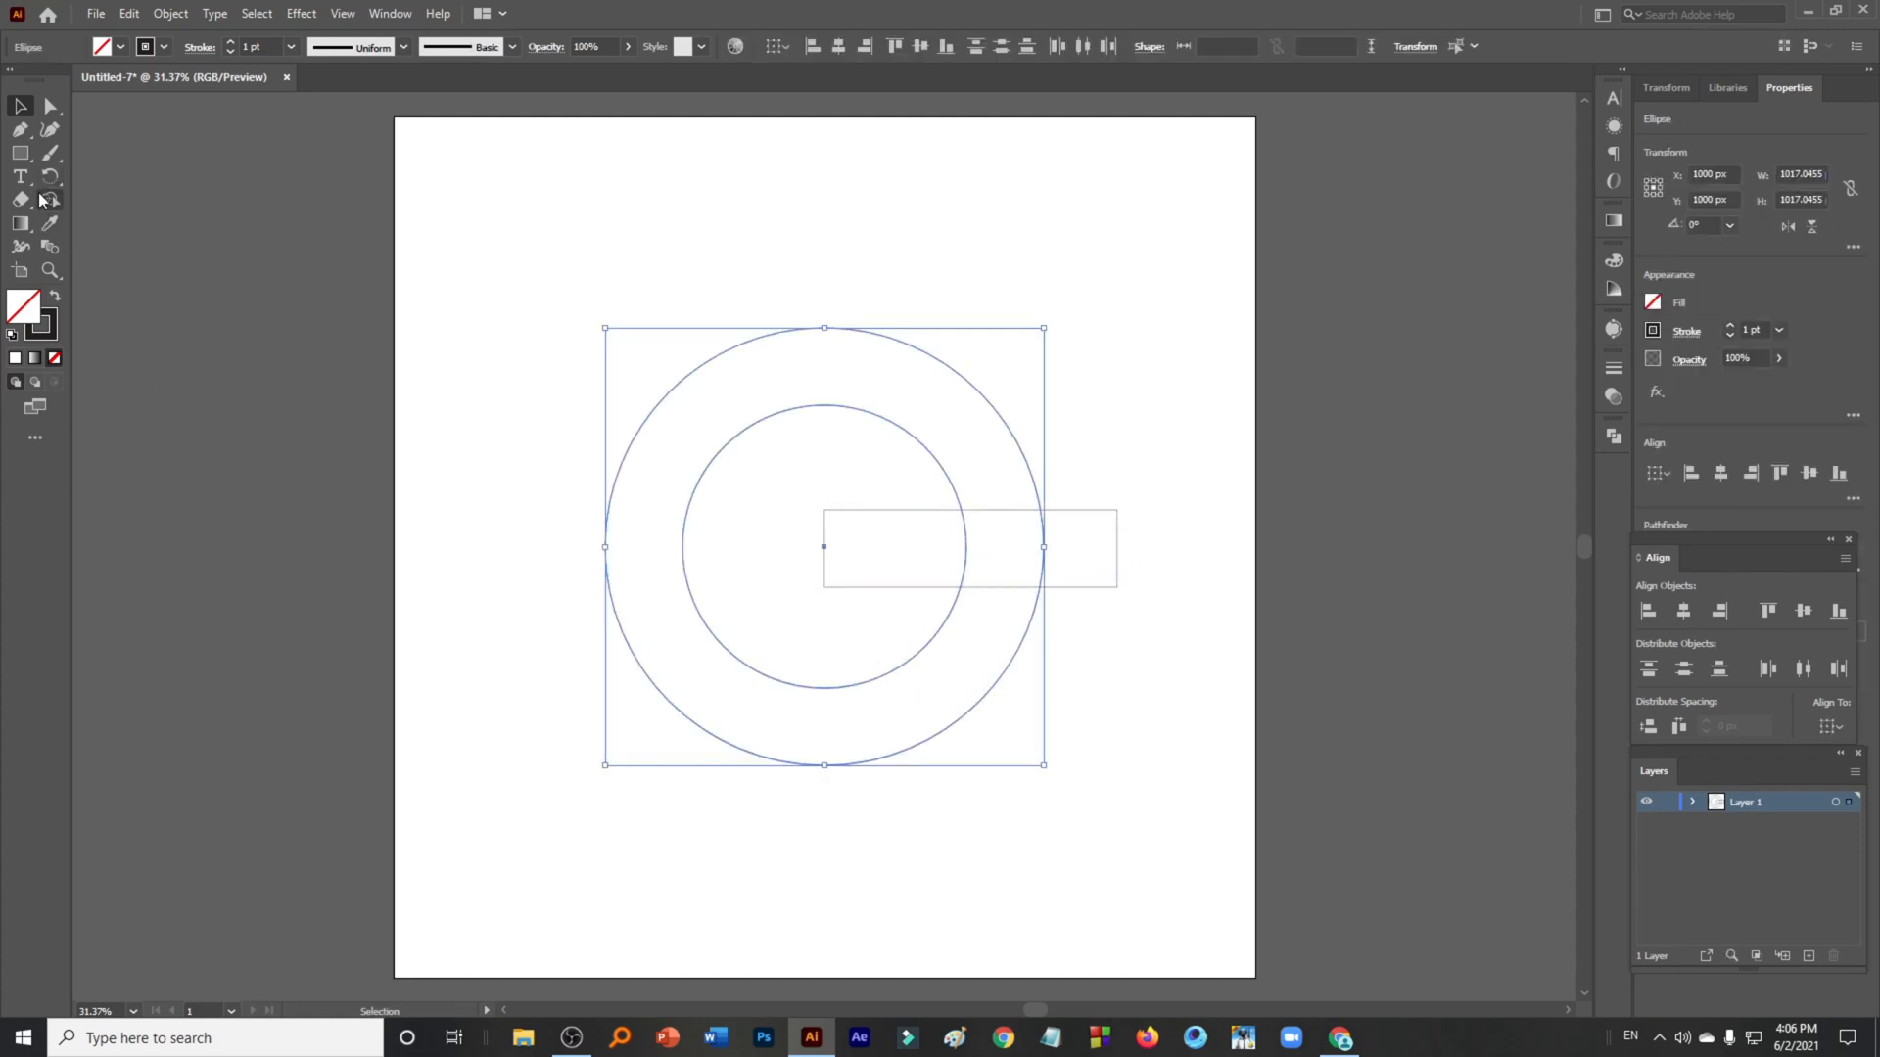
pyautogui.click(637, 648)
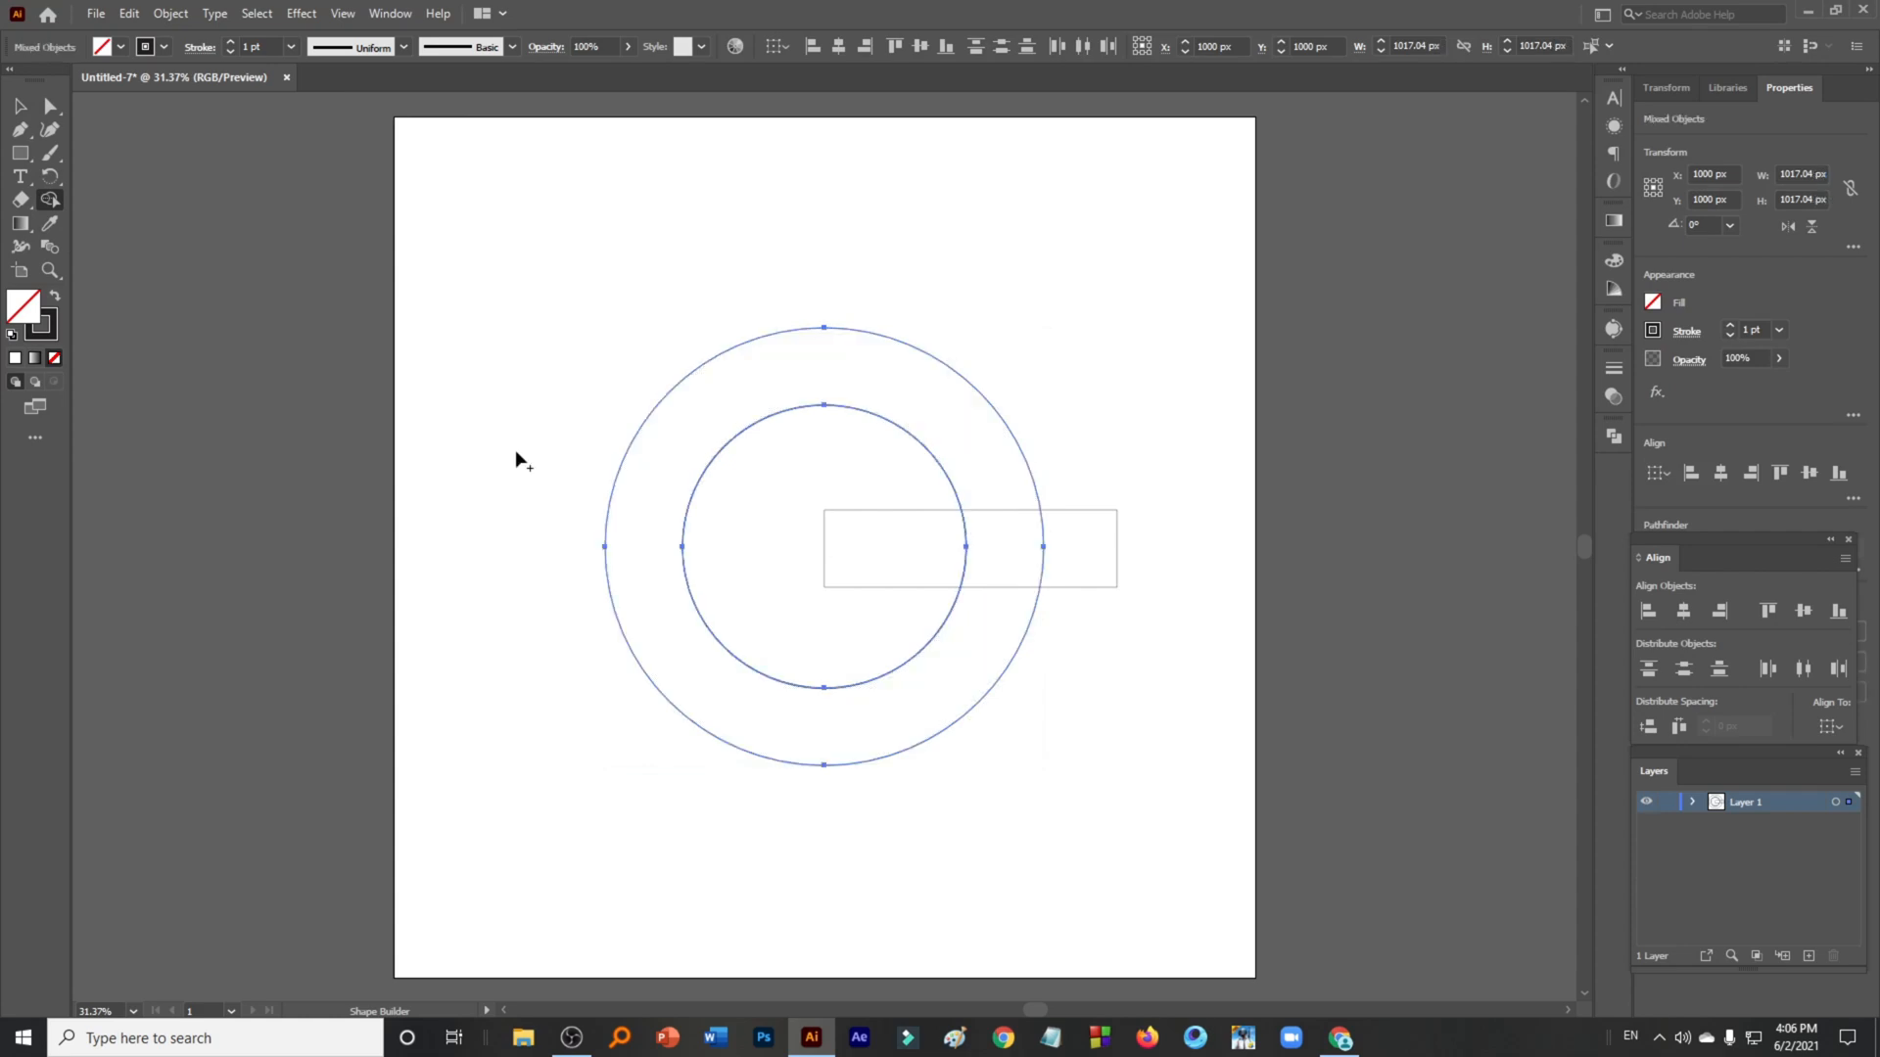
pyautogui.click(21, 106)
pyautogui.click(886, 848)
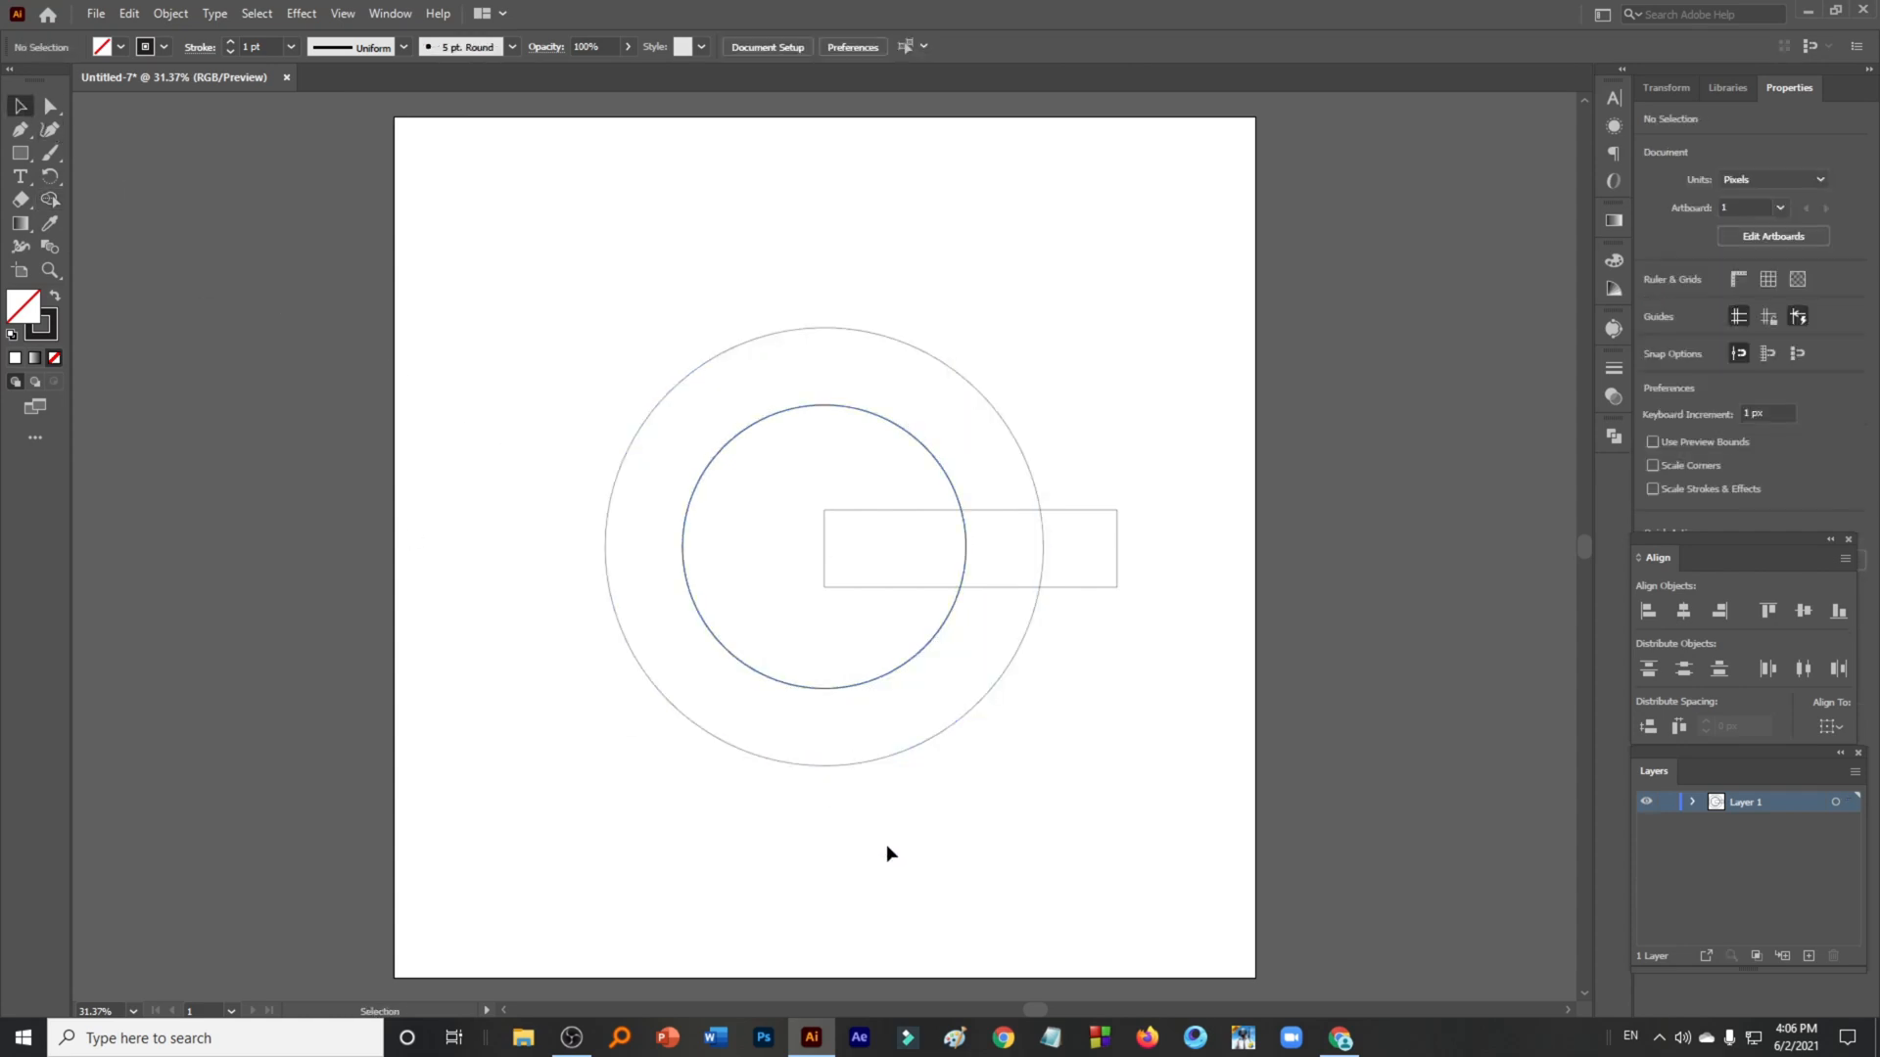
# - Select the circles and rectangle and align their vertical centres
pyautogui.moveTo(963, 672); pyautogui.dragTo(947, 619)
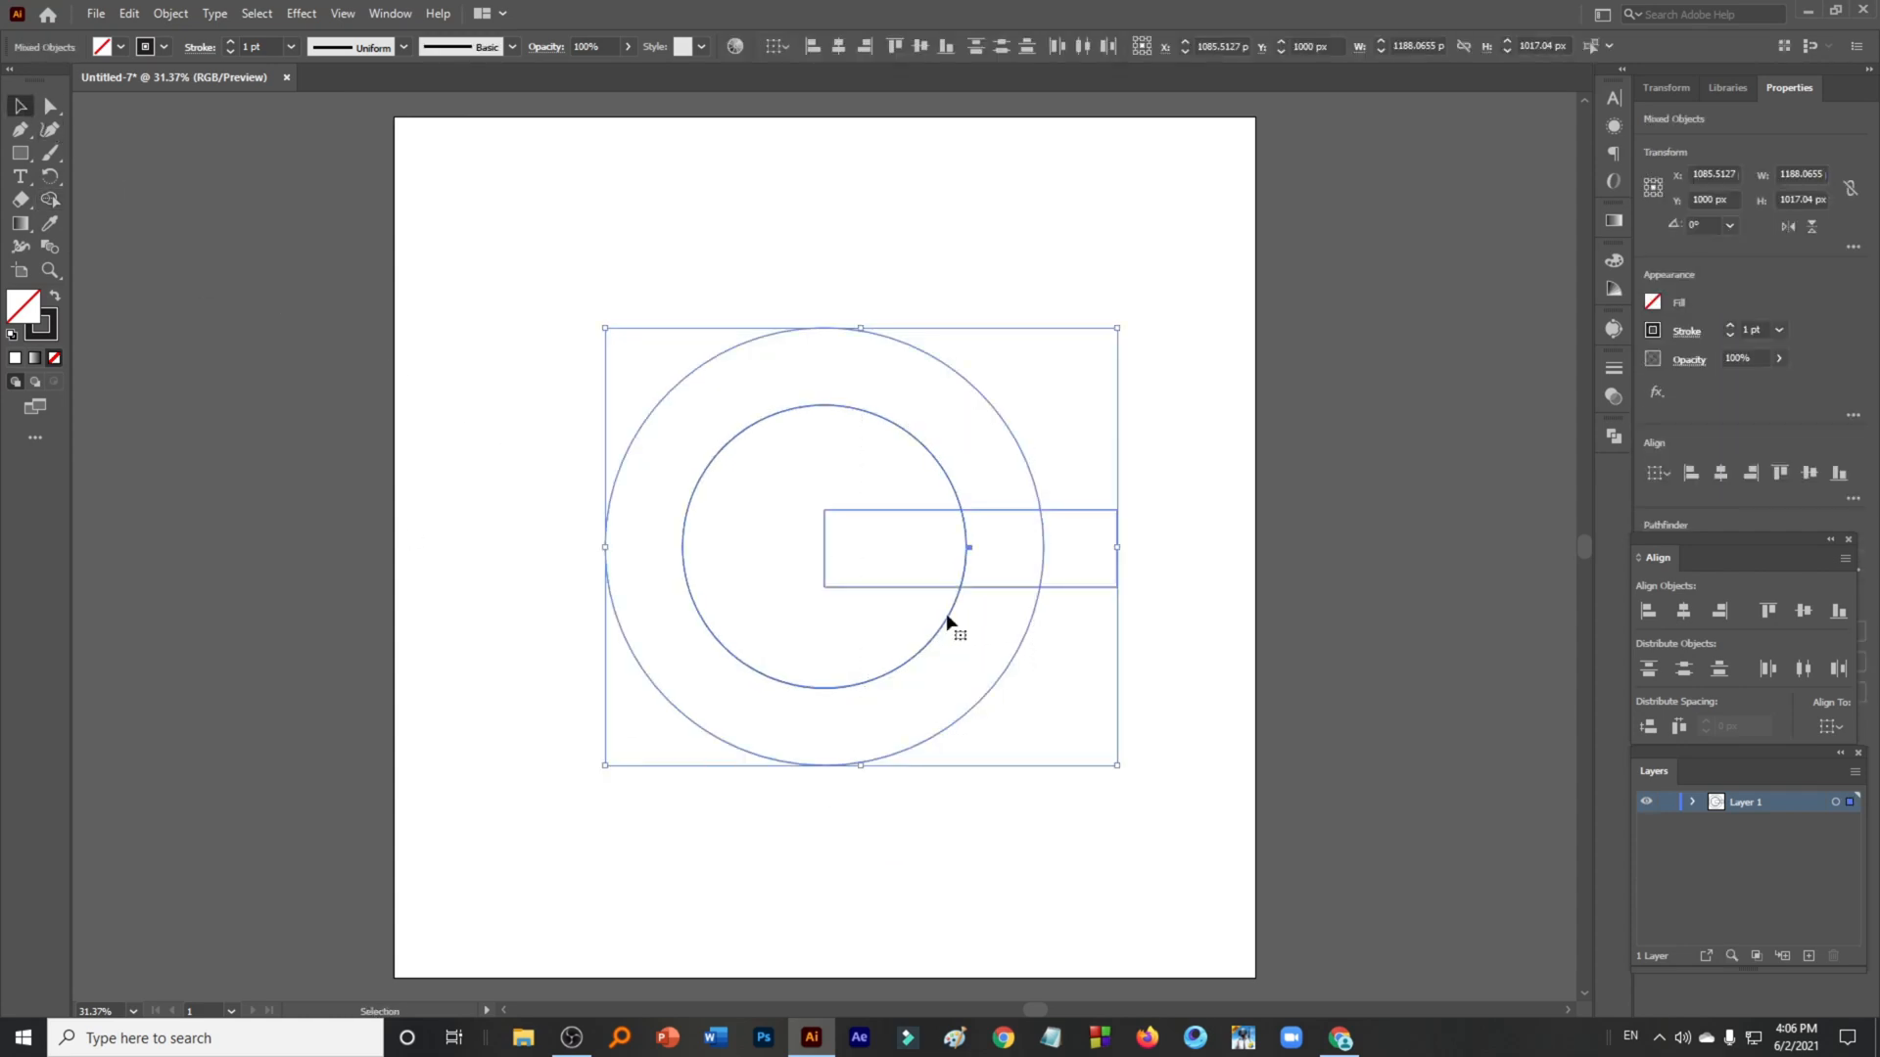
pyautogui.click(1822, 479)
pyautogui.click(1237, 650)
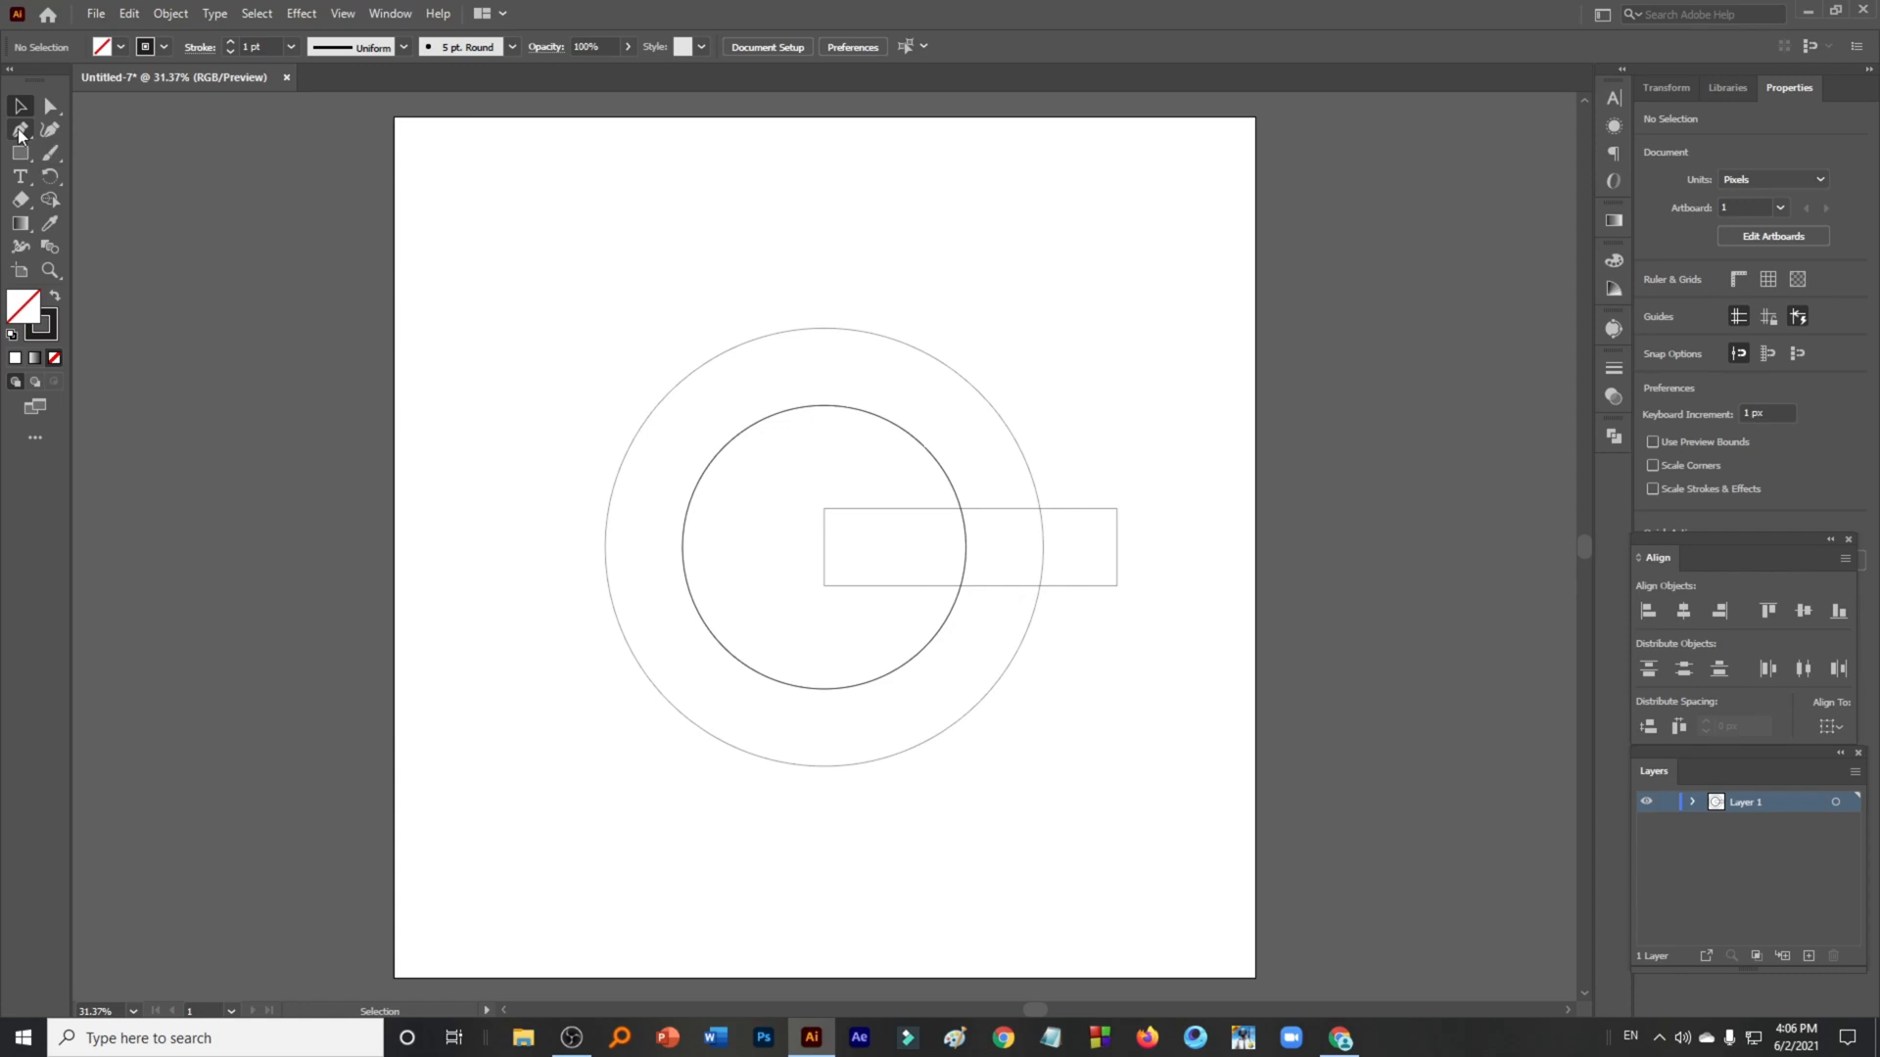
# - Draw a diagonal line with the Pen tool across the ring from upper left to lower right
pyautogui.click(19, 131)
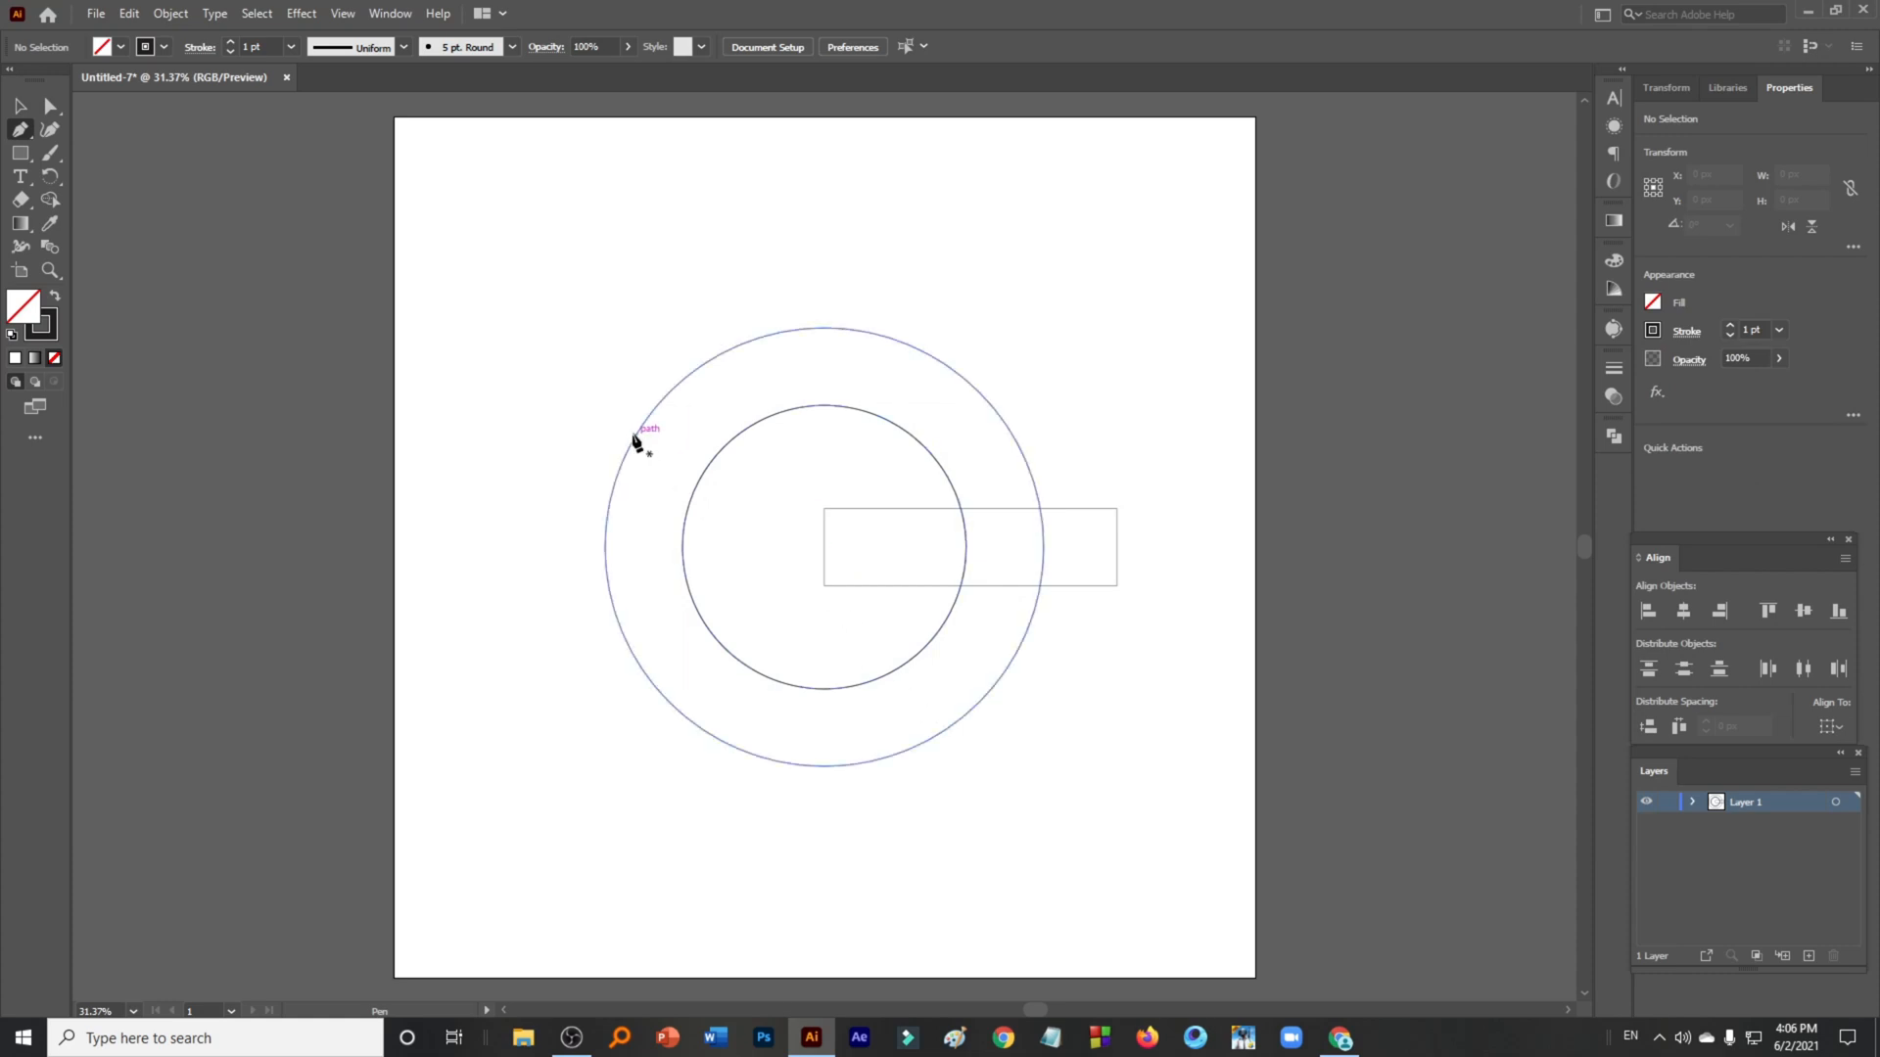
pyautogui.click(633, 439)
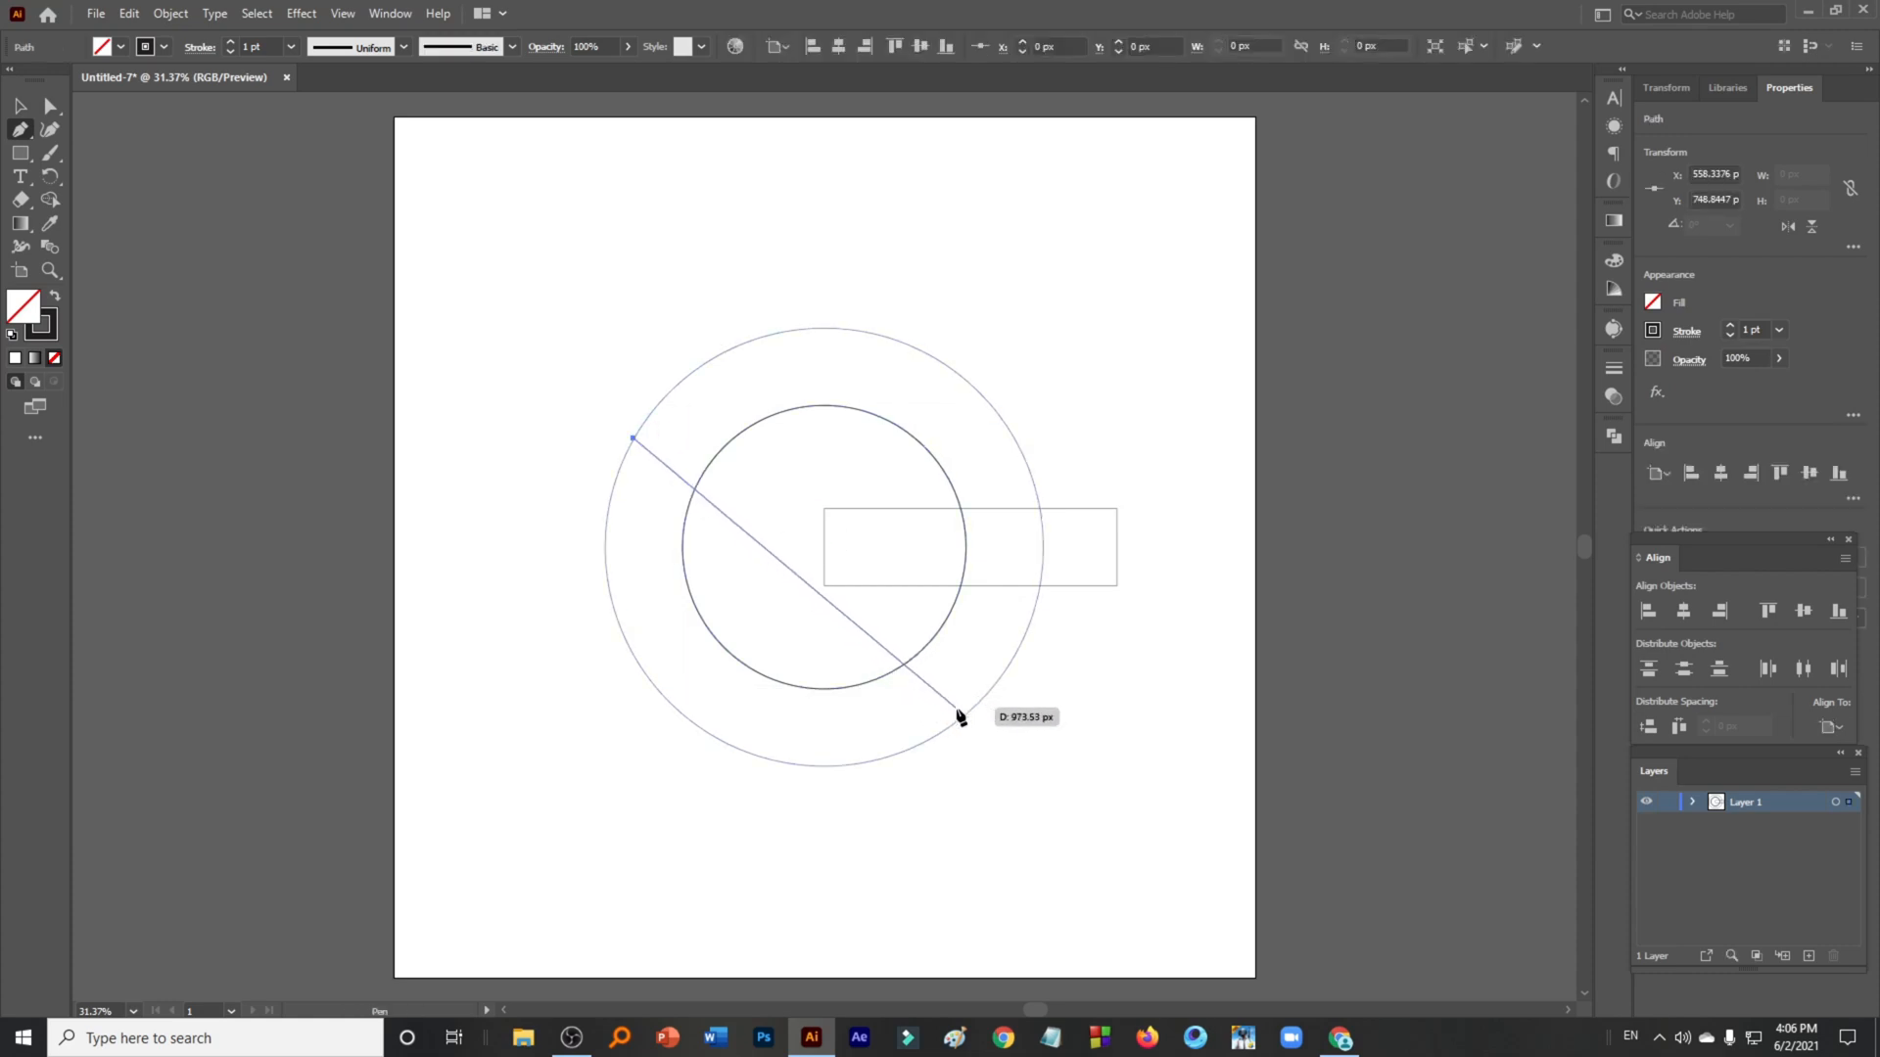
pyautogui.click(966, 715)
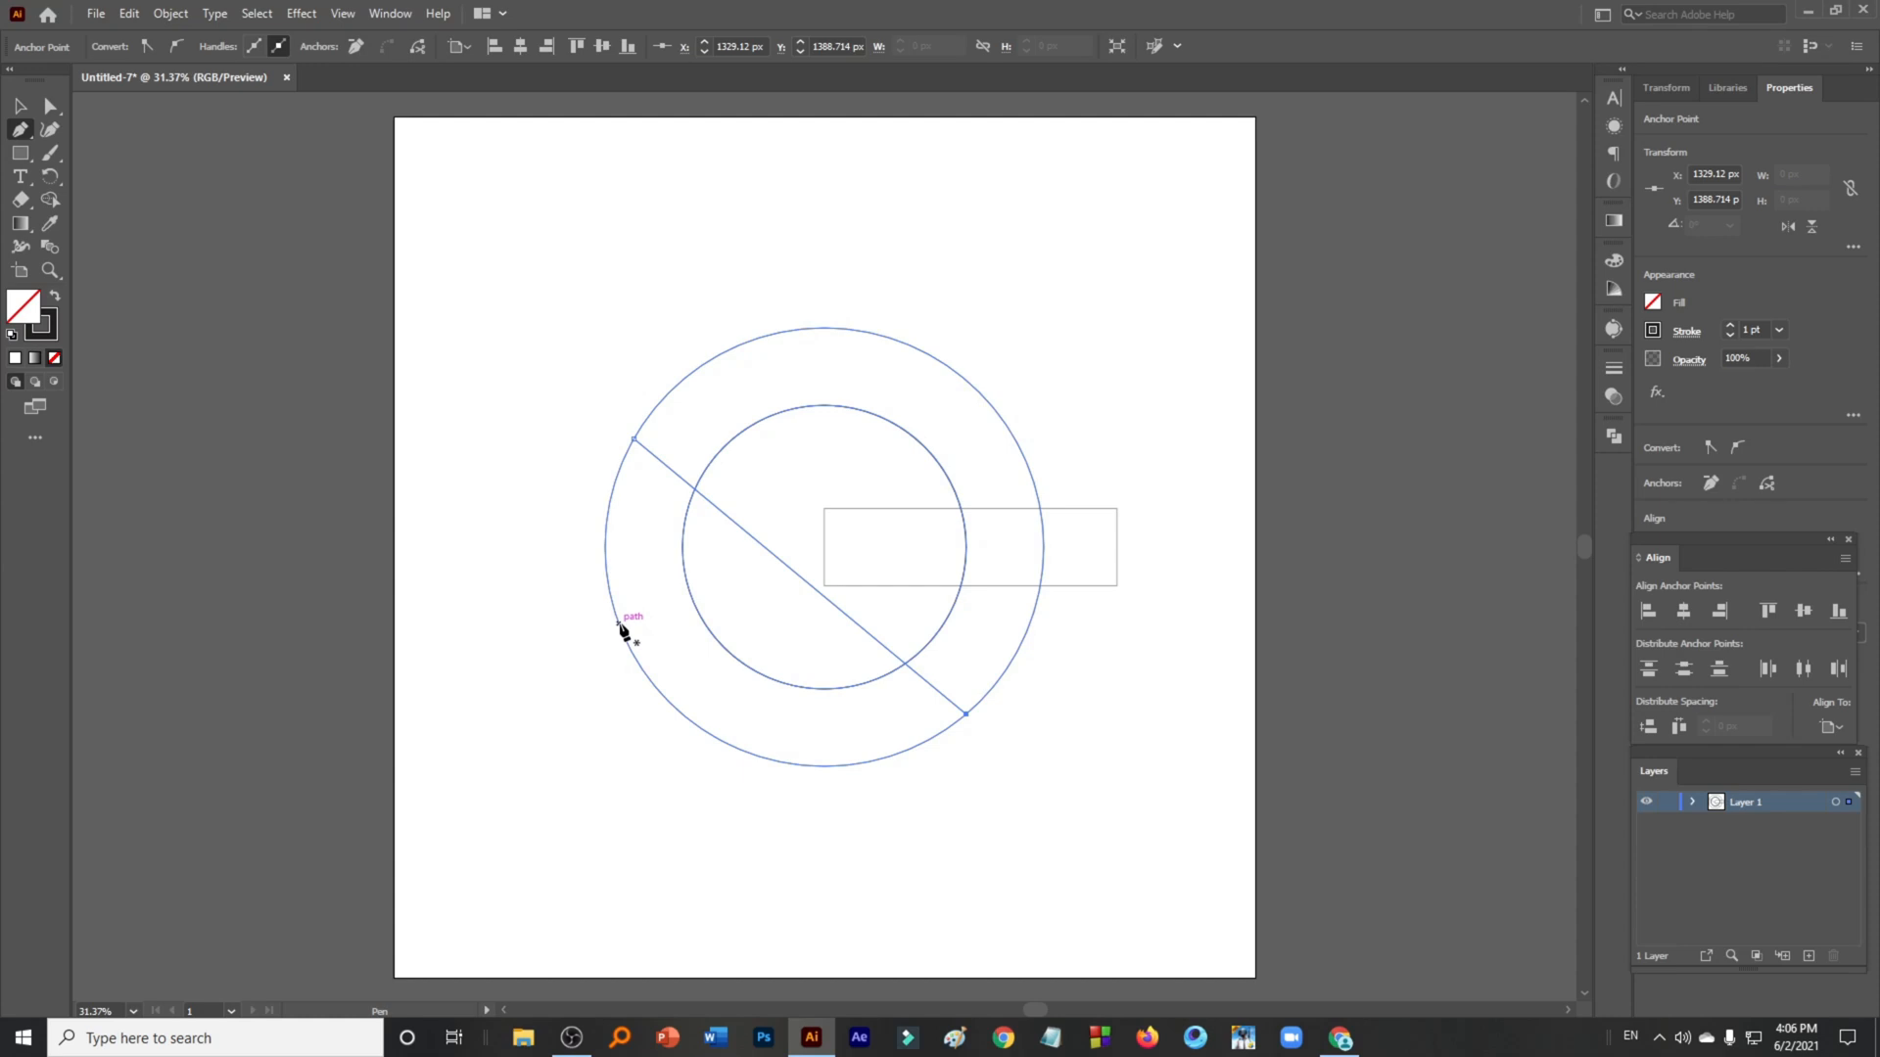
# - Draw a second line from lower left to upper right, then a line from the rectangle's top-left corner to its upper end
pyautogui.click(618, 624)
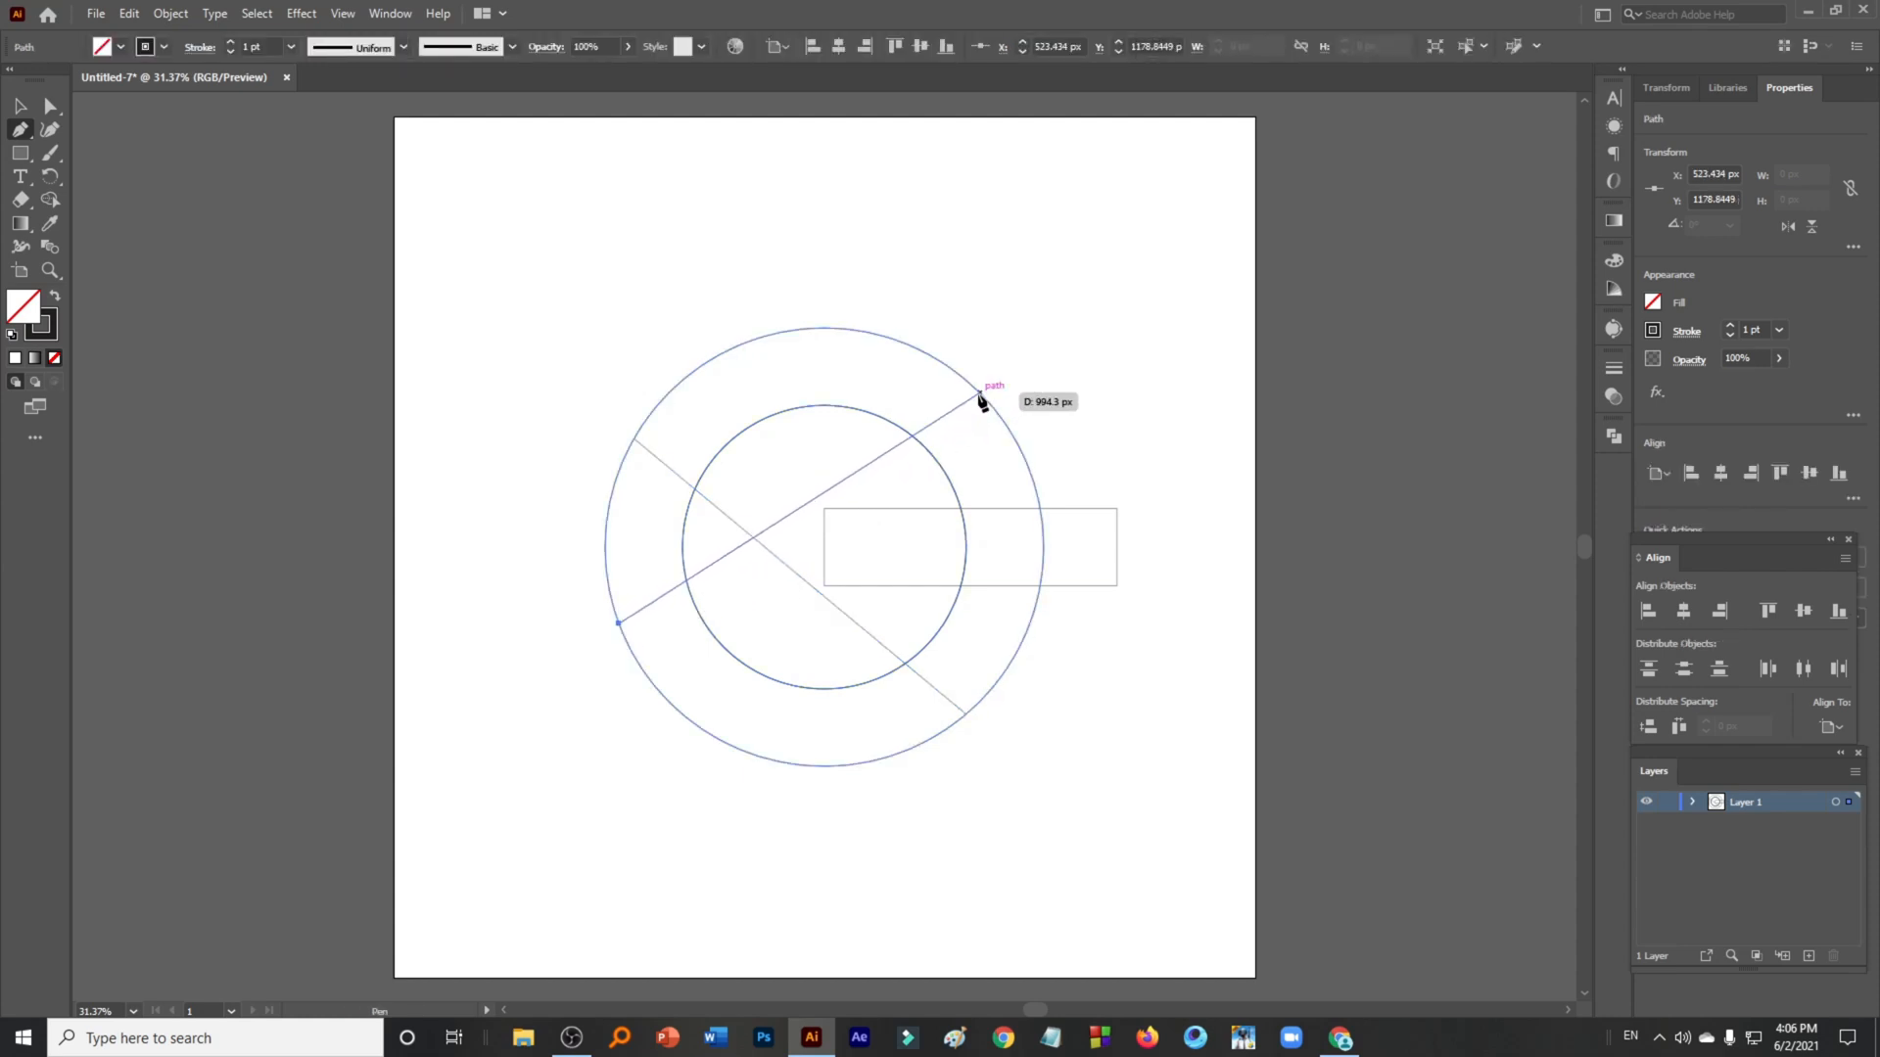
pyautogui.click(980, 393)
pyautogui.press('Escape')
pyautogui.click(823, 509)
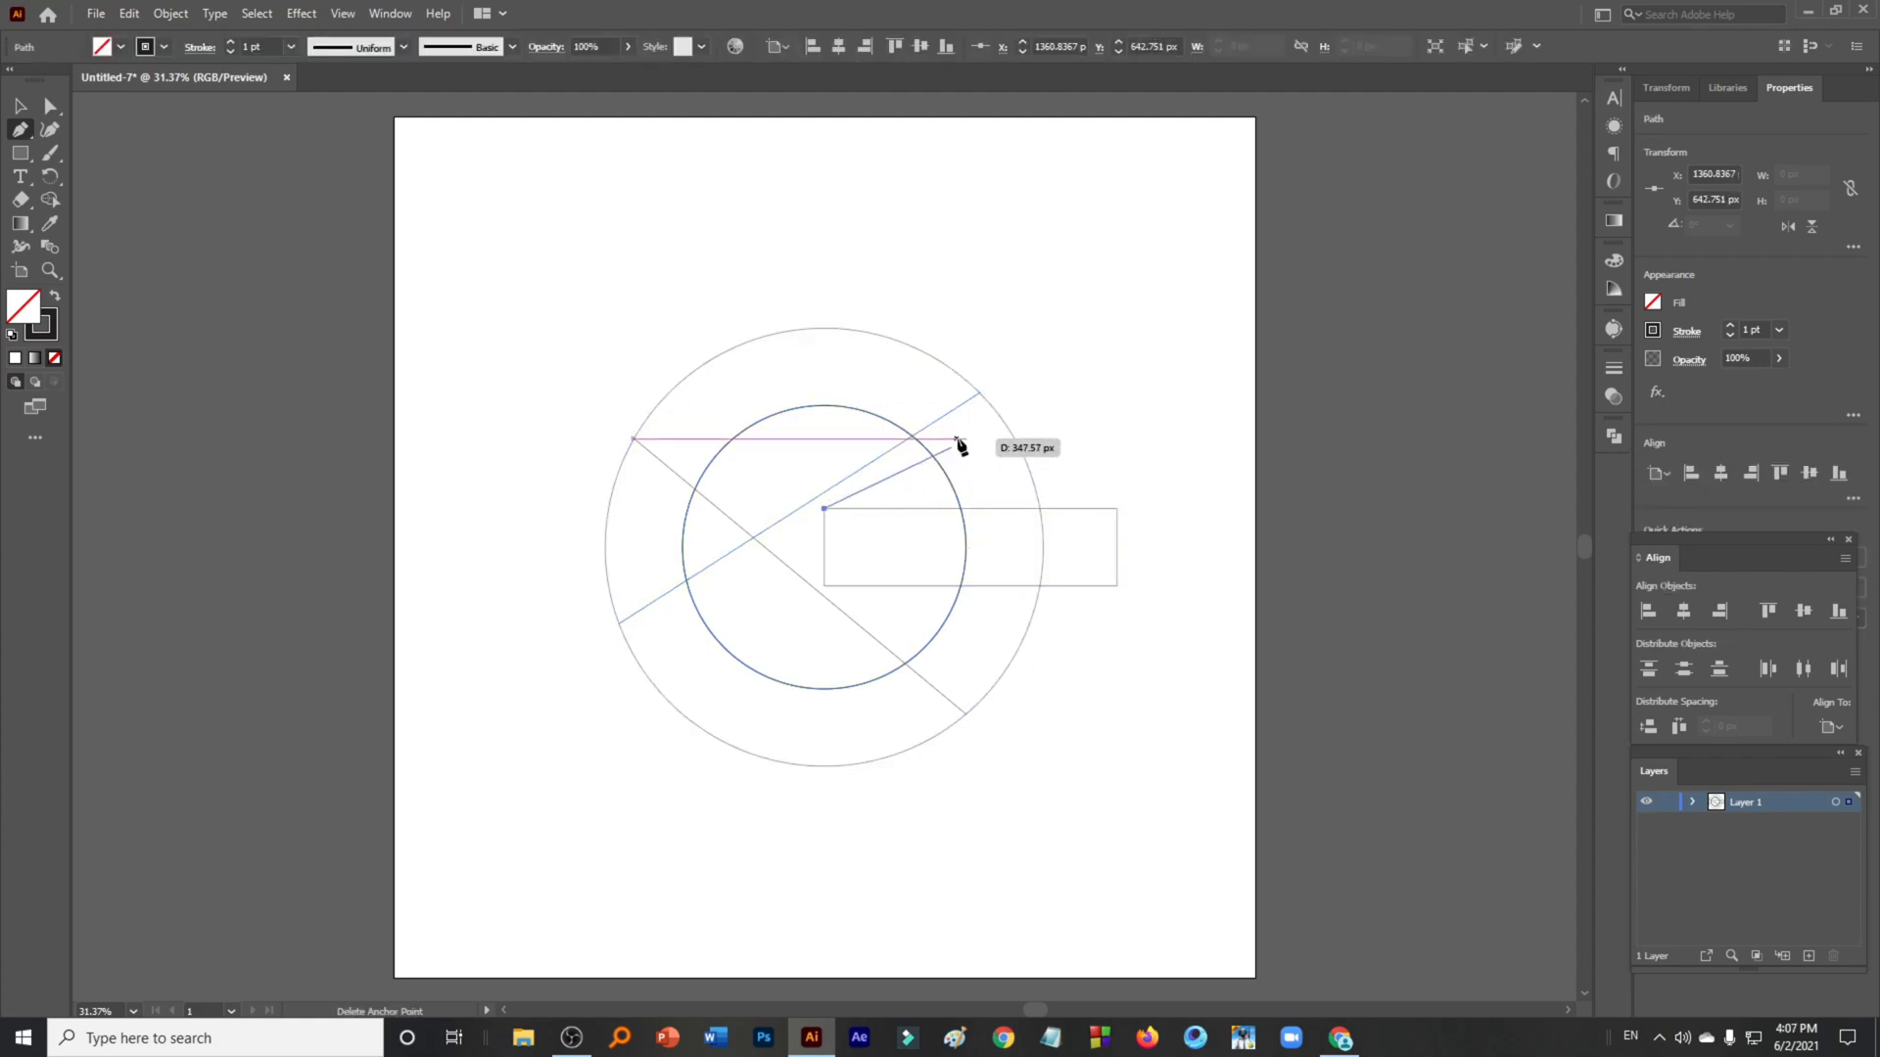
pyautogui.click(980, 395)
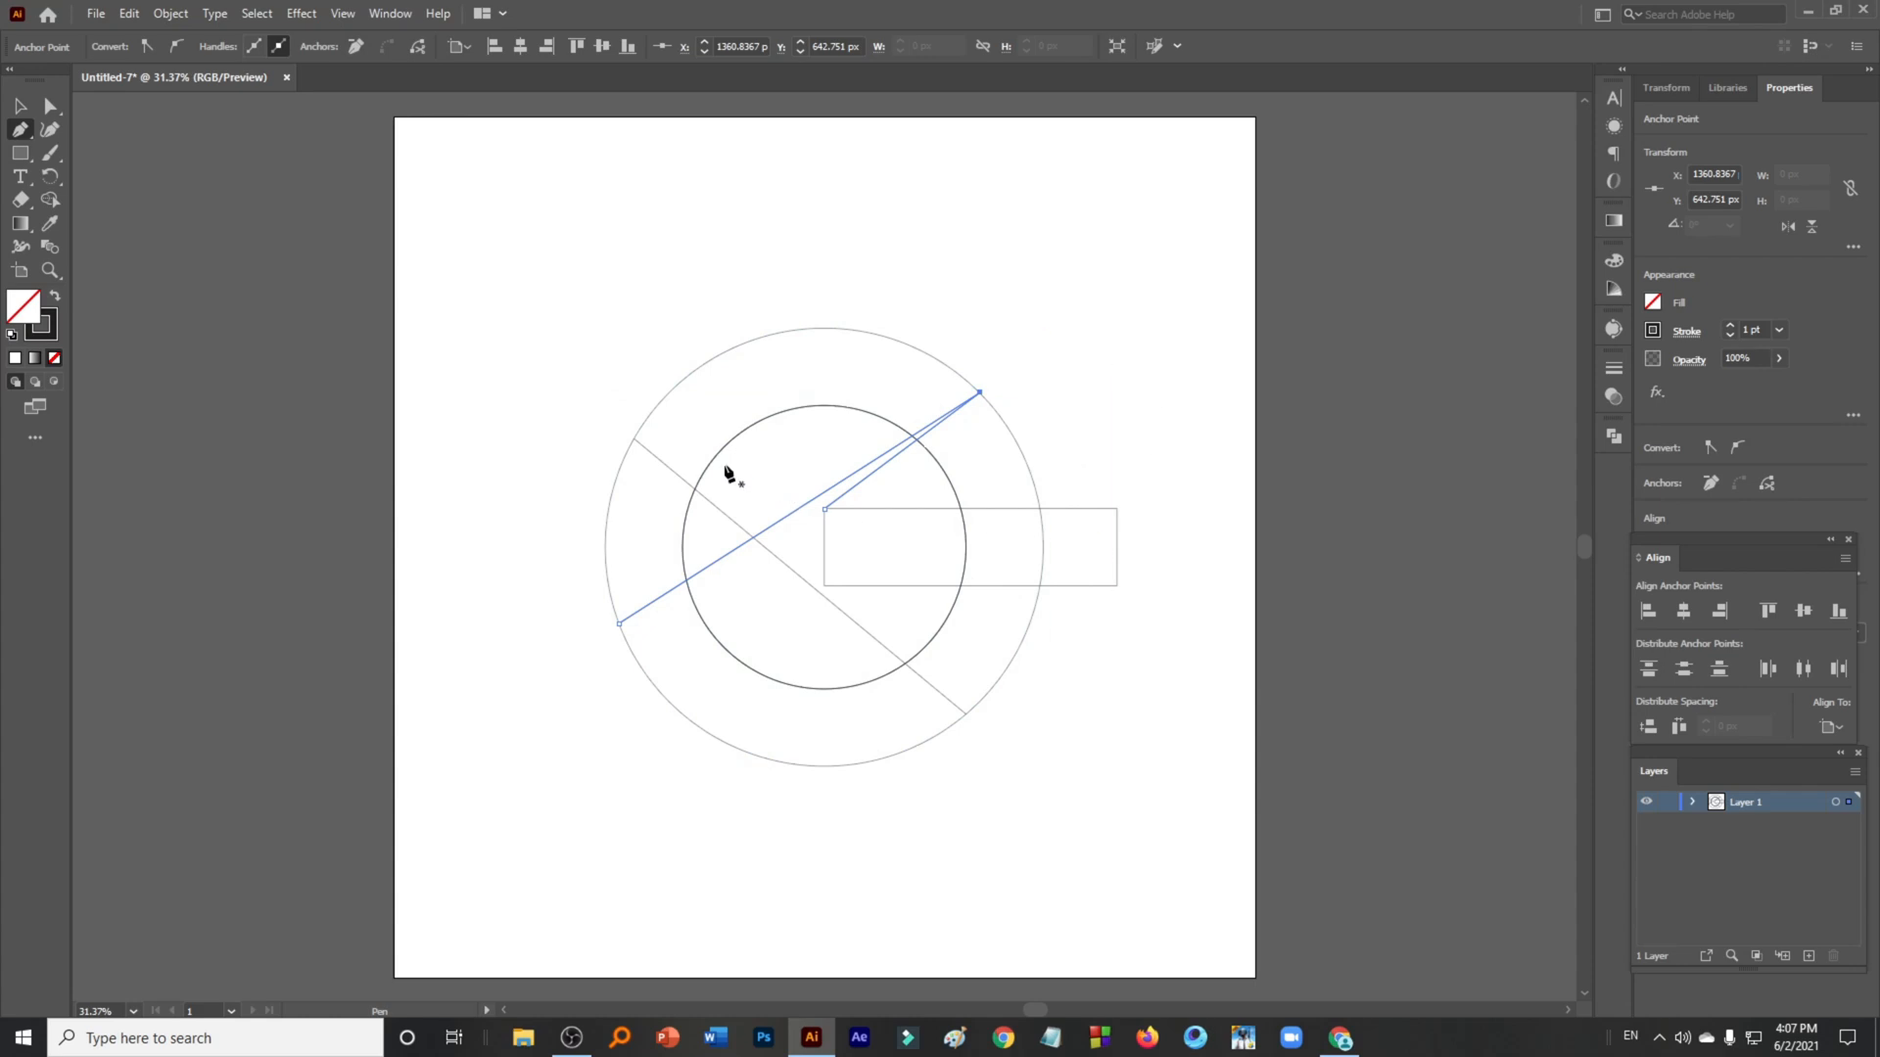
# - Nudge the second line's lower anchor and the connector's inner anchor slightly
pyautogui.press('ctrl')
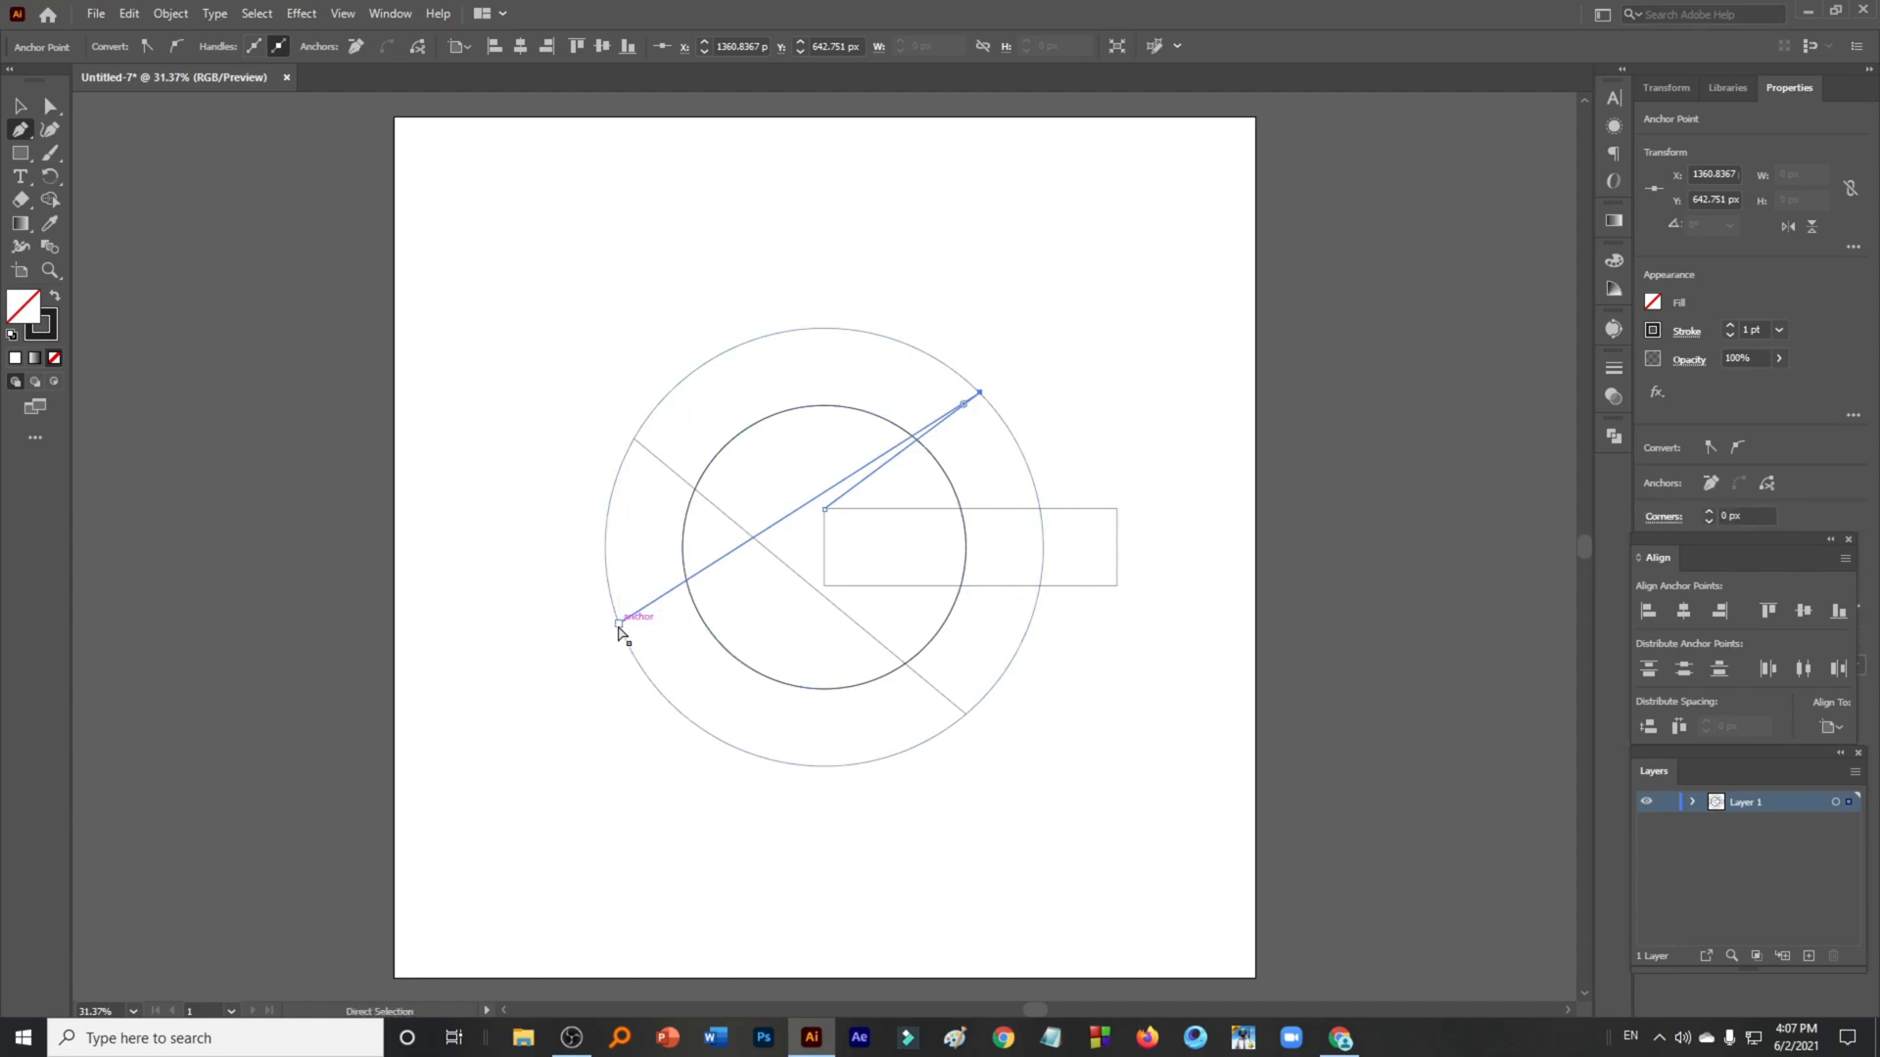
pyautogui.moveTo(617, 627); pyautogui.dragTo(627, 645)
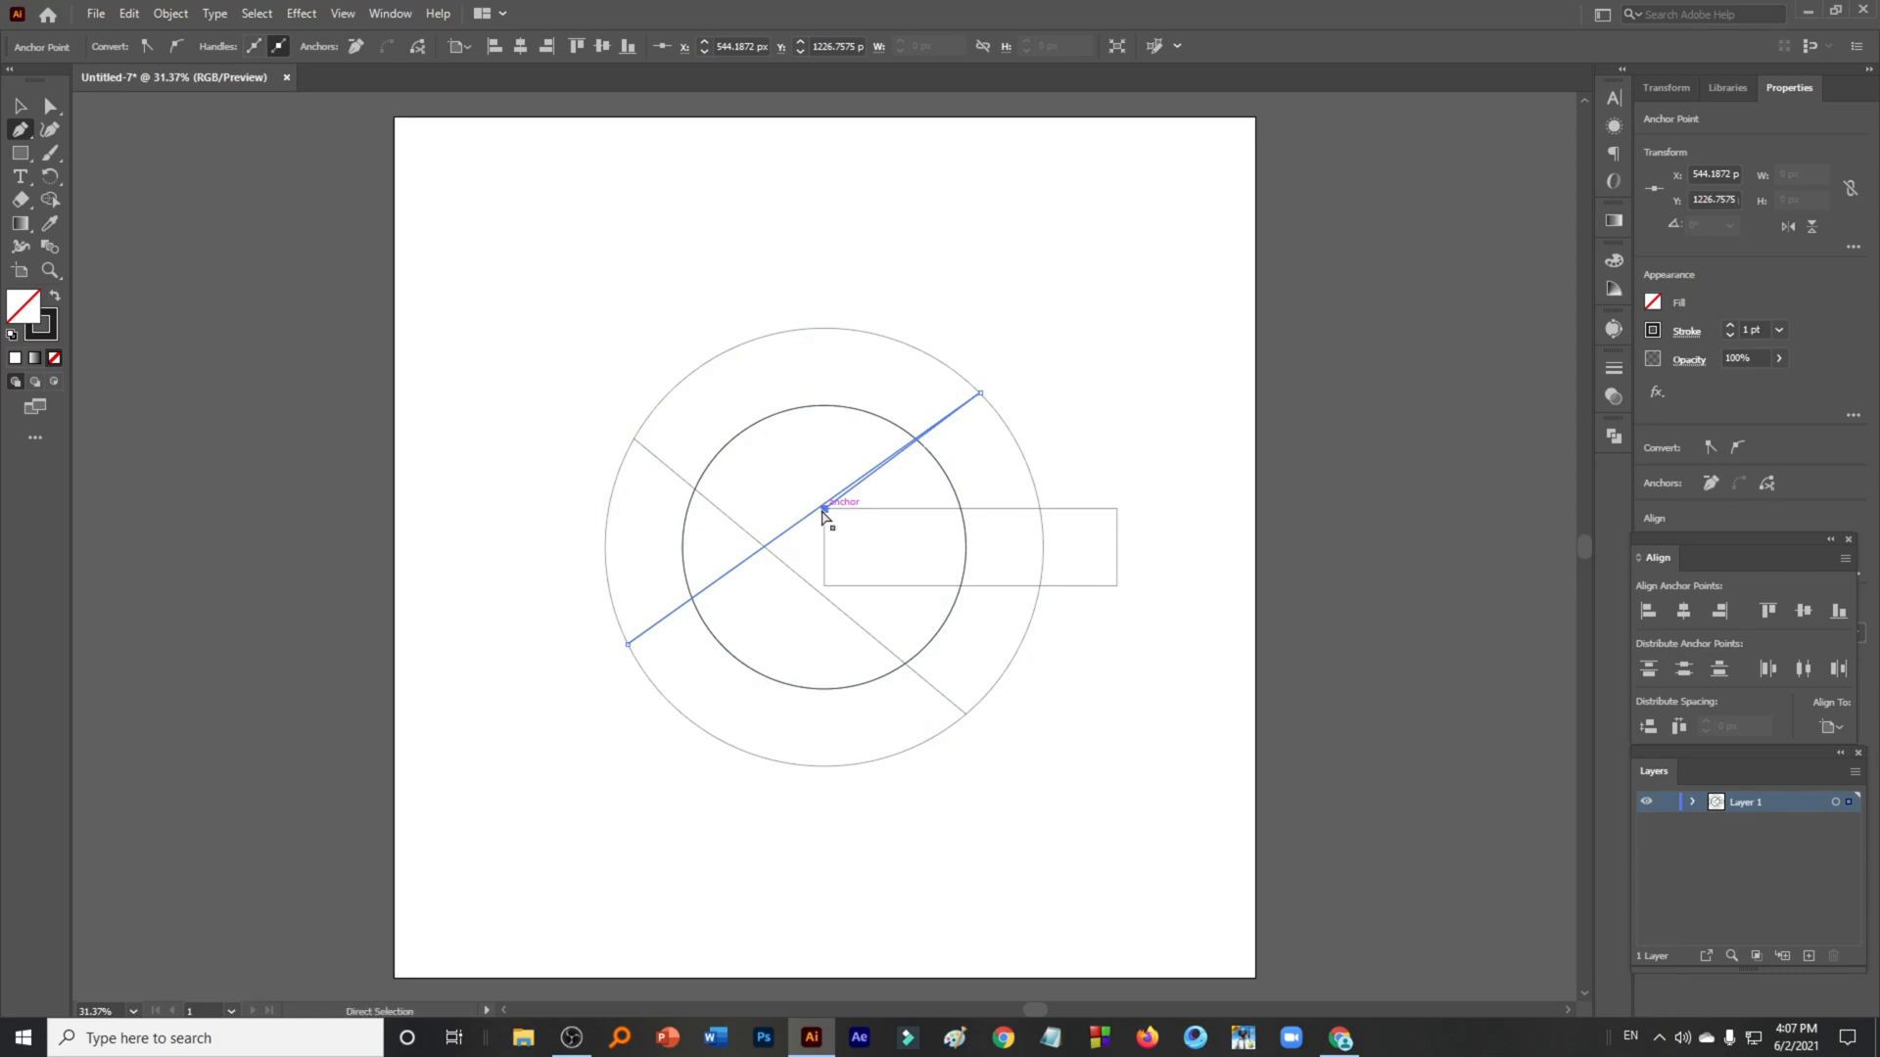
pyautogui.moveTo(824, 510); pyautogui.dragTo(843, 507)
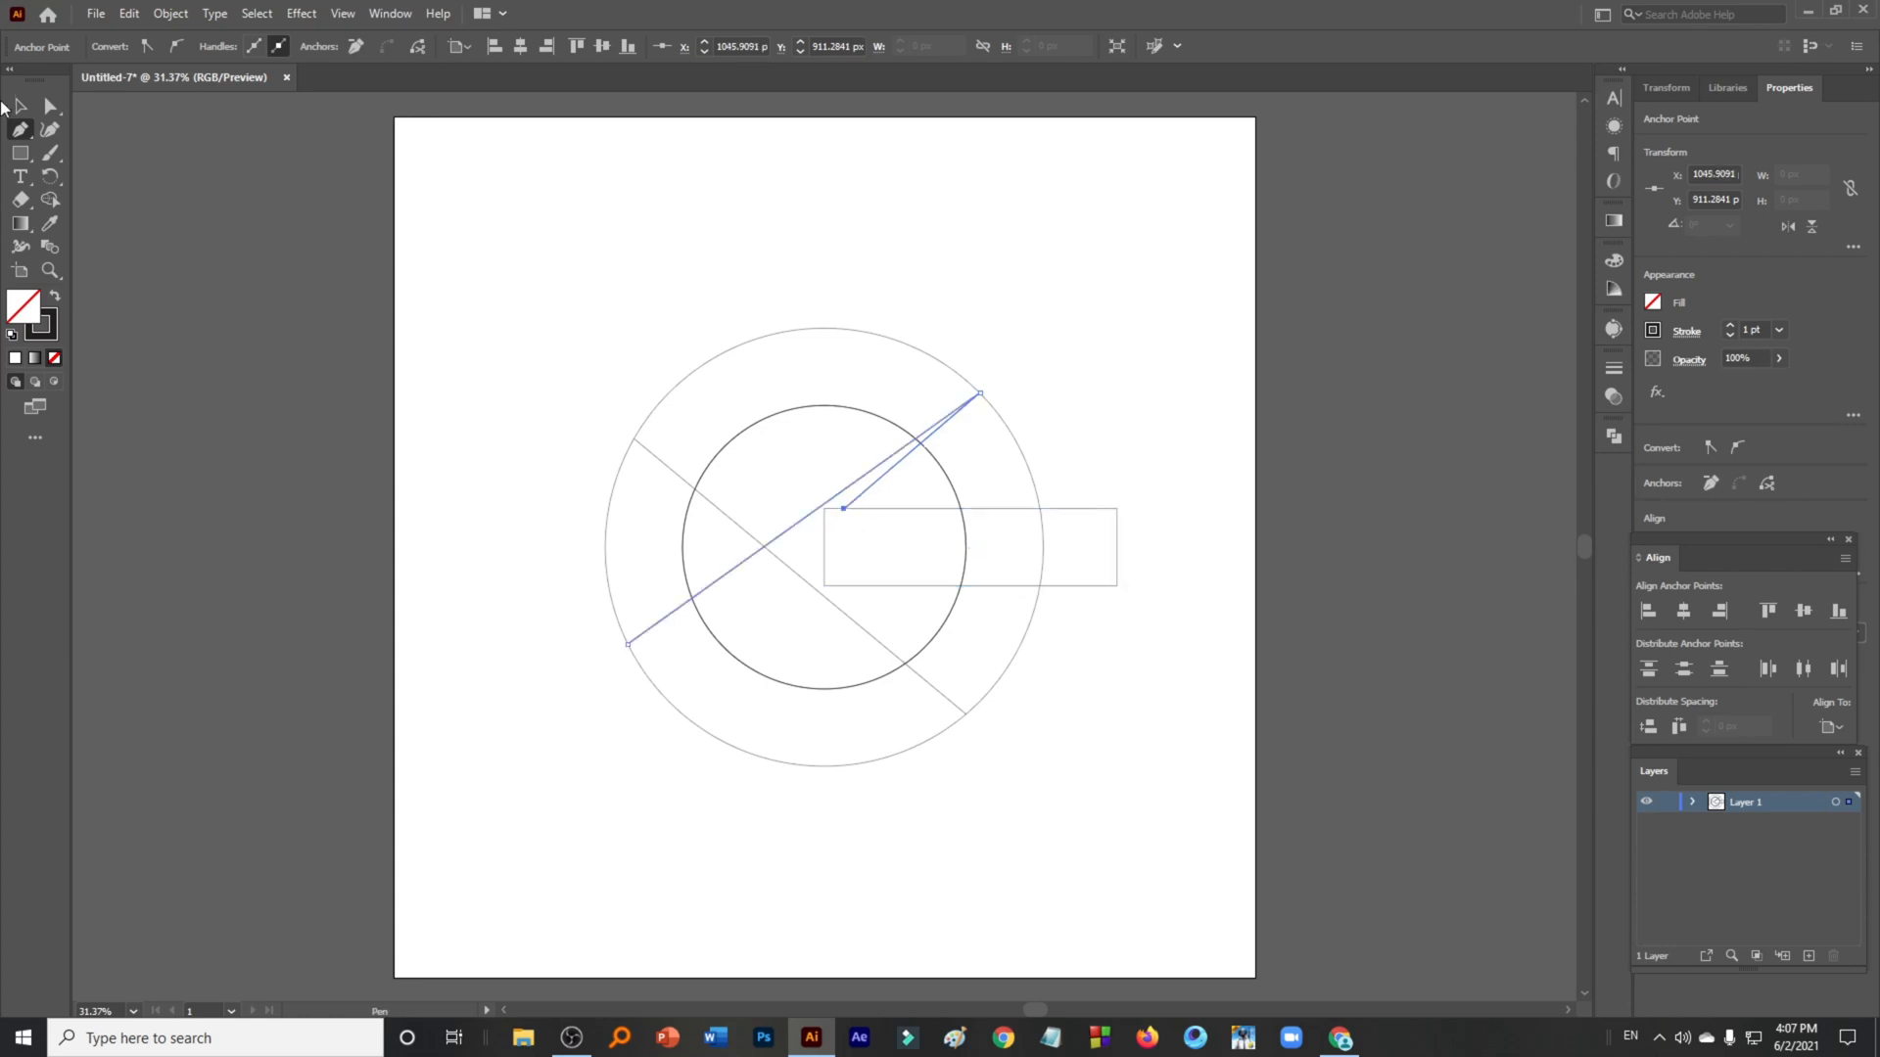
# - Select all the shapes and use the Shape Builder on the rectangle's region
pyautogui.click(18, 105)
pyautogui.click(514, 564)
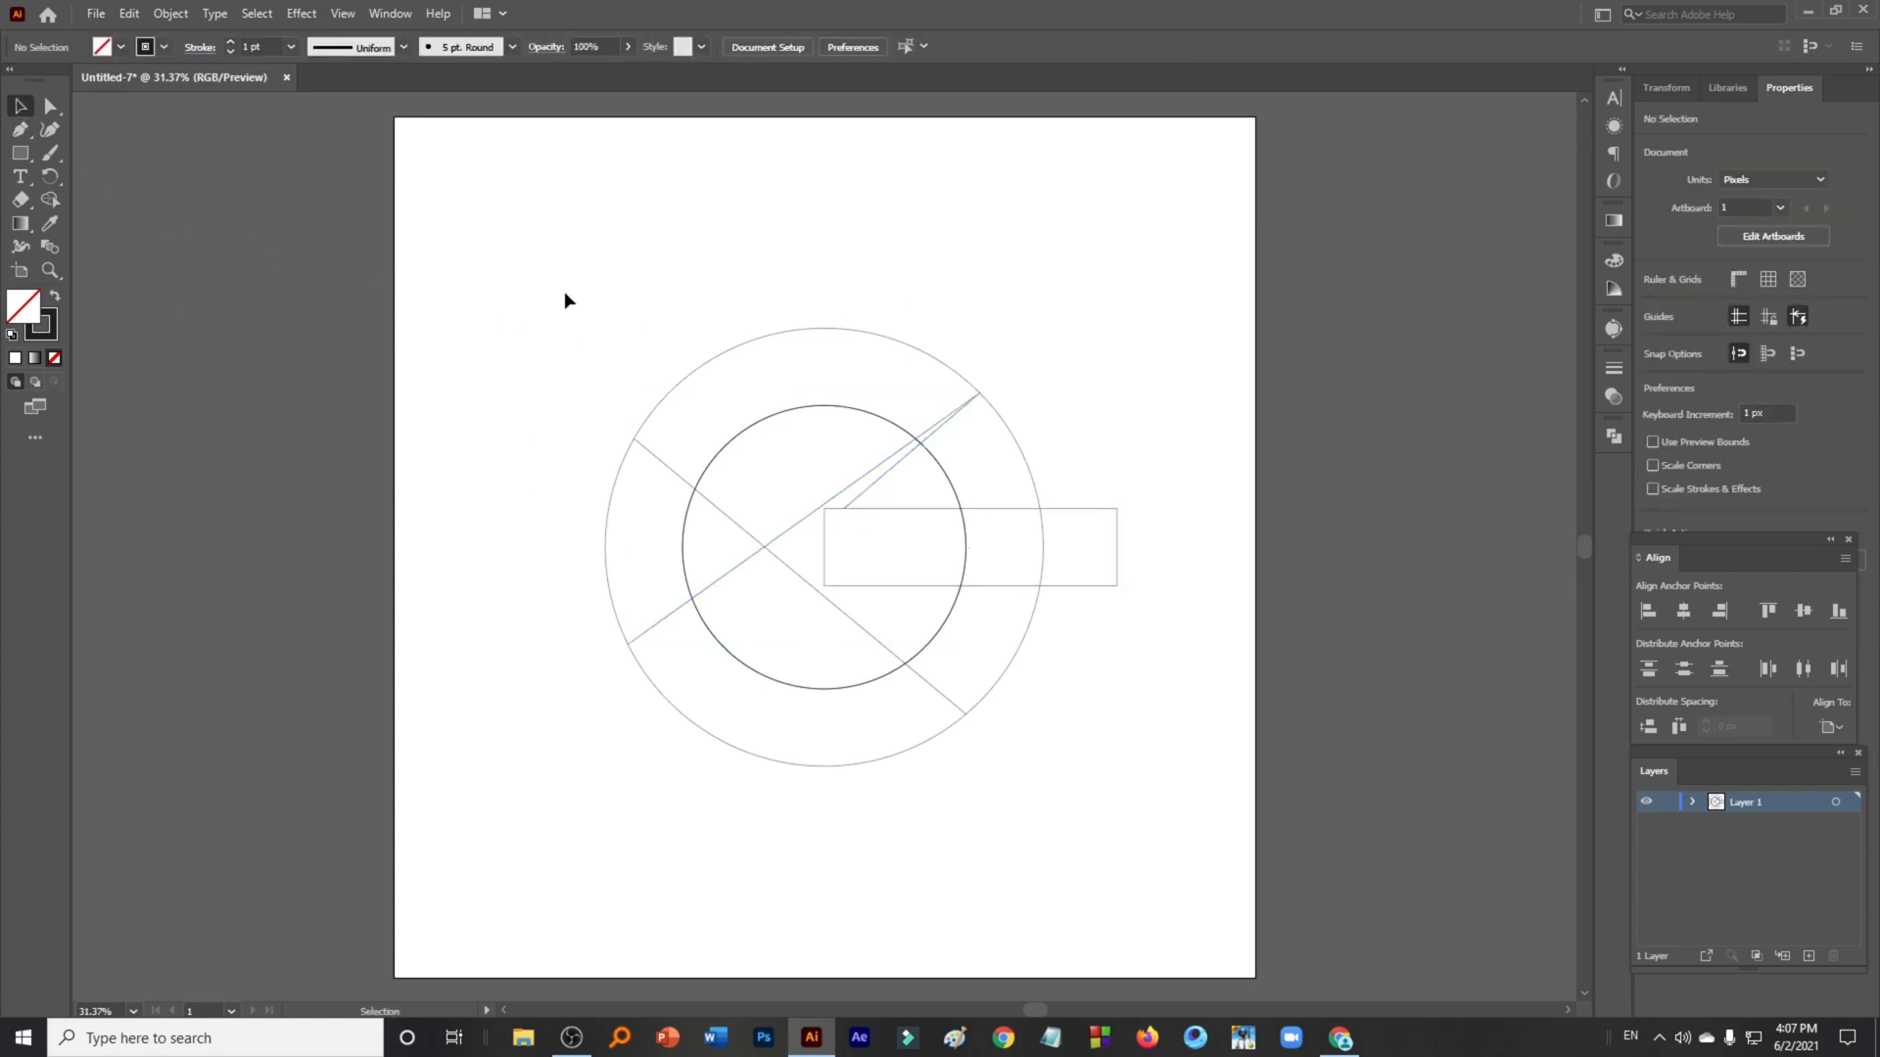
pyautogui.moveTo(564, 290); pyautogui.dragTo(1161, 832)
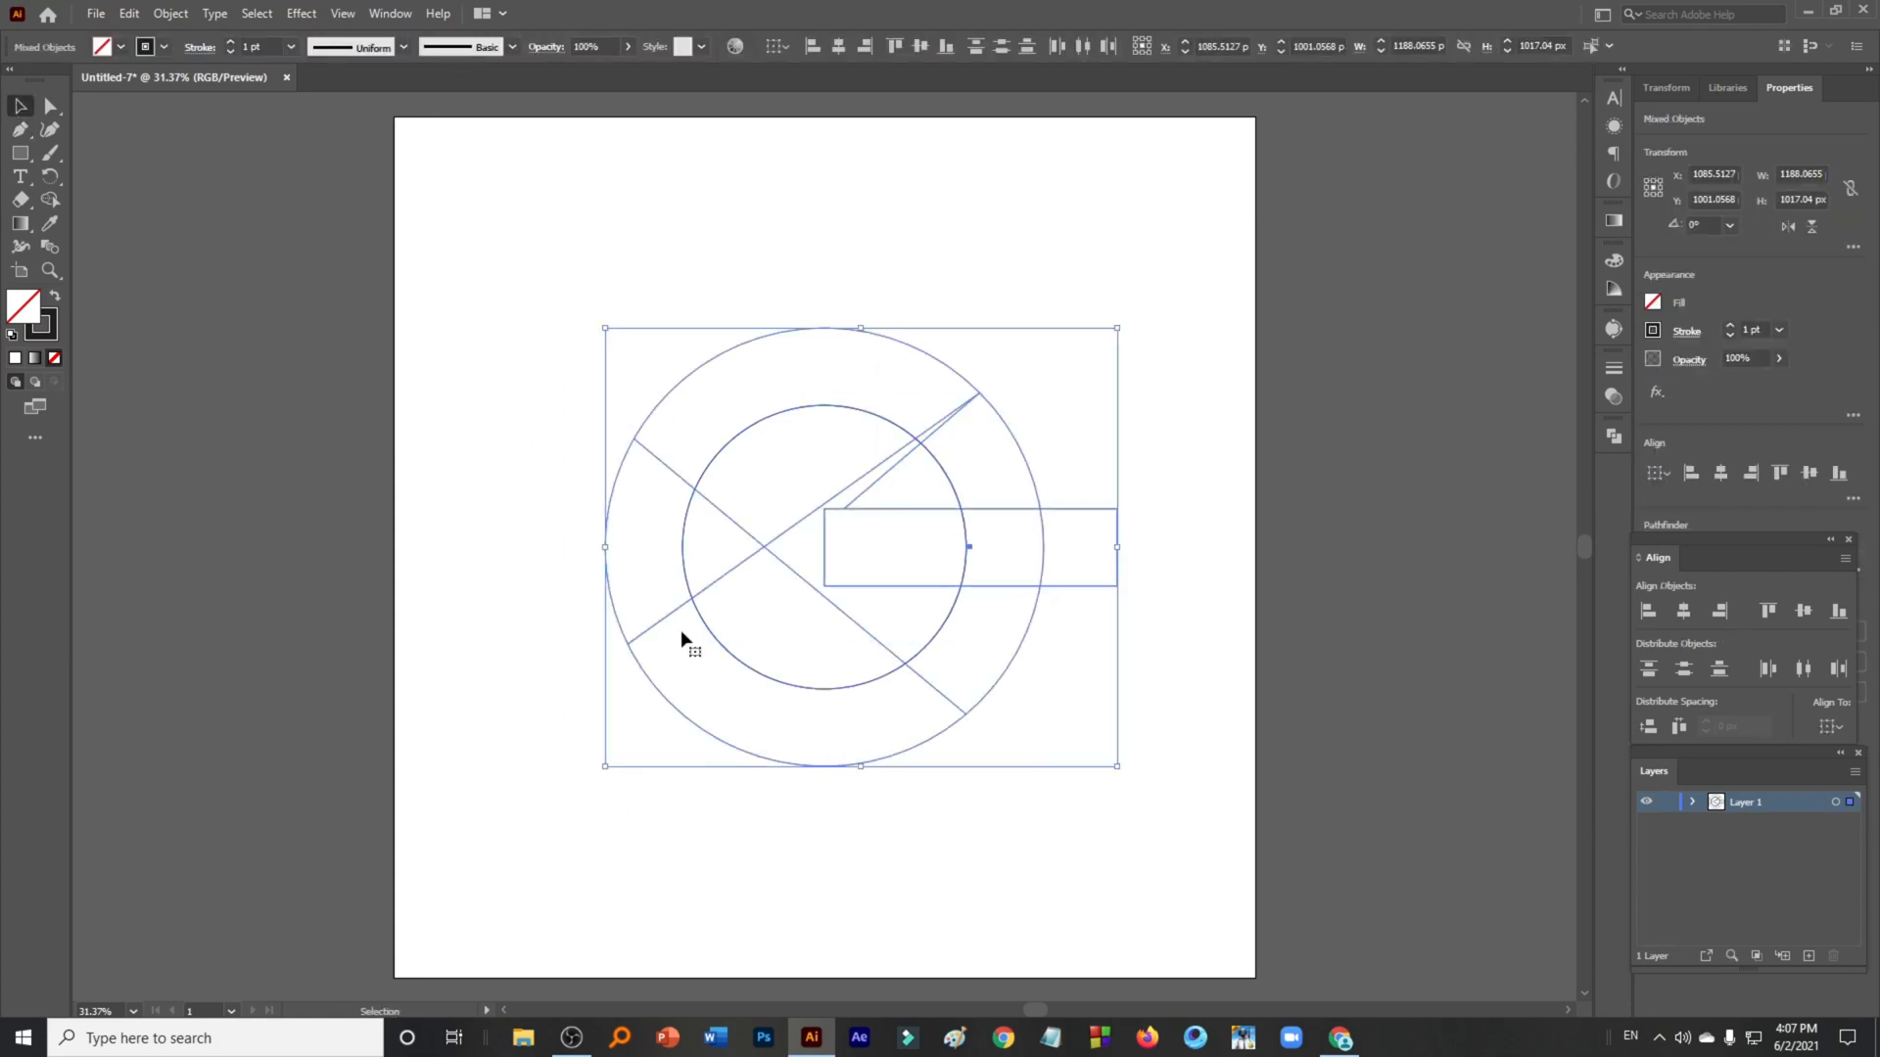
pyautogui.click(50, 203)
pyautogui.keyDown('alt'); pyautogui.click(1100, 577); pyautogui.keyUp('alt')
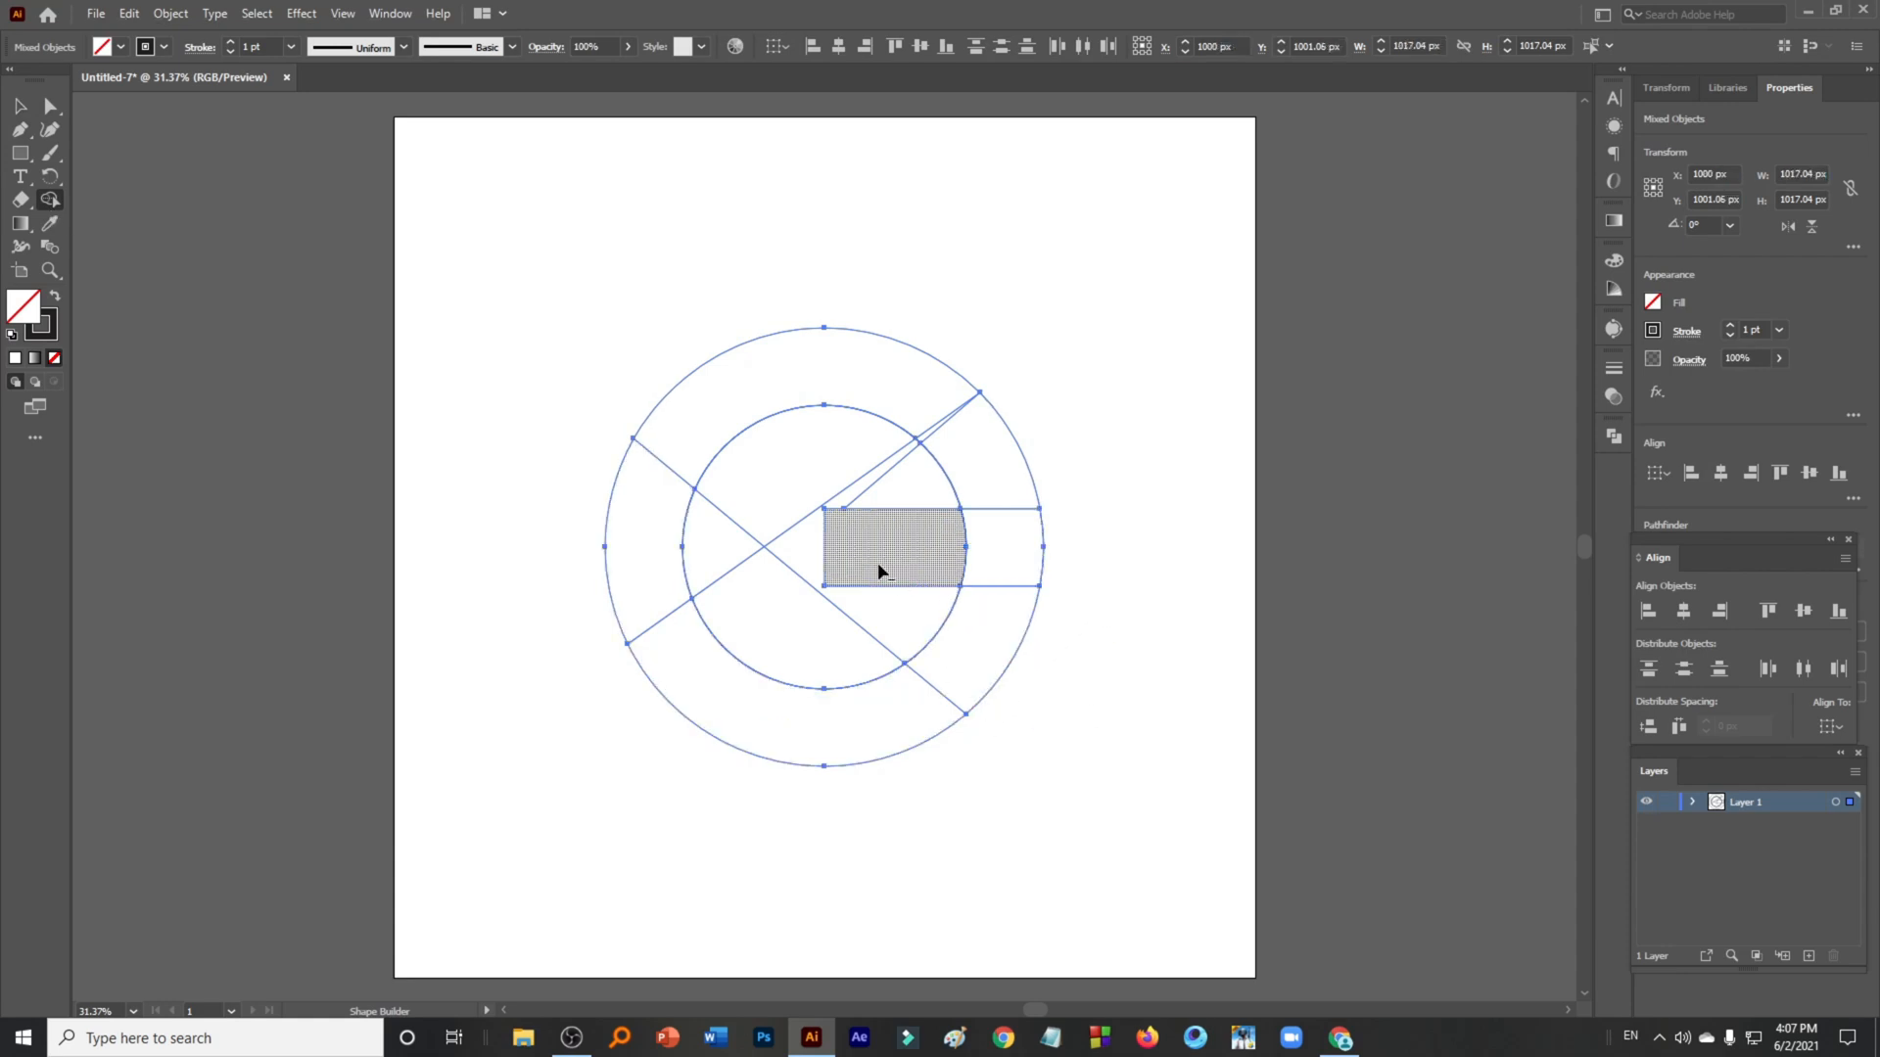
# - Extend the first diagonal line's lower end slightly beyond the outer circle
pyautogui.scroll(3, 918, 428)
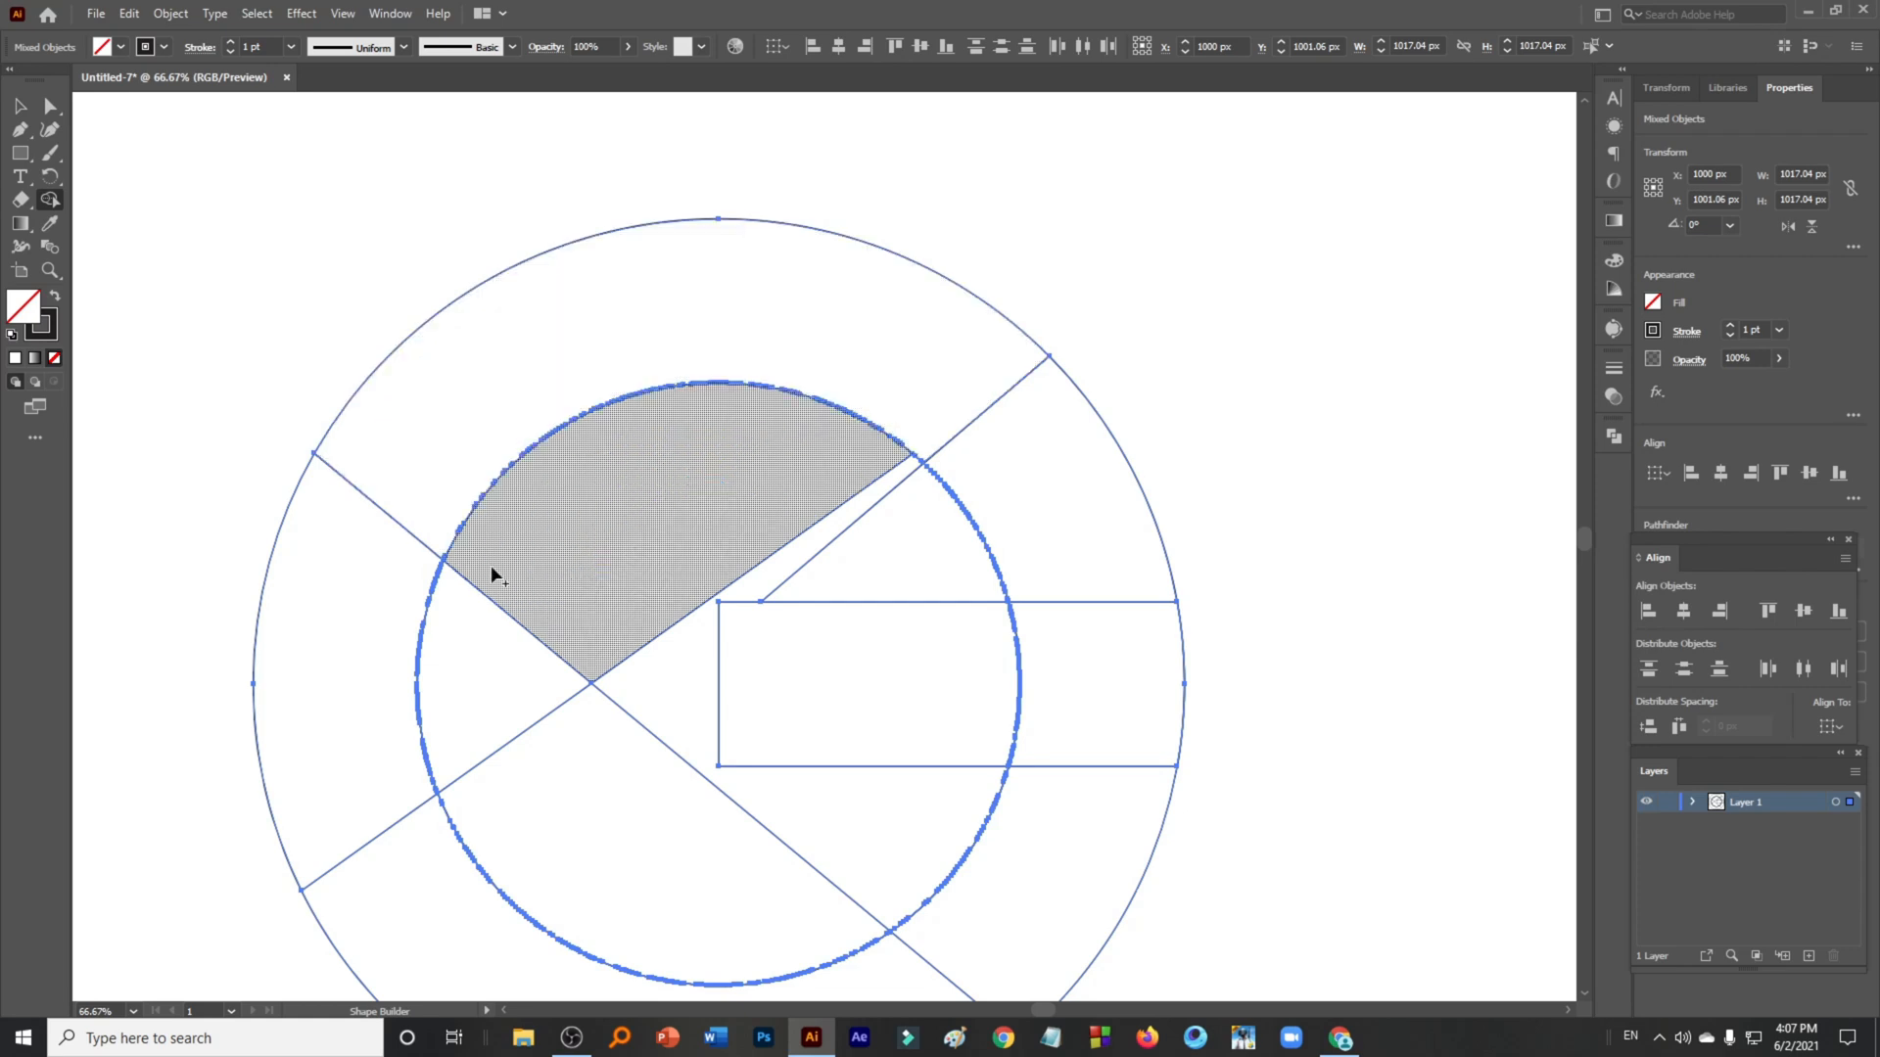
pyautogui.scroll(-1, 366, 639)
pyautogui.moveTo(366, 638); pyautogui.dragTo(520, 473)
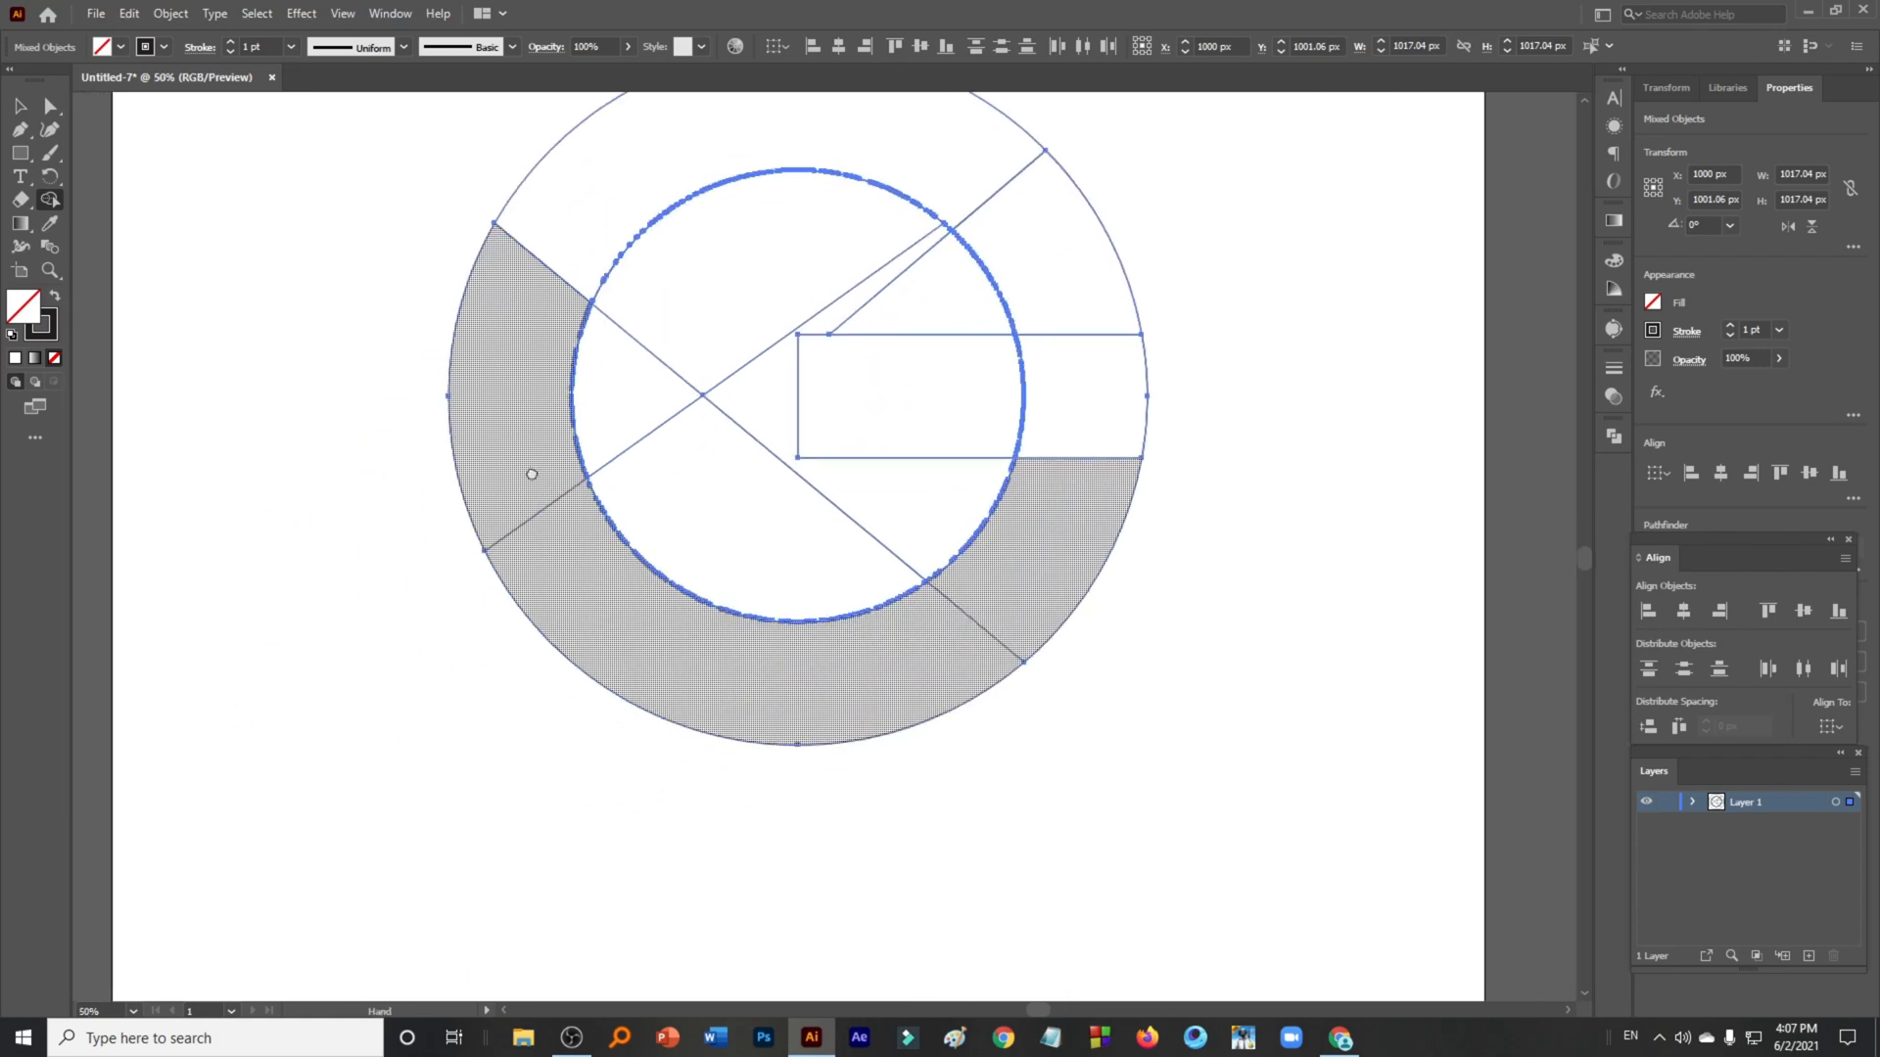
pyautogui.click(18, 112)
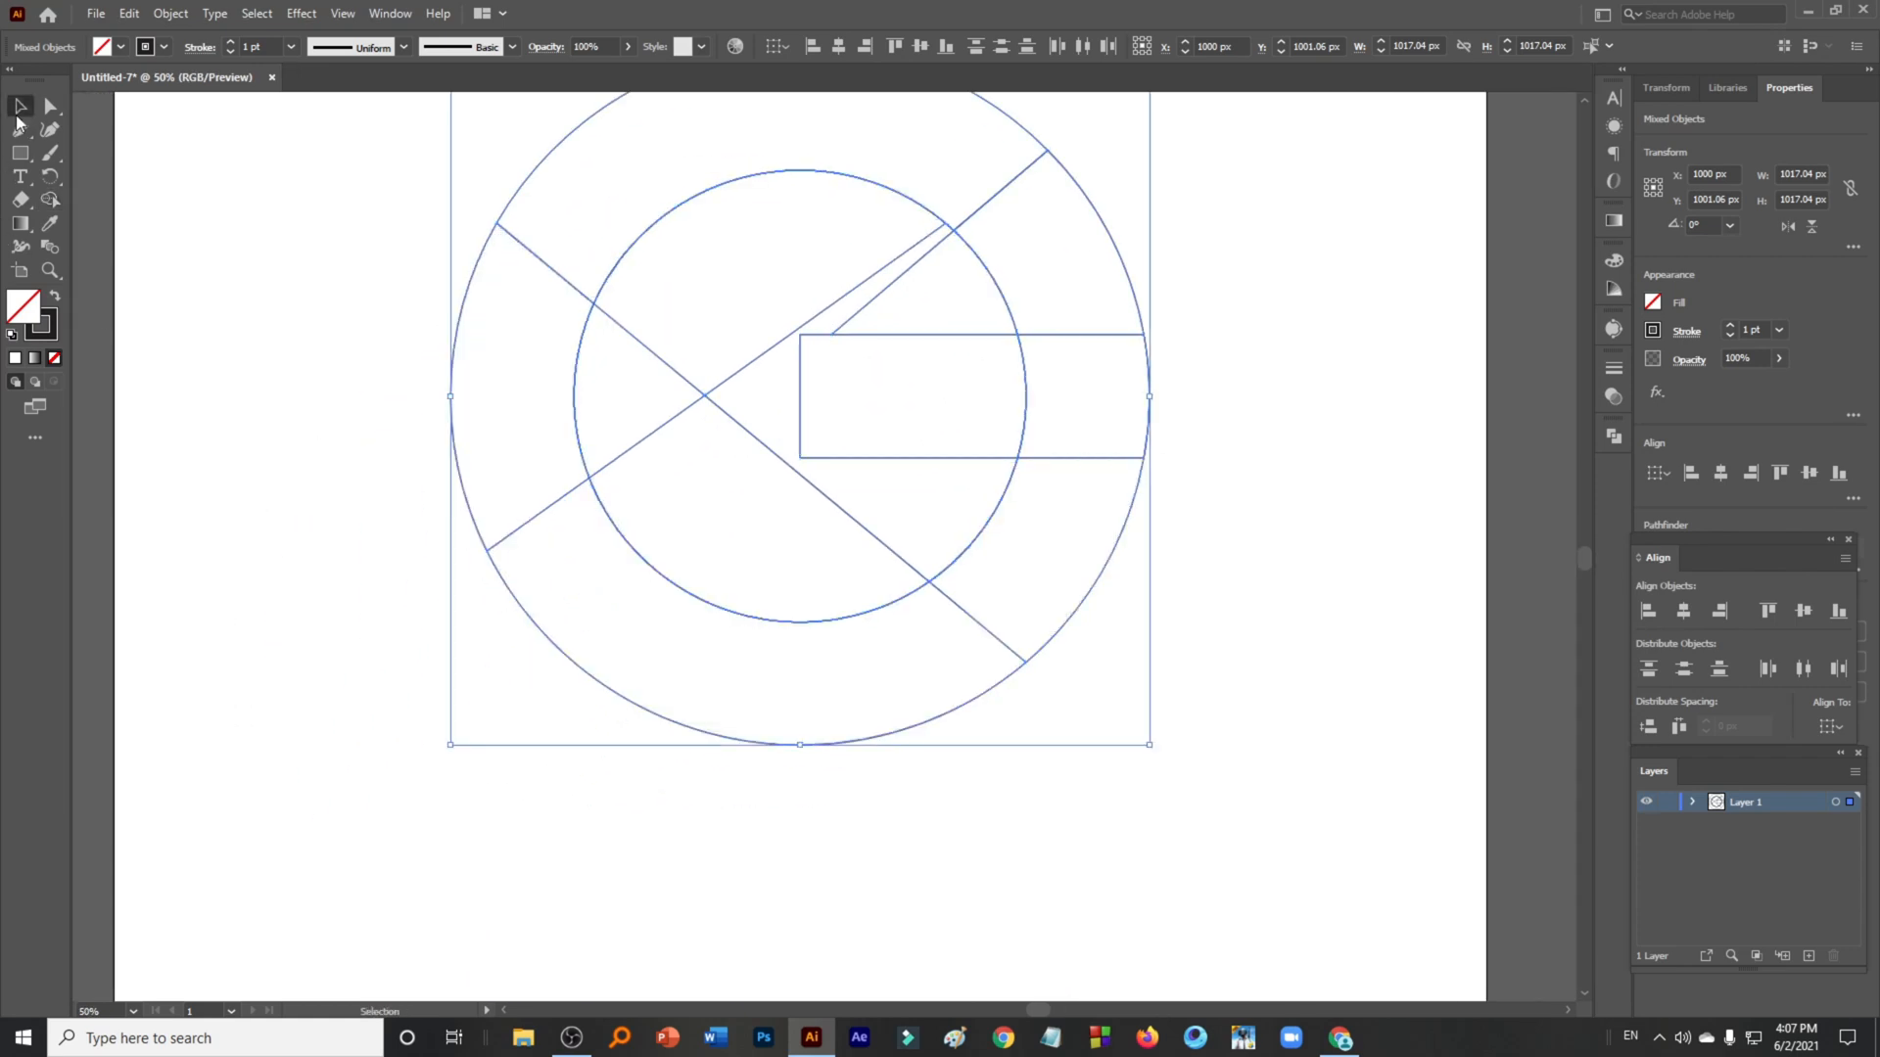
pyautogui.click(573, 828)
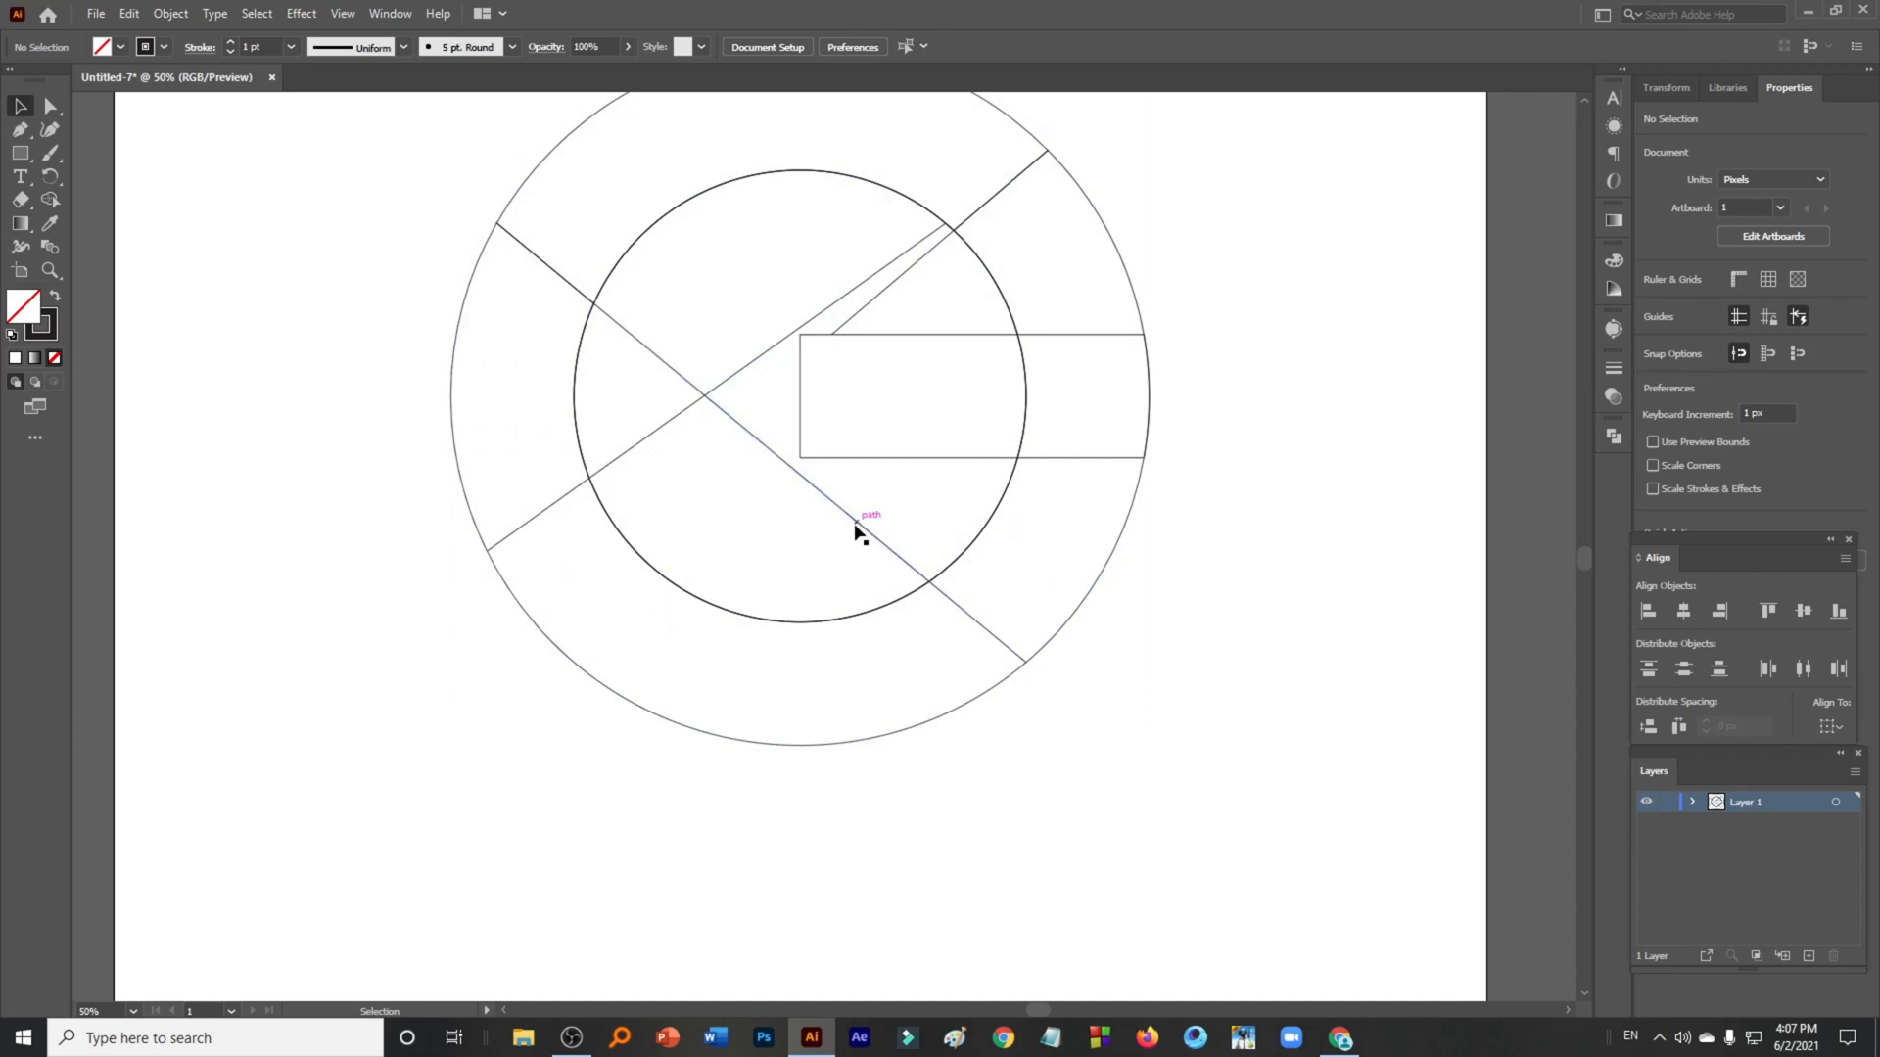
pyautogui.click(858, 517)
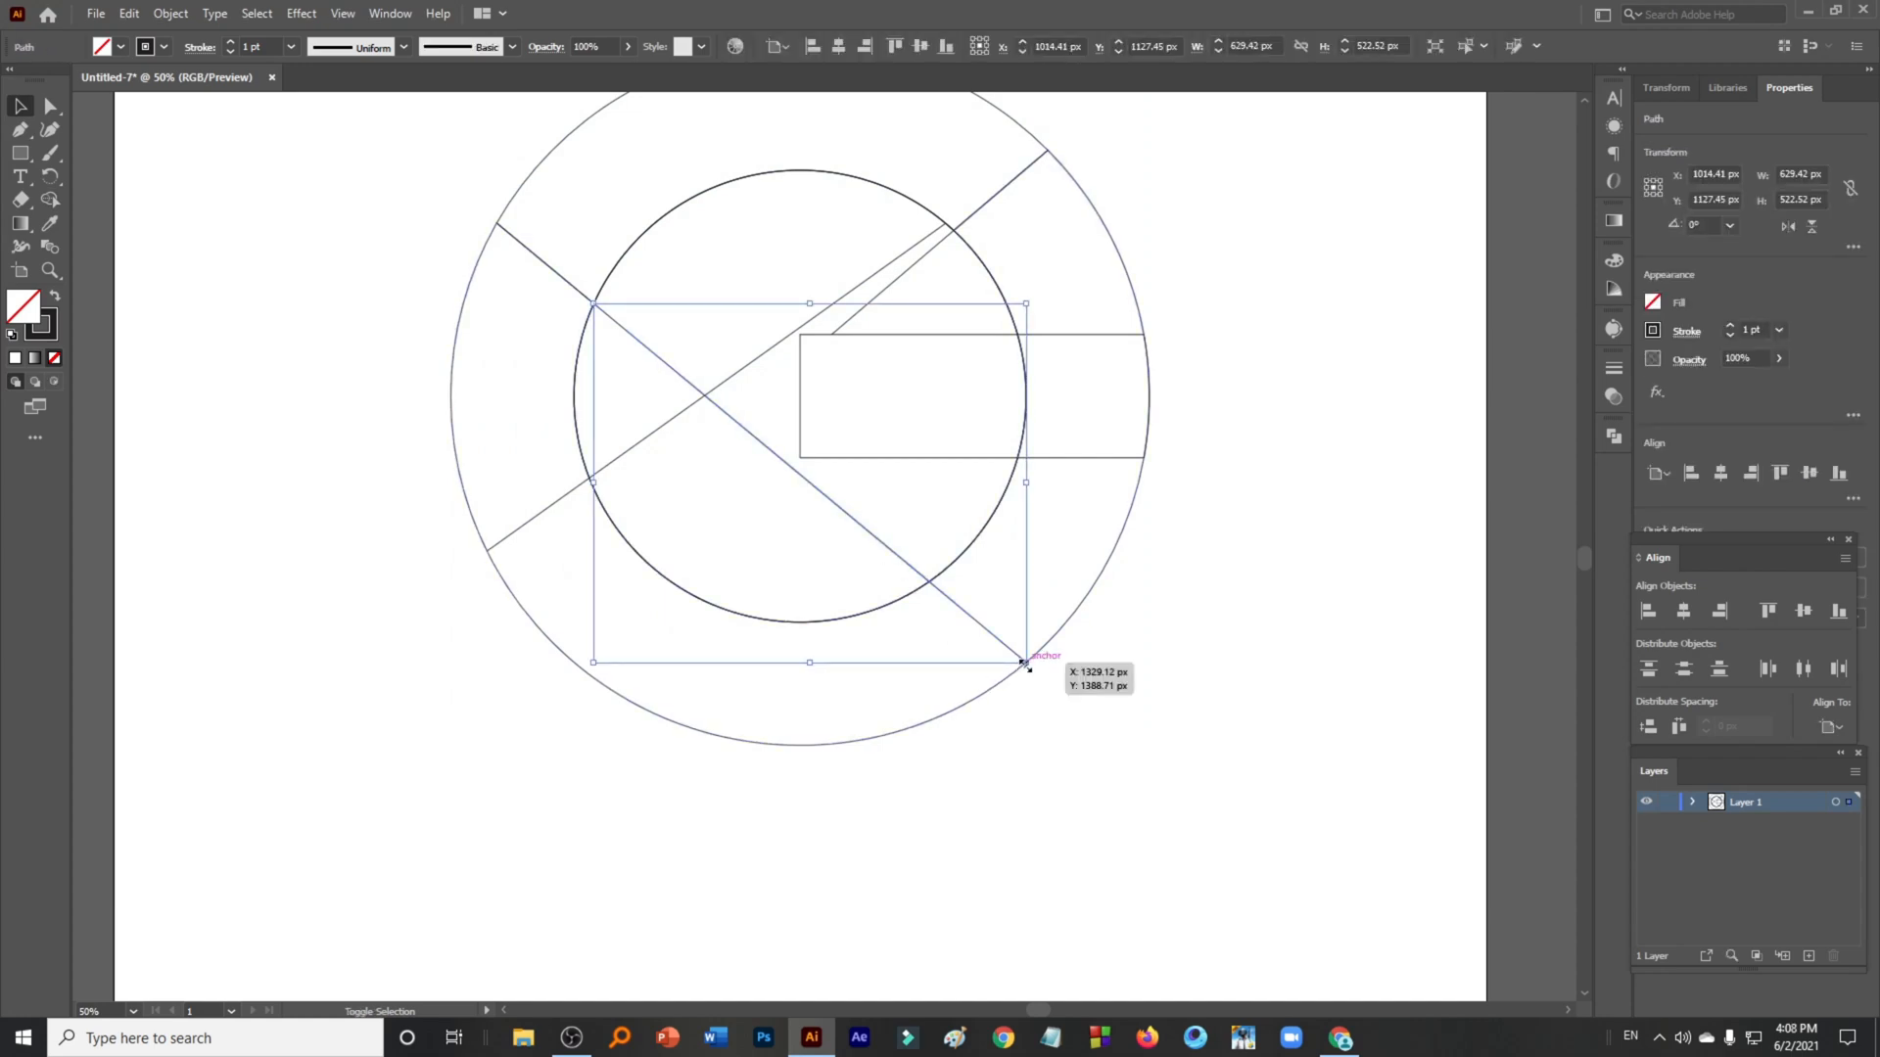
pyautogui.moveTo(1025, 663); pyautogui.dragTo(1040, 674)
pyautogui.click(525, 585)
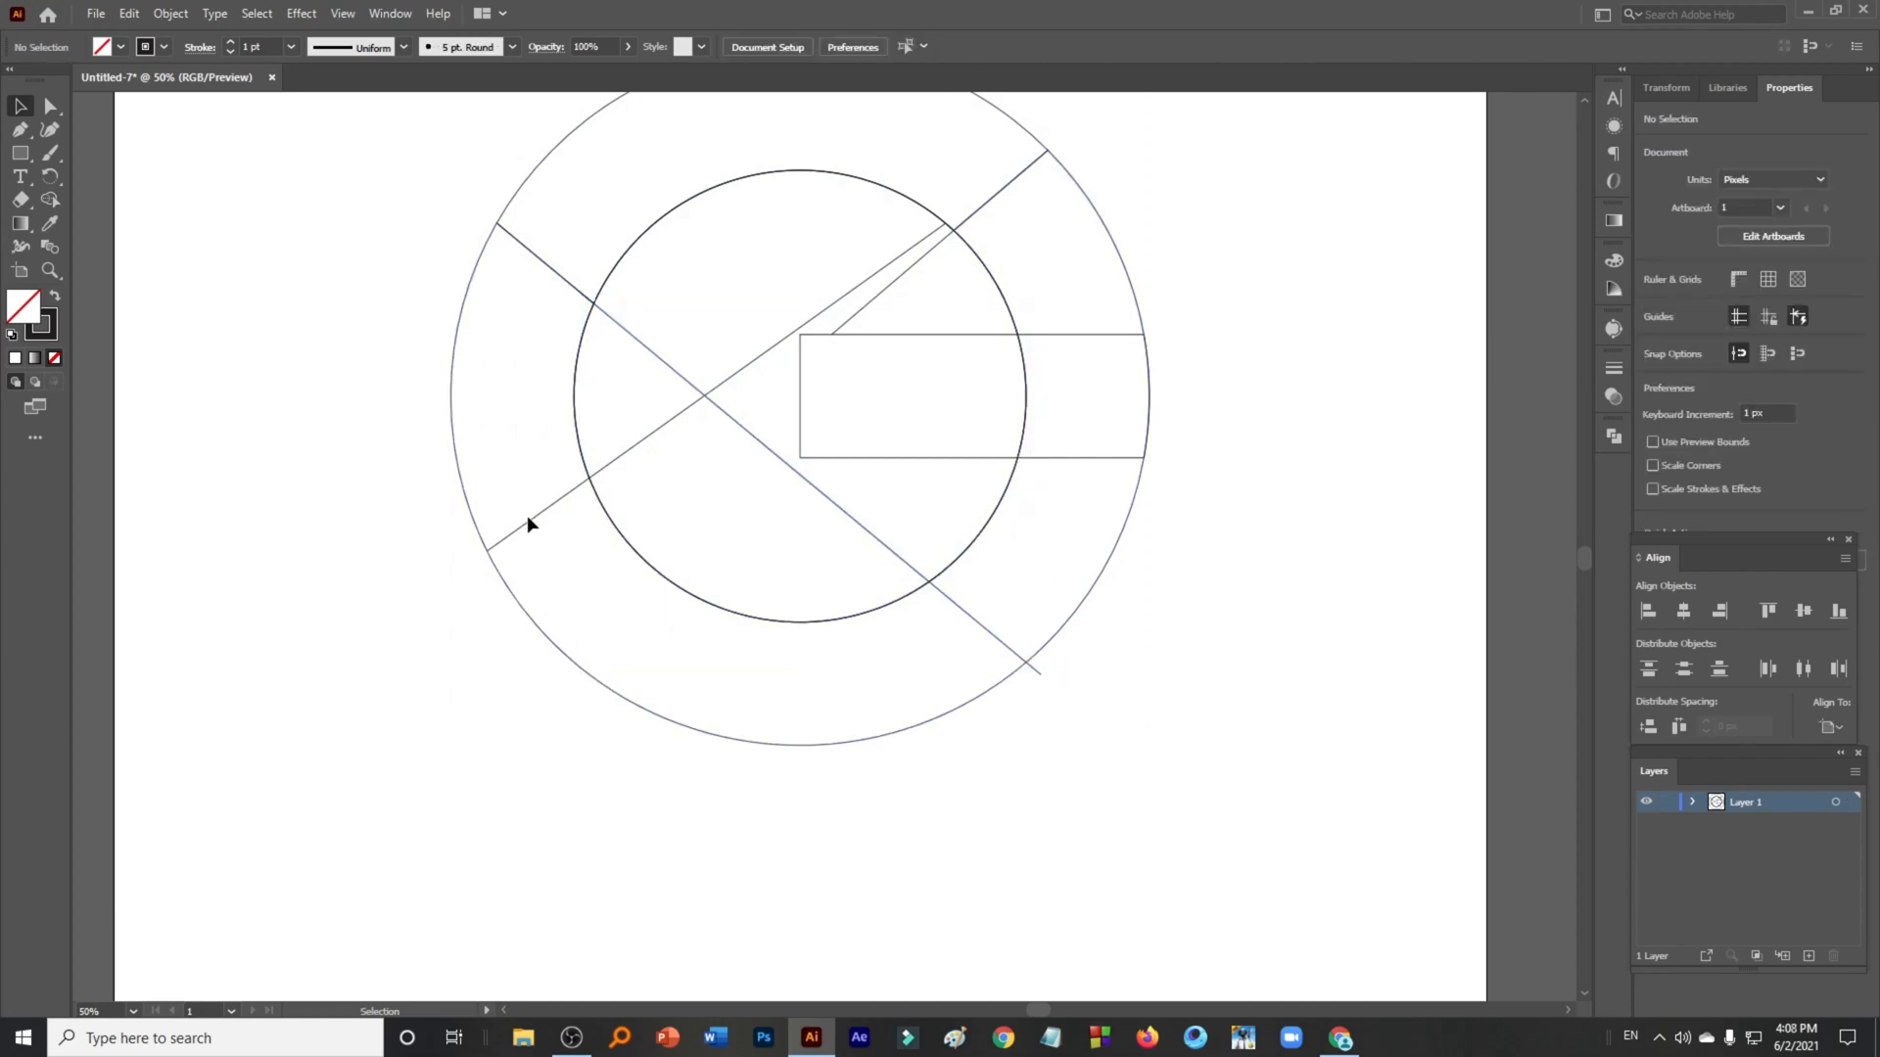
# - Extend the second diagonal line's lower end slightly beyond the outer circle
pyautogui.click(503, 538)
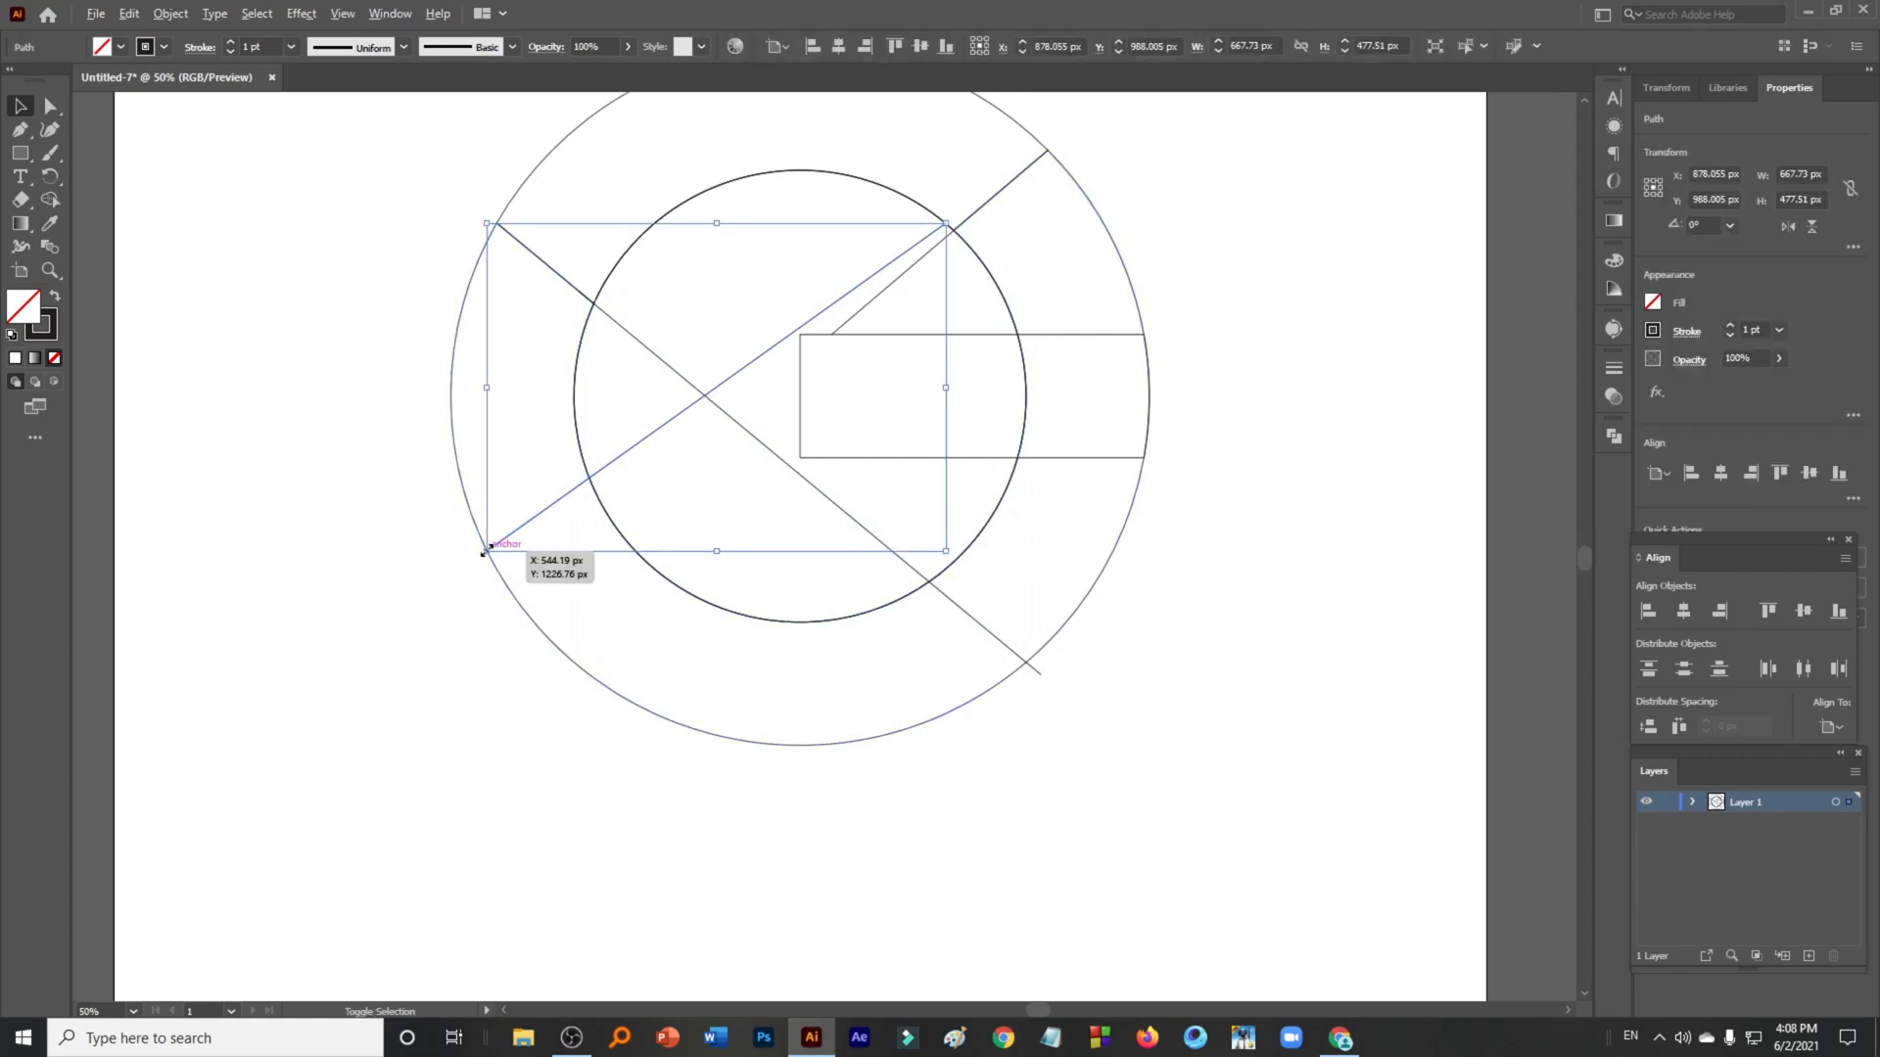
pyautogui.moveTo(487, 545); pyautogui.dragTo(477, 558)
pyautogui.scroll(-3, 480, 563)
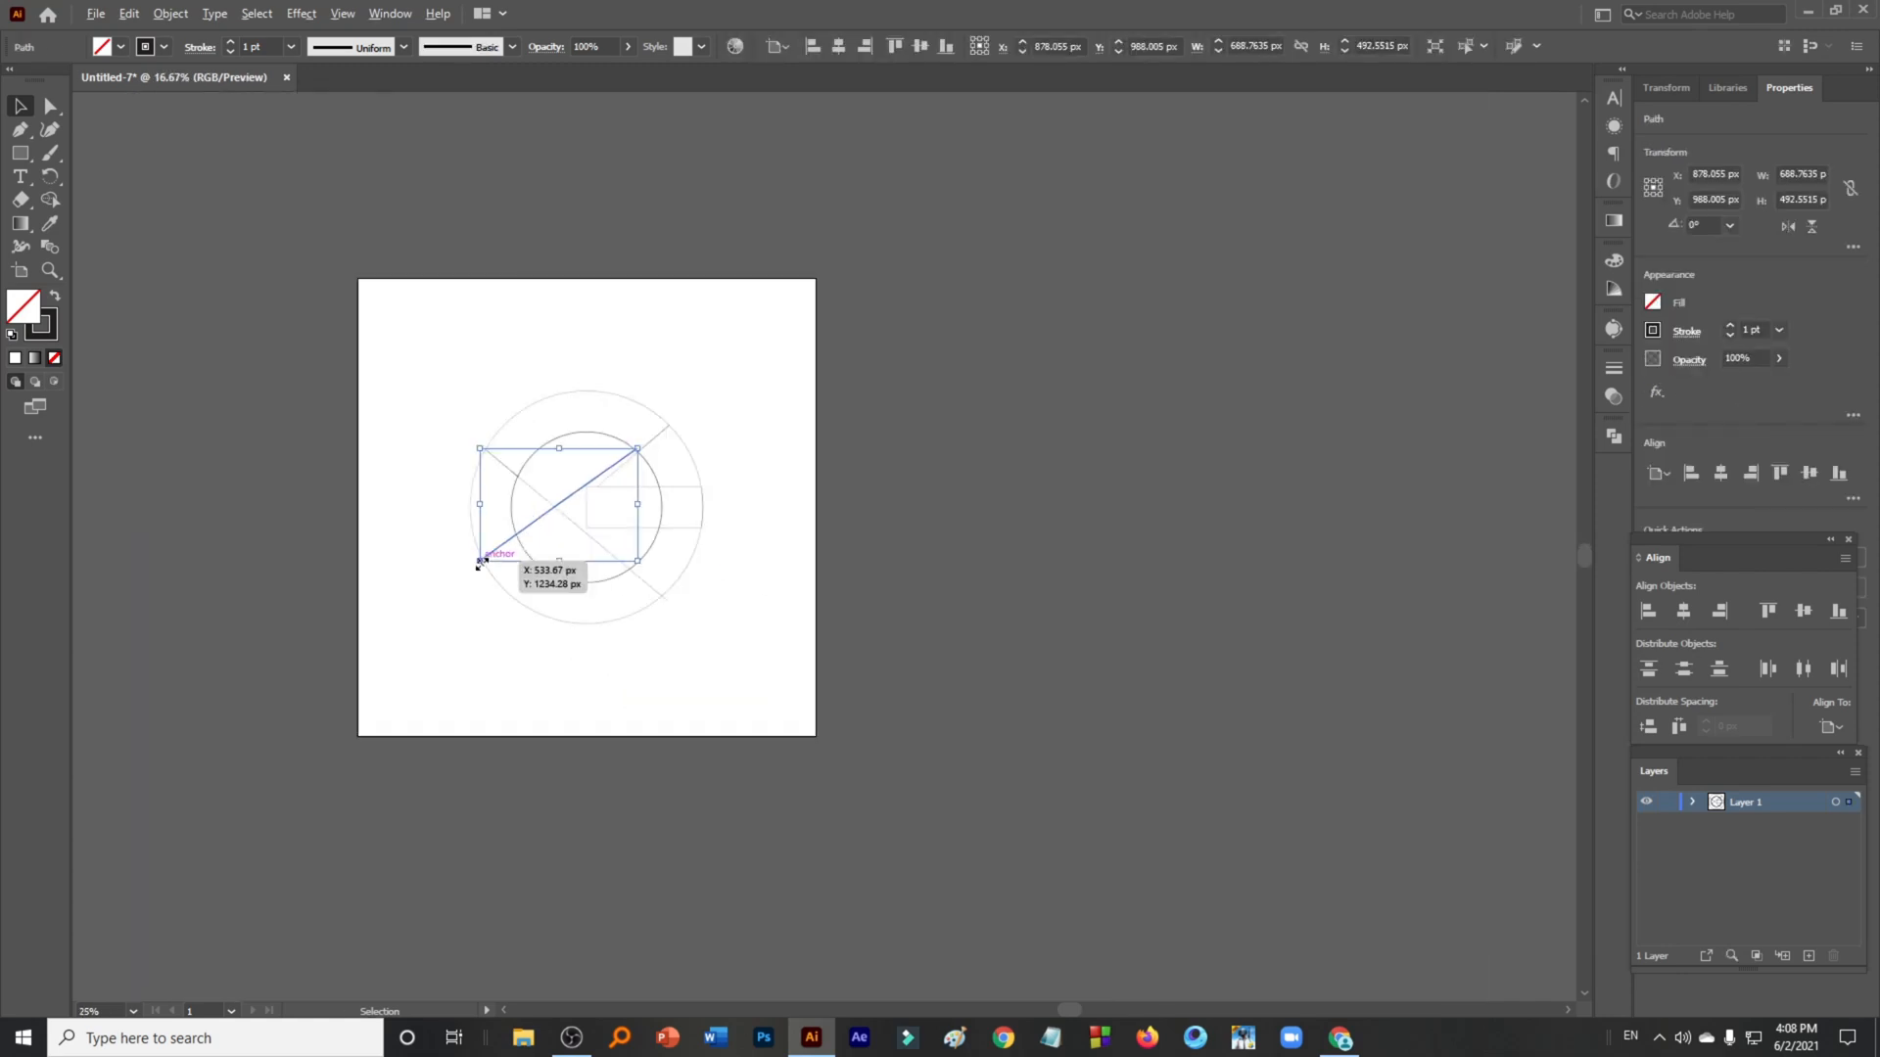
# - Select all the shapes and, with the Shape Builder, merge the rectangle with the lower-right ring segment
pyautogui.click(443, 635)
pyautogui.moveTo(423, 370); pyautogui.dragTo(750, 677)
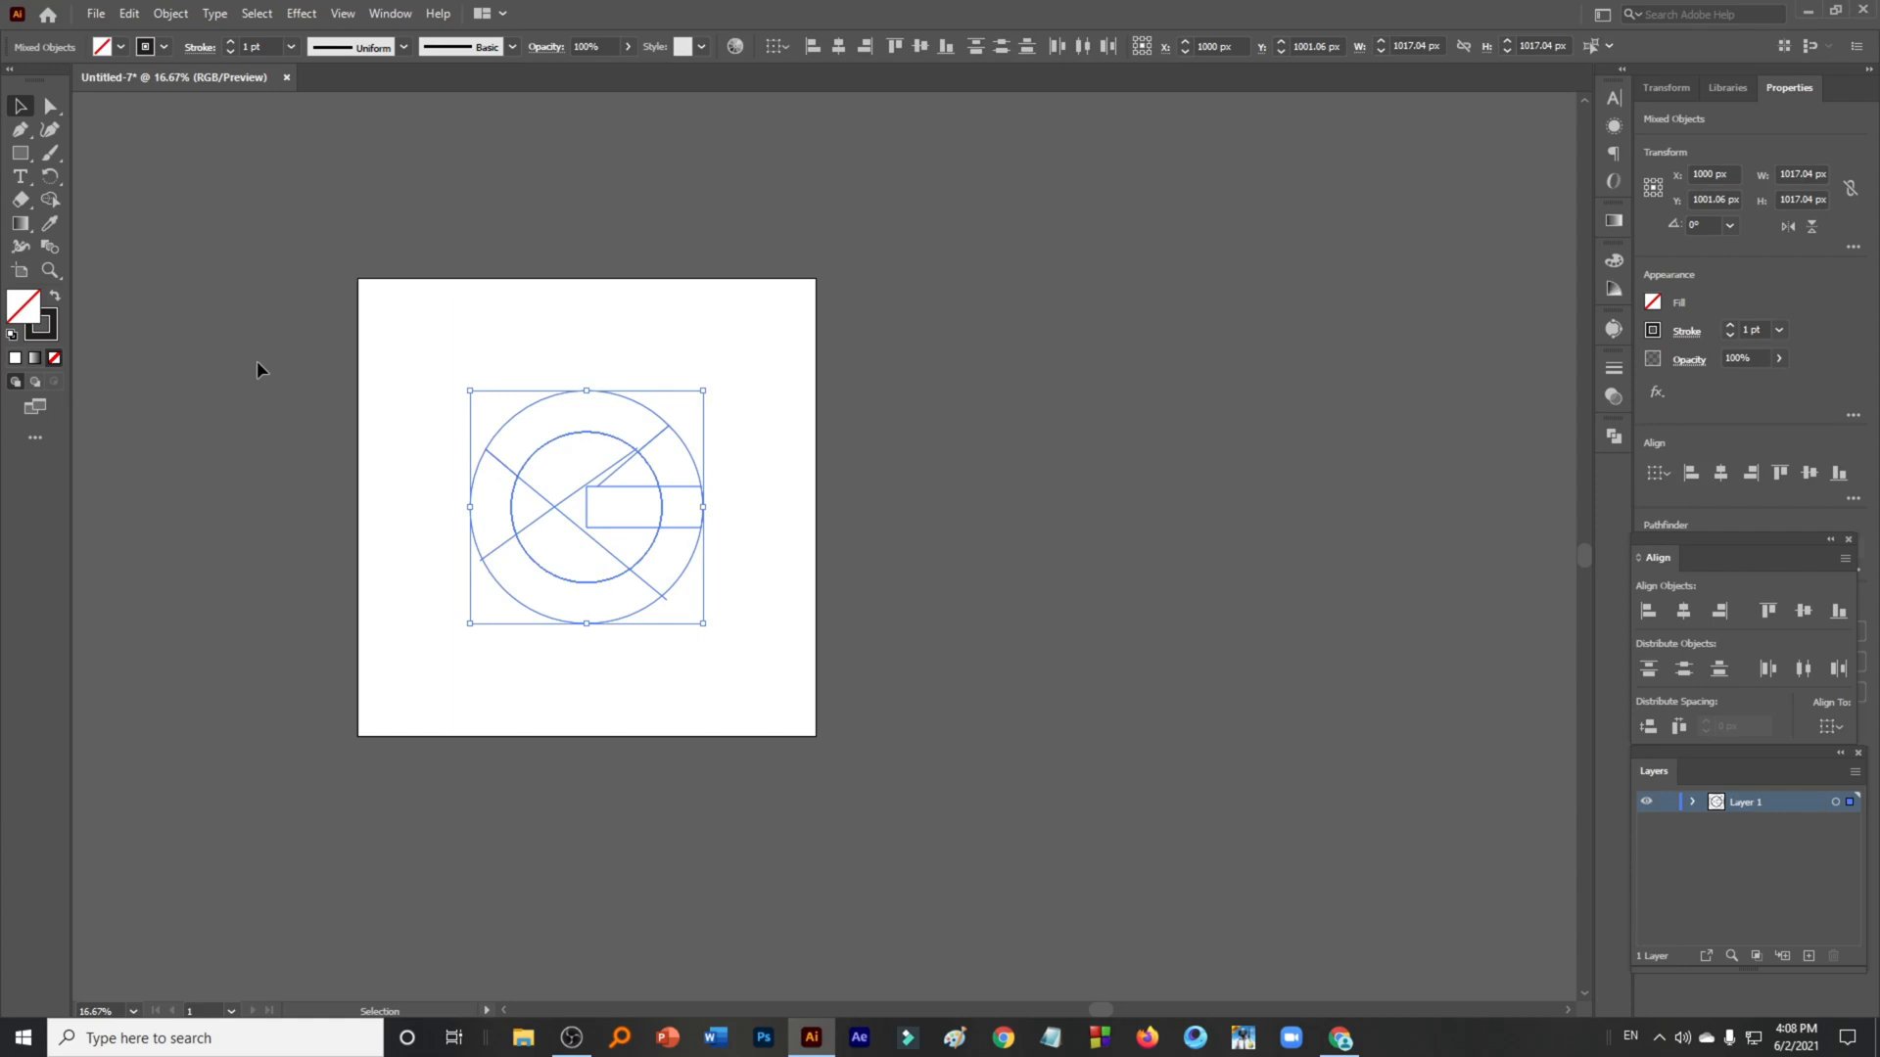
pyautogui.click(51, 200)
pyautogui.scroll(1, 450, 448)
pyautogui.scroll(1, 505, 543)
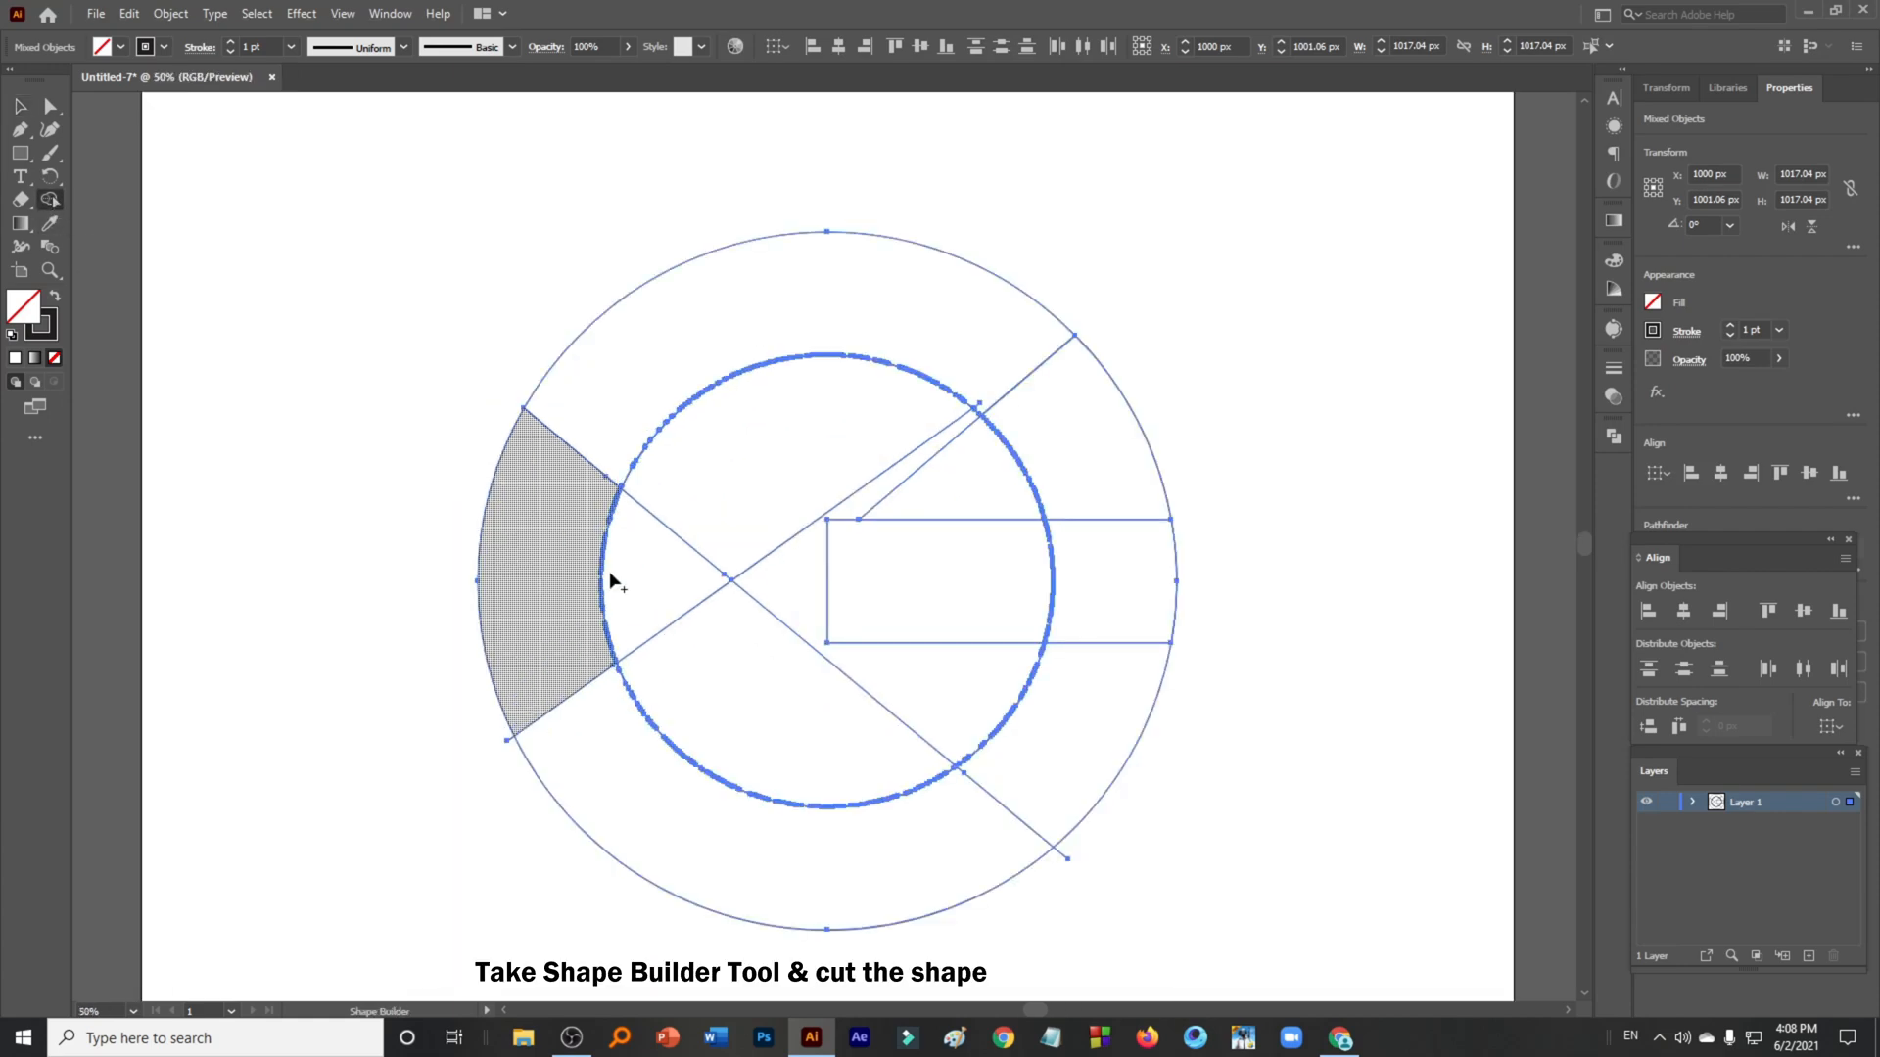
pyautogui.moveTo(1065, 693)
pyautogui.mouseDown()
pyautogui.moveTo(1079, 622)
pyautogui.moveTo(1008, 590)
pyautogui.mouseUp()
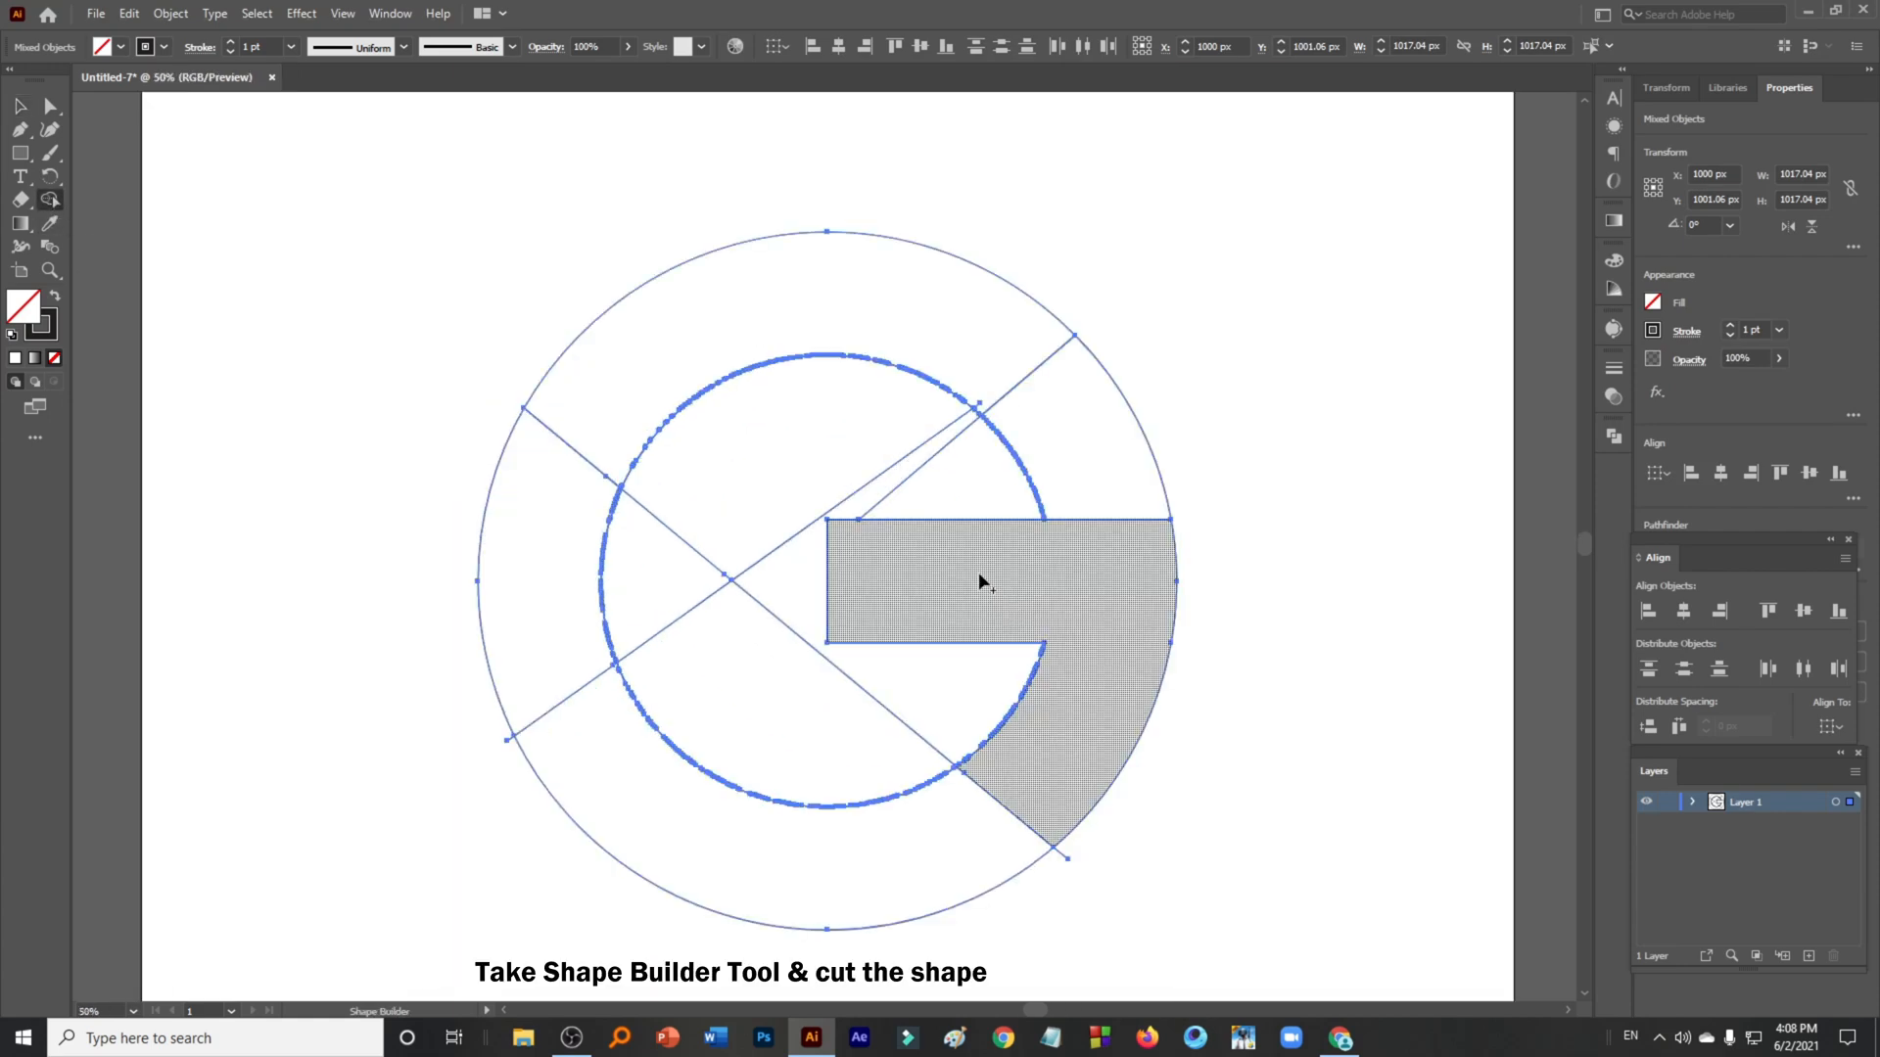
# - Use the Shape Builder to remove the notch region above the bar and the regions inside the inner circle
pyautogui.moveTo(915, 460)
pyautogui.mouseDown()
pyautogui.moveTo(1089, 457)
pyautogui.moveTo(1312, 411)
pyautogui.mouseUp()
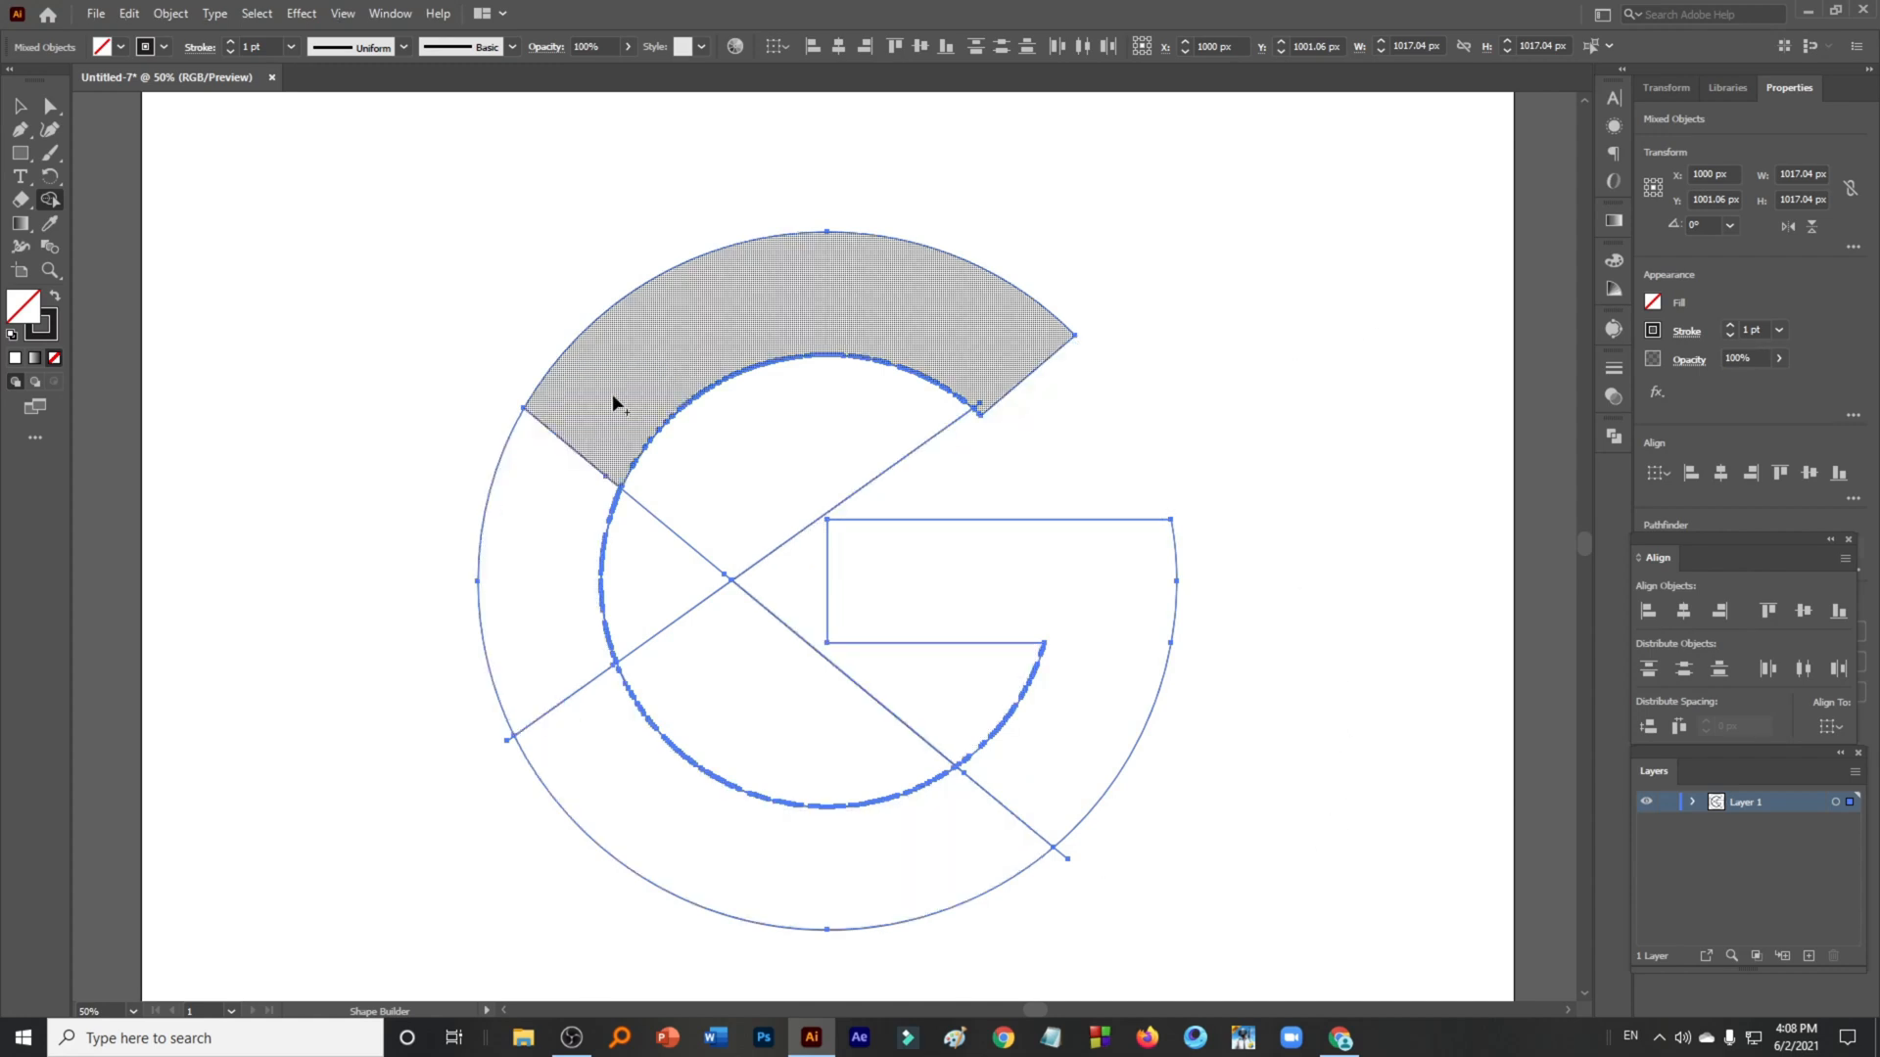
pyautogui.click(647, 820)
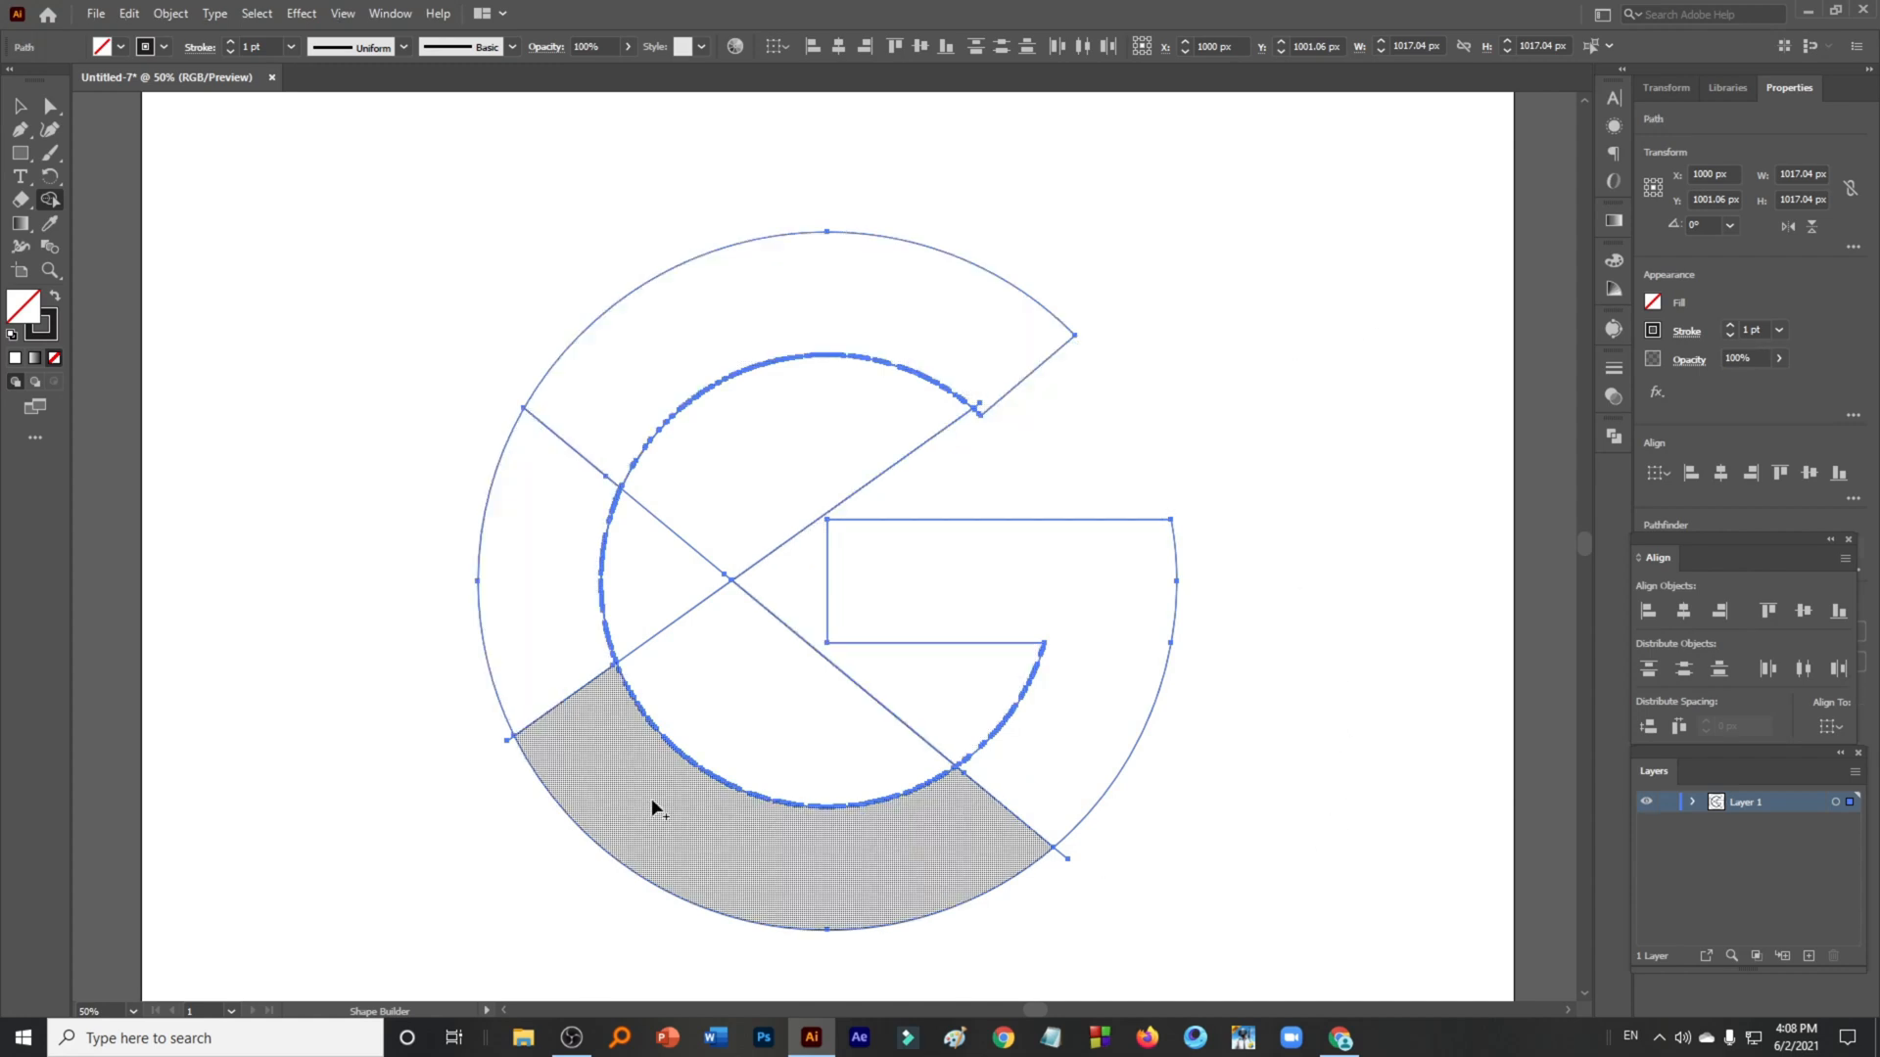
pyautogui.moveTo(702, 666)
pyautogui.mouseDown()
pyautogui.moveTo(717, 534)
pyautogui.moveTo(767, 599)
pyautogui.moveTo(774, 642)
pyautogui.mouseUp()
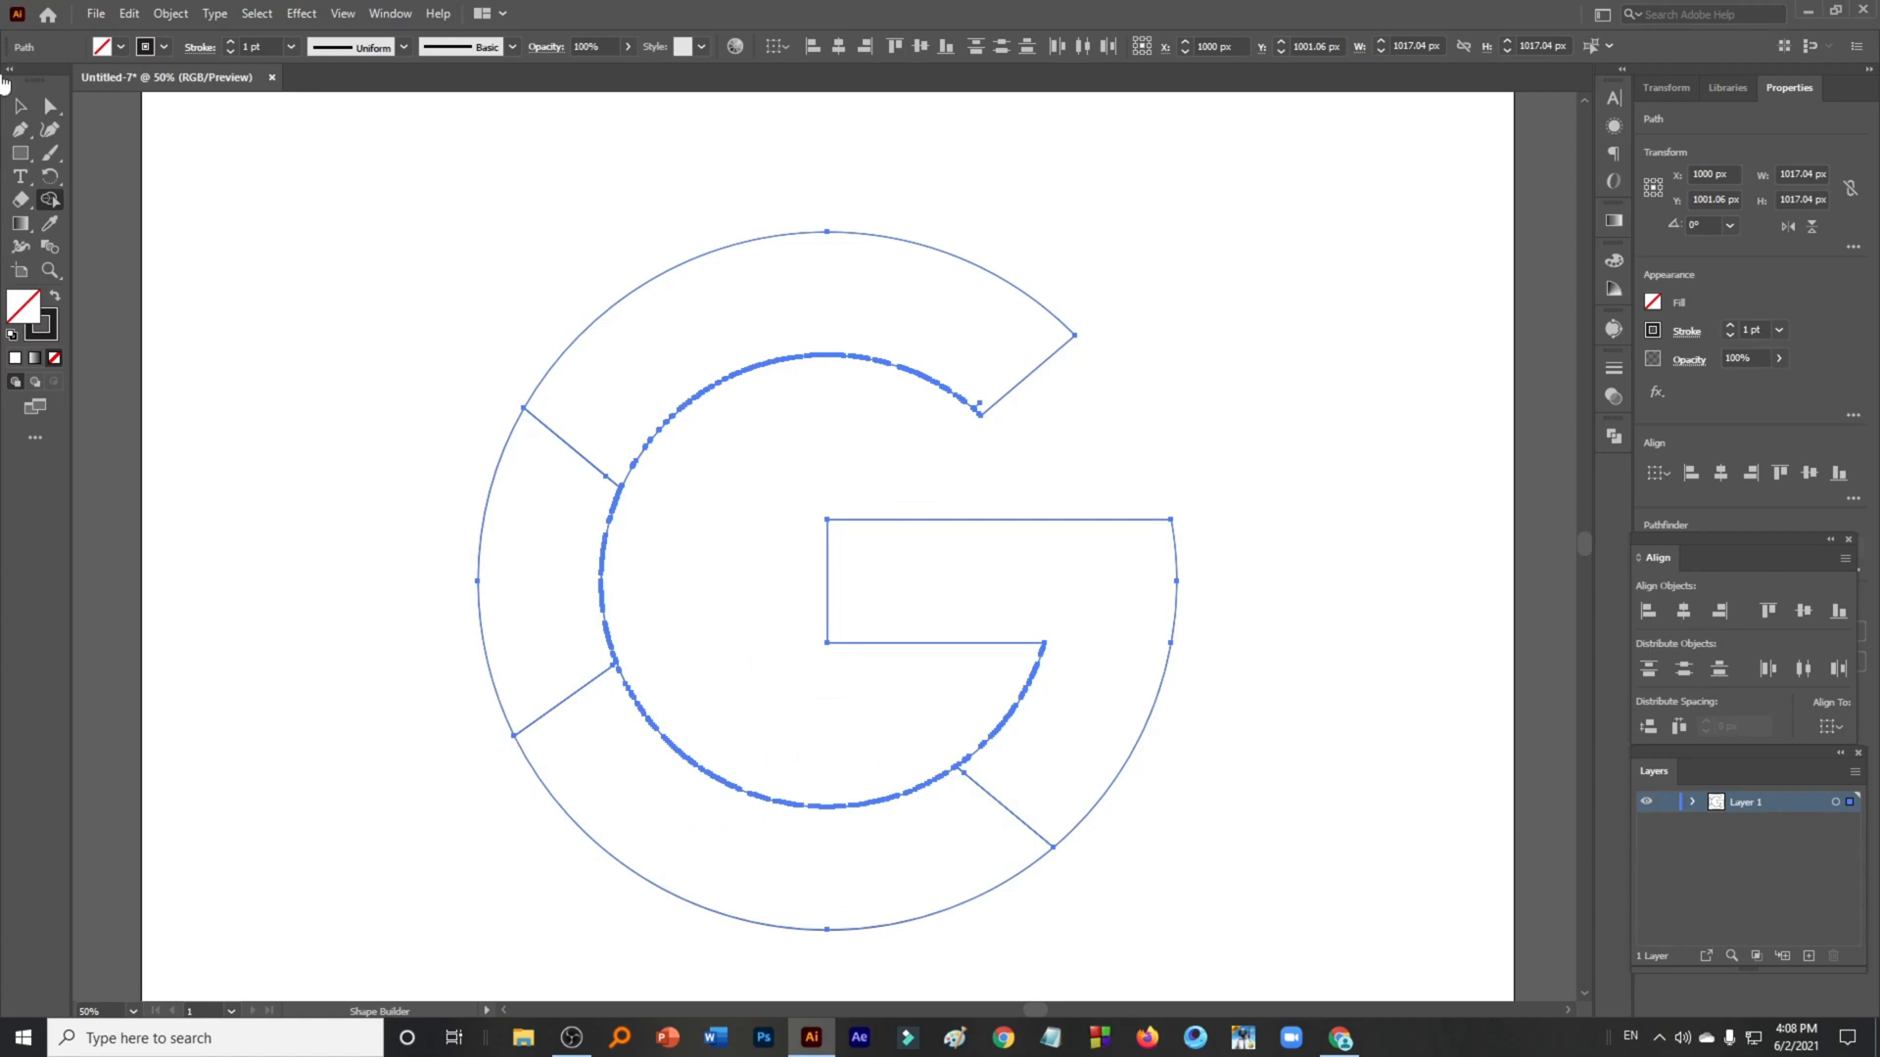
# - Delete the small leftover fragment at the G's upper inner corner
pyautogui.click(19, 104)
pyautogui.click(312, 404)
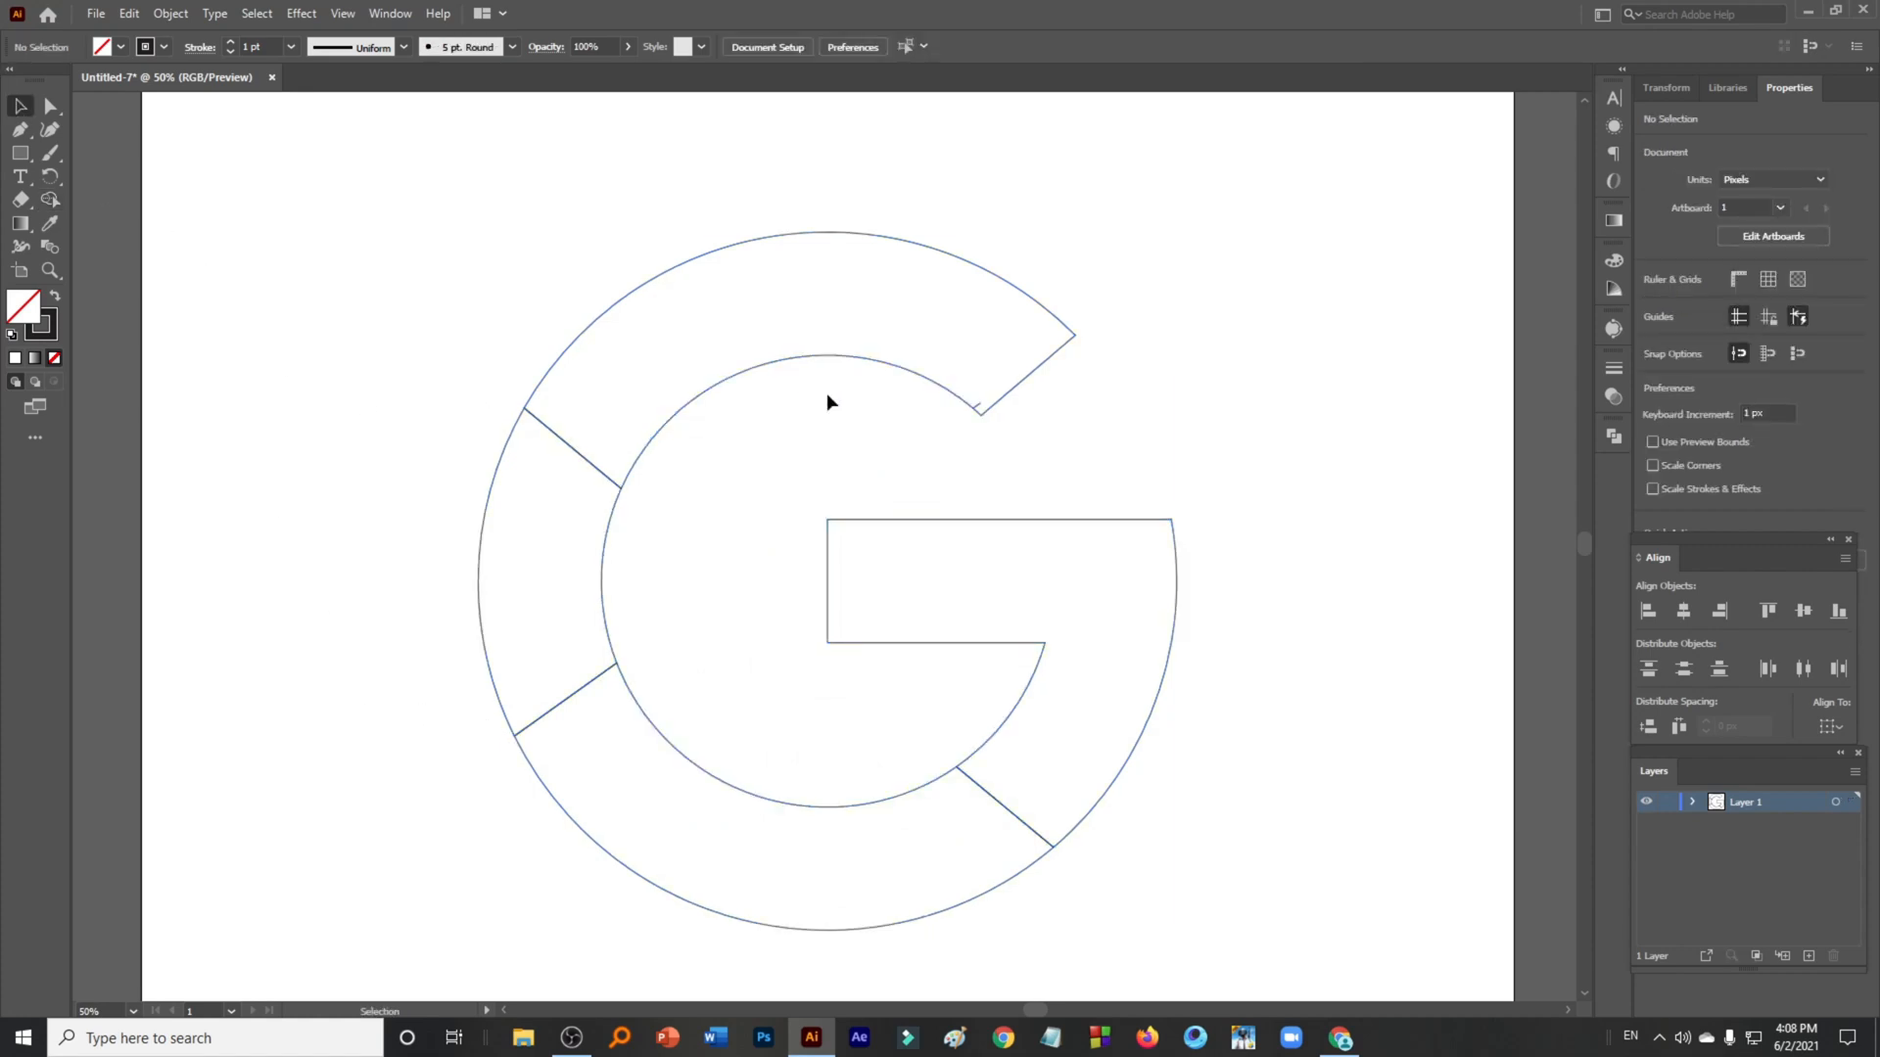
pyautogui.scroll(3, 932, 403)
pyautogui.click(1061, 405)
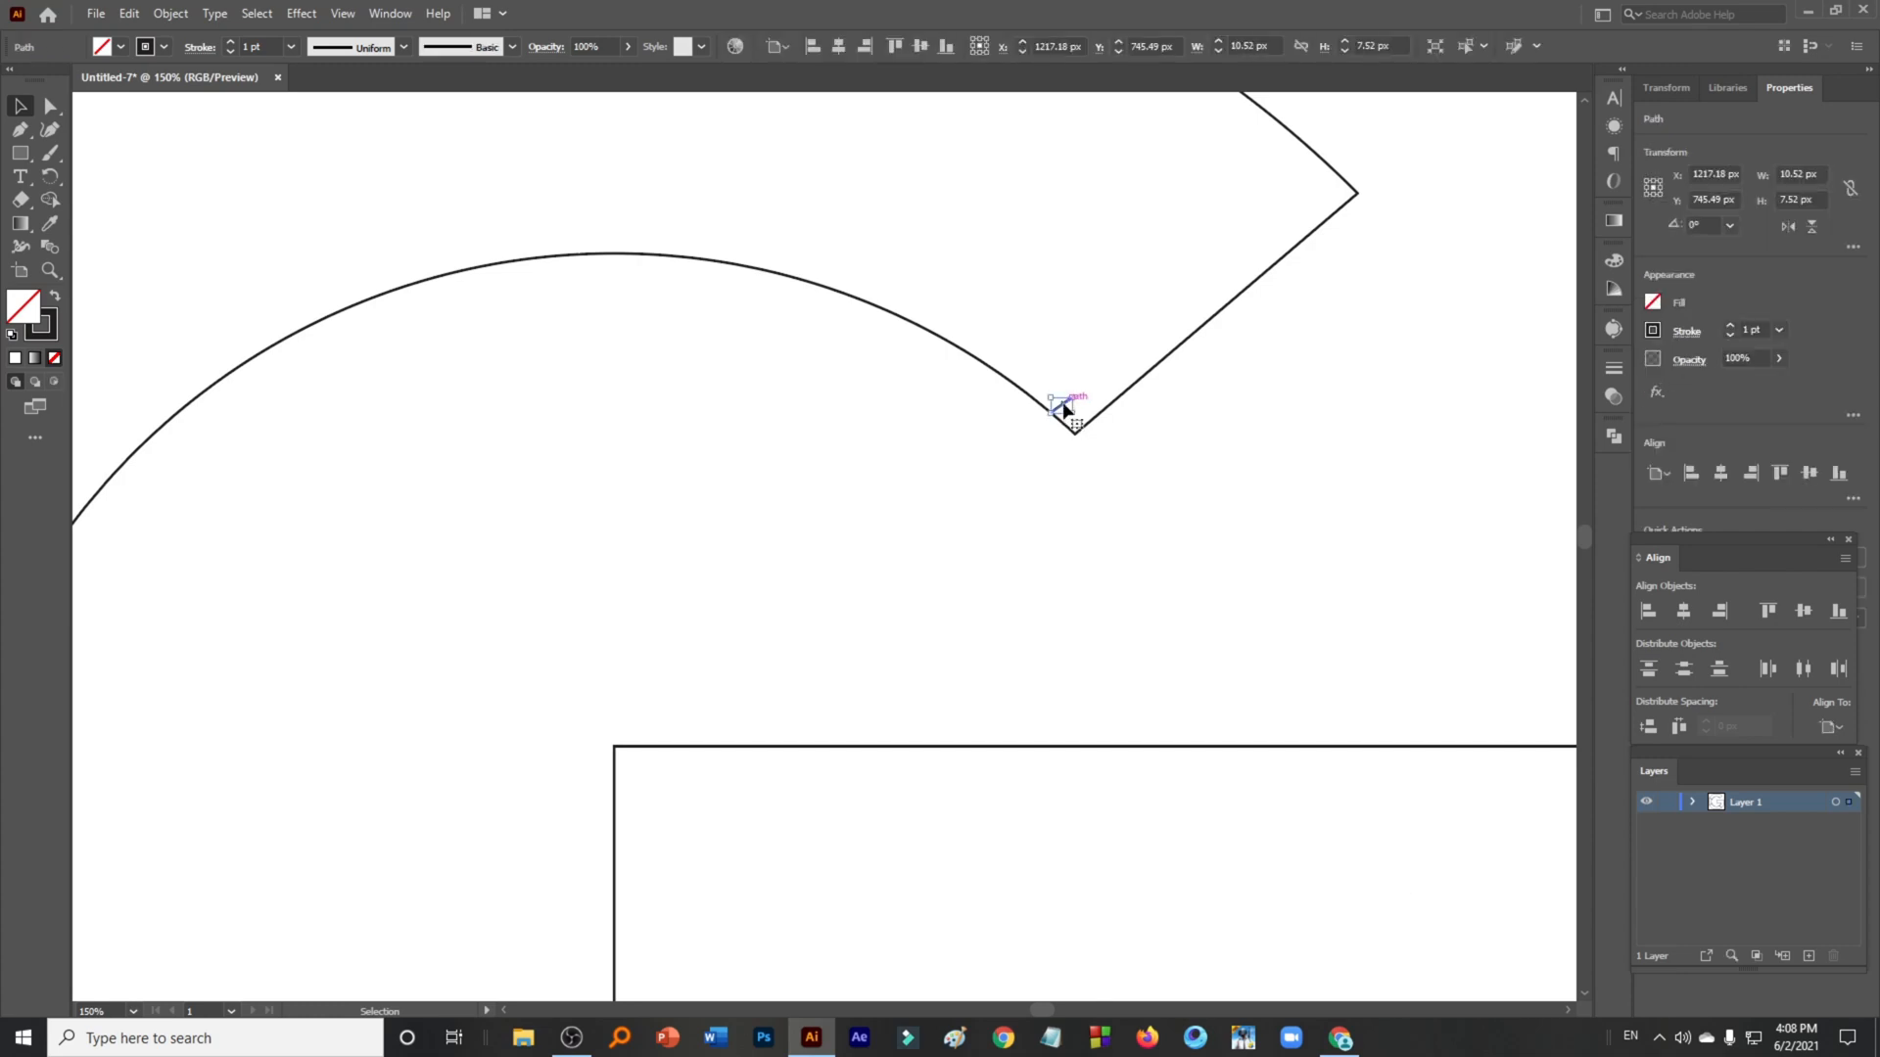
pyautogui.press('Delete')
pyautogui.scroll(-4, 1048, 400)
pyautogui.moveTo(1159, 431); pyautogui.dragTo(963, 335)
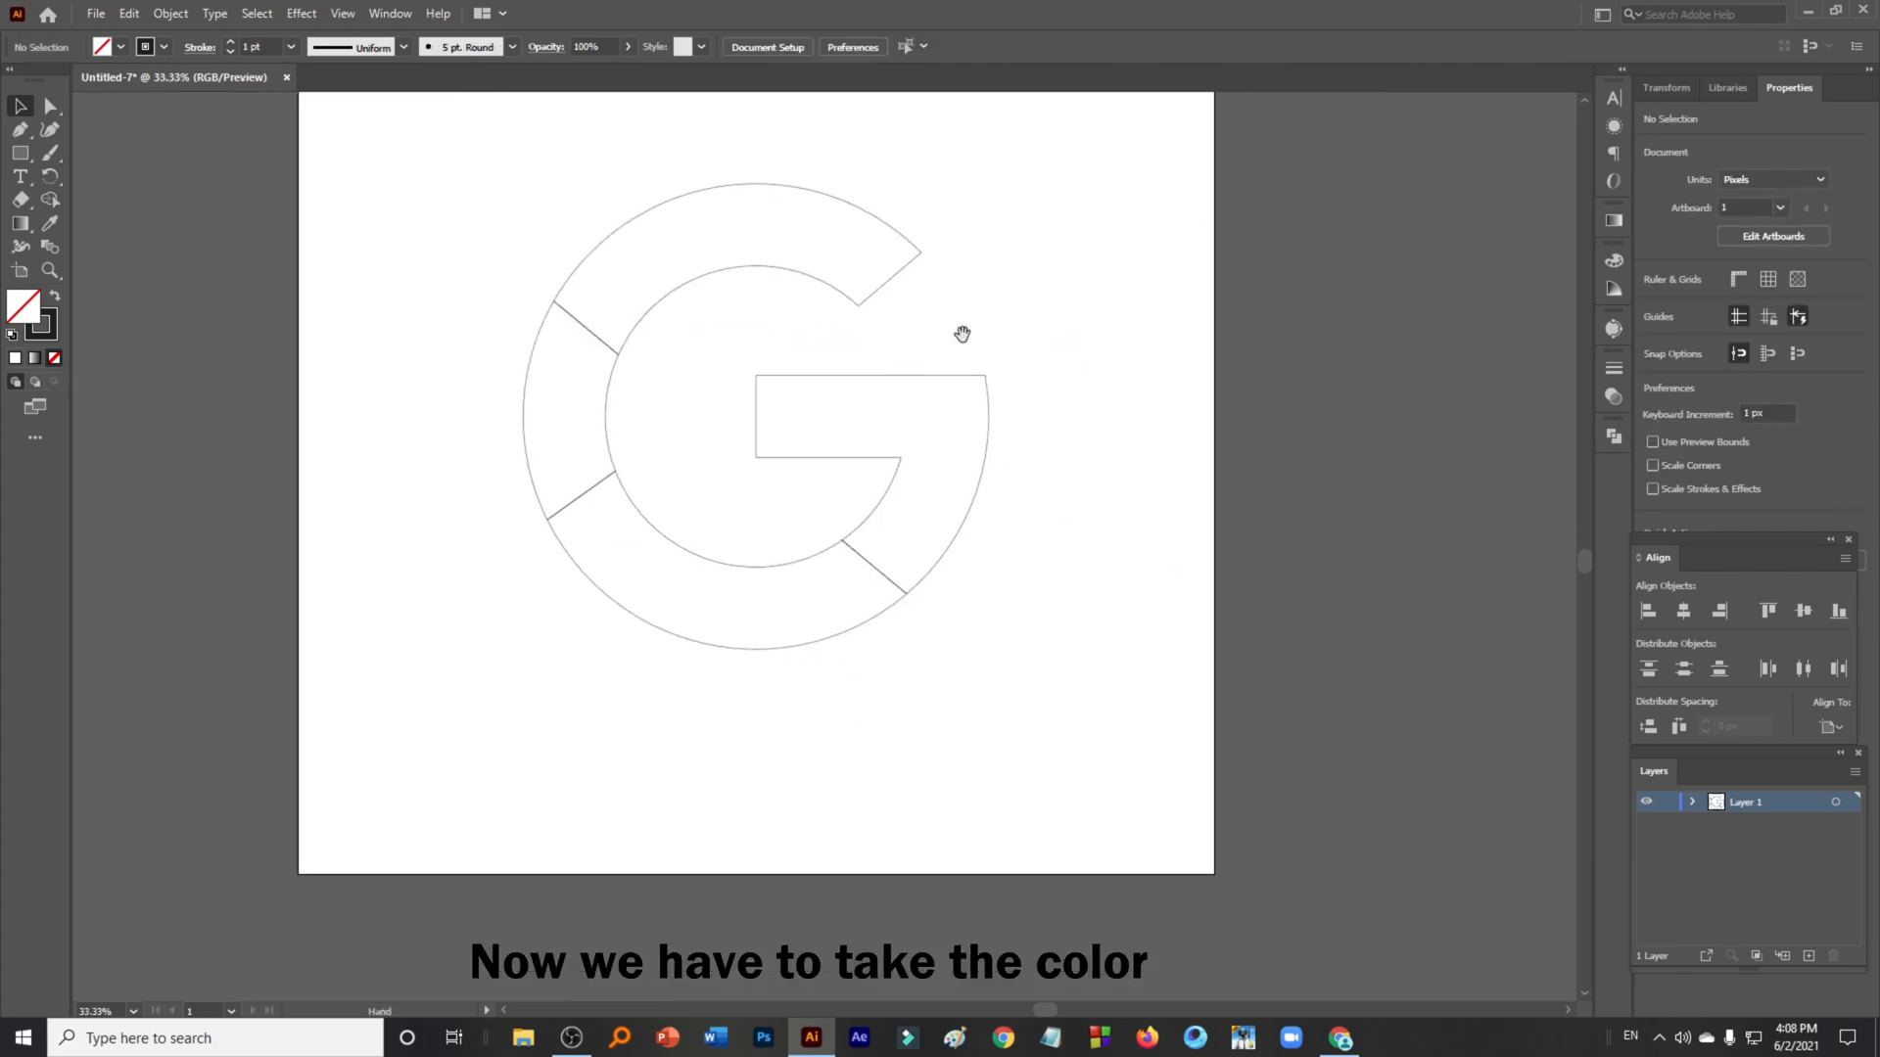
# - Switch to the browser, open a new tab and search for "google g logo" images
pyautogui.click(1341, 1038)
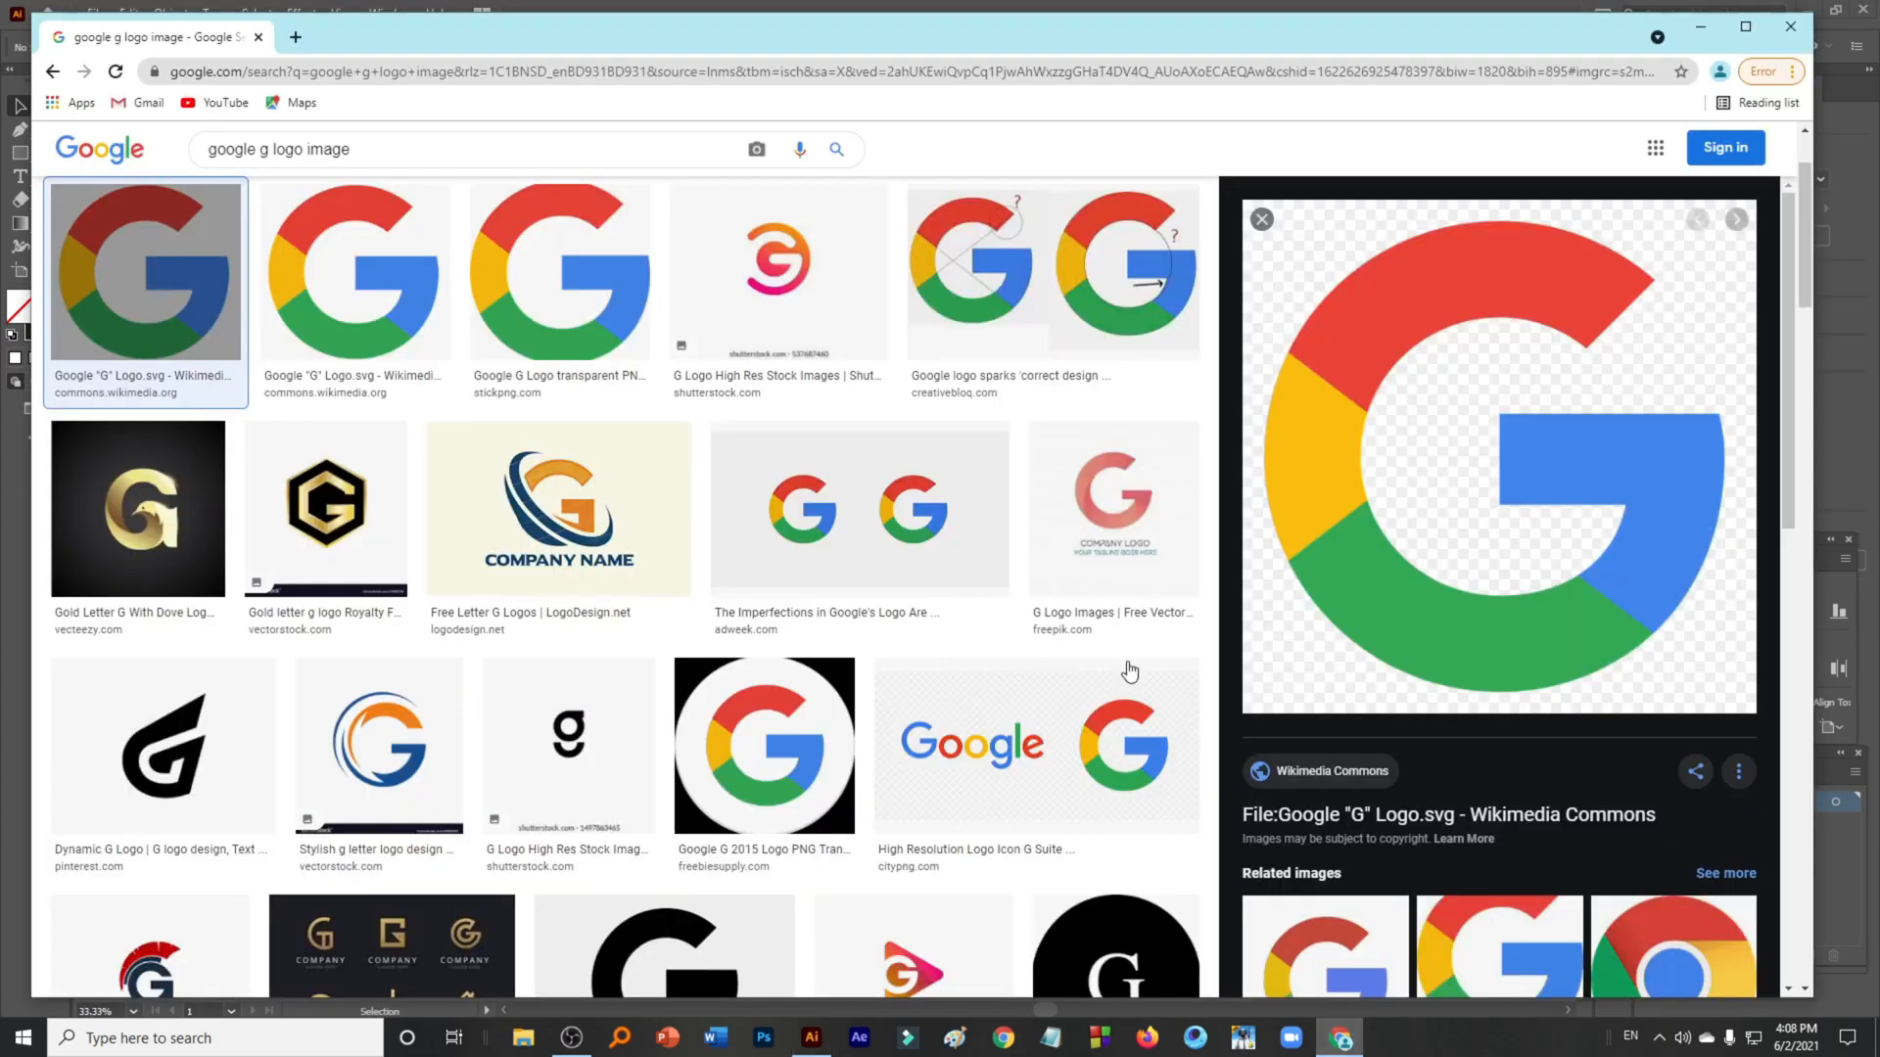
pyautogui.click(292, 39)
pyautogui.click(306, 67)
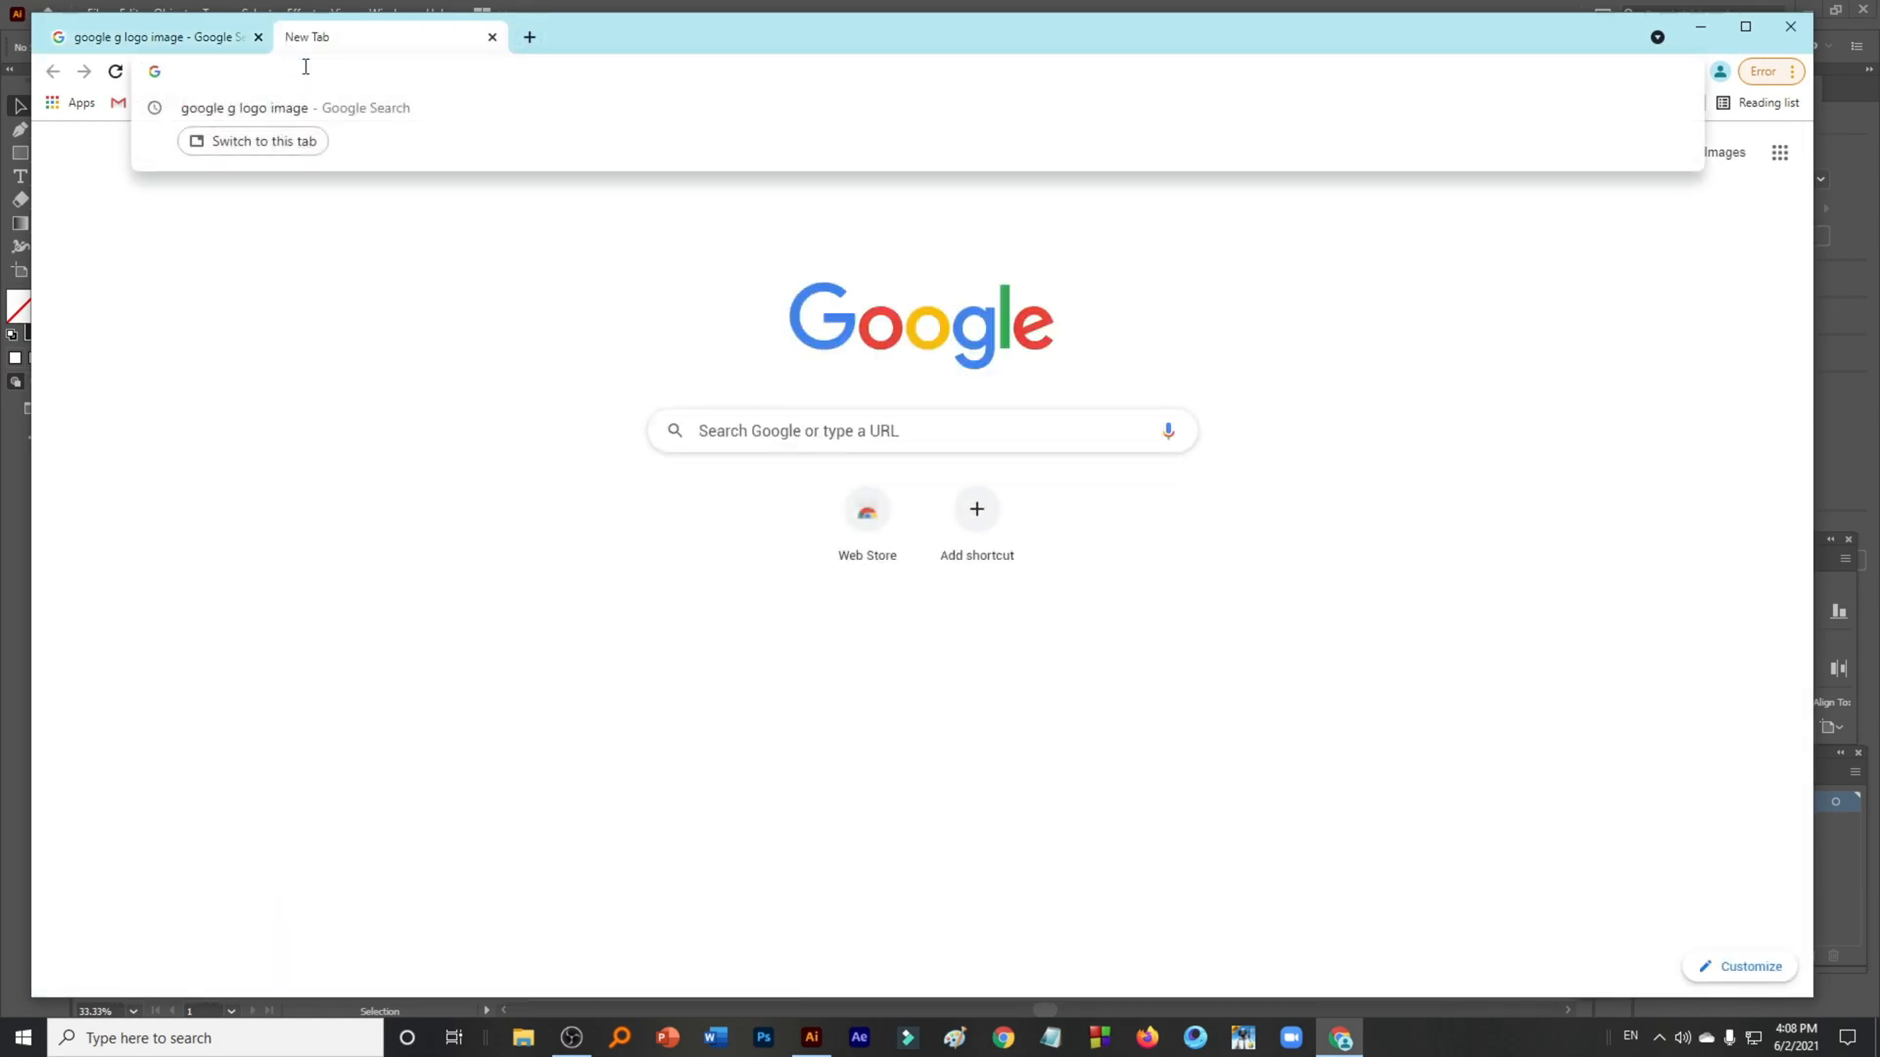
pyautogui.write('google ')
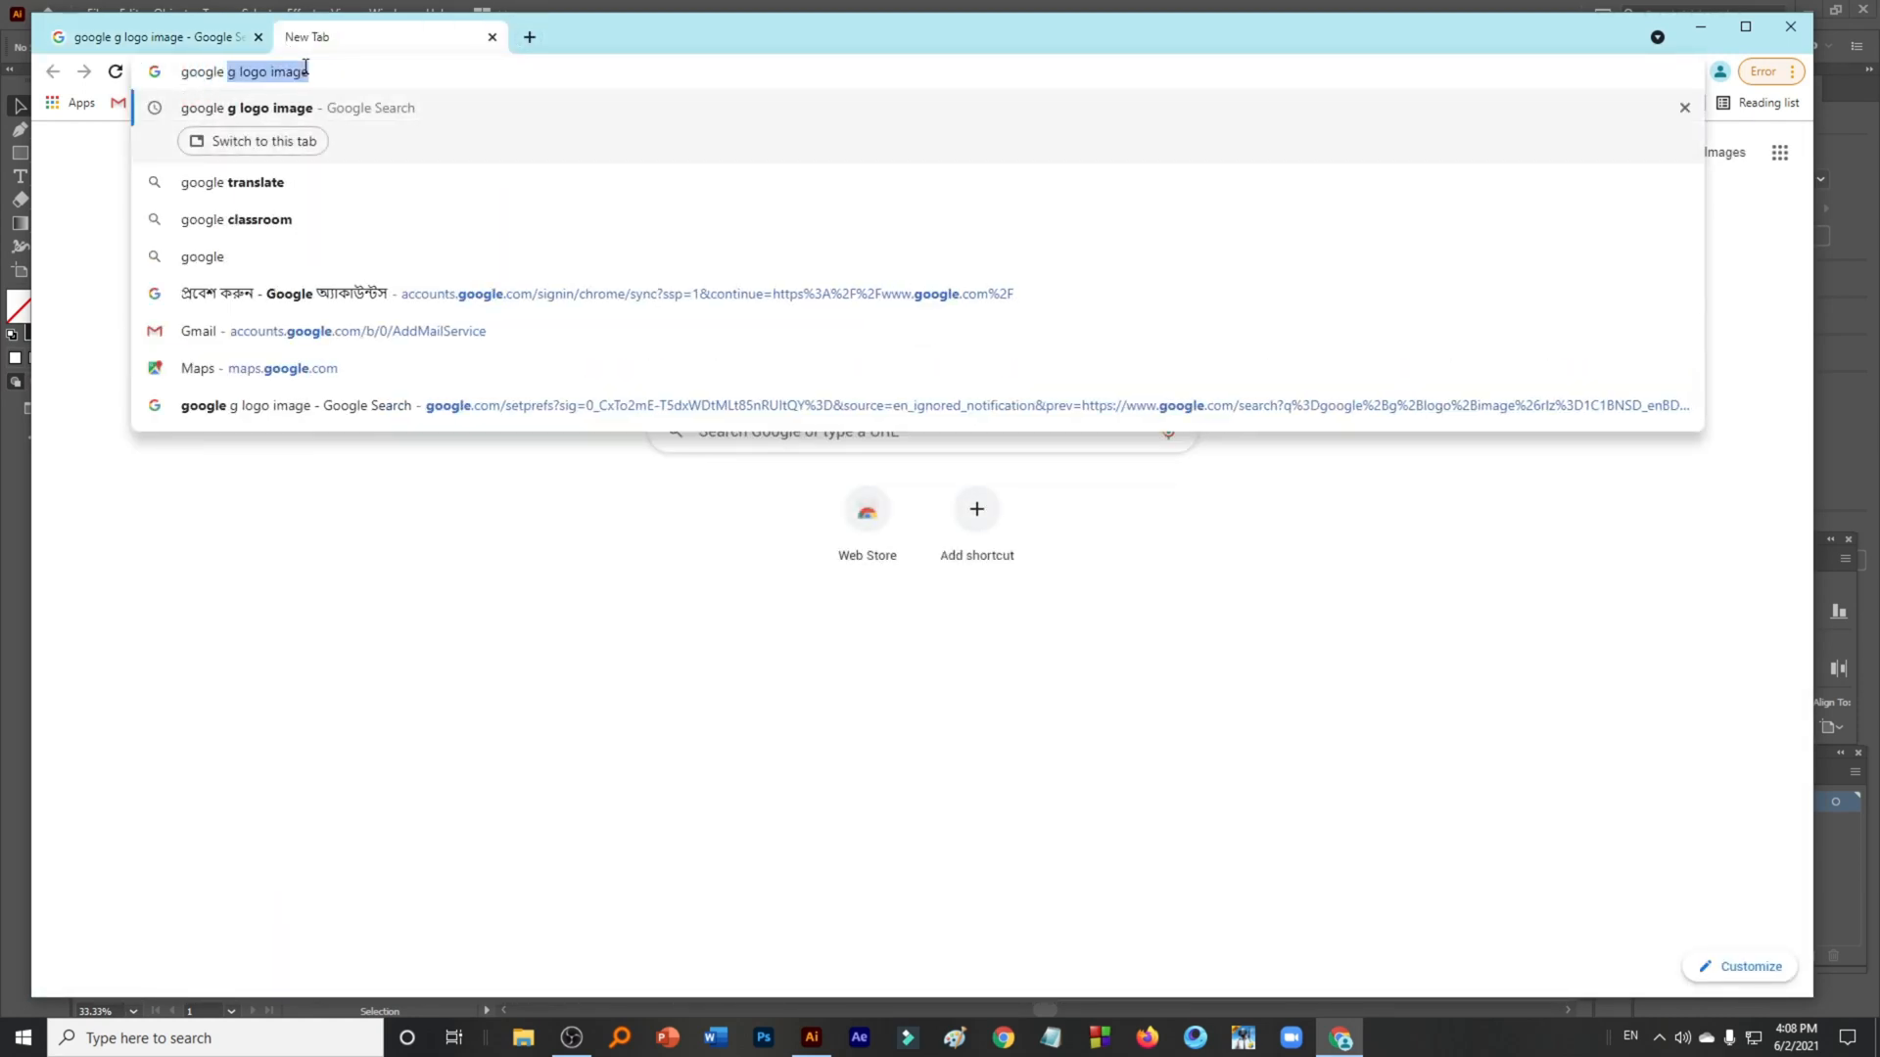
pyautogui.write('g ')
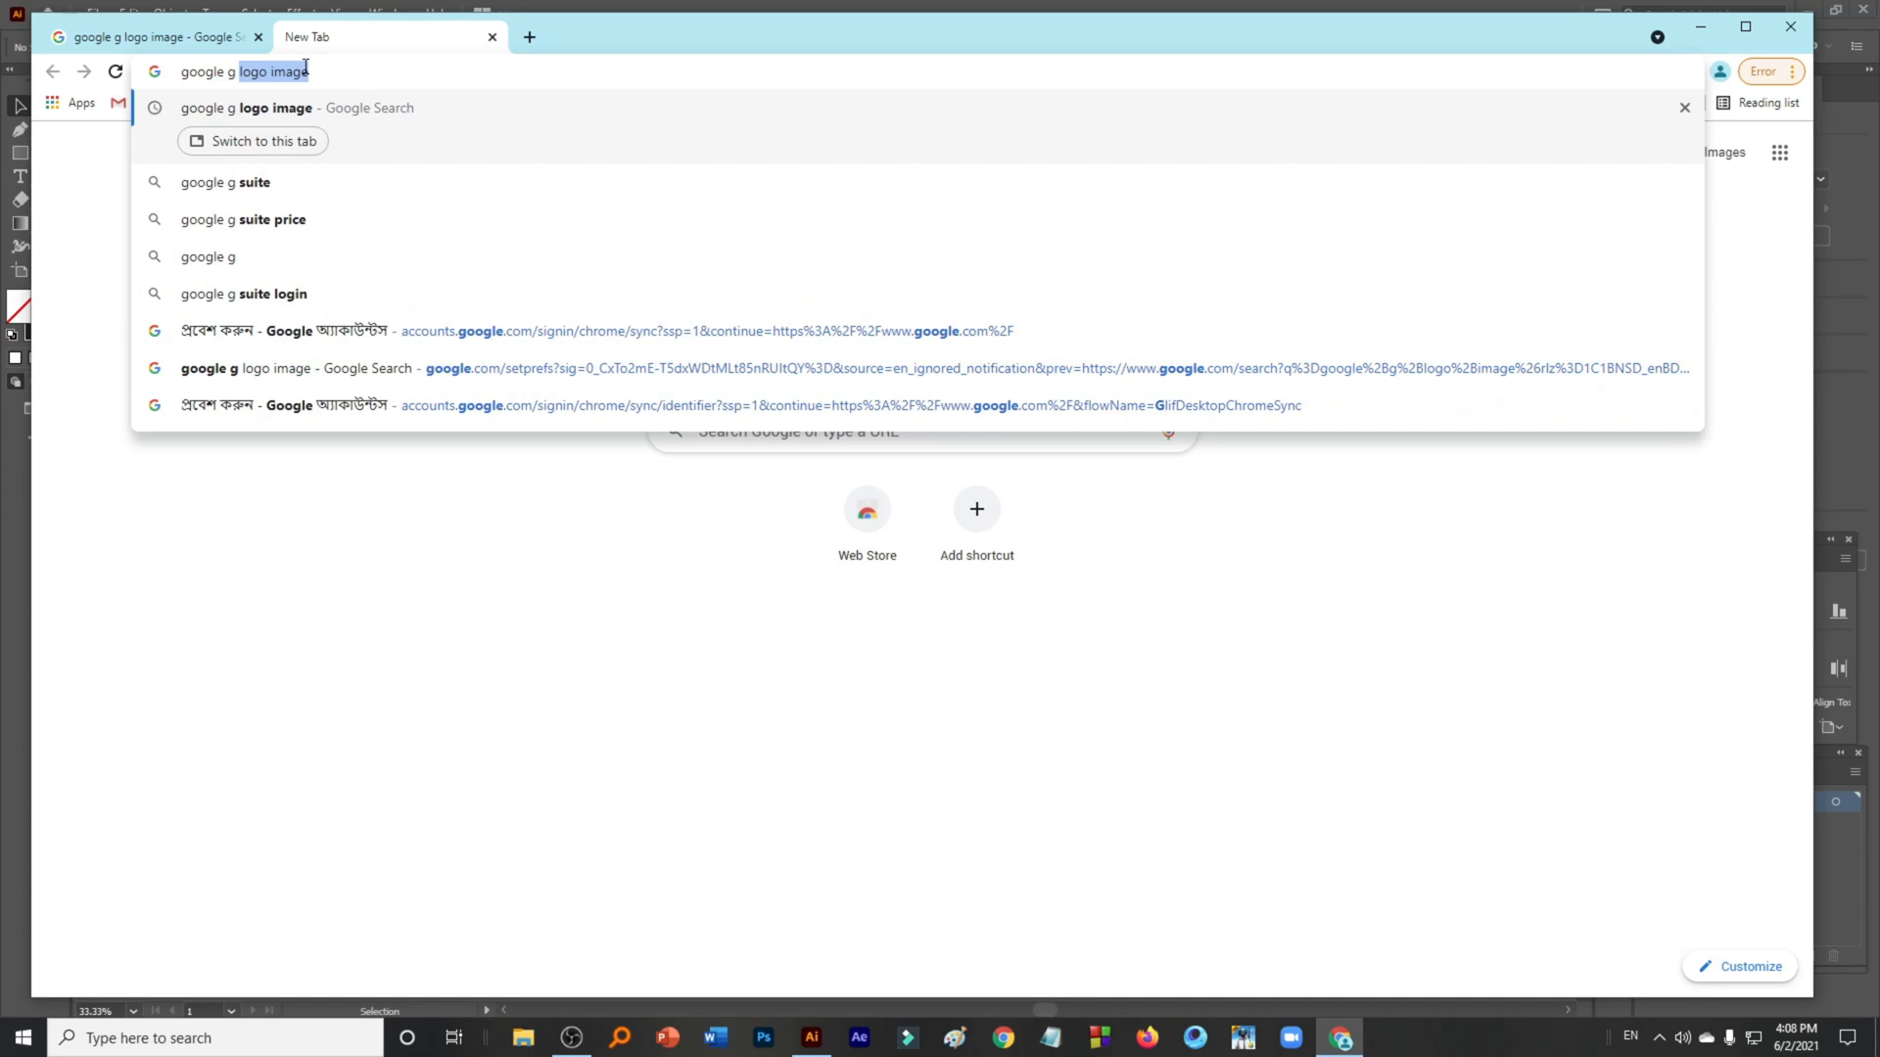
pyautogui.write('logo')
pyautogui.press('Return')
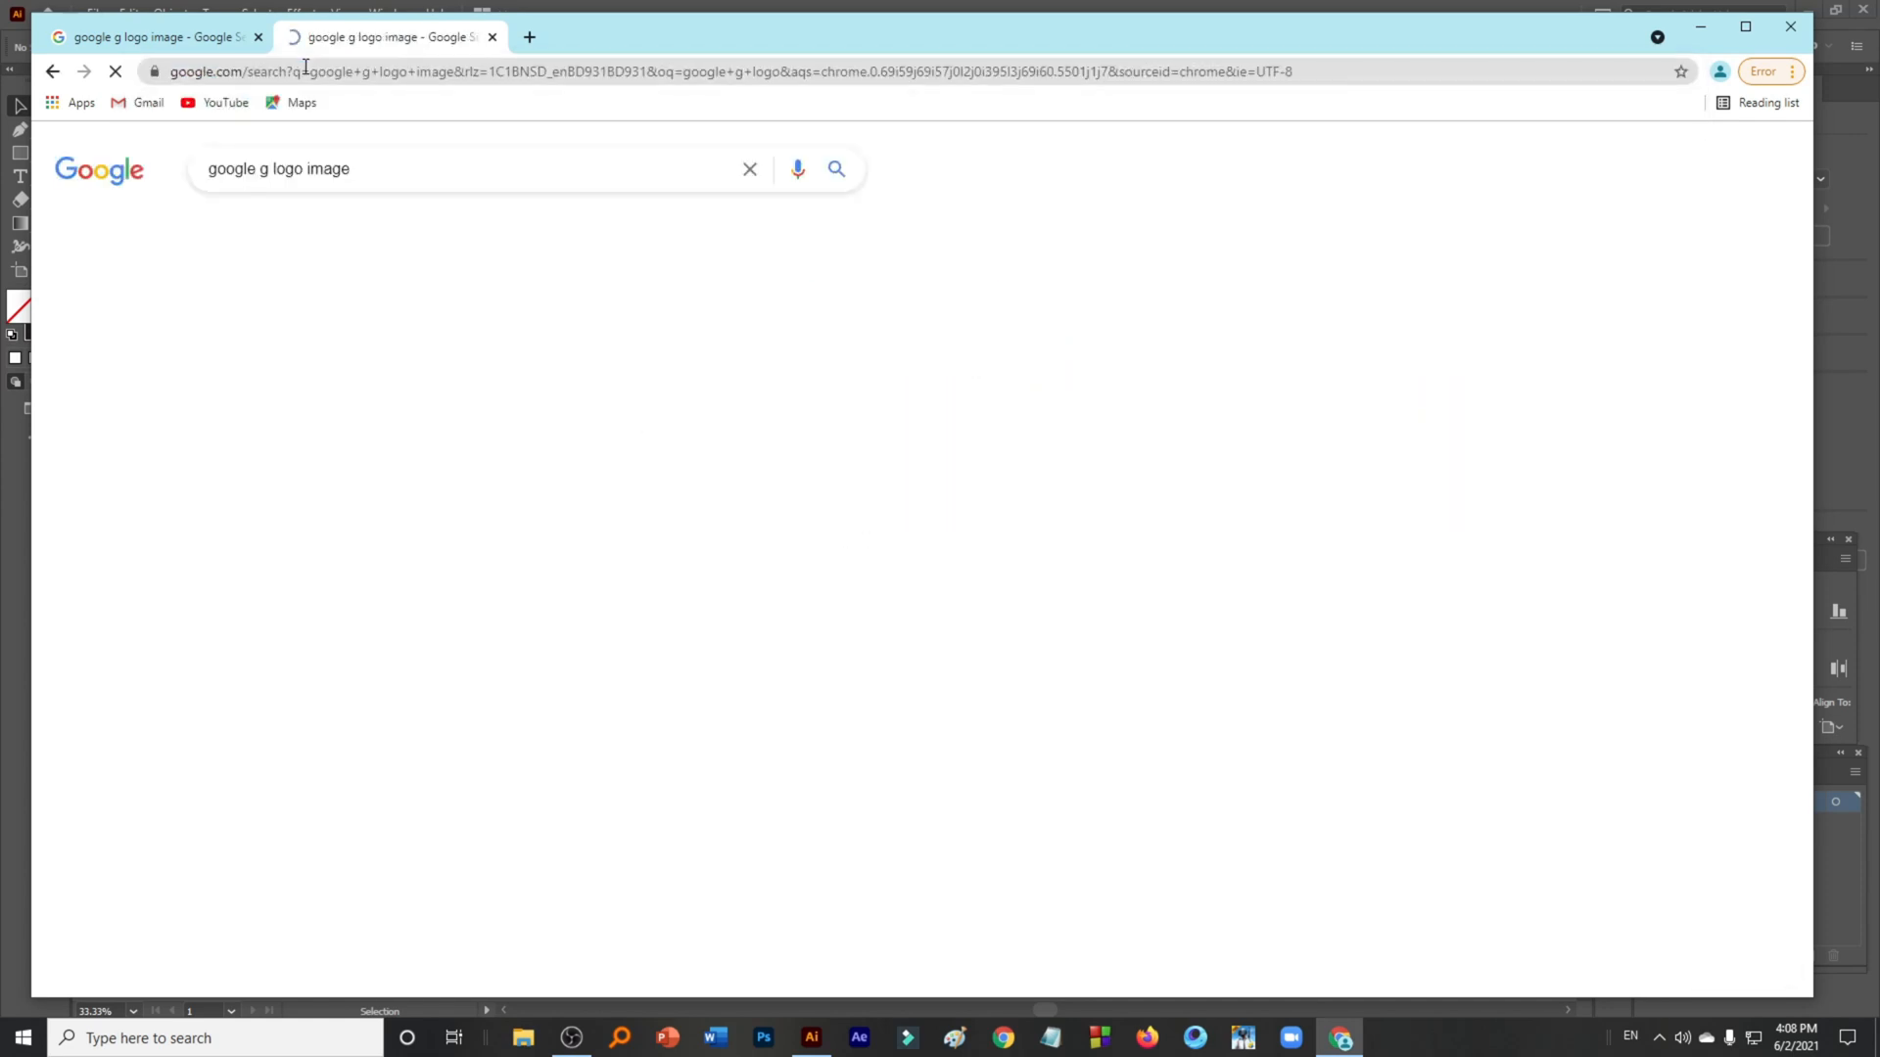
# - Copy the Google G logo image from the search results
pyautogui.click(275, 498)
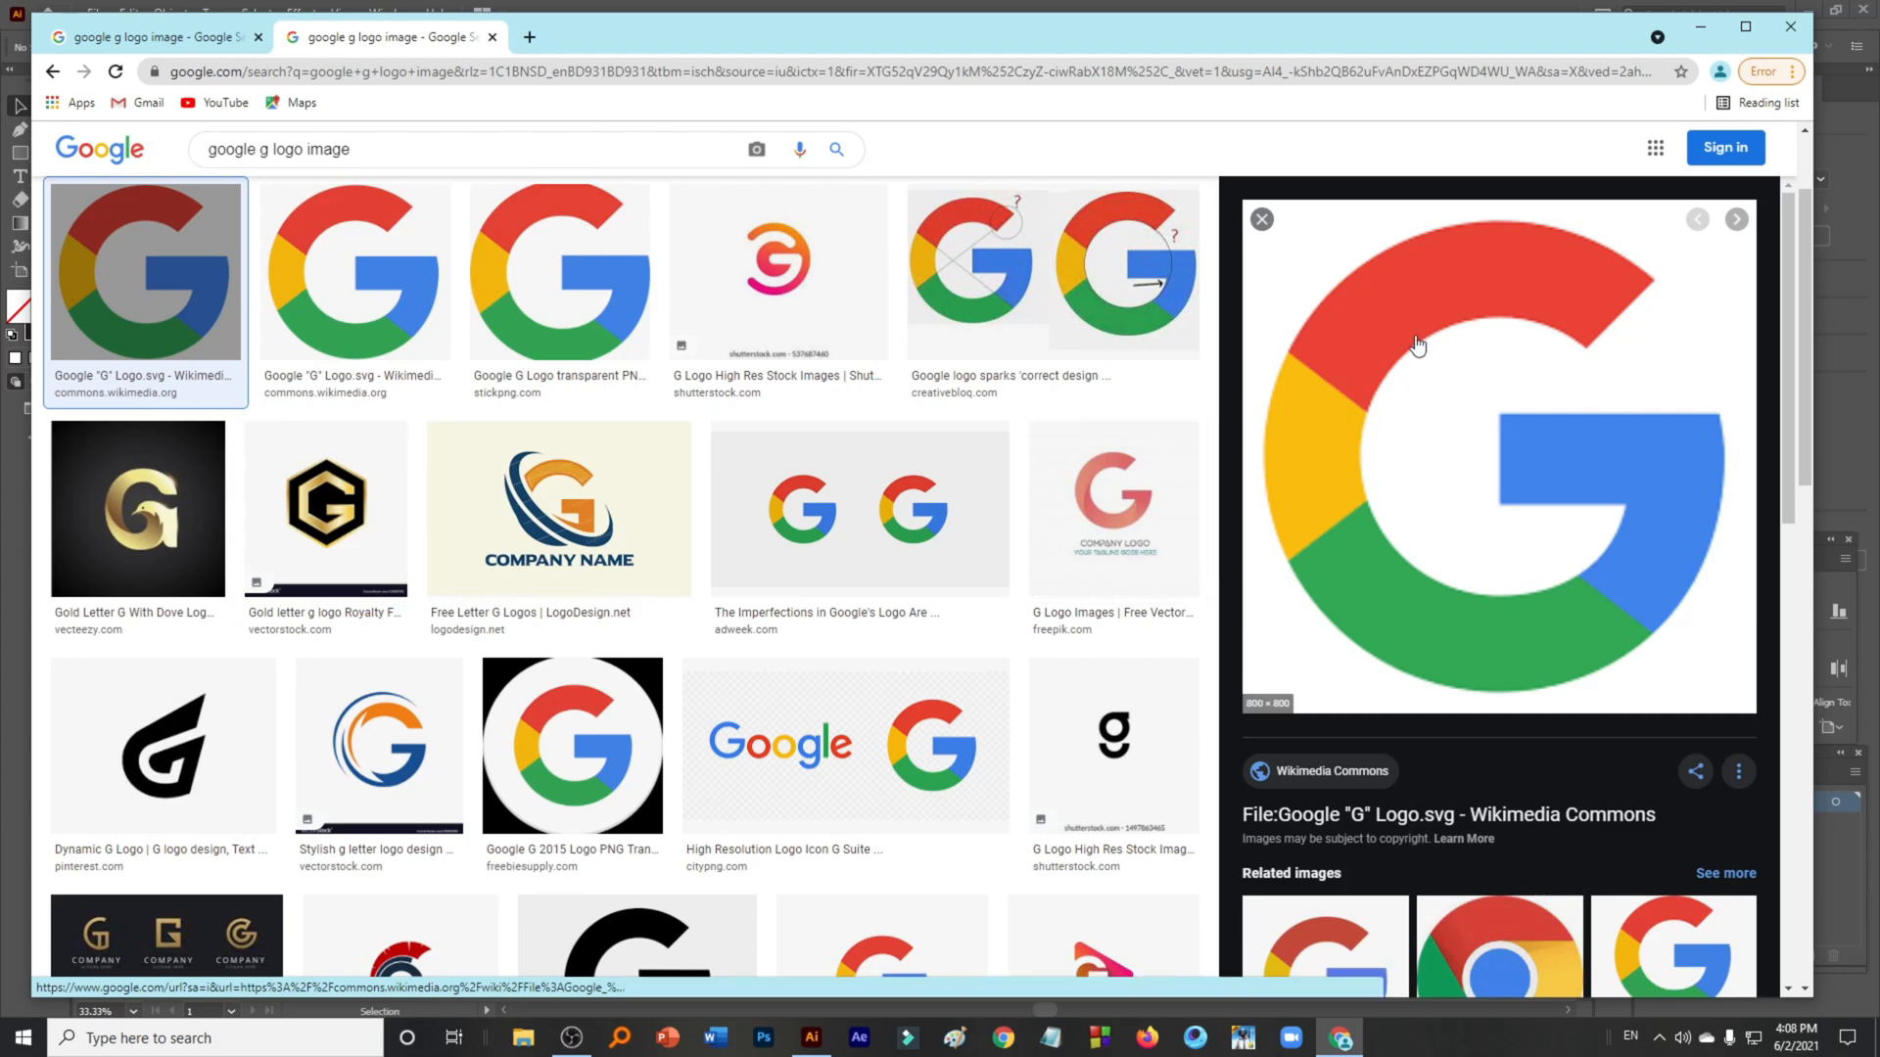
pyautogui.rightClick(1416, 339)
pyautogui.click(1495, 565)
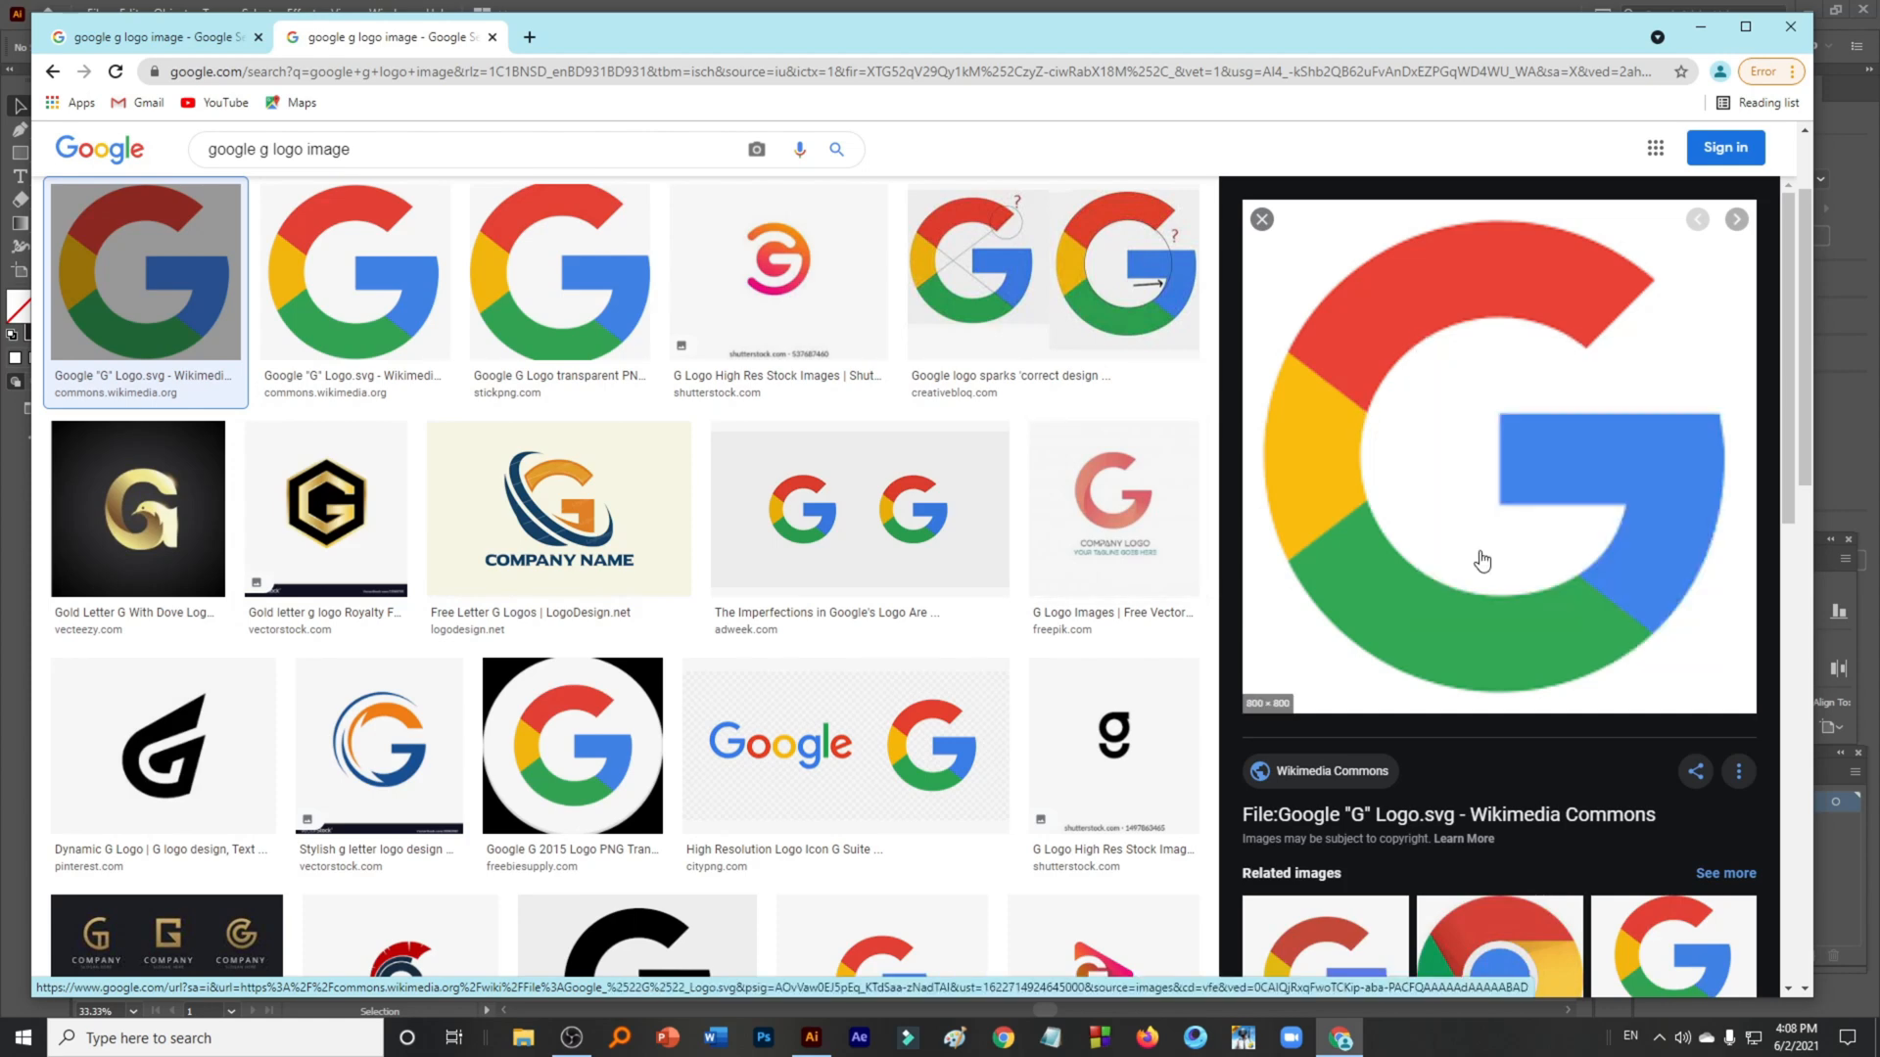
# - Back in Illustrator, paste the logo image and place it beside the G artwork as a colour reference
pyautogui.click(812, 1034)
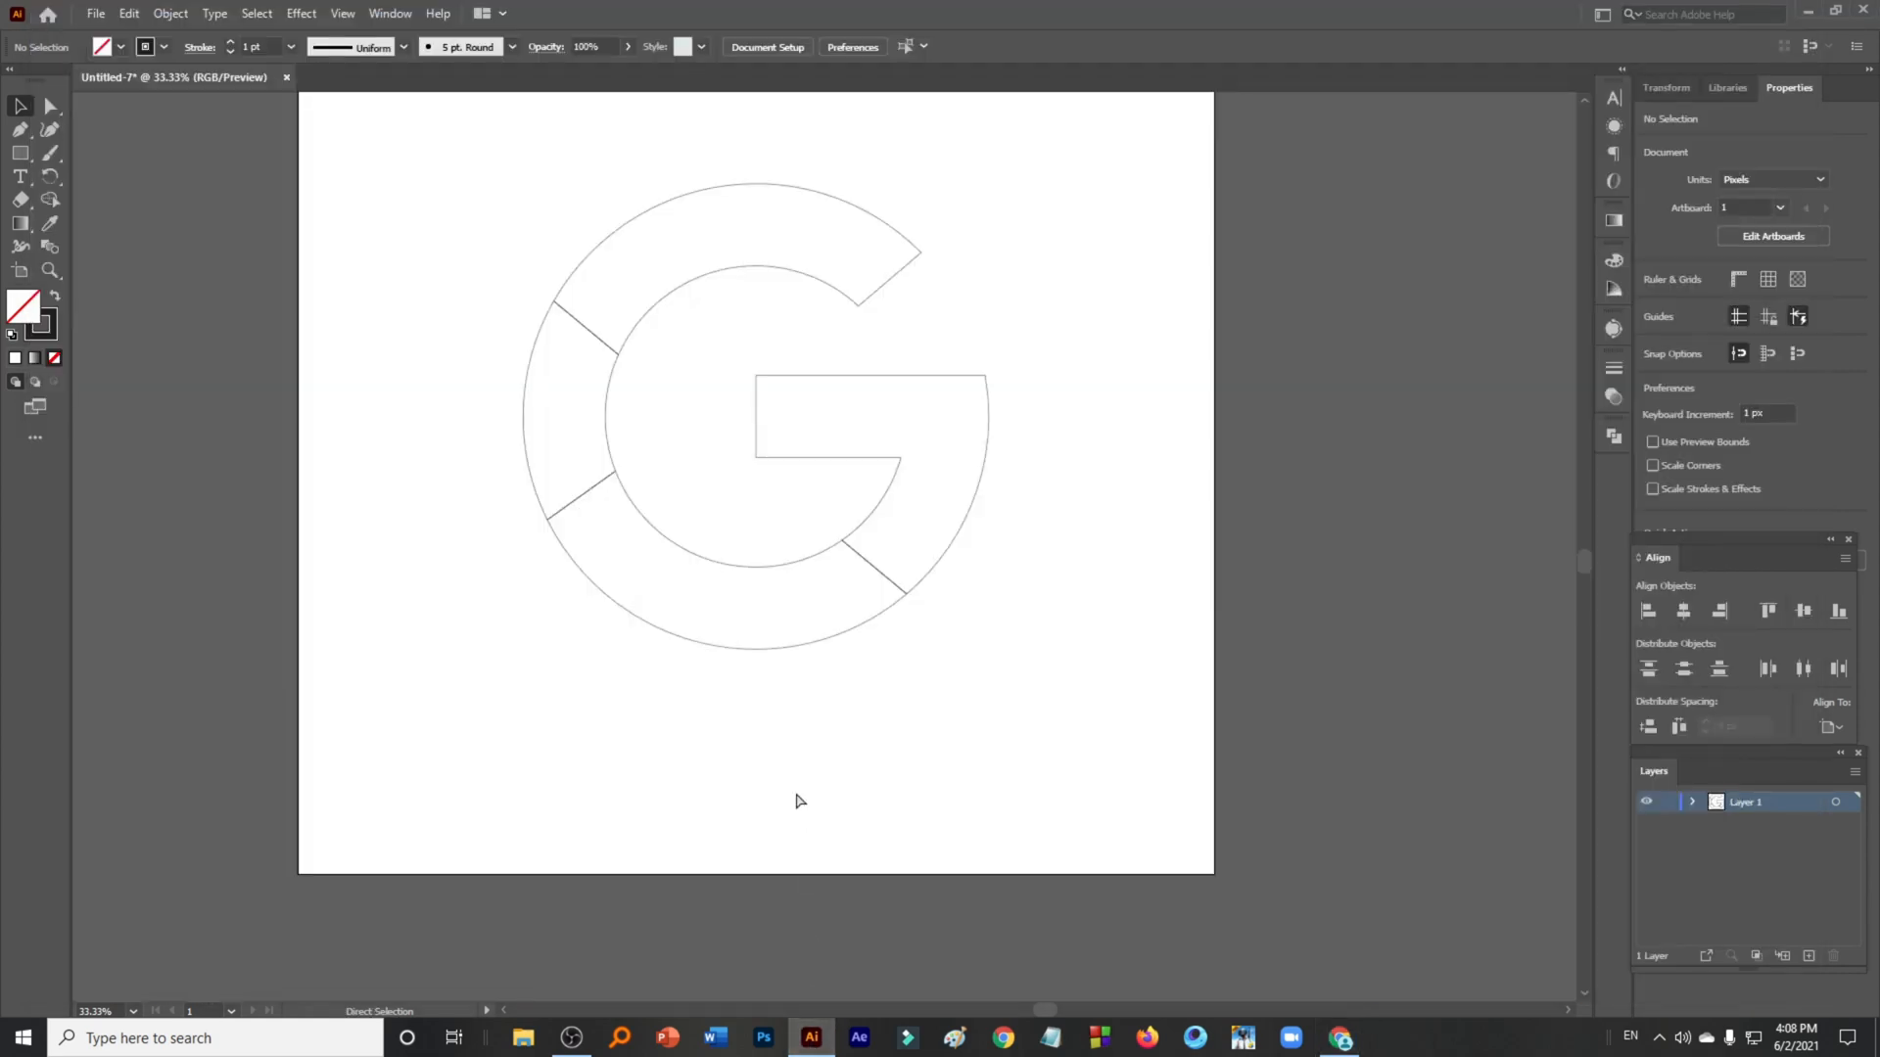
pyautogui.hotkey('ctrl', 'v')
pyautogui.moveTo(803, 570); pyautogui.dragTo(1077, 368)
pyautogui.scroll(2, 790, 426)
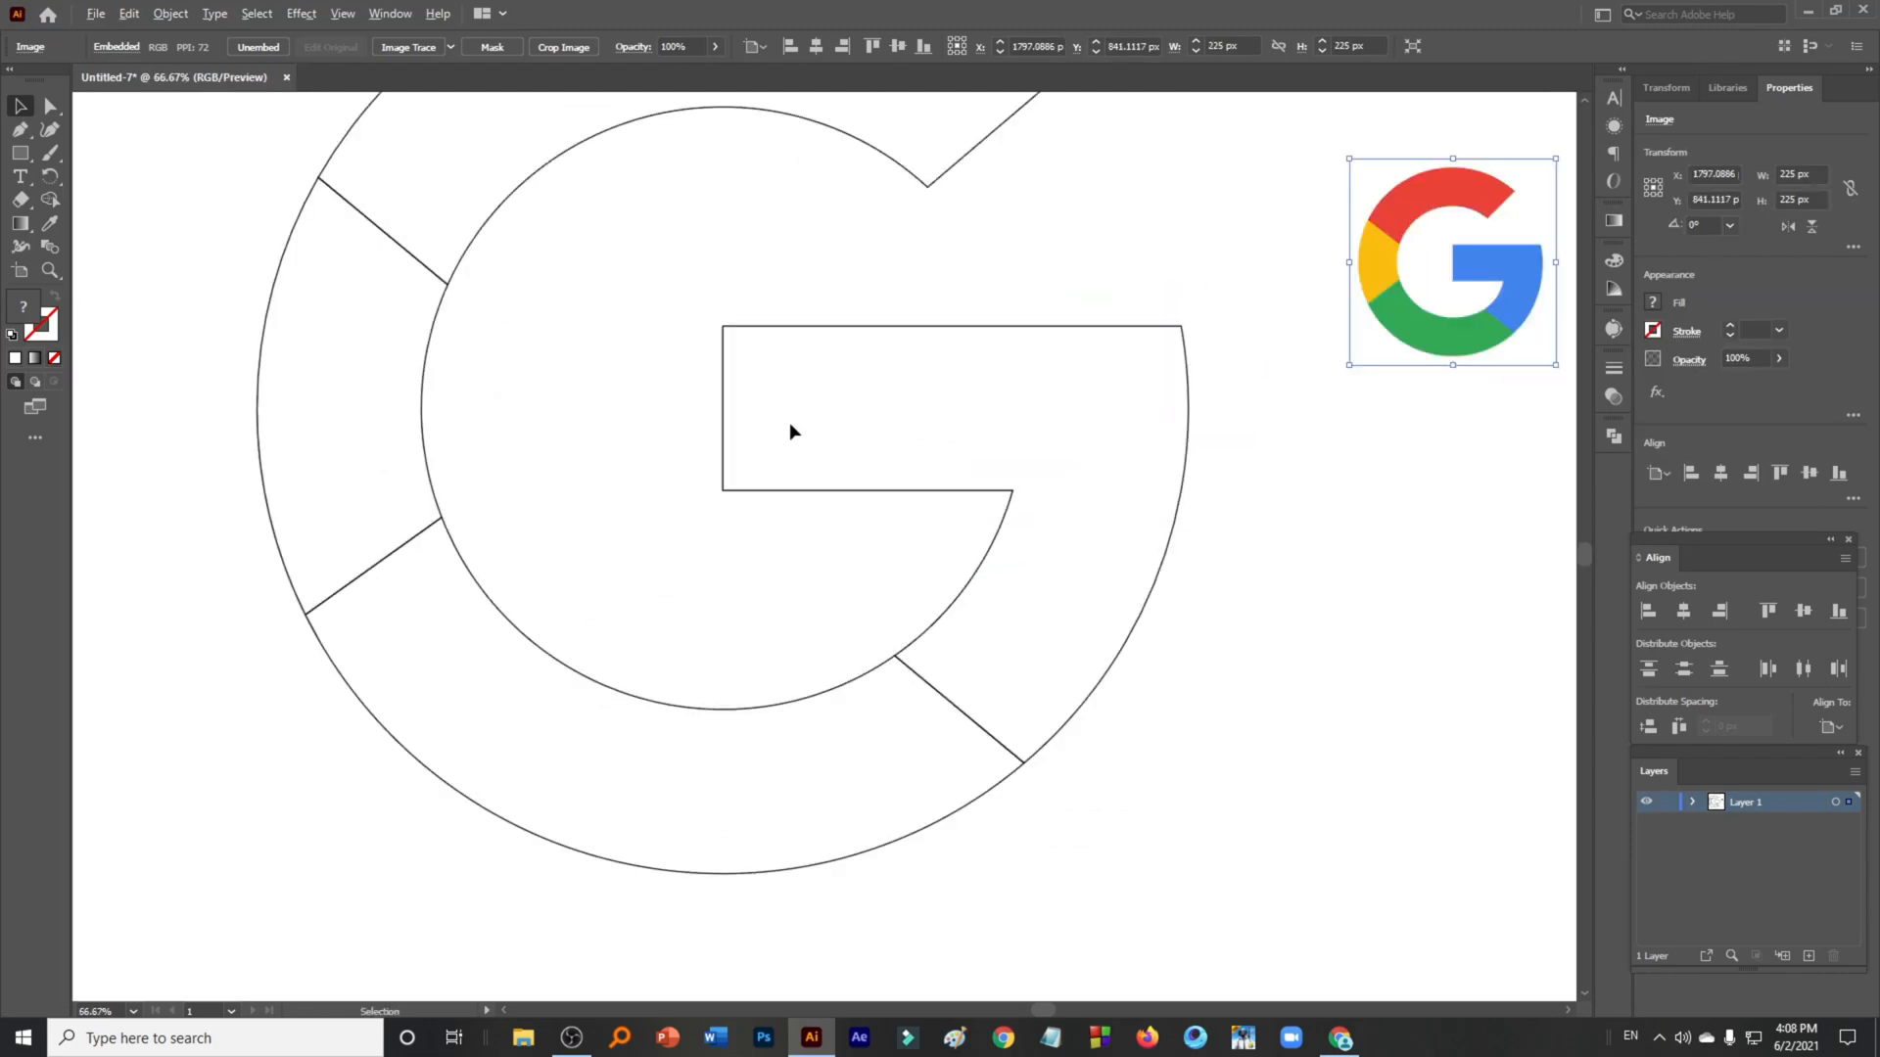
pyautogui.moveTo(789, 428); pyautogui.dragTo(822, 648)
pyautogui.scroll(-1, 948, 632)
pyautogui.scroll(-2, 1077, 589)
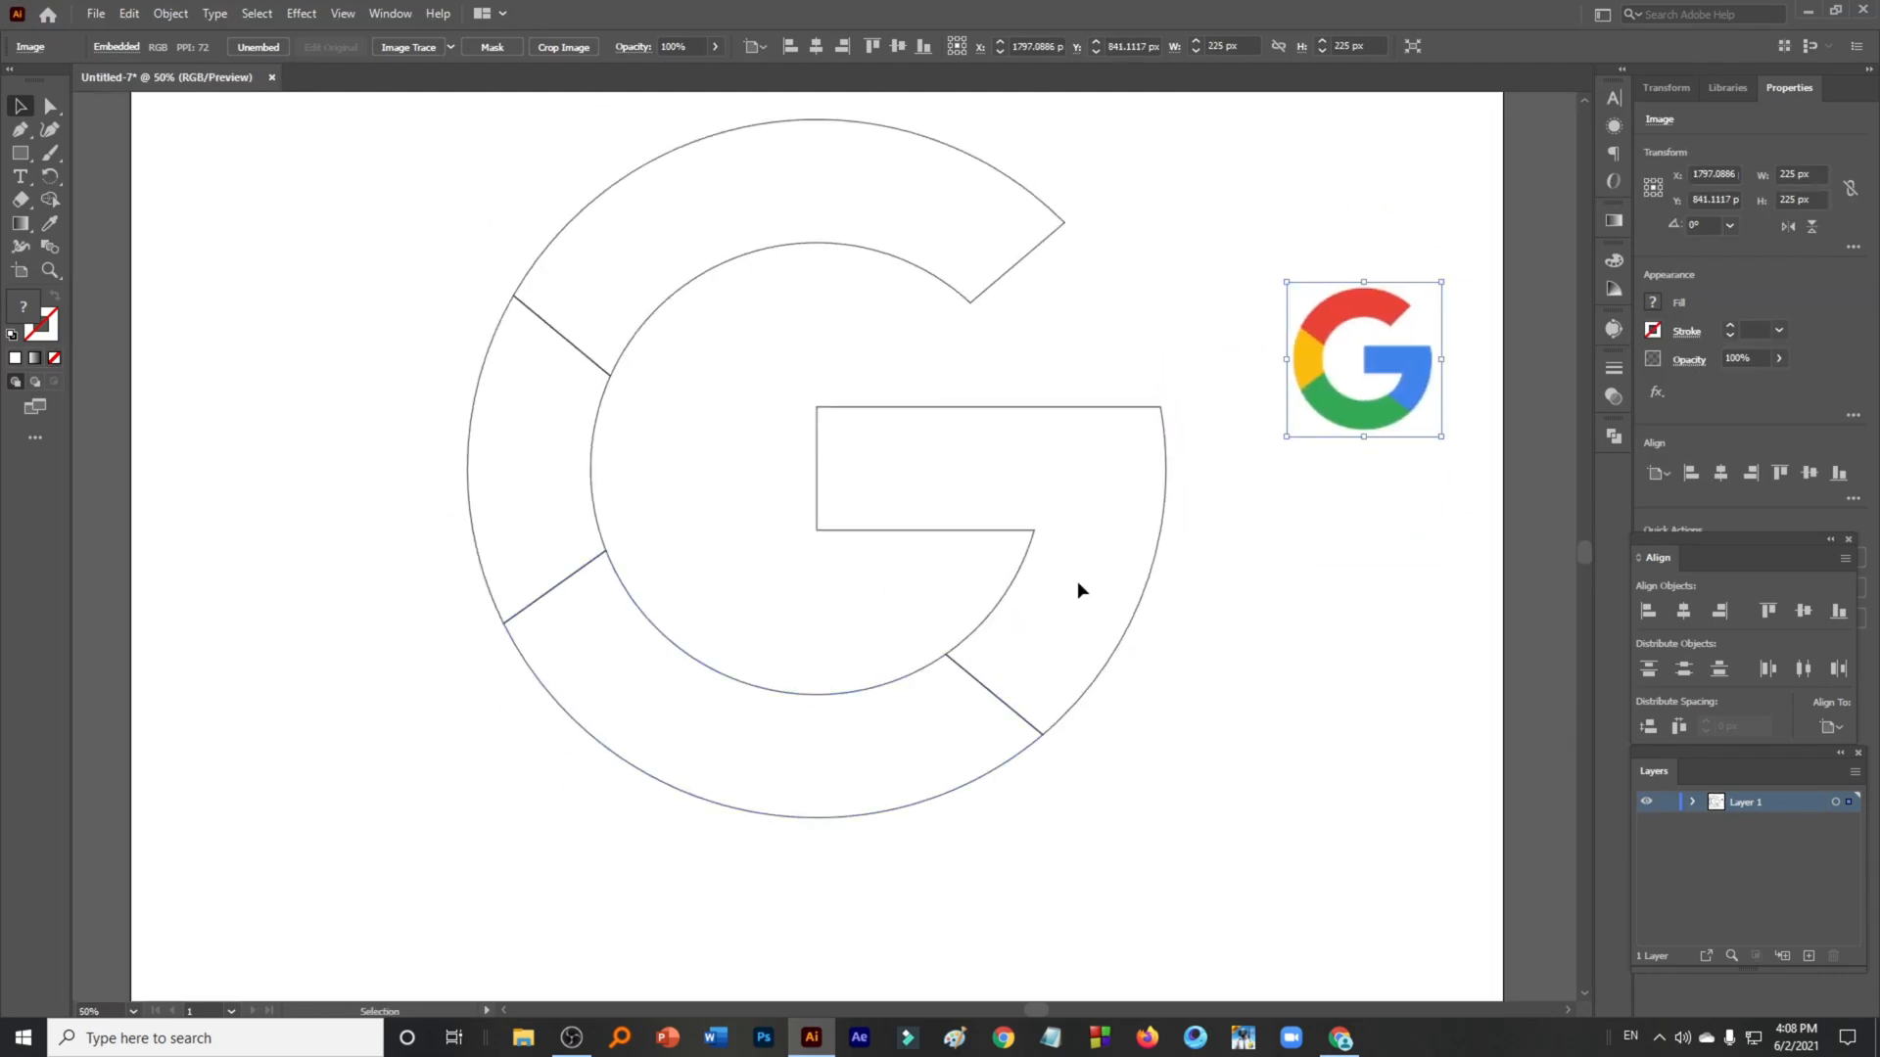
# - Narrow the G's right-hand bar piece slightly from its right edge
pyautogui.click(1161, 543)
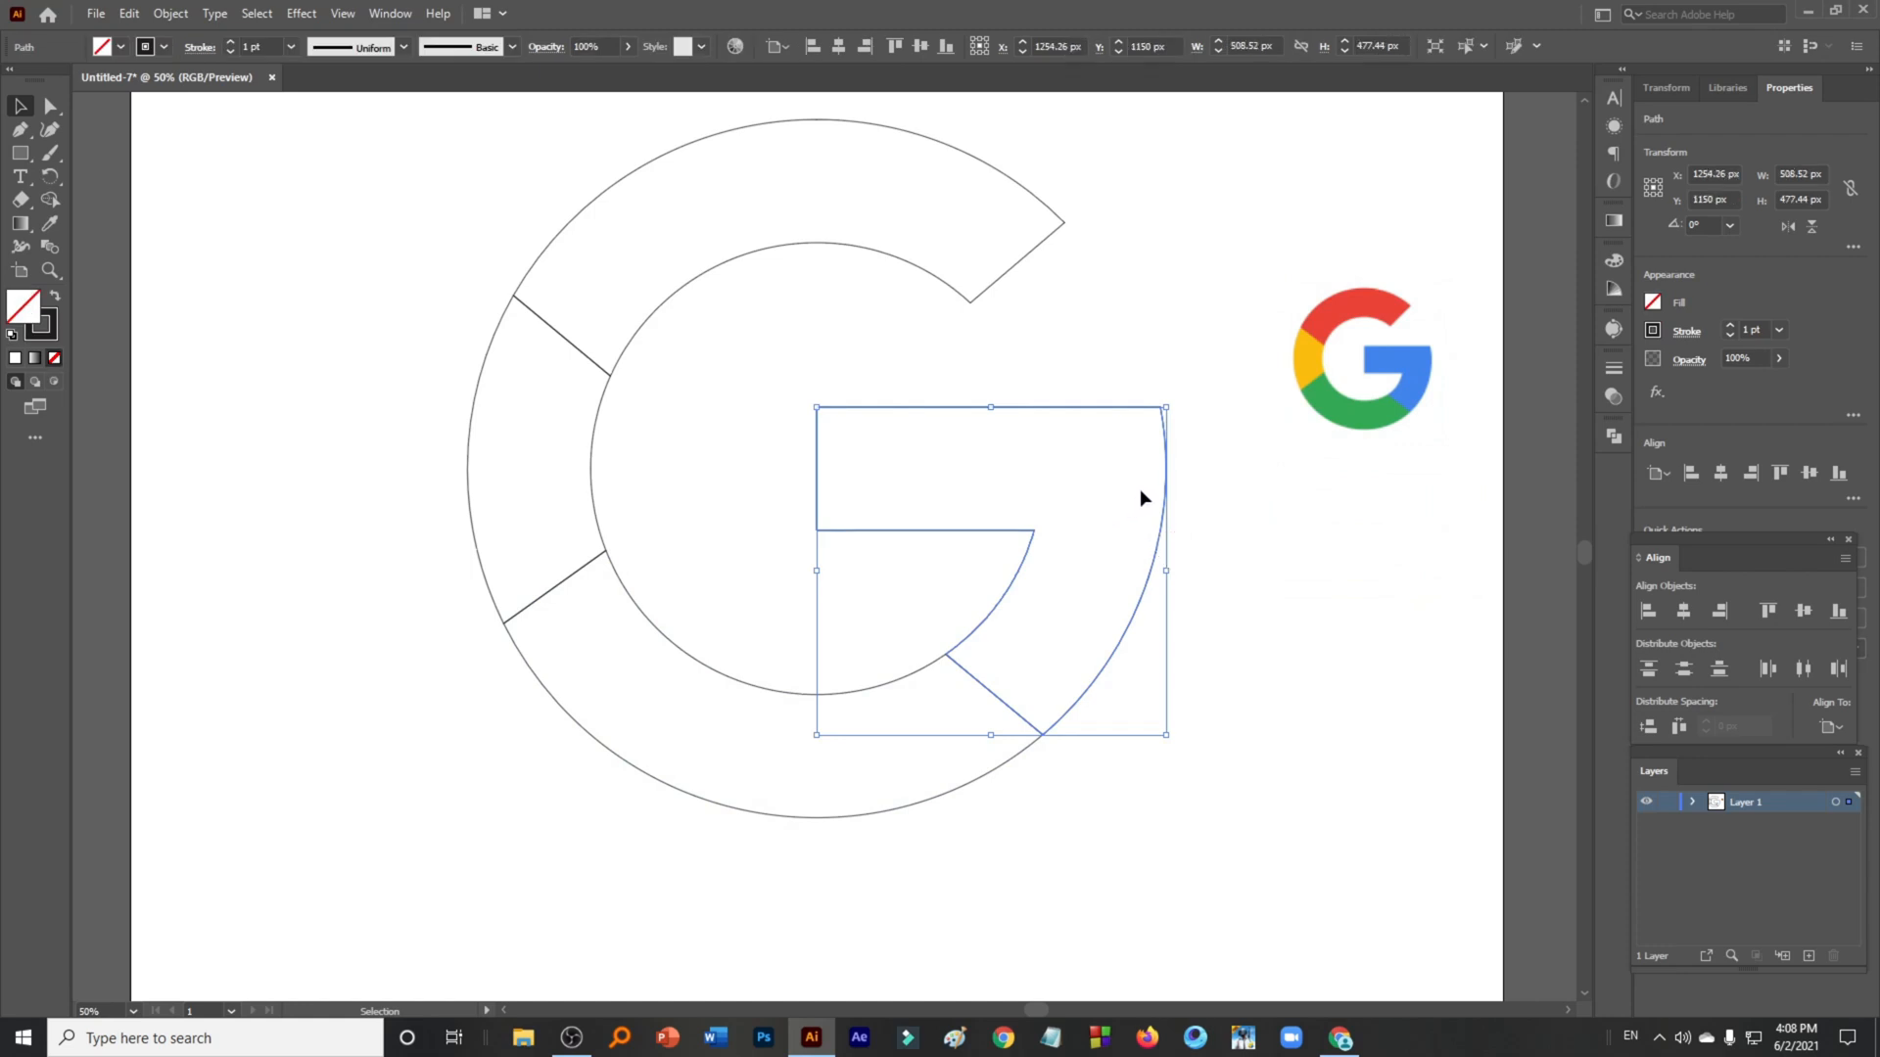
pyautogui.moveTo(1169, 571); pyautogui.dragTo(1153, 574)
pyautogui.moveTo(1152, 574); pyautogui.dragTo(1151, 573)
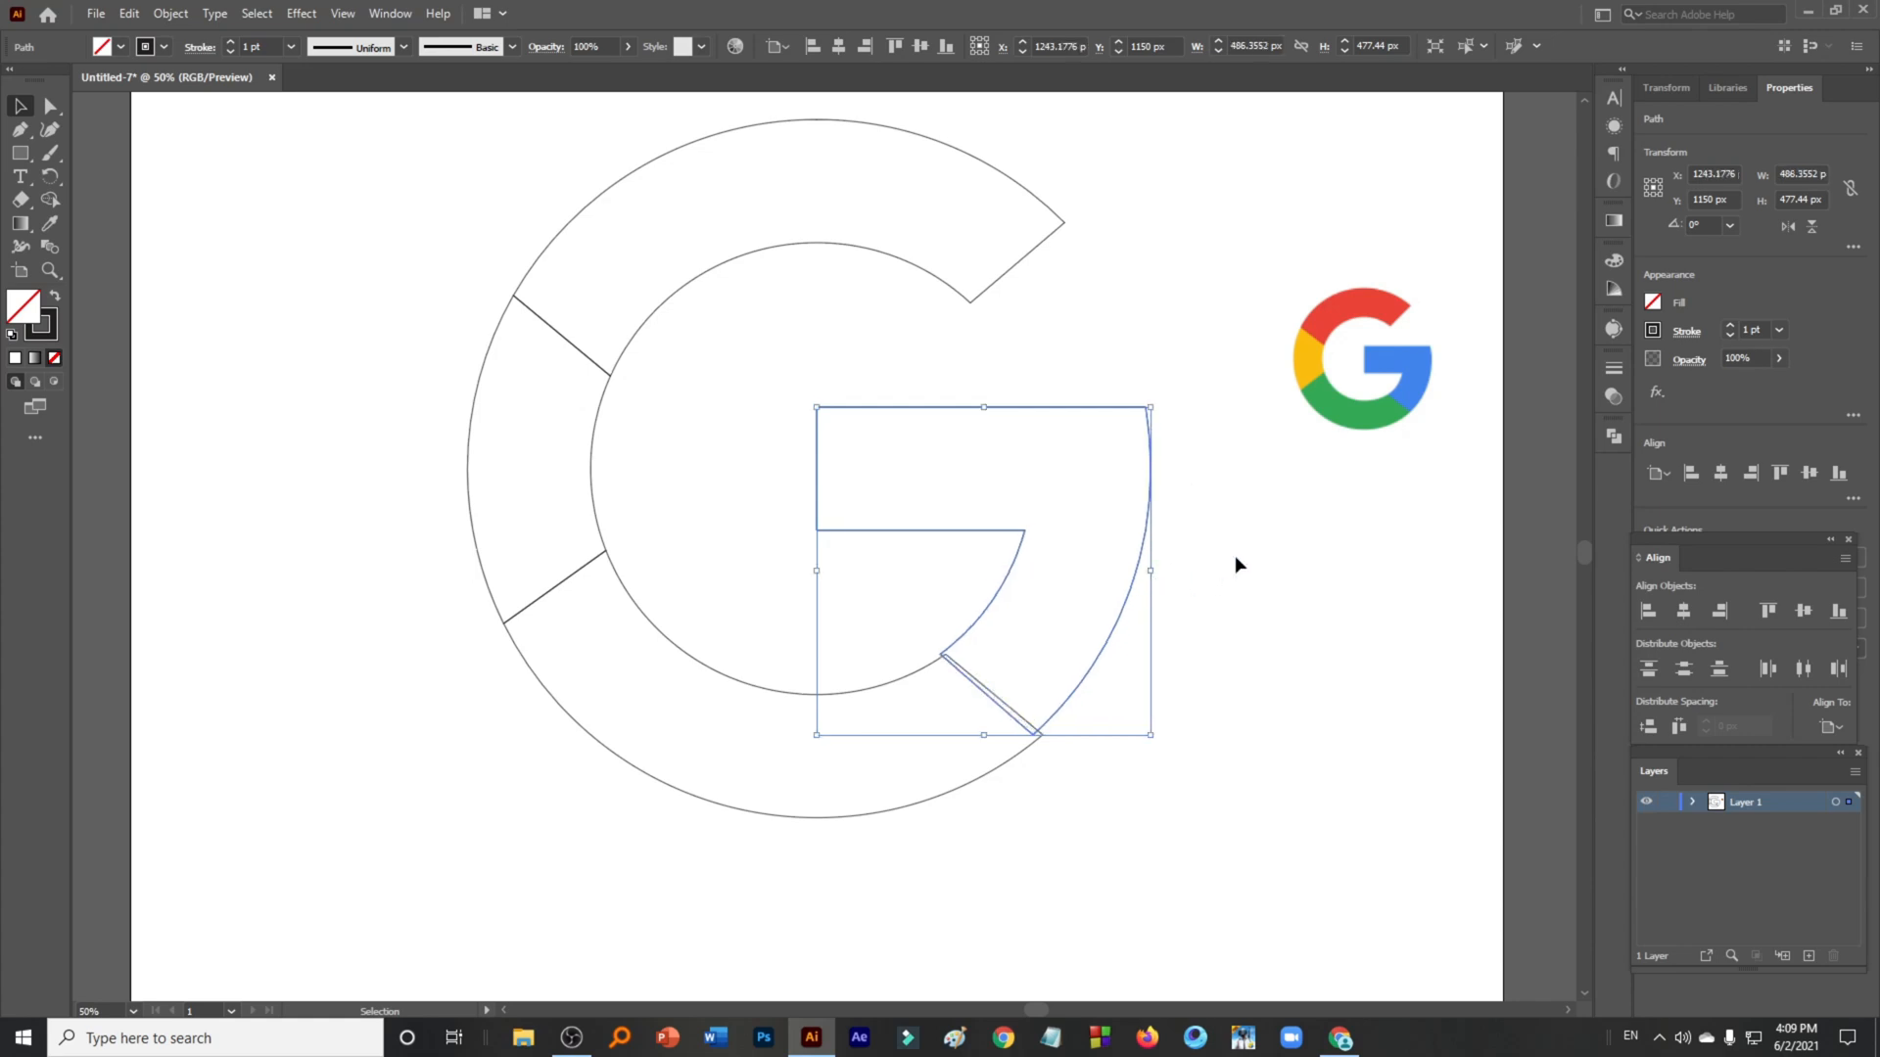
pyautogui.click(1235, 565)
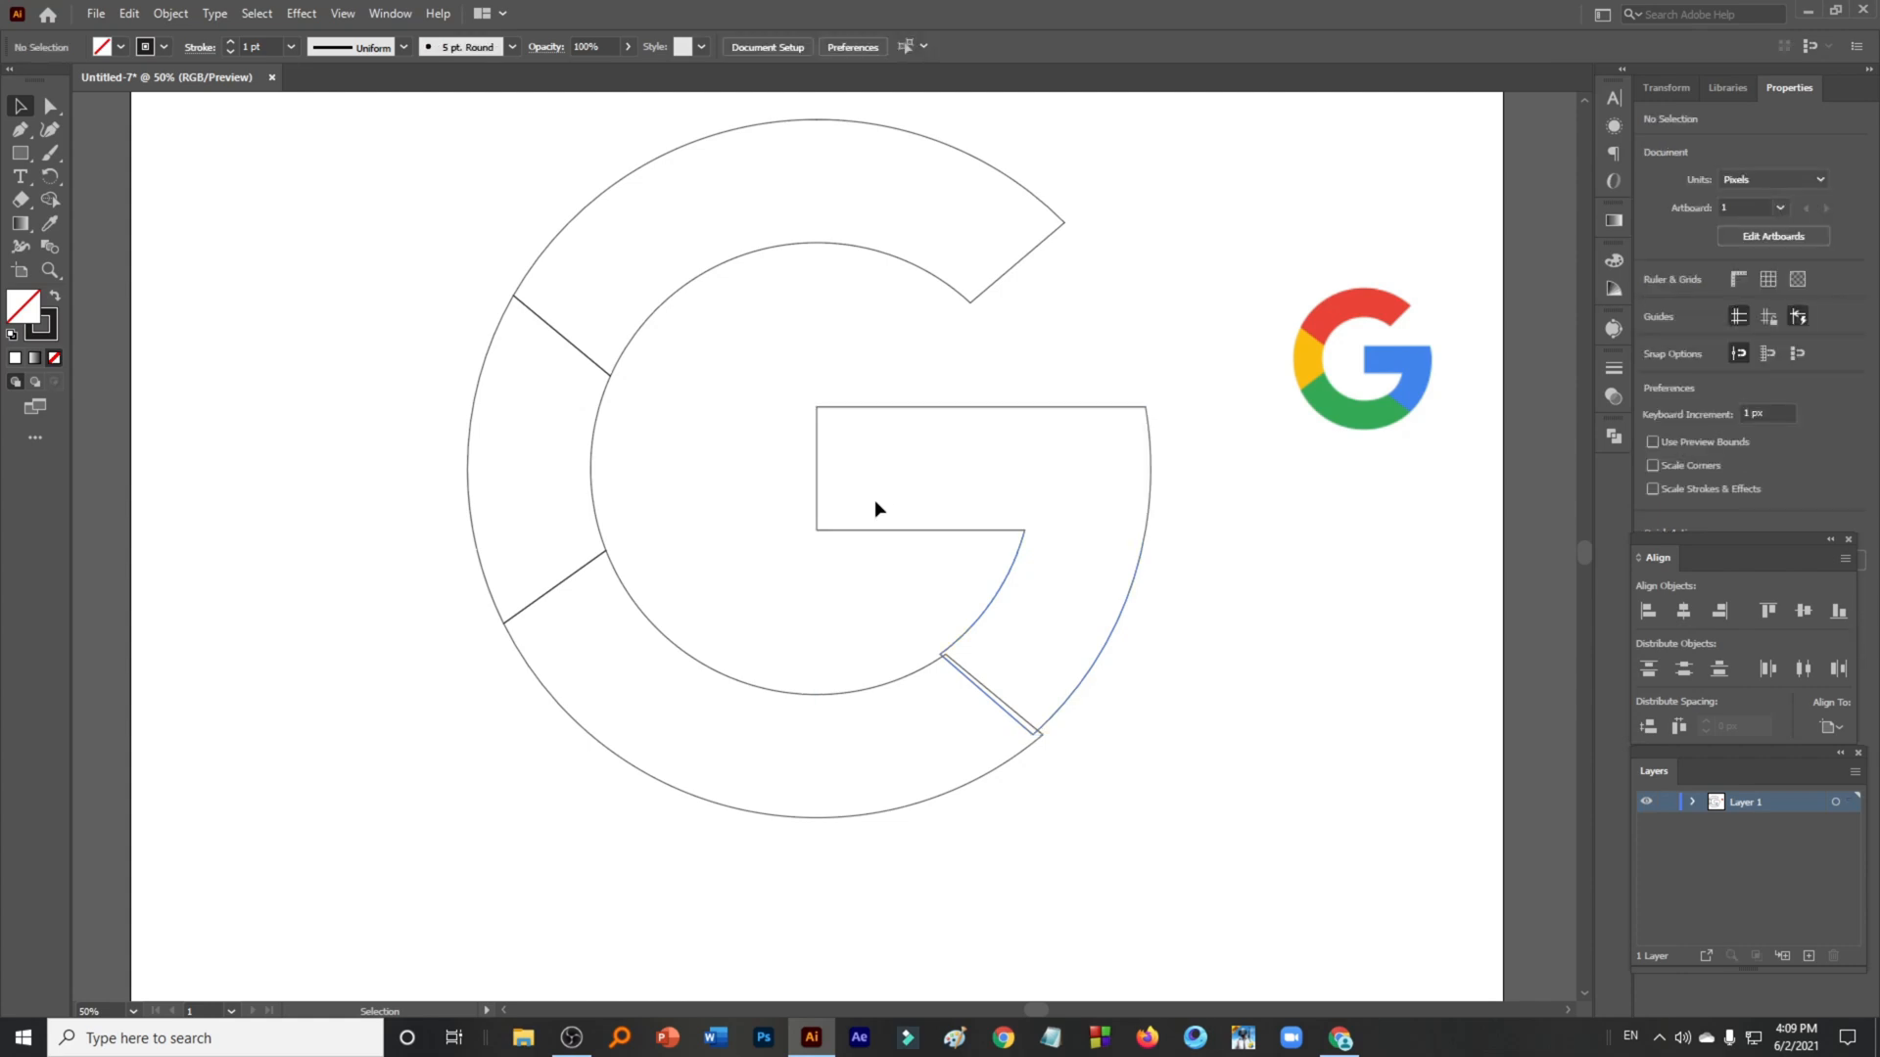
# - Draw a circle about 982 px wide with the Ellipse tool and align it horizontally and vertically centered
pyautogui.moveTo(20, 155); pyautogui.dragTo(147, 177)
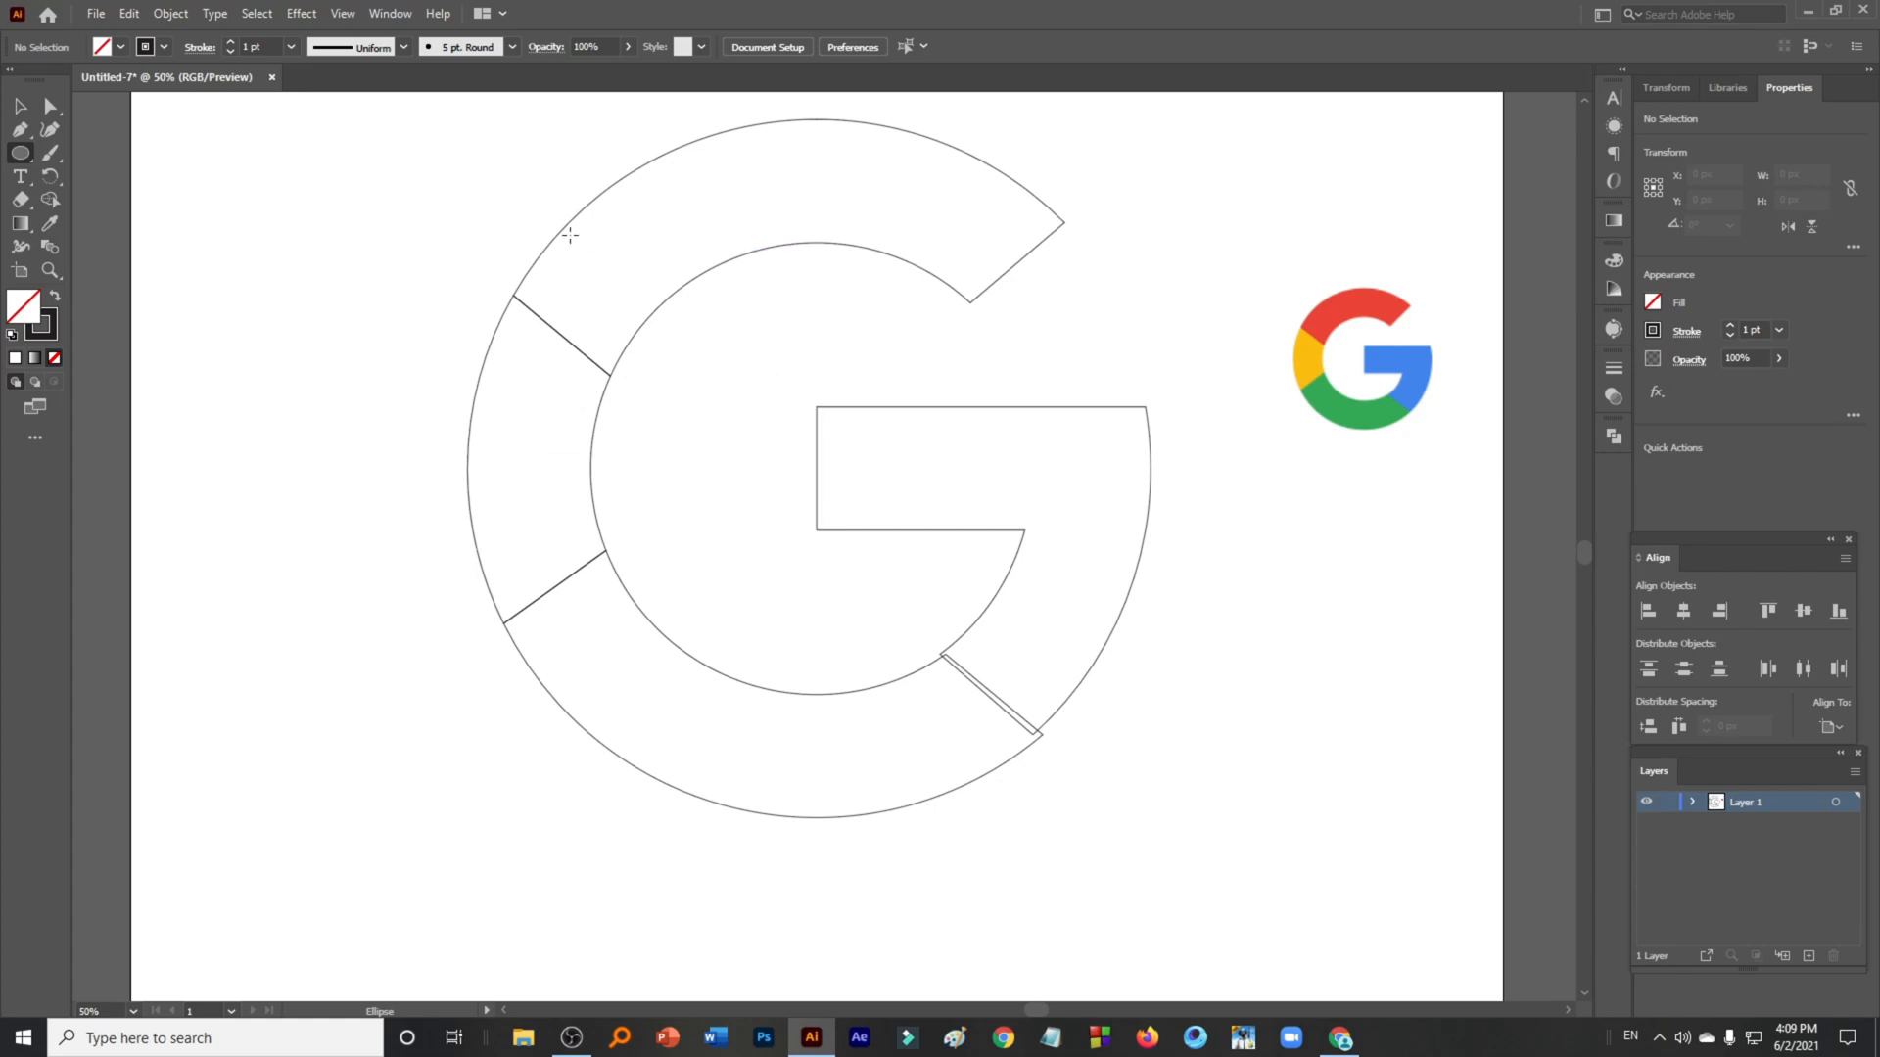
pyautogui.moveTo(561, 232); pyautogui.dragTo(1235, 906)
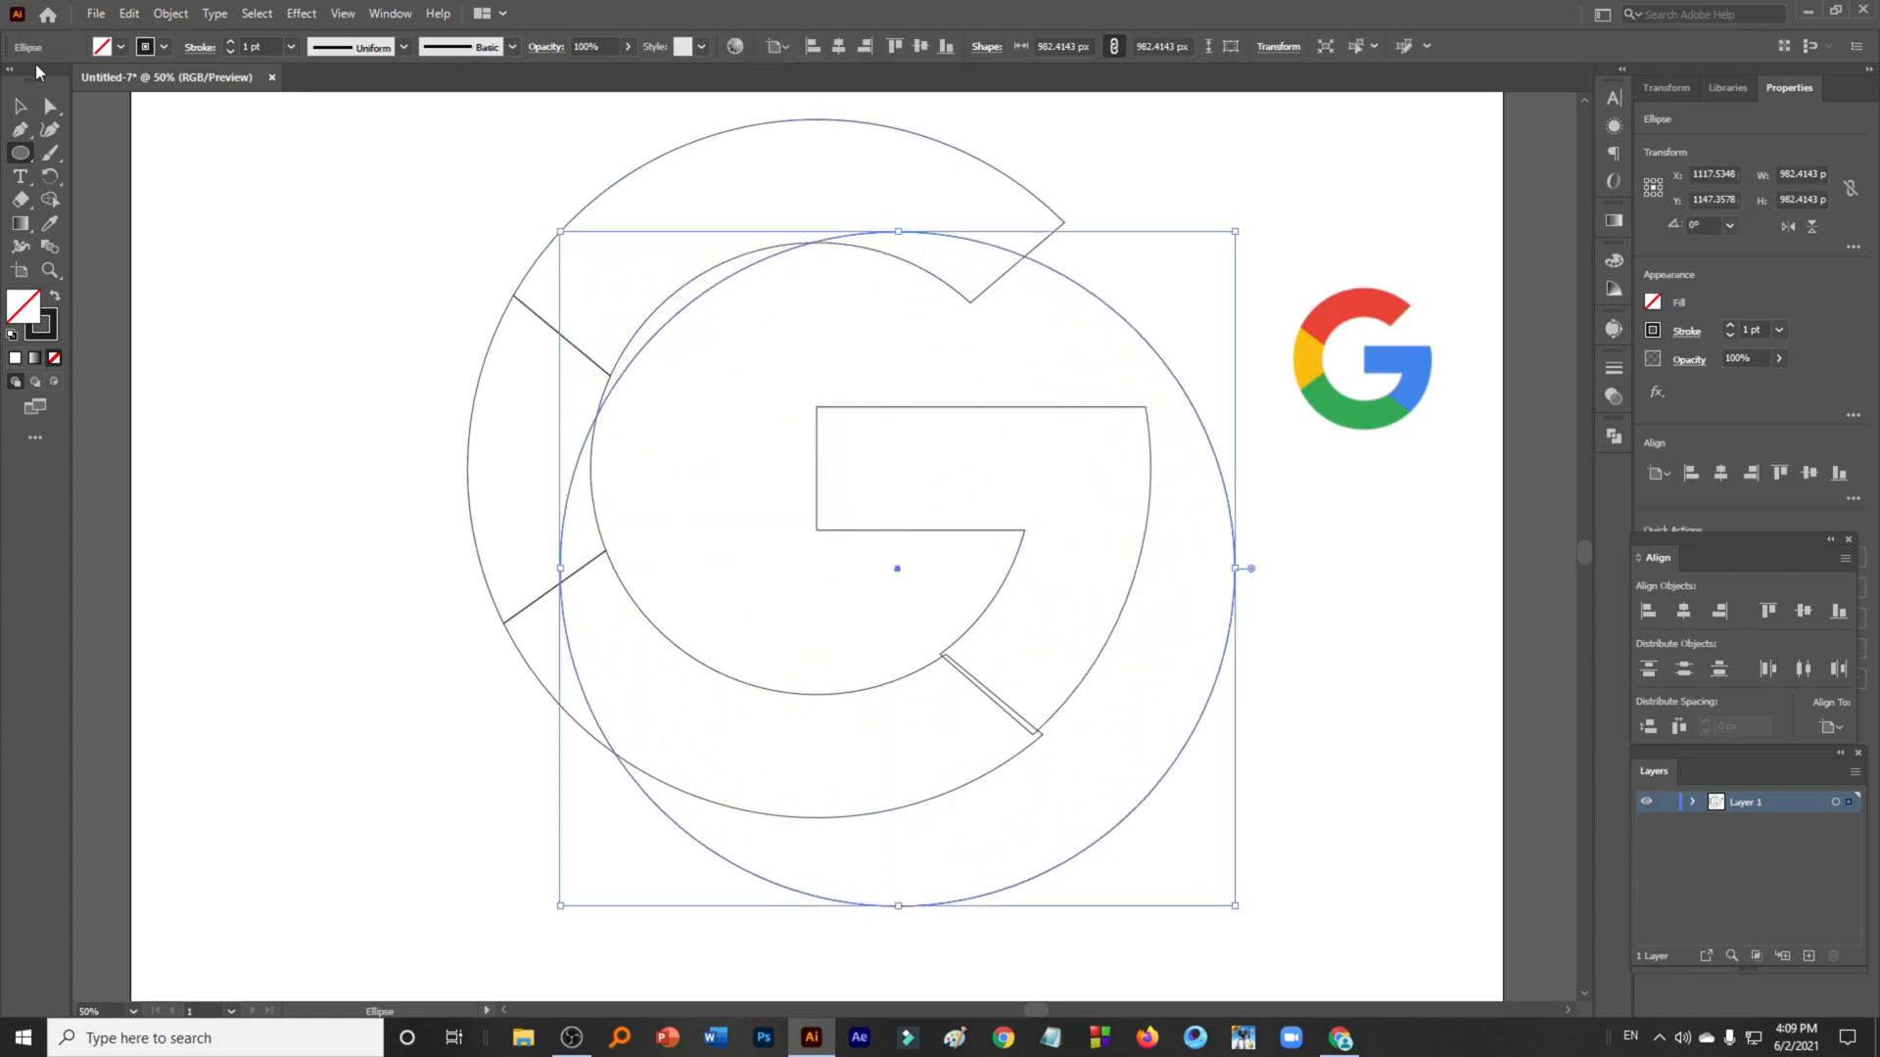
pyautogui.press('v')
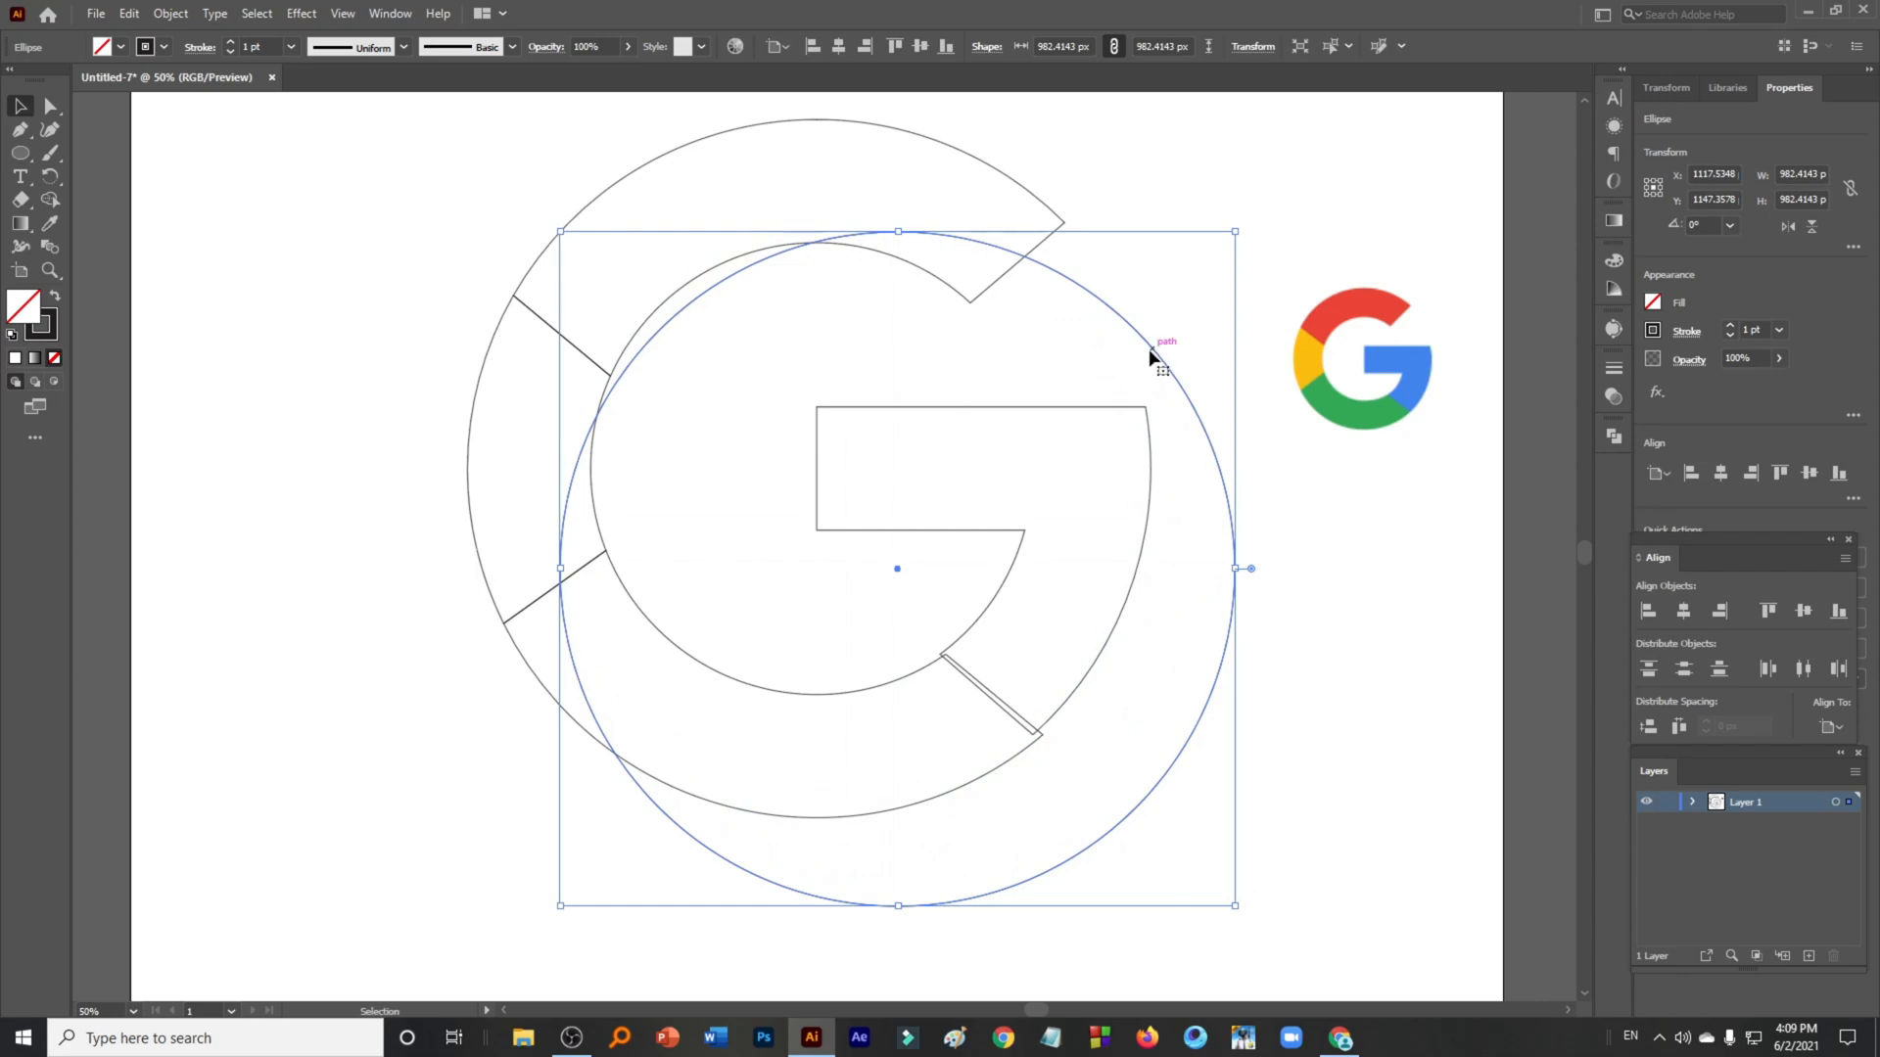
pyautogui.moveTo(1151, 357); pyautogui.dragTo(1060, 249)
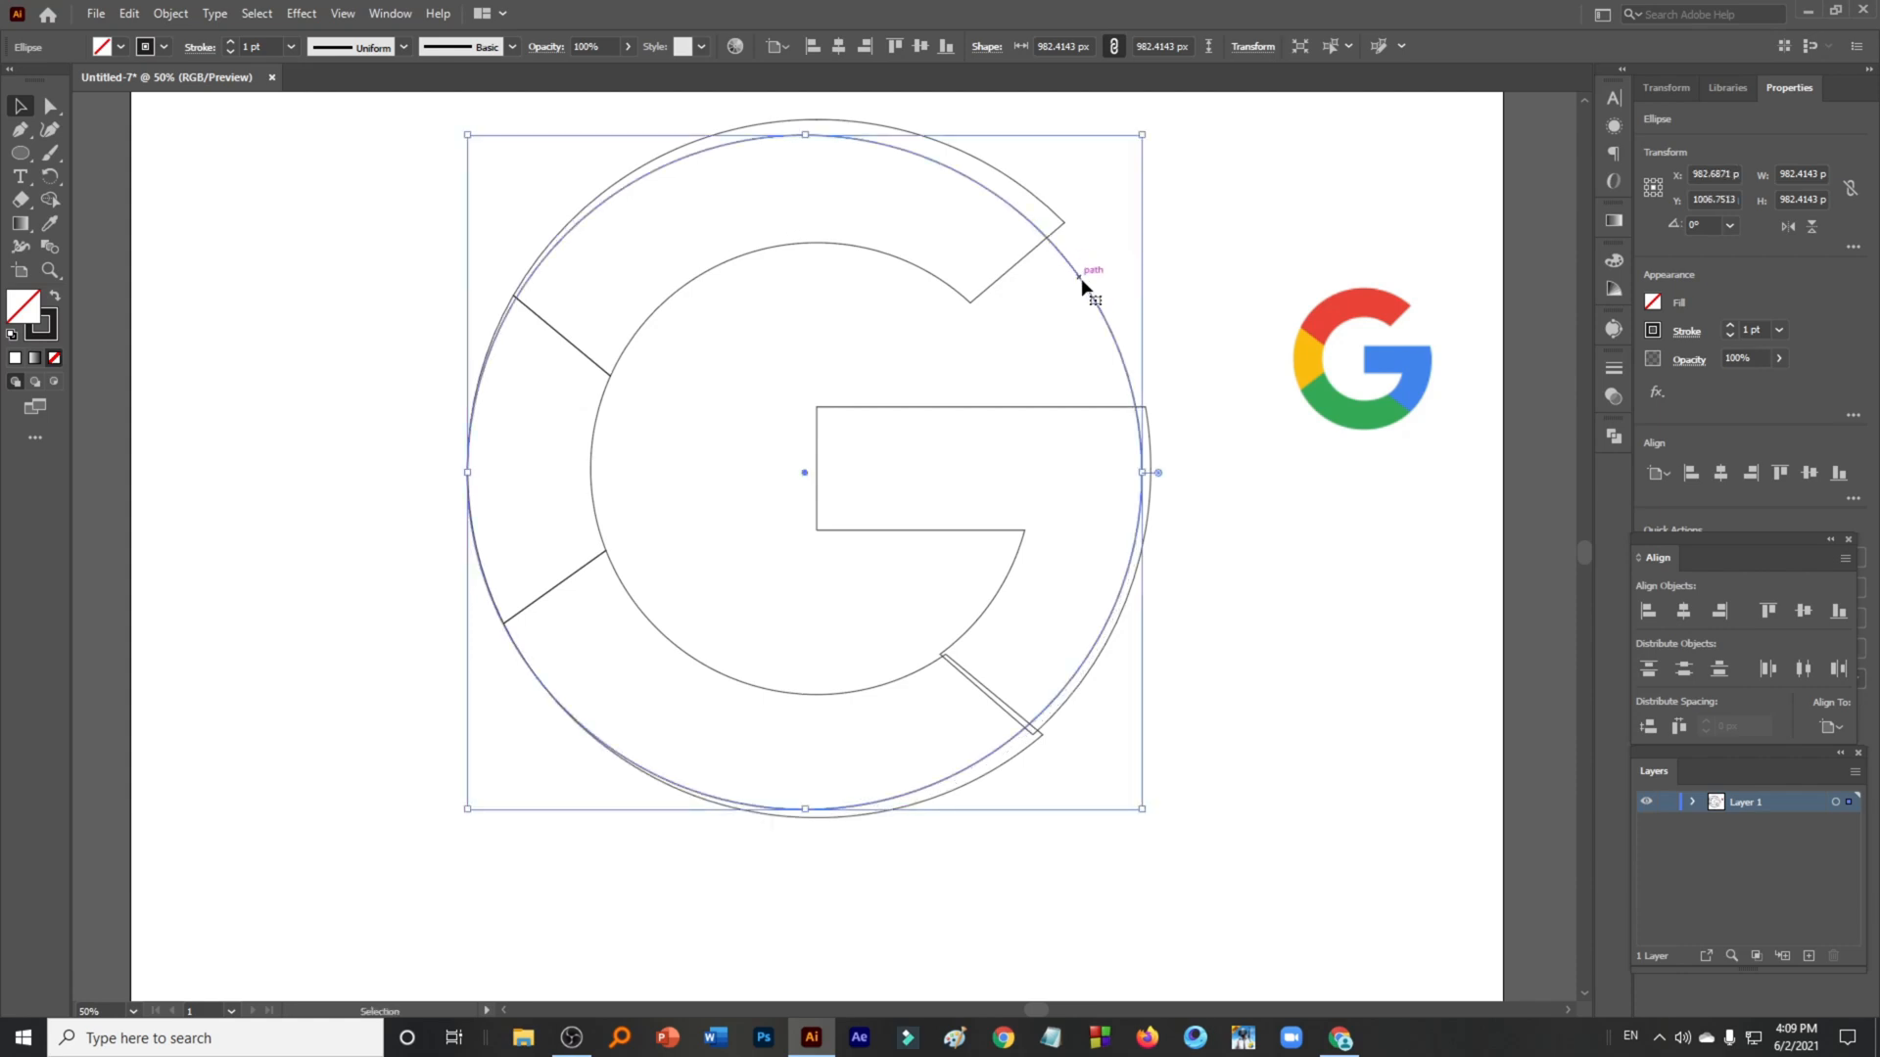
pyautogui.click(1720, 472)
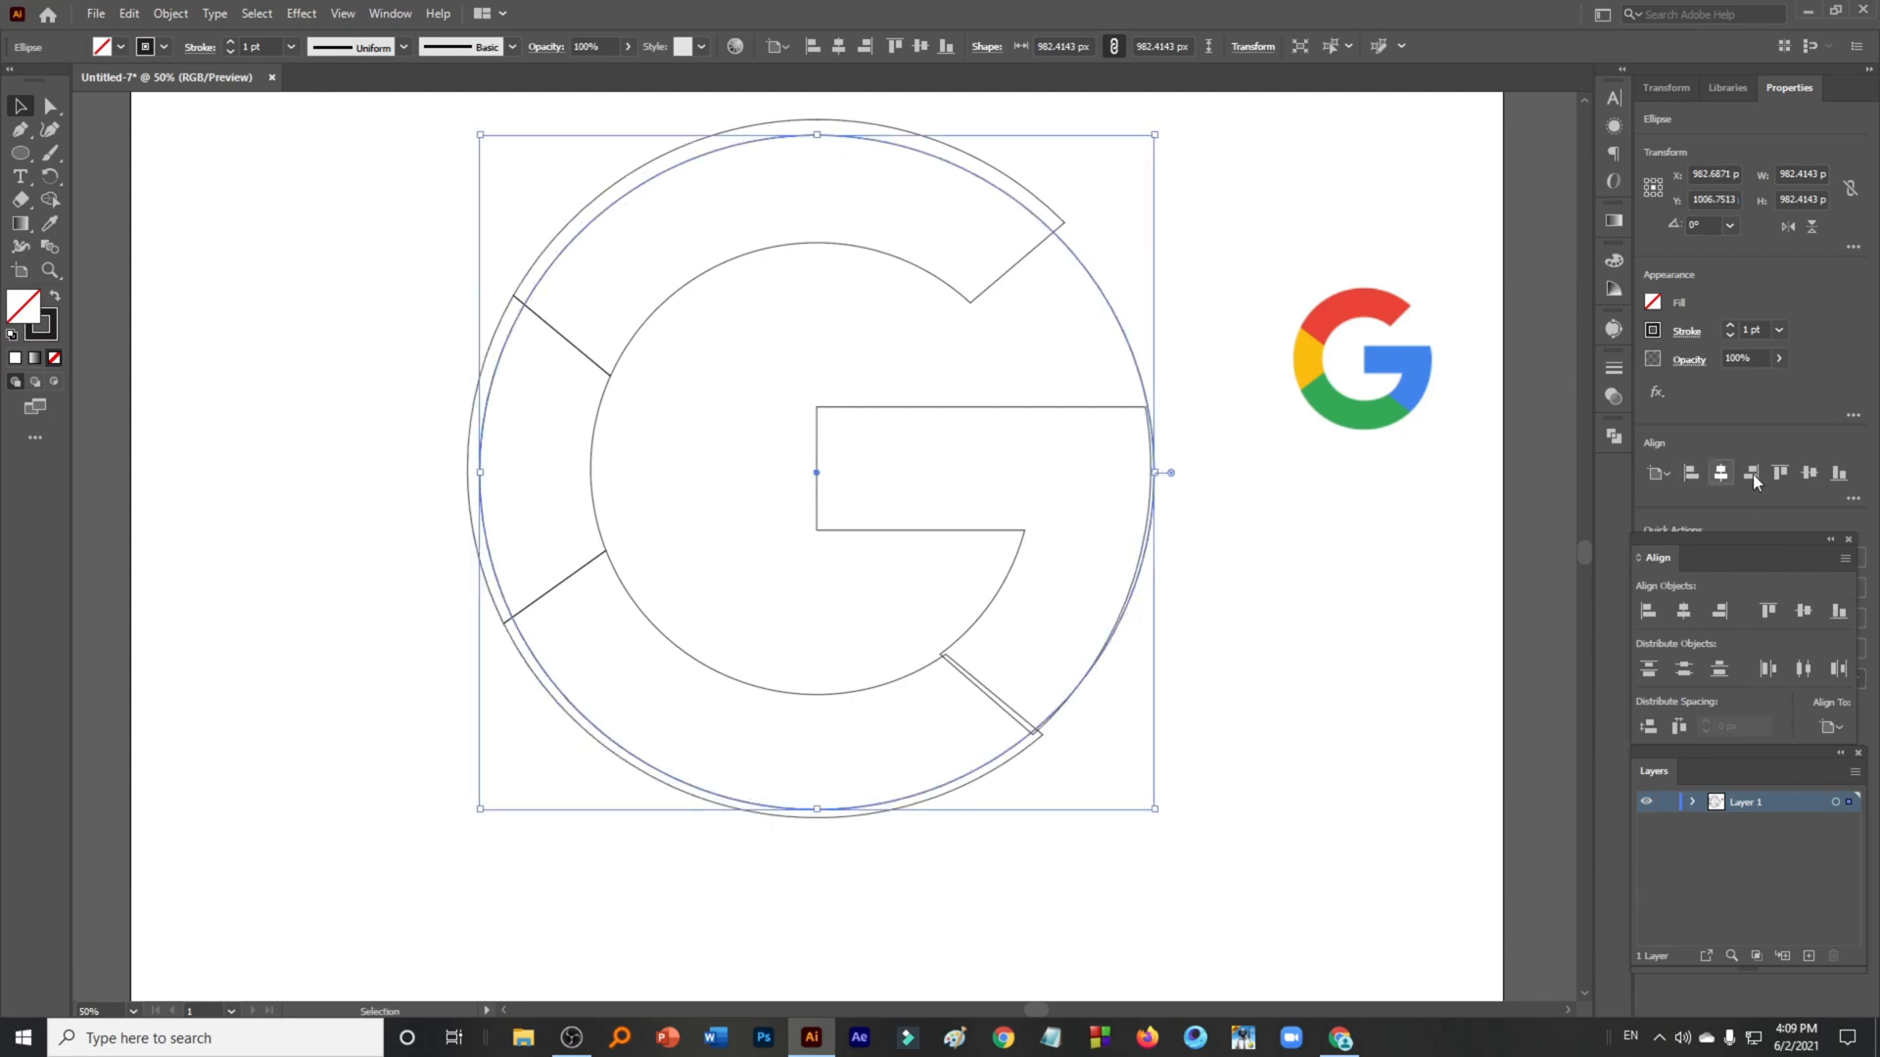
pyautogui.click(1809, 473)
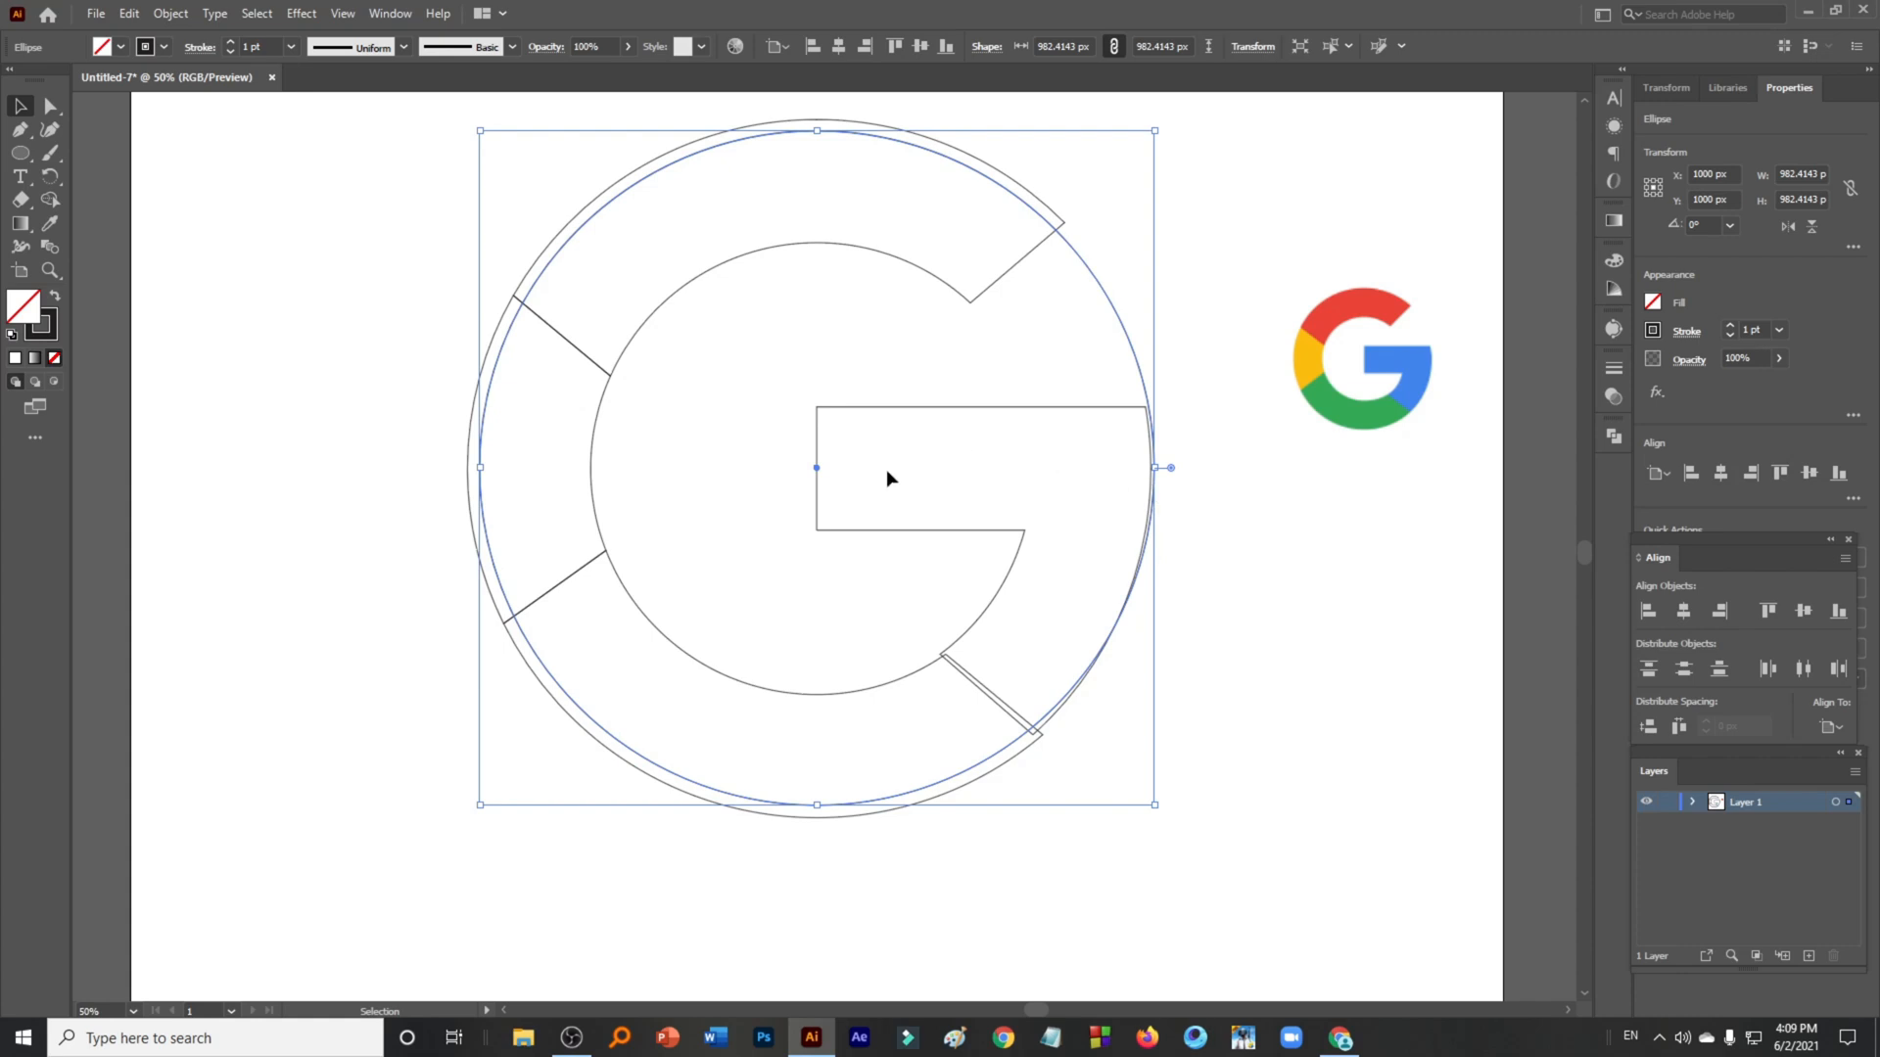
# - Stretch the circle's left edge outward, then undo the change
pyautogui.scroll(2, 447, 466)
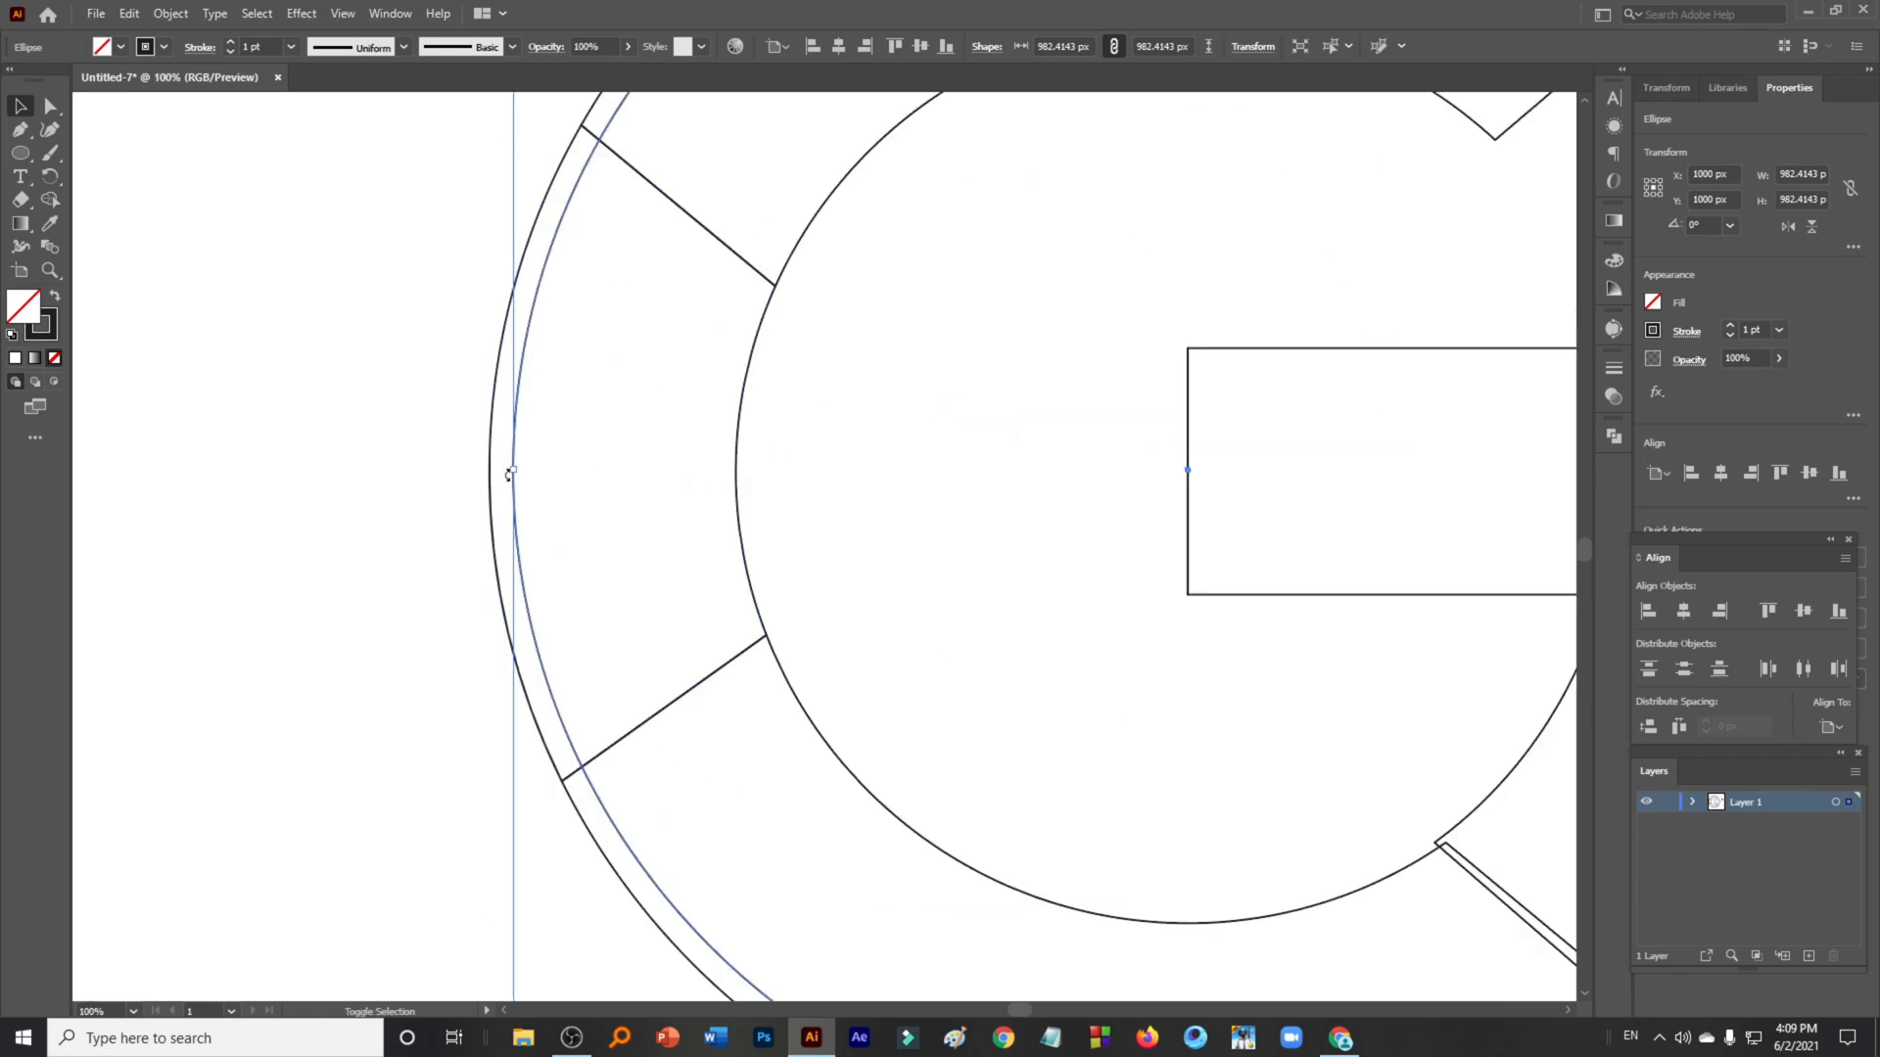
pyautogui.moveTo(512, 474); pyautogui.dragTo(492, 475)
pyautogui.scroll(-2, 492, 475)
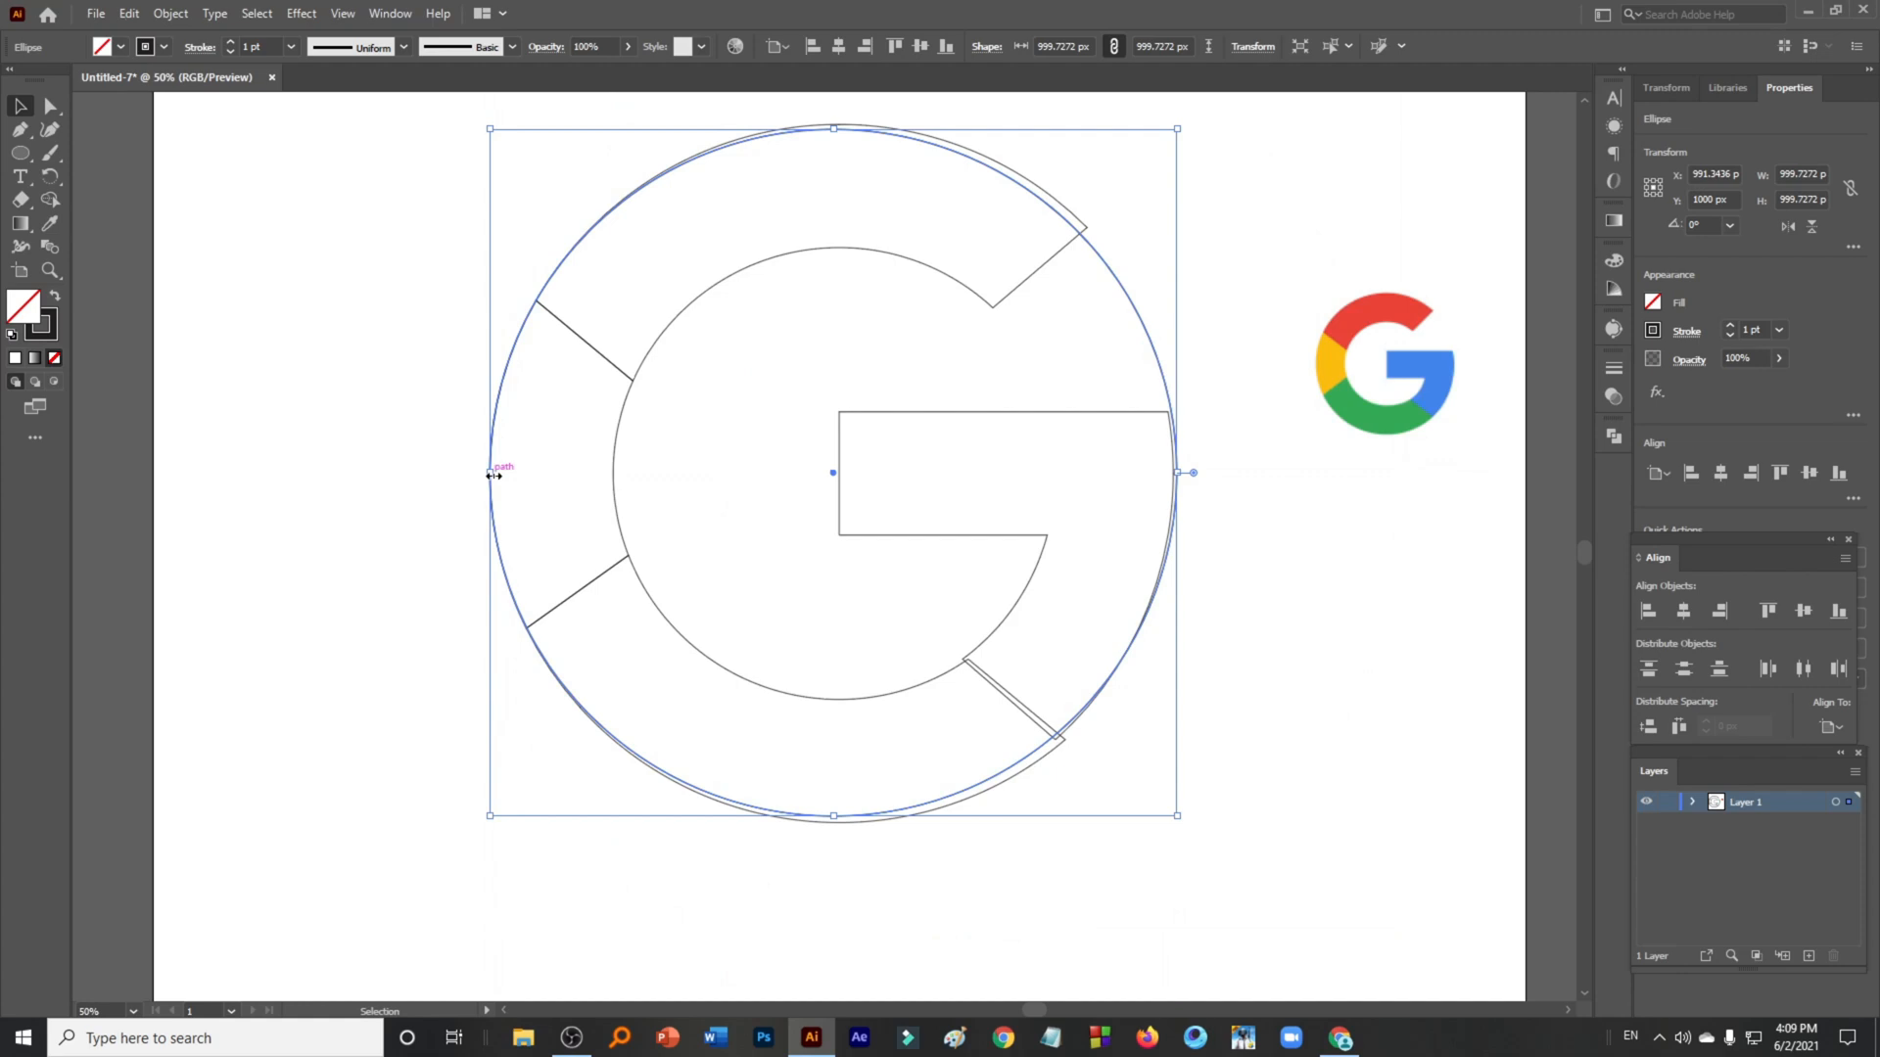
pyautogui.hotkey('ctrl', 'z')
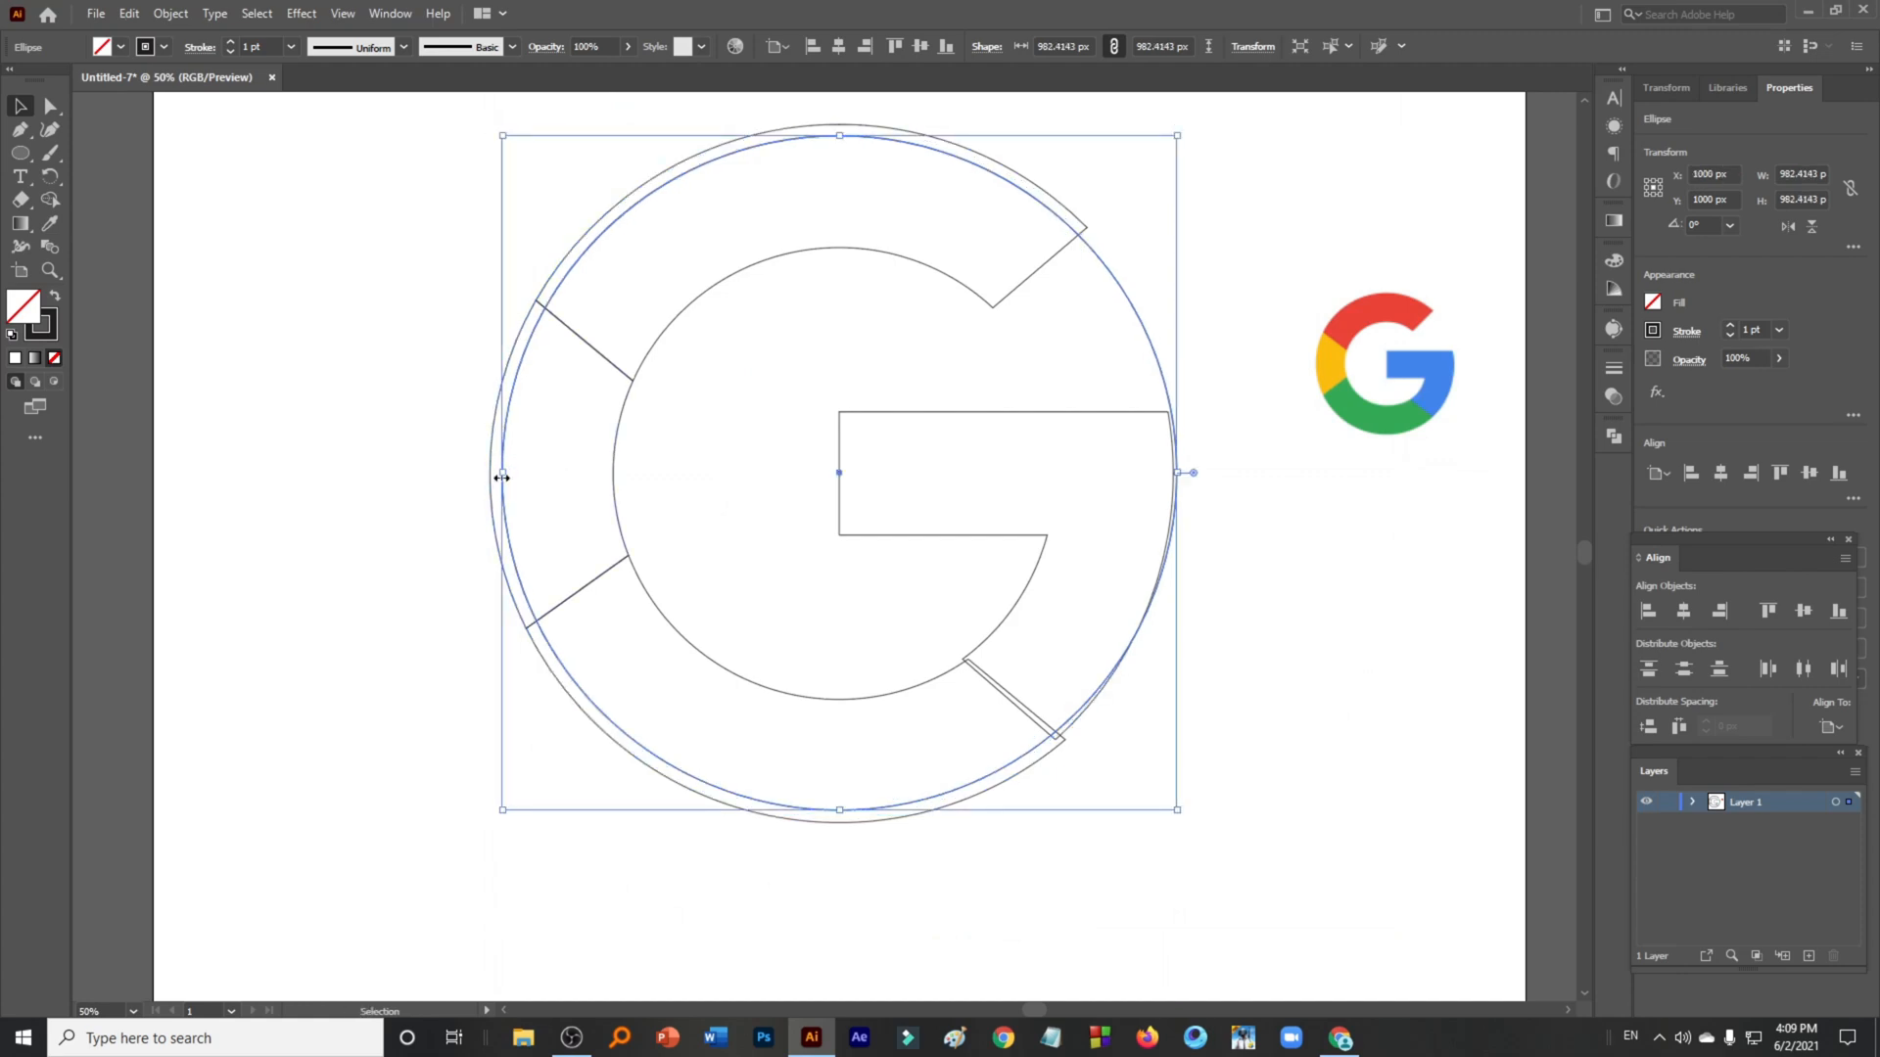
# - Enlarge the circle from its left edge to about 1017 px so it matches the outer ring
pyautogui.moveTo(503, 474); pyautogui.dragTo(491, 478)
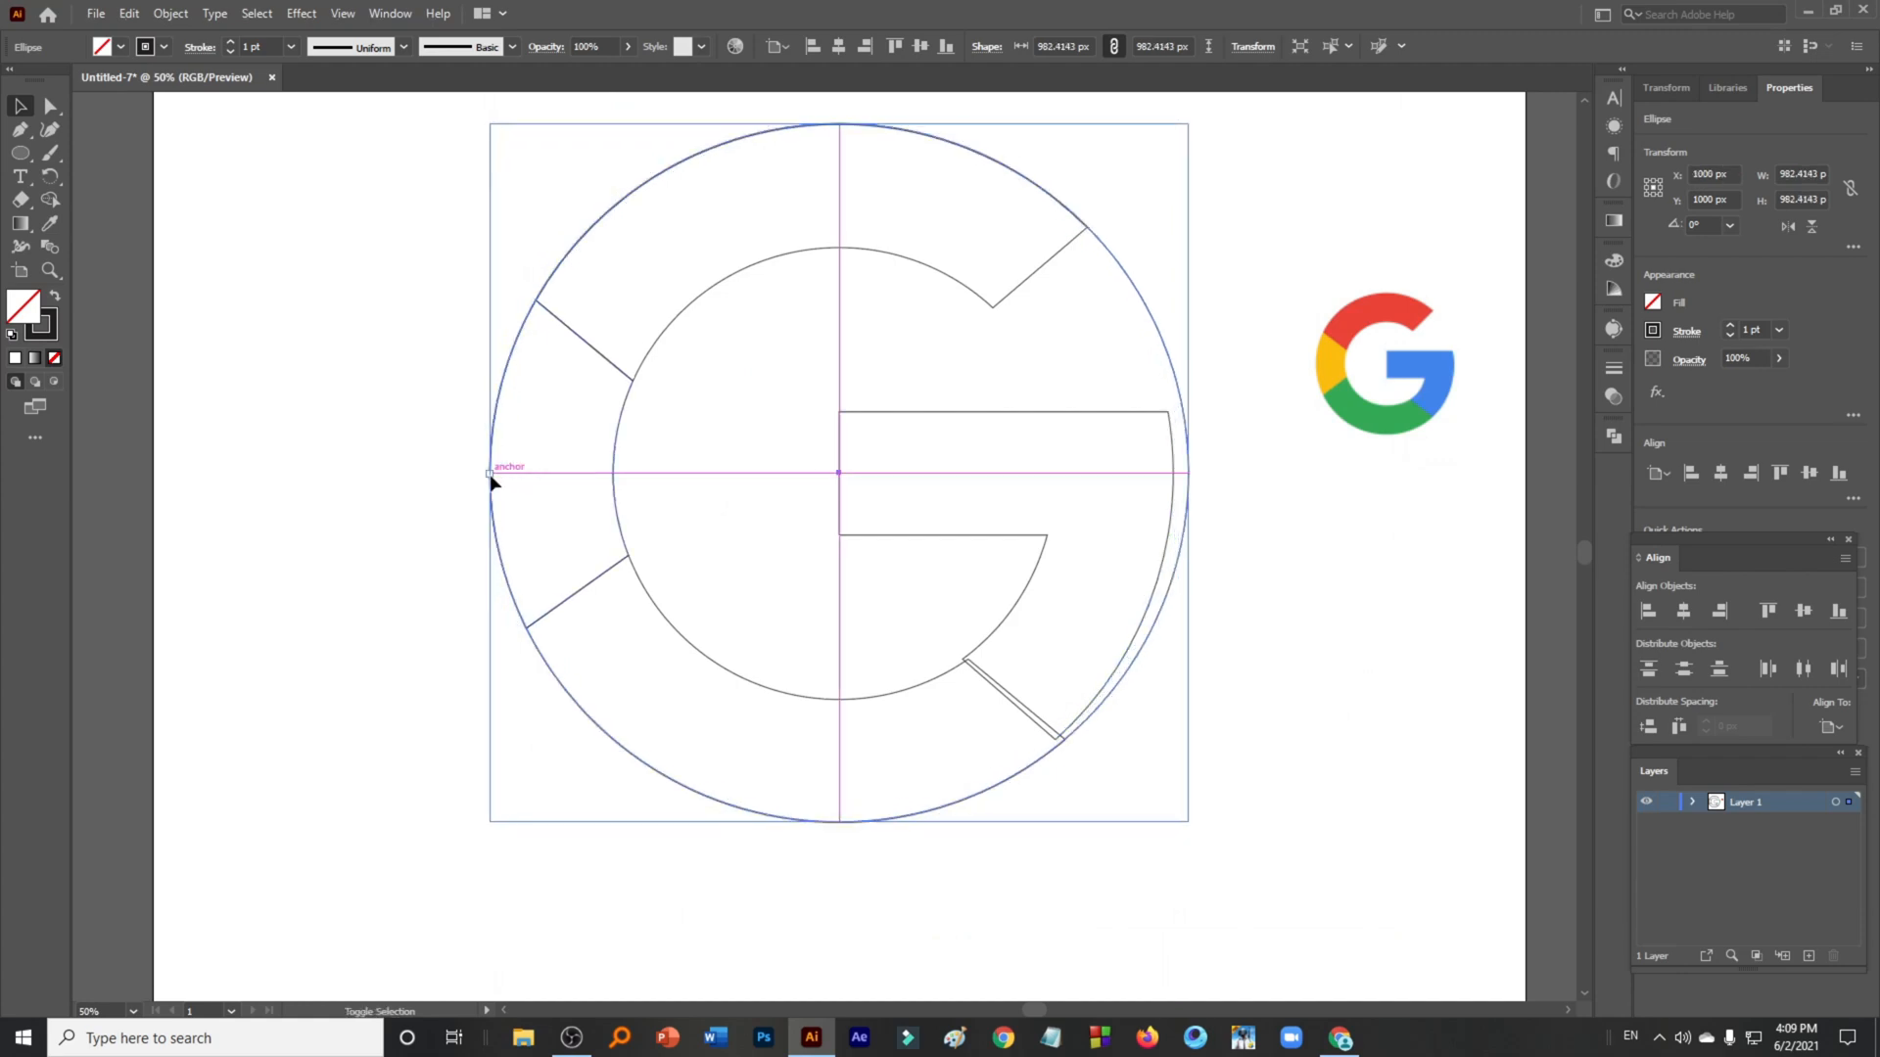
pyautogui.scroll(1, 1025, 630)
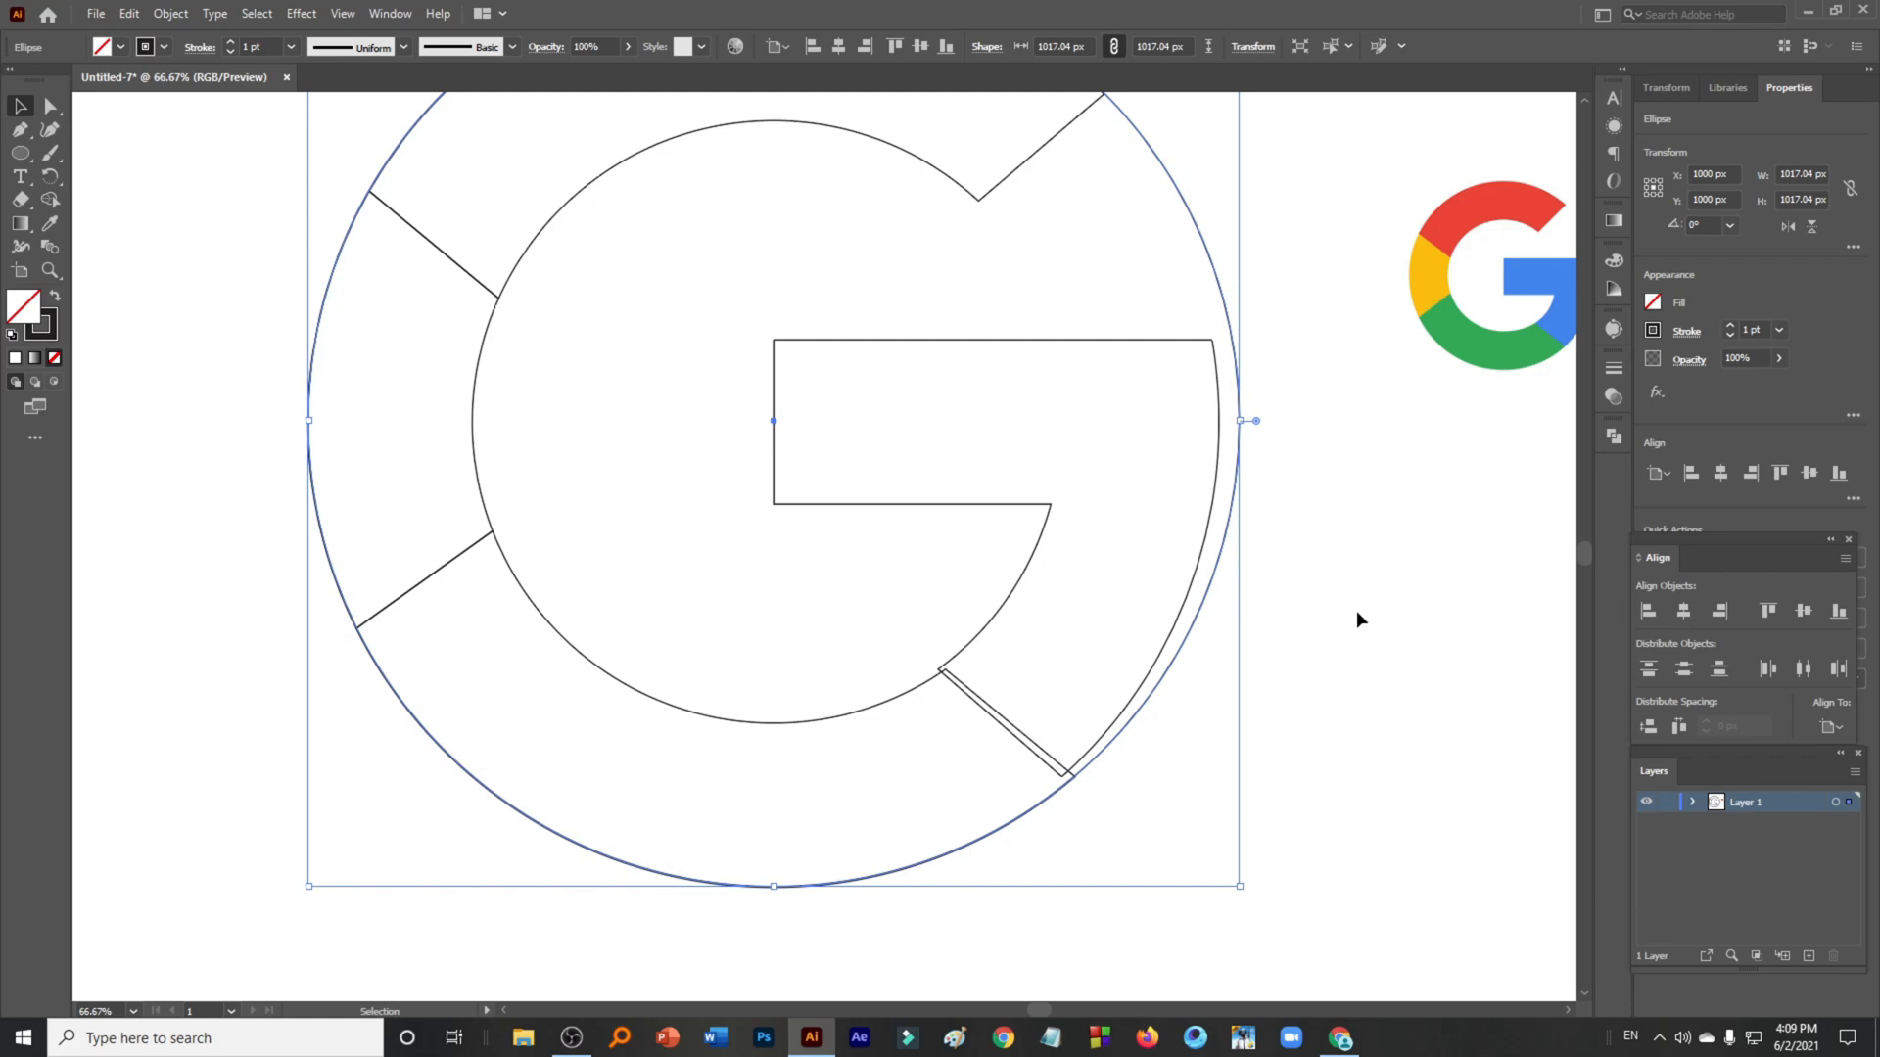
# - Draw a curved Pen path from the lower diagonal's outer end up to the bar's top right corner, following the outer ring
pyautogui.scroll(-1, 1354, 609)
pyautogui.moveTo(1406, 619); pyautogui.dragTo(1218, 639)
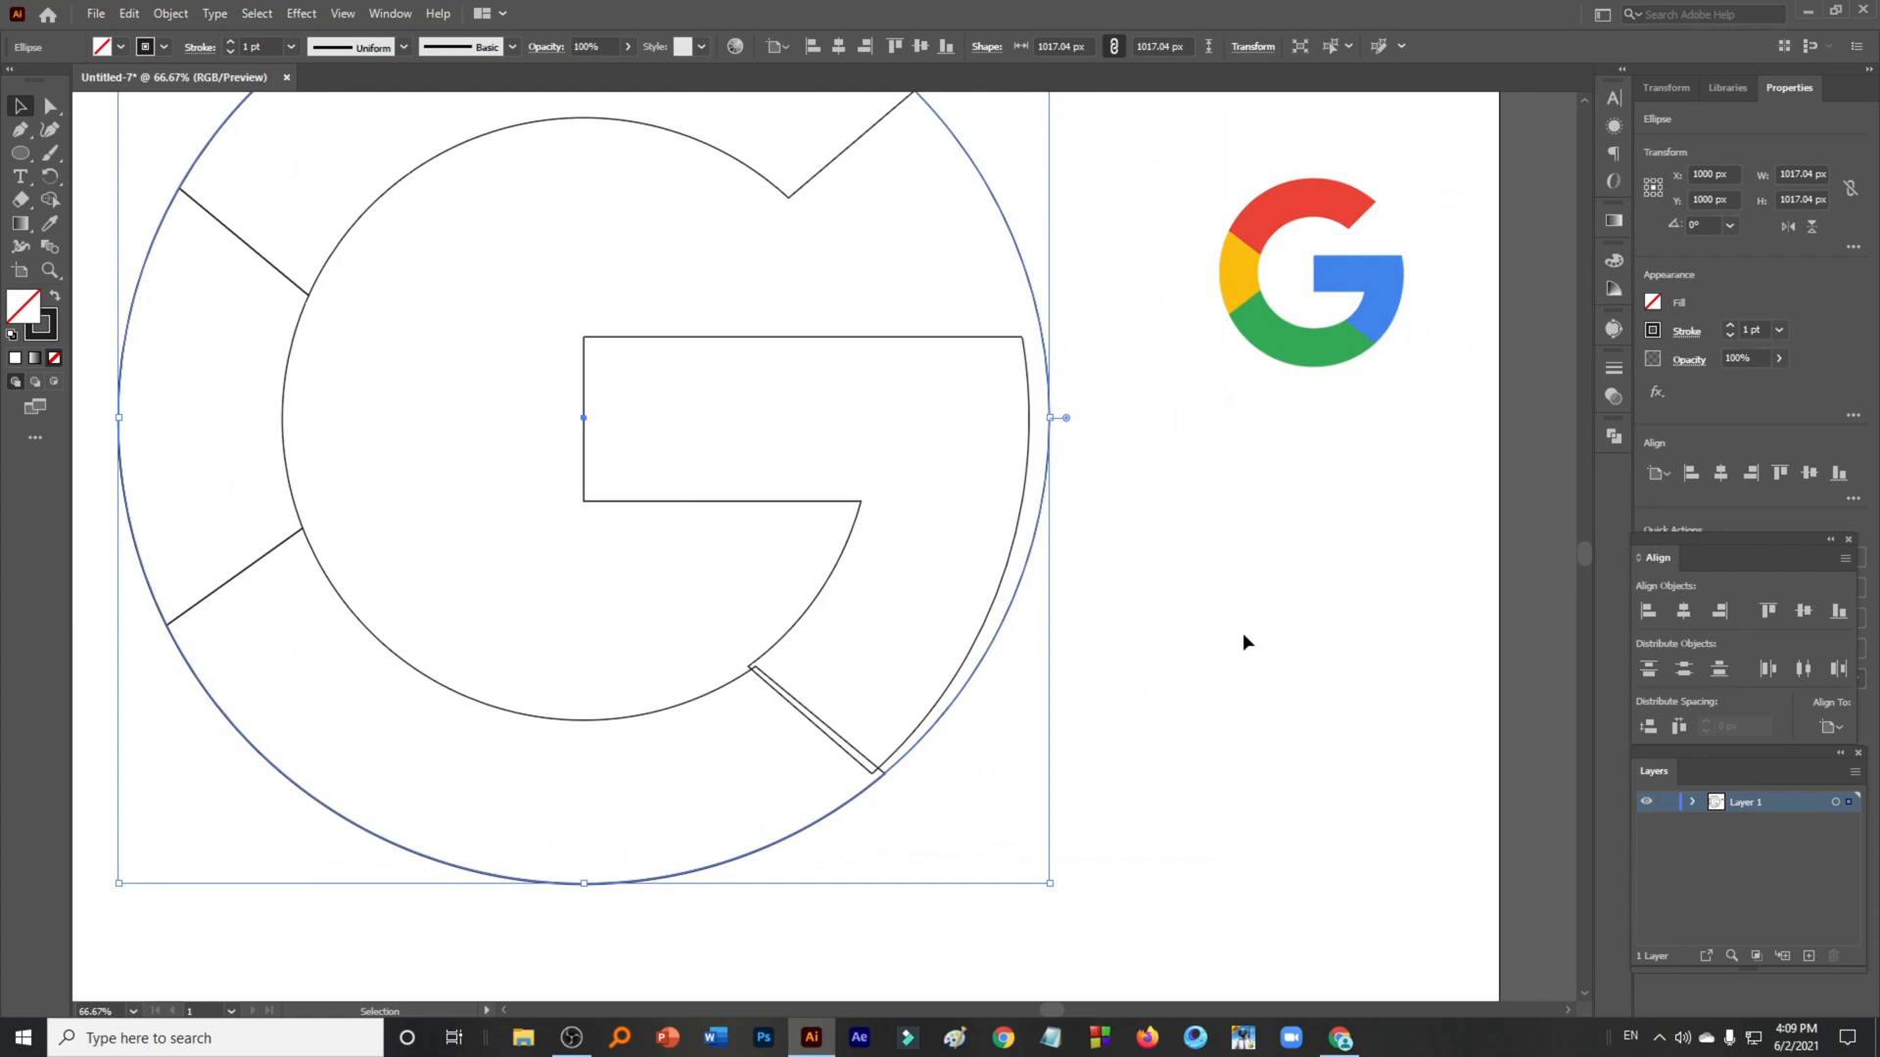
pyautogui.scroll(-1, 1216, 599)
pyautogui.moveTo(1243, 596); pyautogui.dragTo(1147, 691)
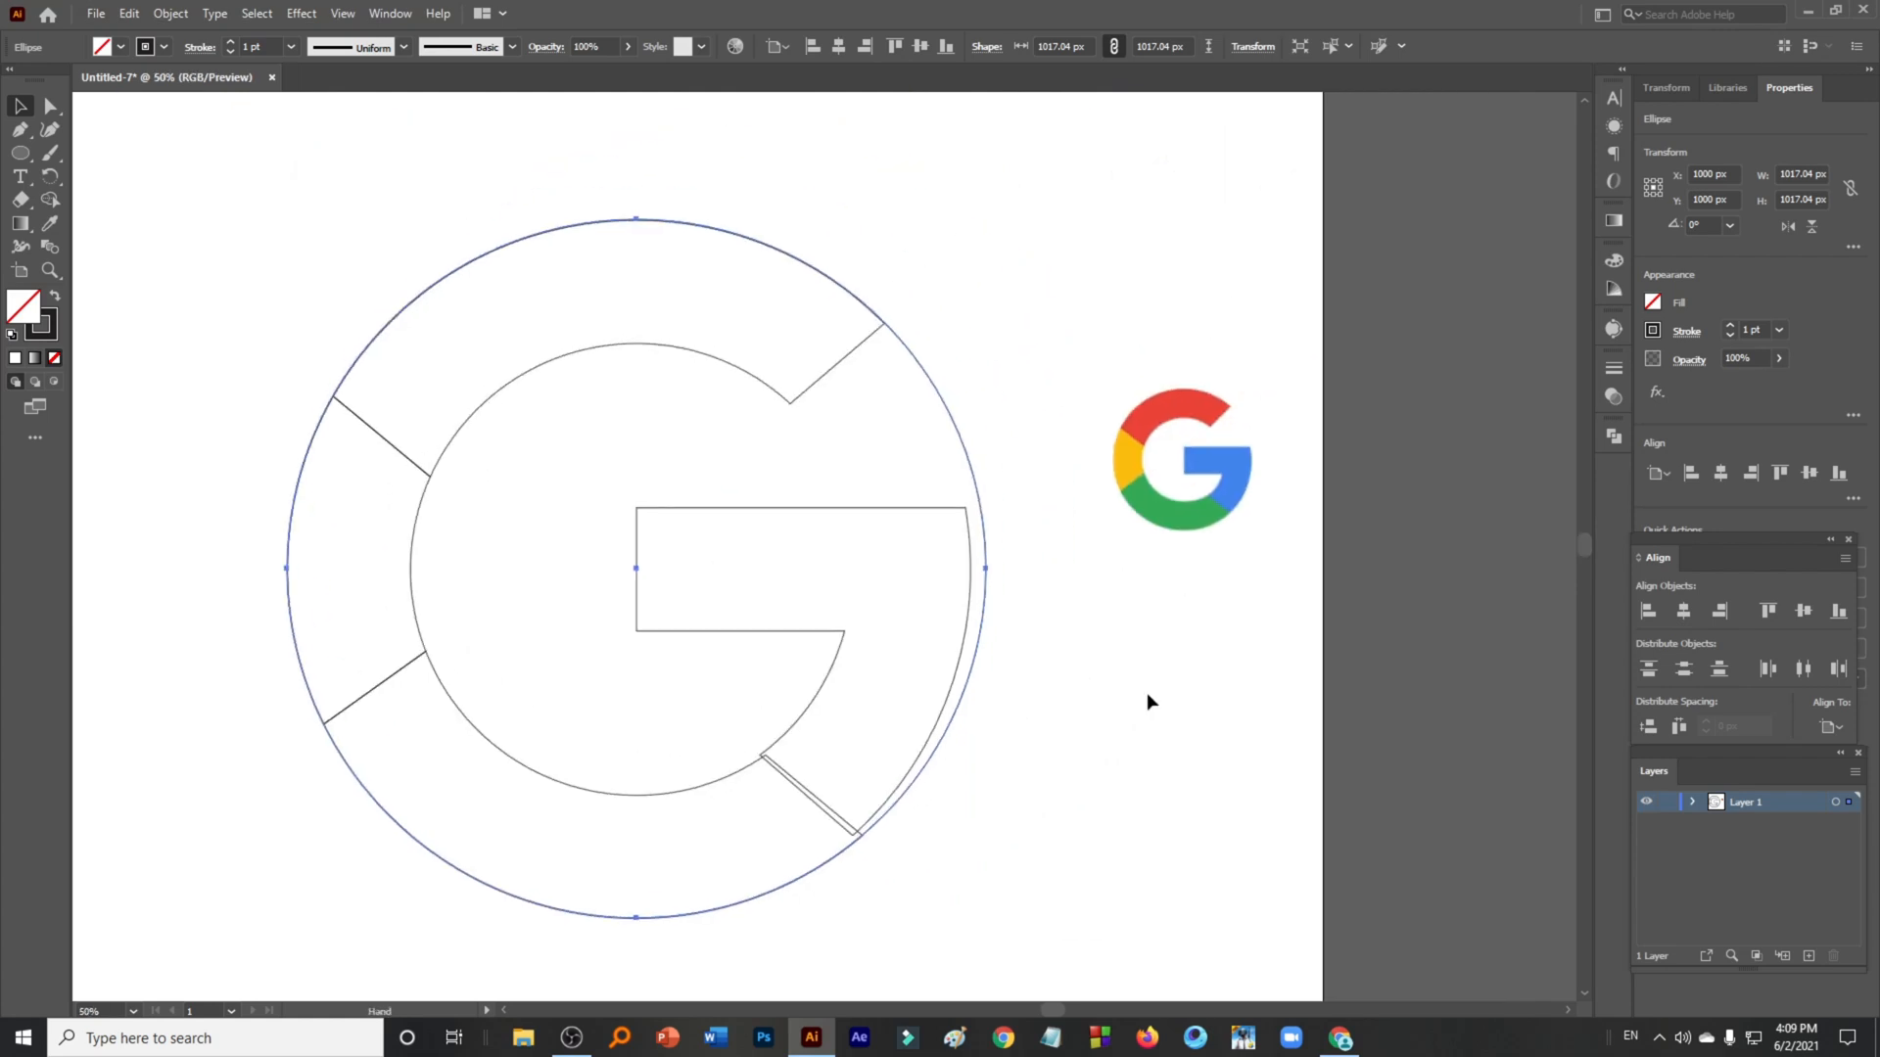
pyautogui.click(1131, 756)
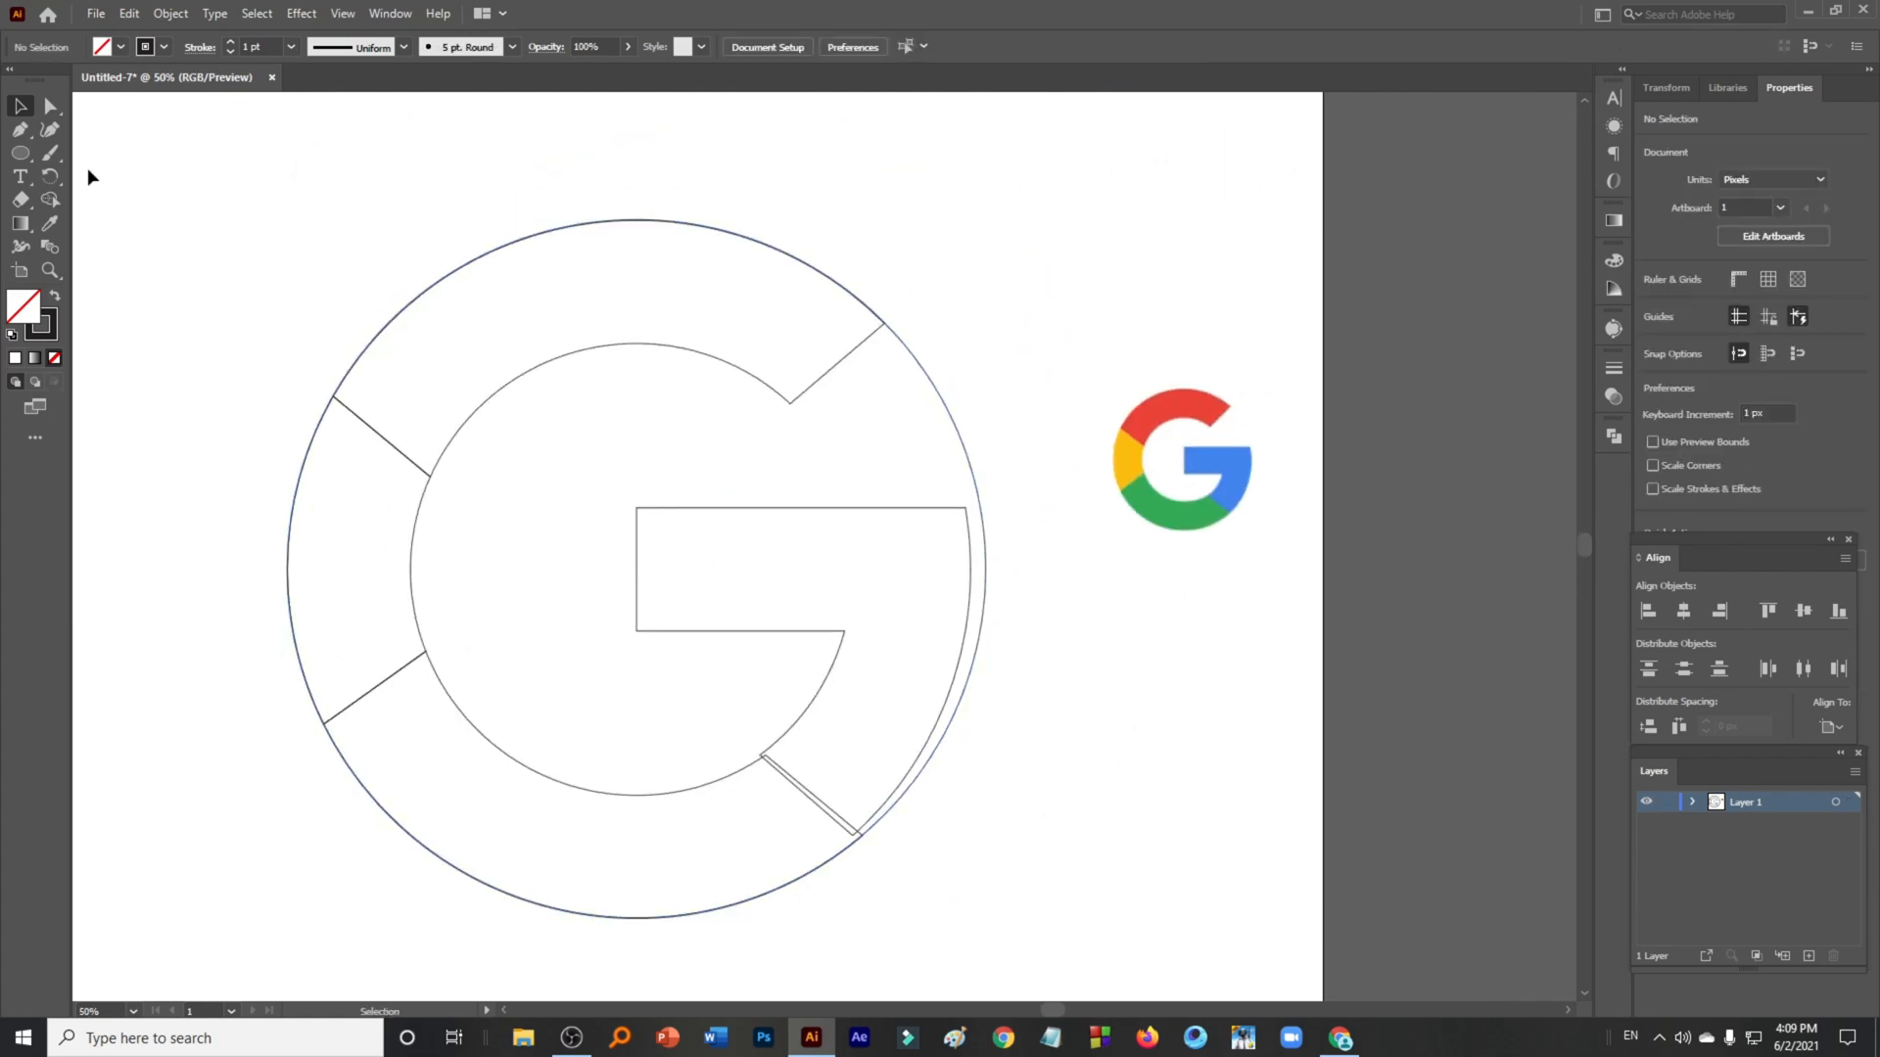
pyautogui.press('p')
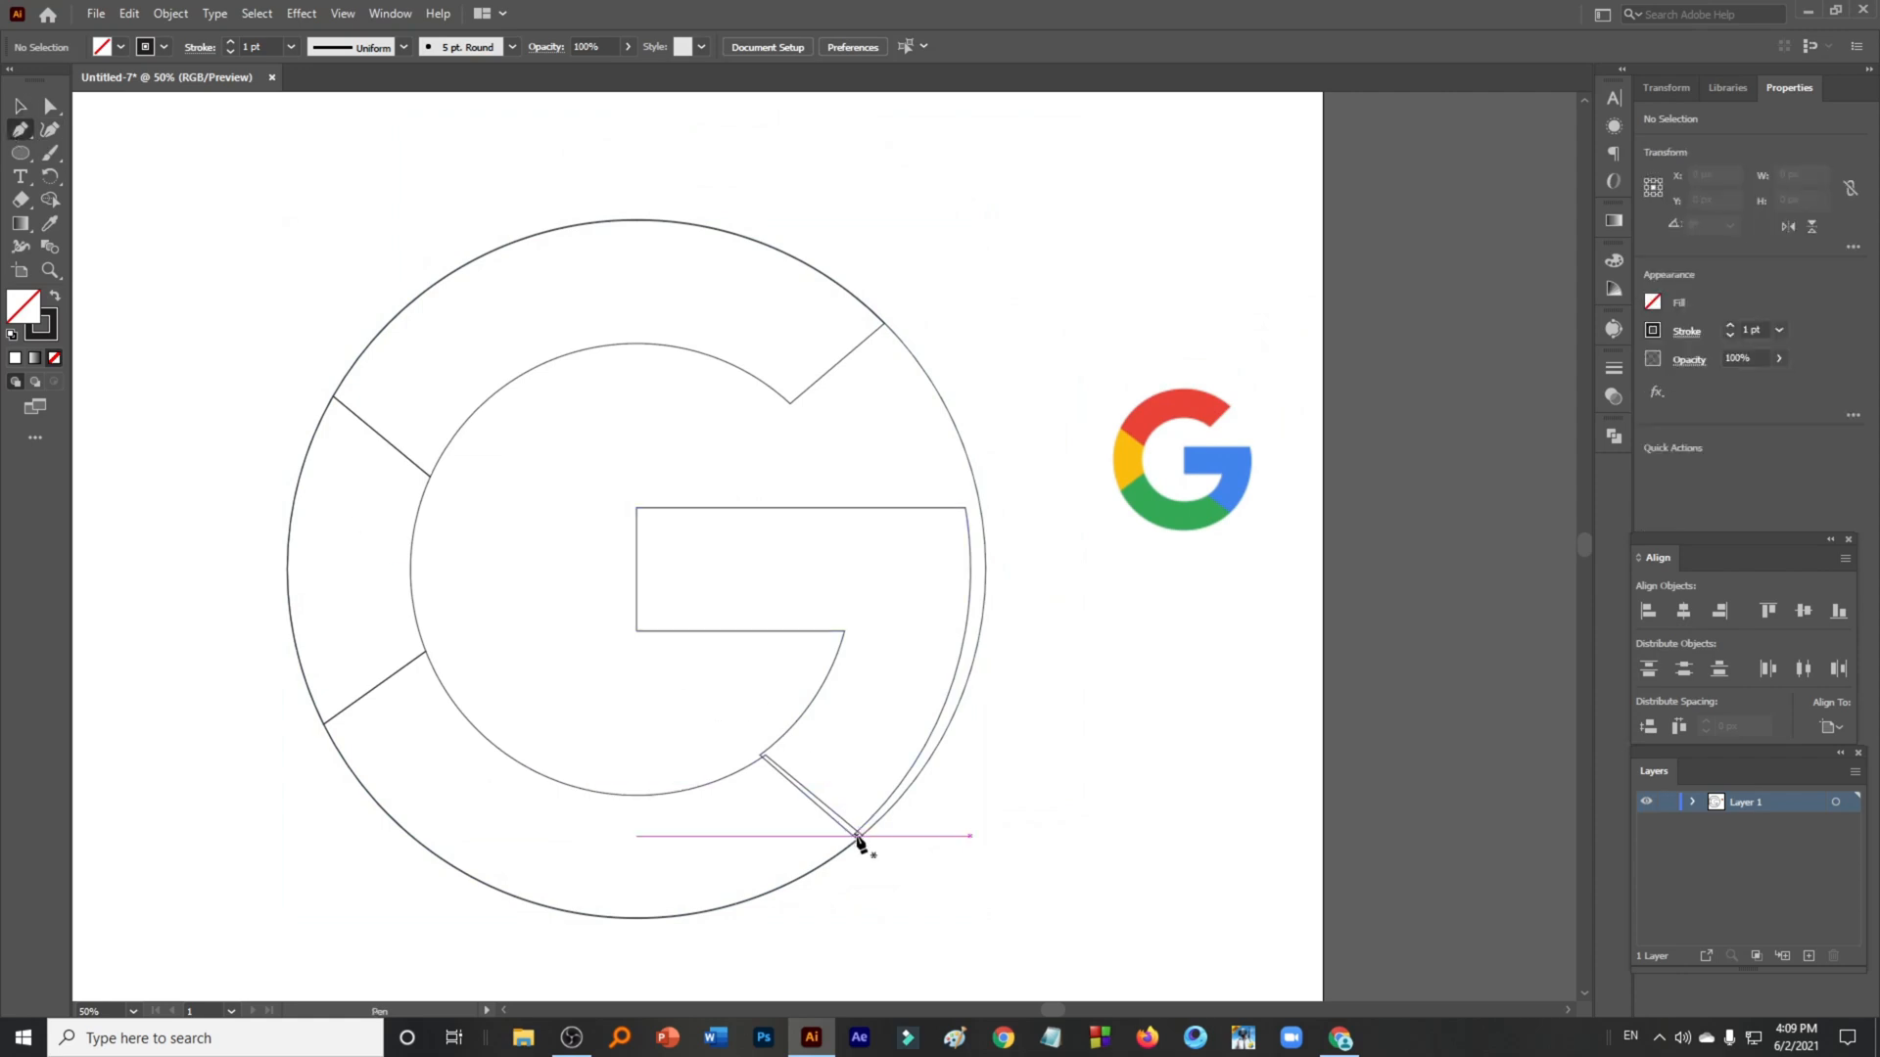
pyautogui.click(861, 836)
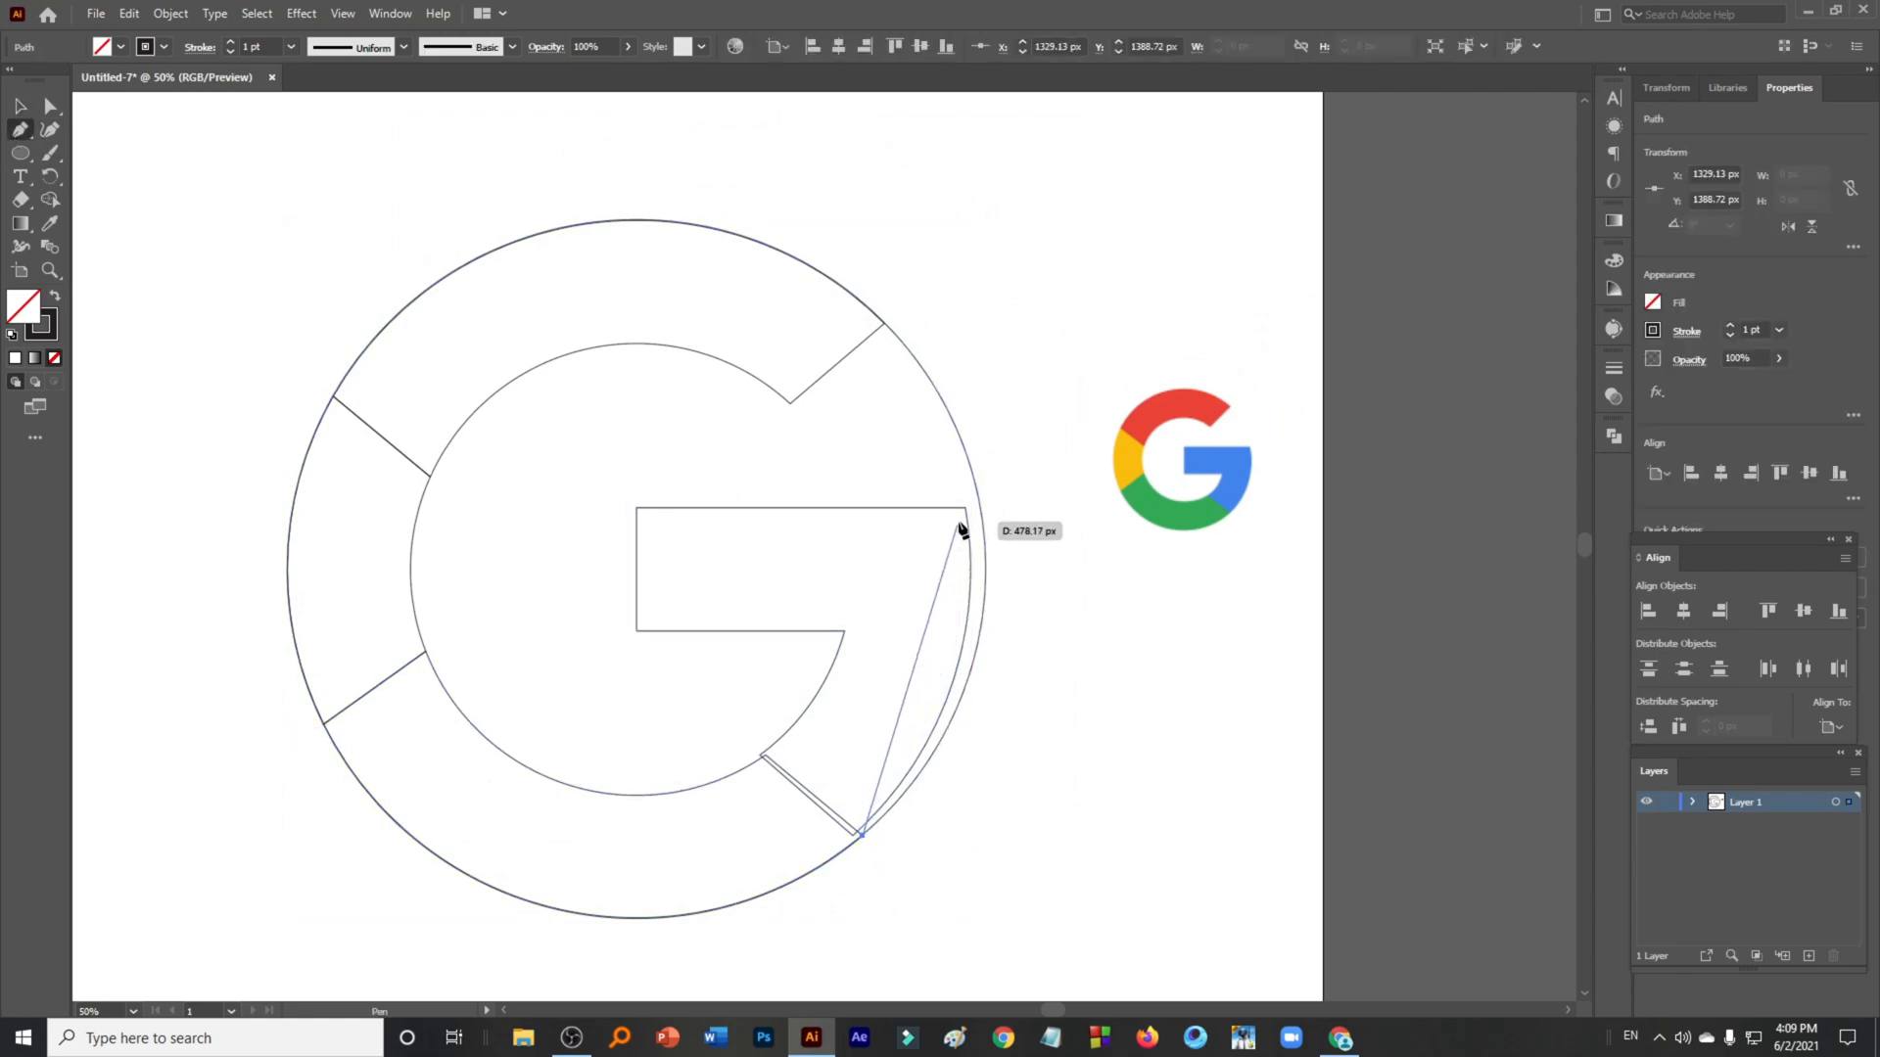
pyautogui.moveTo(965, 509); pyautogui.dragTo(931, 295)
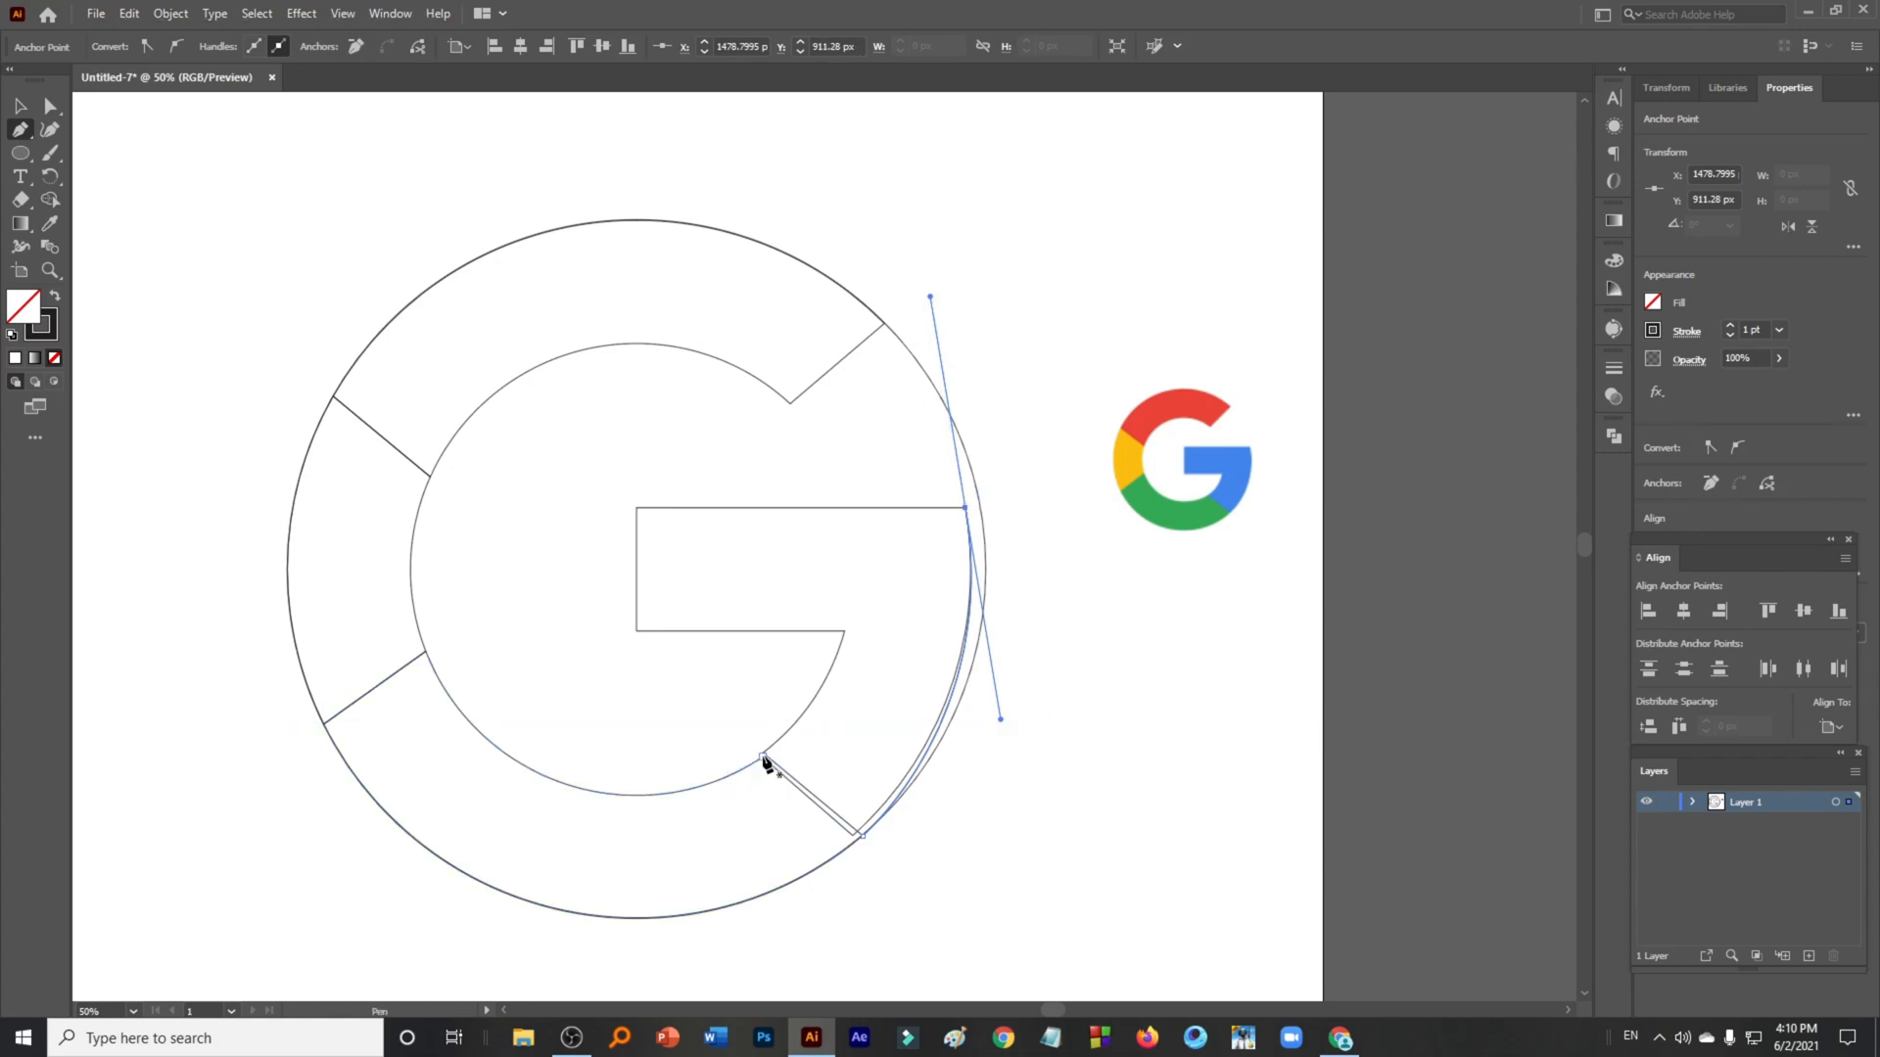
# - Draw a second curved Pen path from the inner diagonal's end up to the bar's lower right corner
pyautogui.scroll(3, 765, 761)
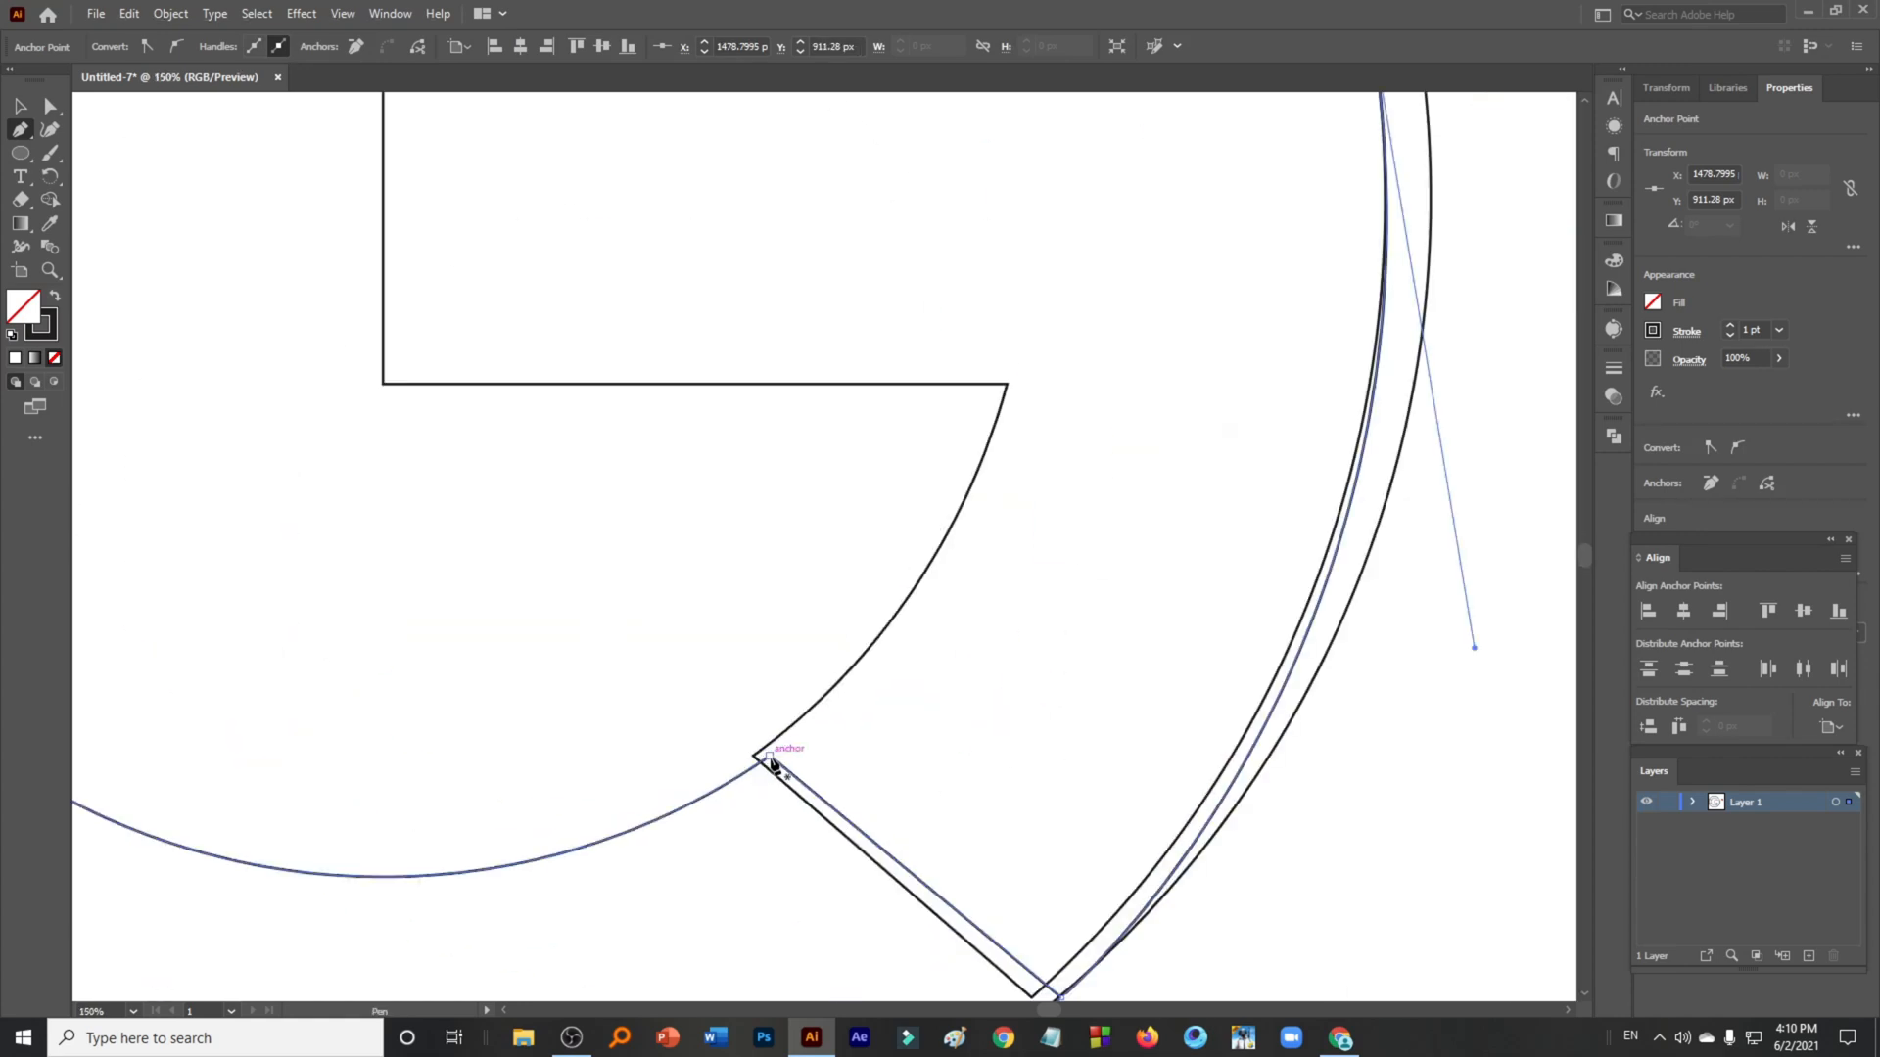
pyautogui.click(768, 759)
pyautogui.scroll(-2, 1000, 421)
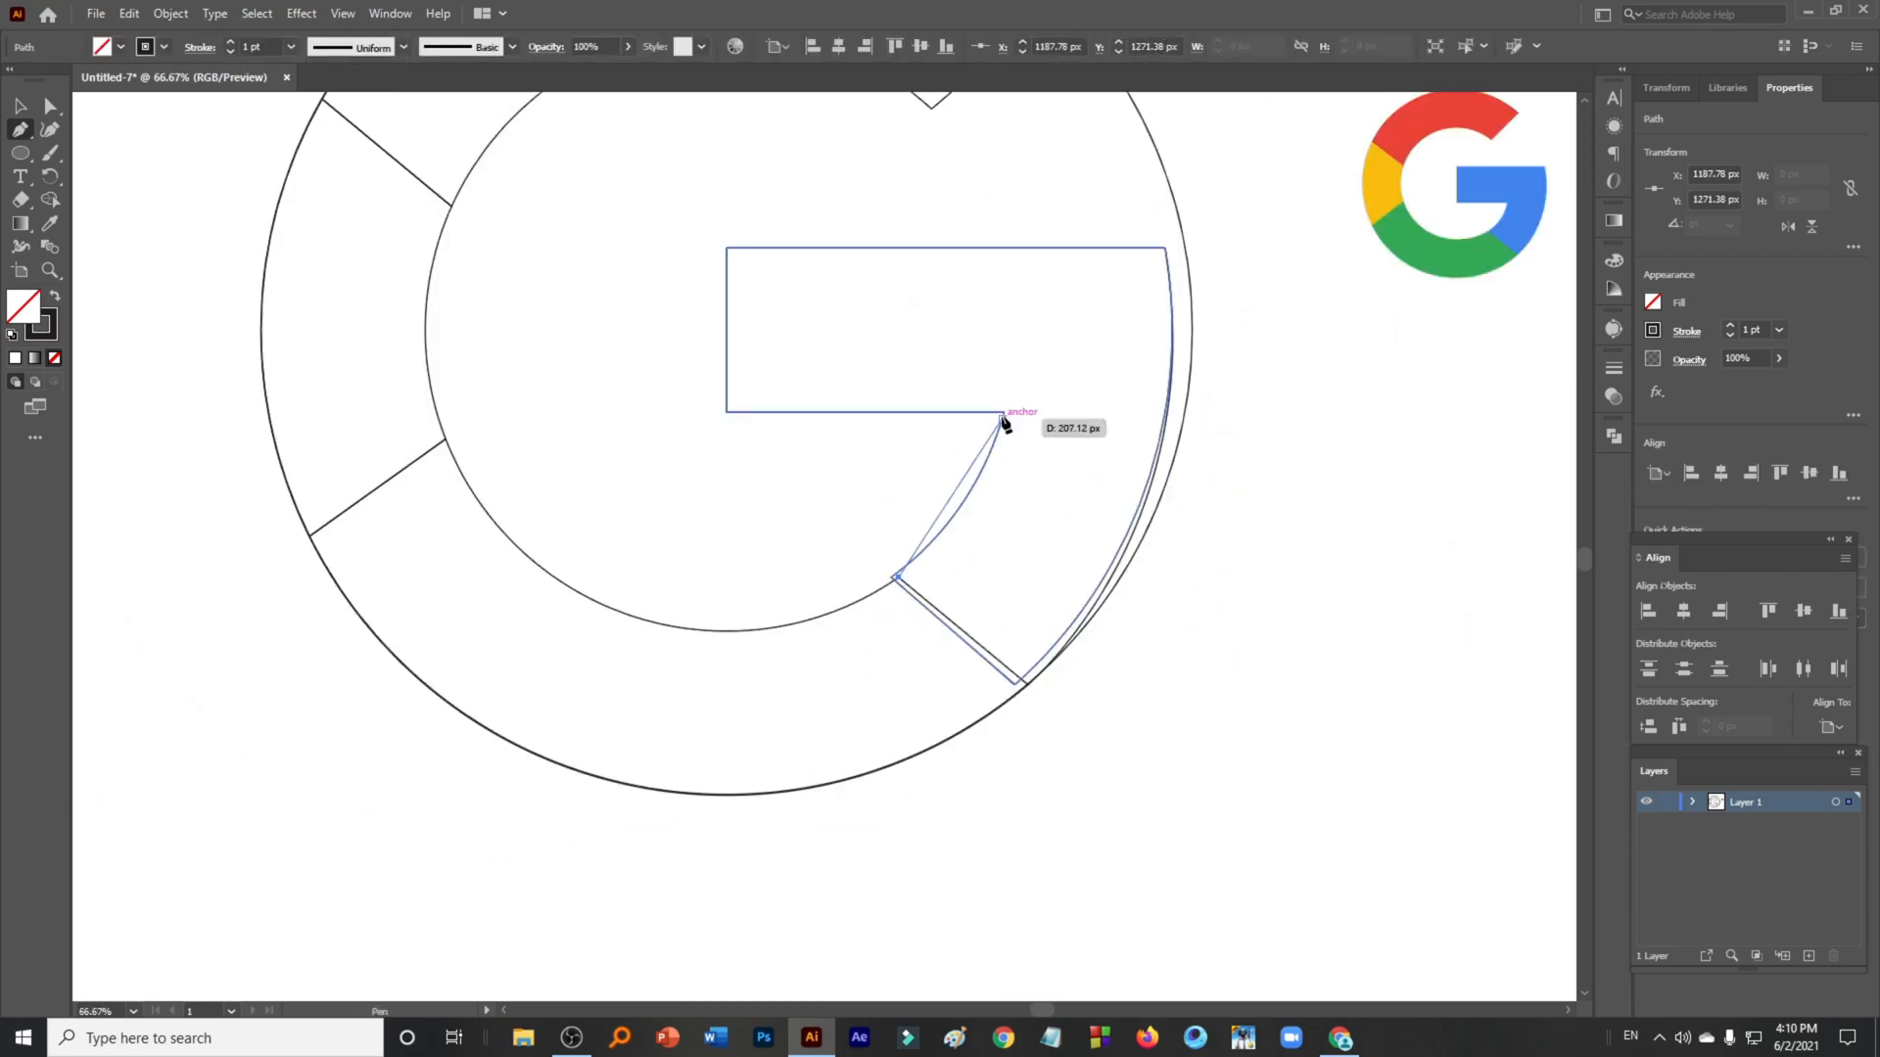
pyautogui.moveTo(1003, 413); pyautogui.dragTo(1013, 322)
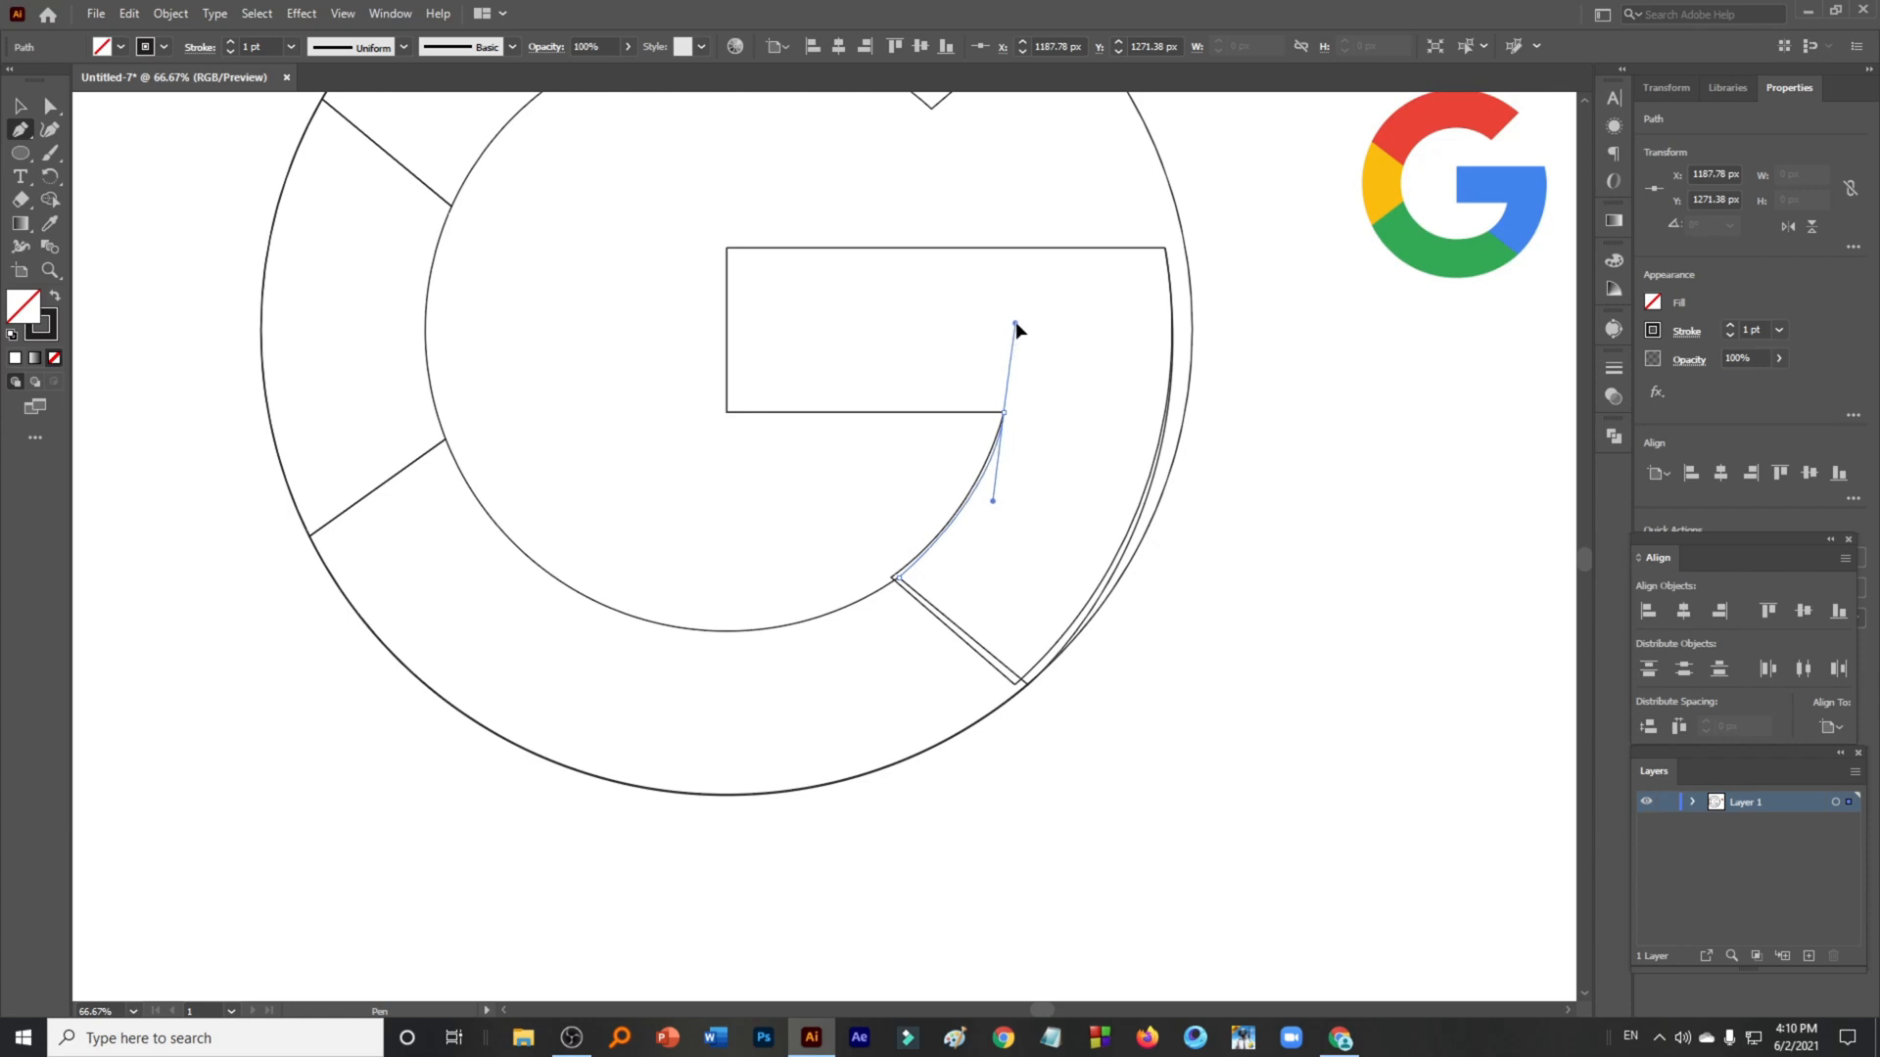
pyautogui.moveTo(1016, 321); pyautogui.dragTo(1017, 321)
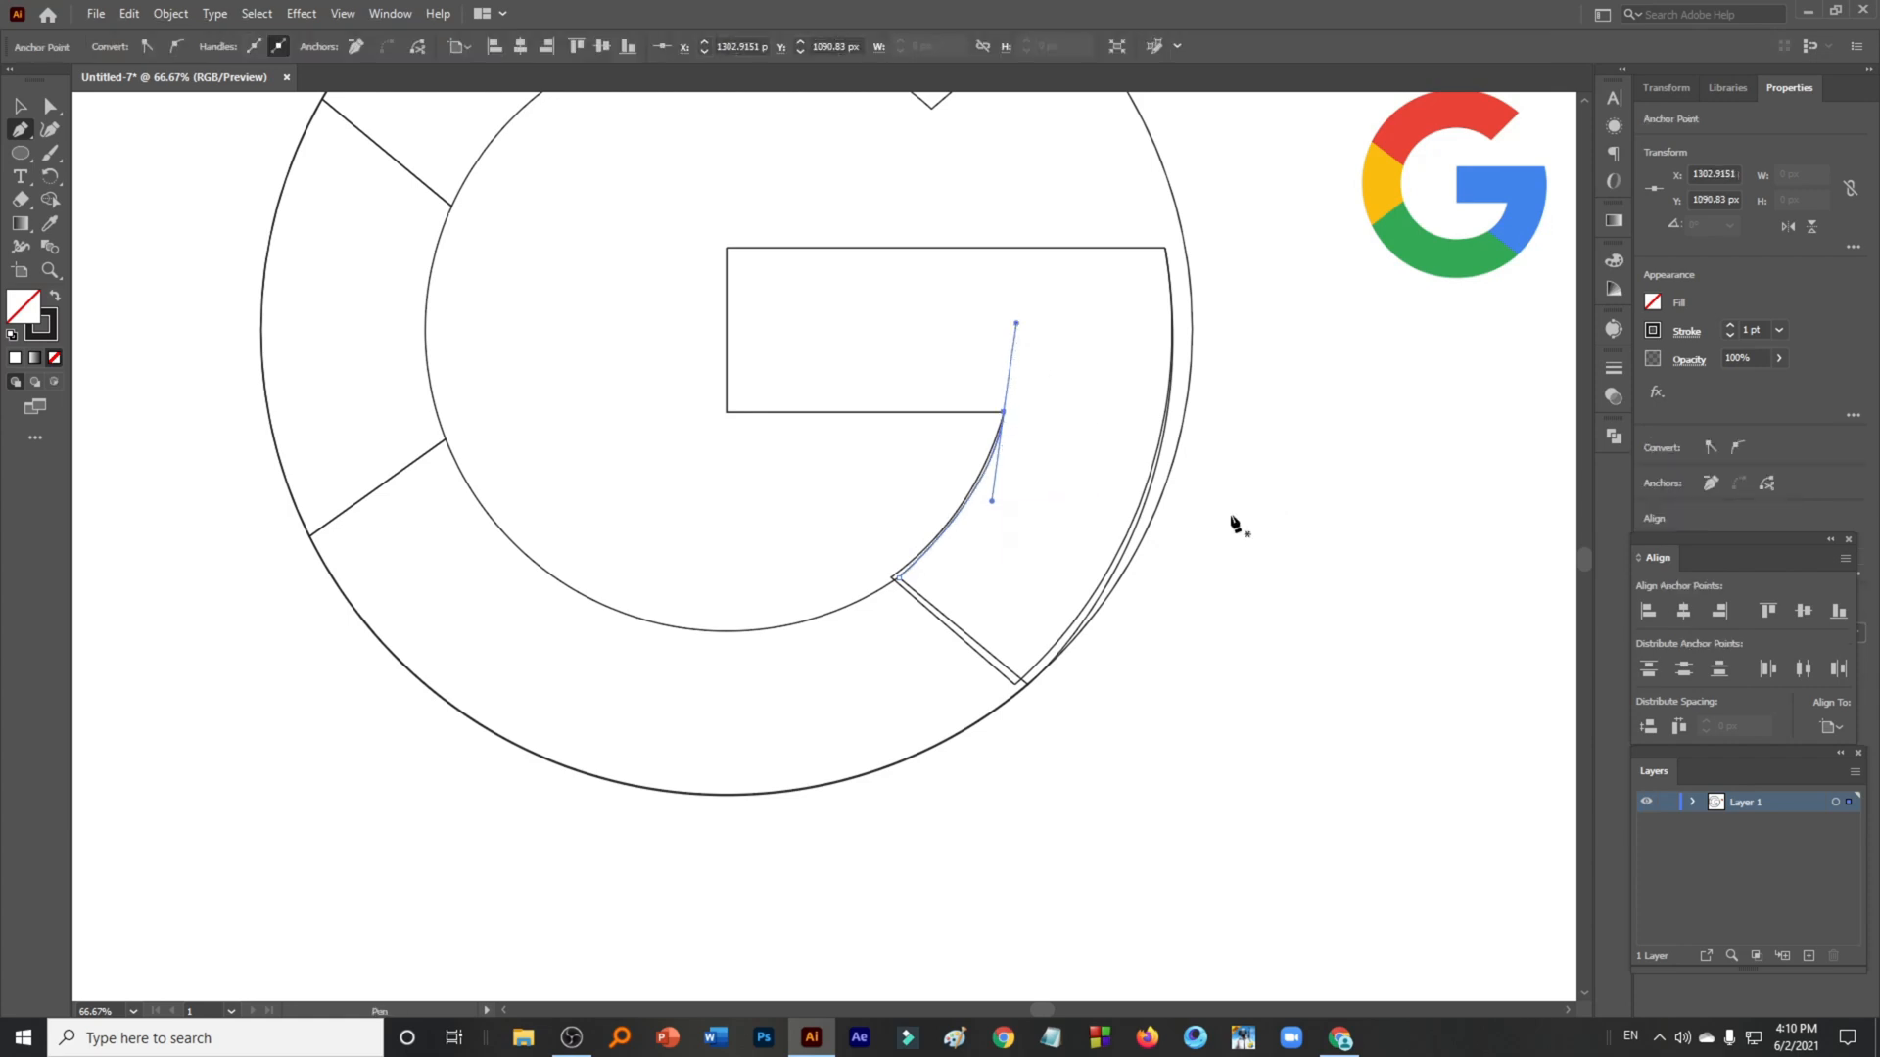
pyautogui.scroll(-2, 1230, 524)
pyautogui.click(19, 105)
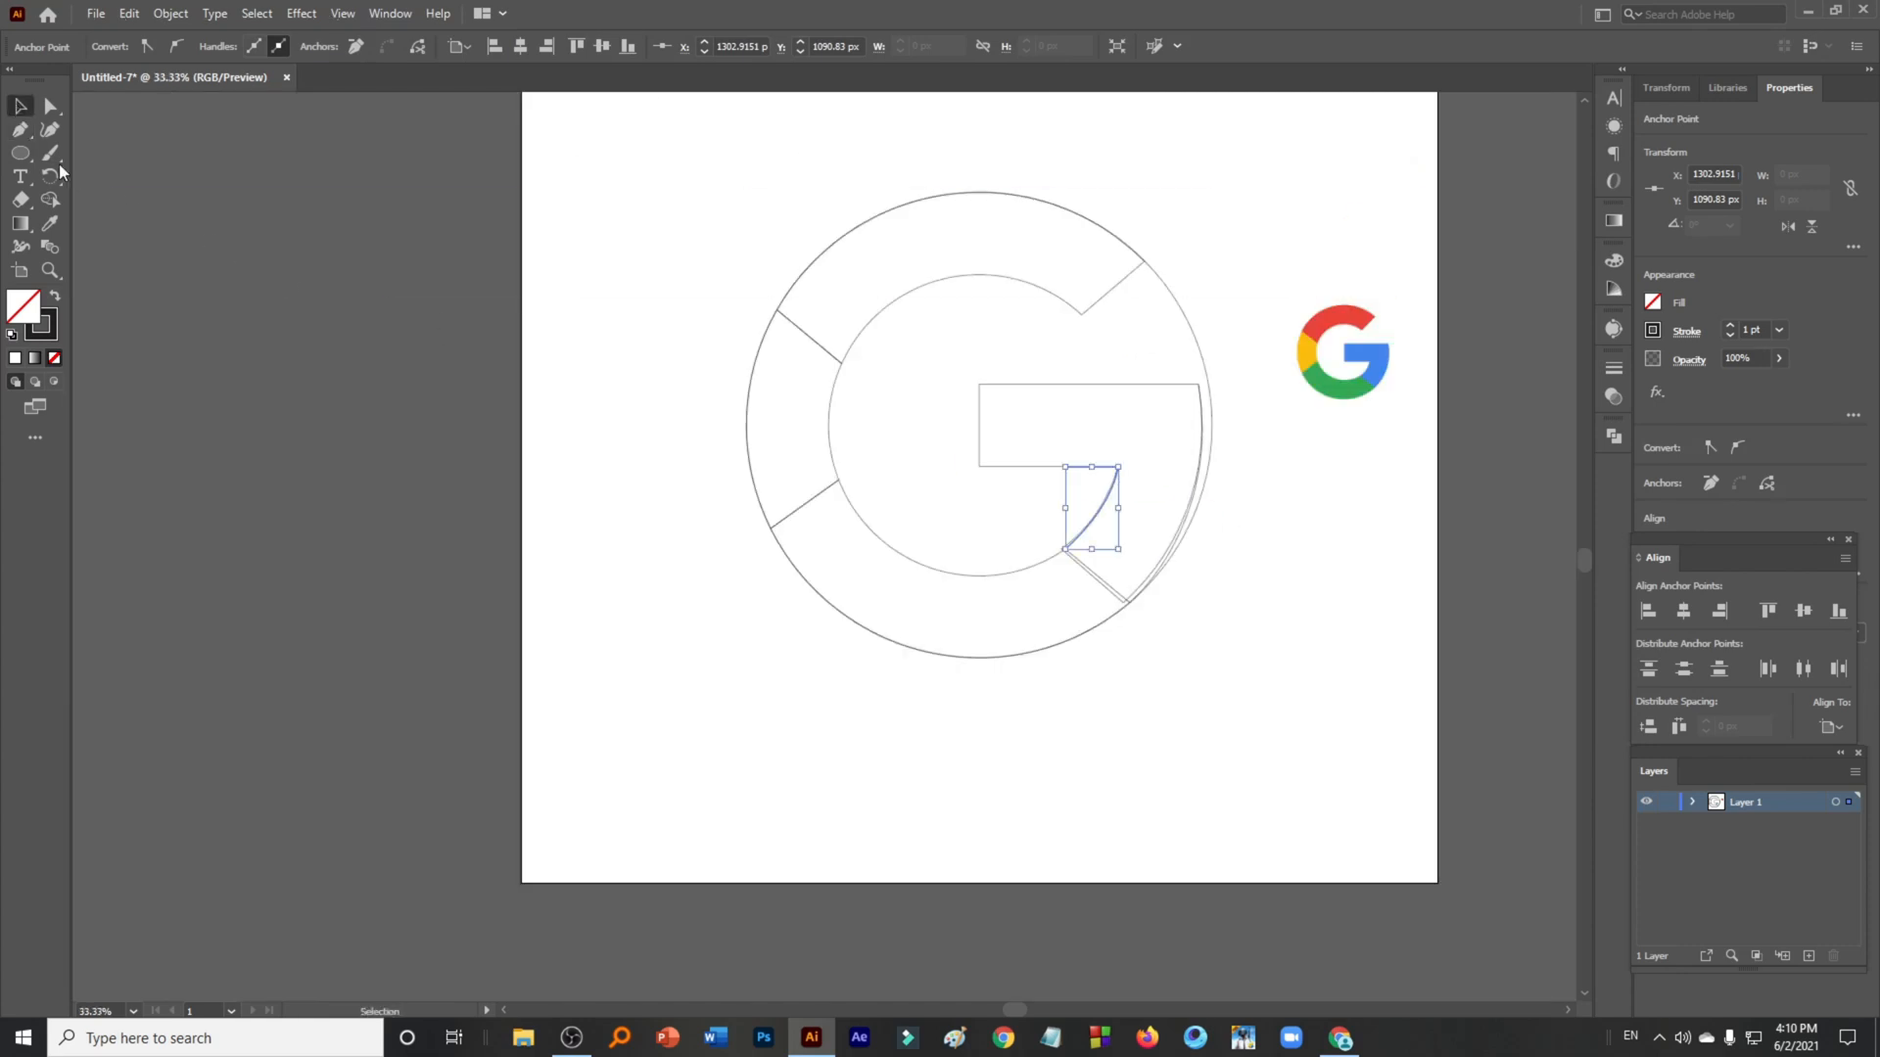
# - Select the enlarged 1017 px circle and delete it
pyautogui.click(1127, 788)
pyautogui.click(1196, 339)
pyautogui.press('Delete')
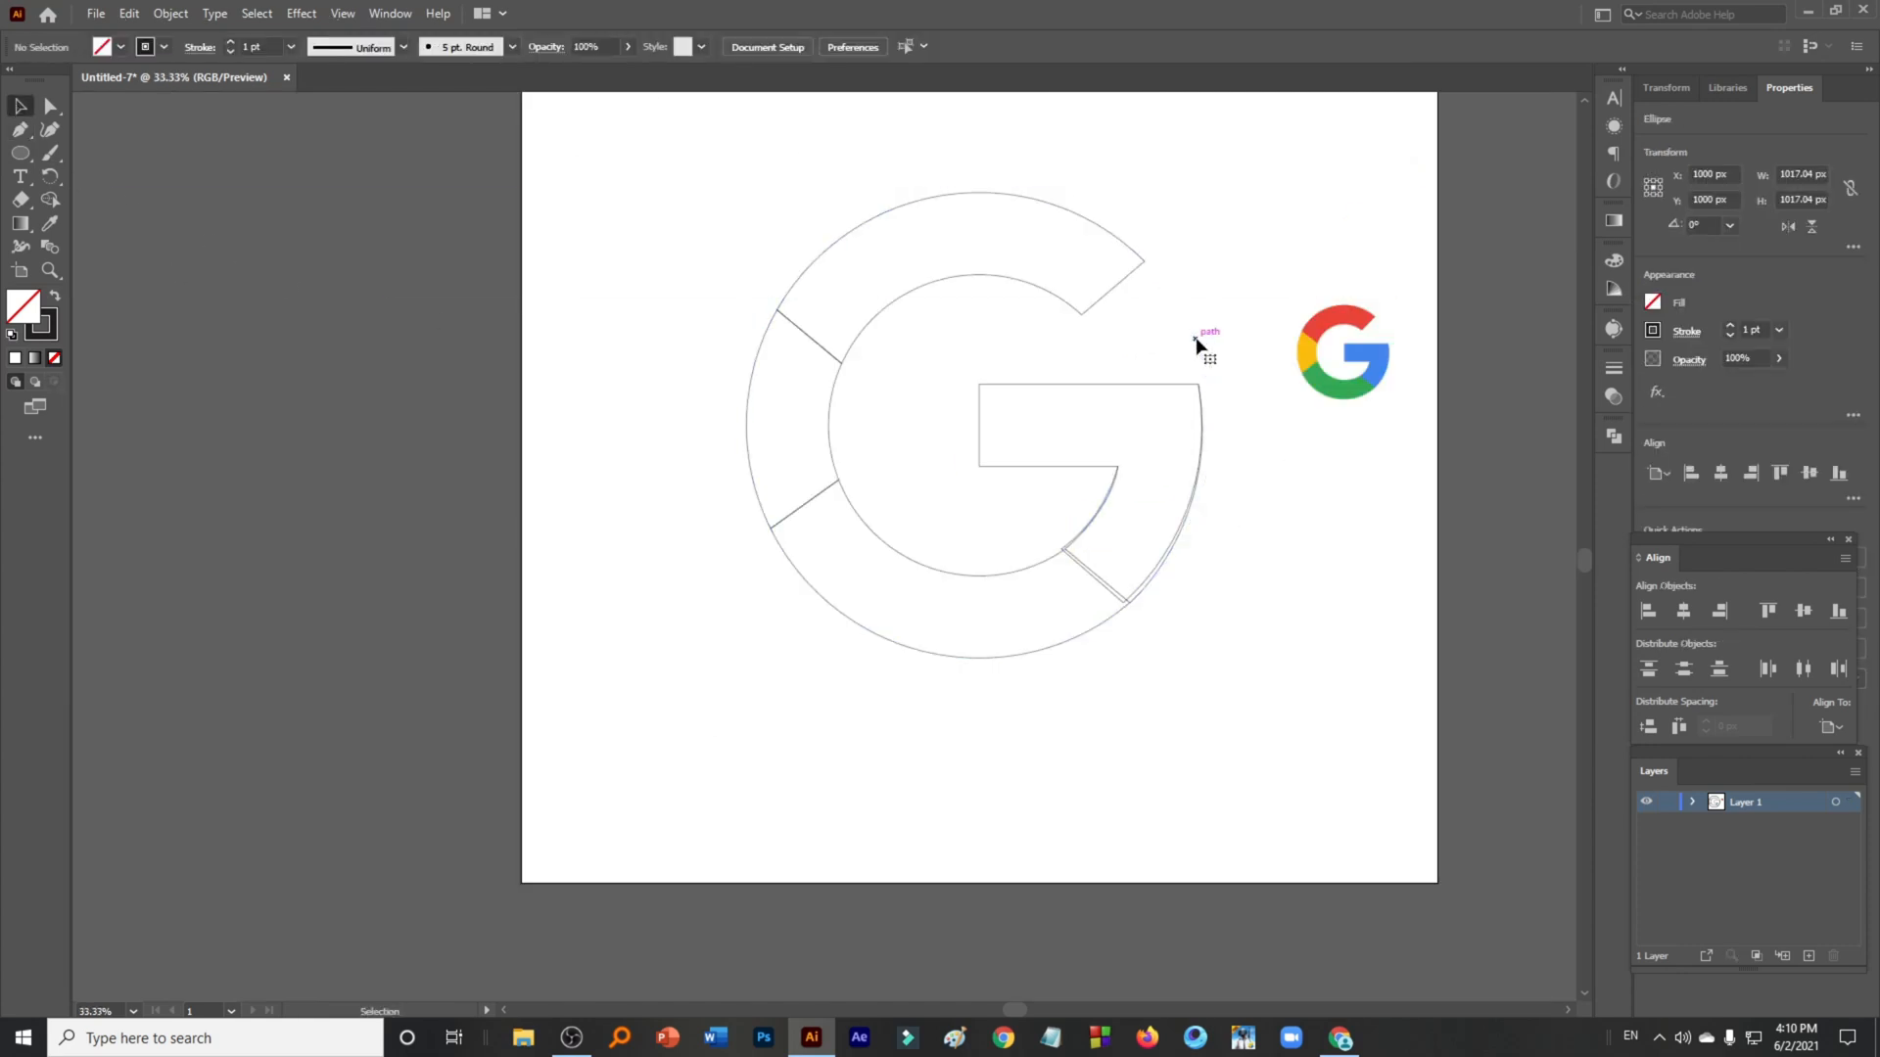
# - Select the lower G shapes and merge the narrow strip between the double diagonal lines into the right piece with Shape Builder
pyautogui.moveTo(1245, 405); pyautogui.dragTo(714, 684)
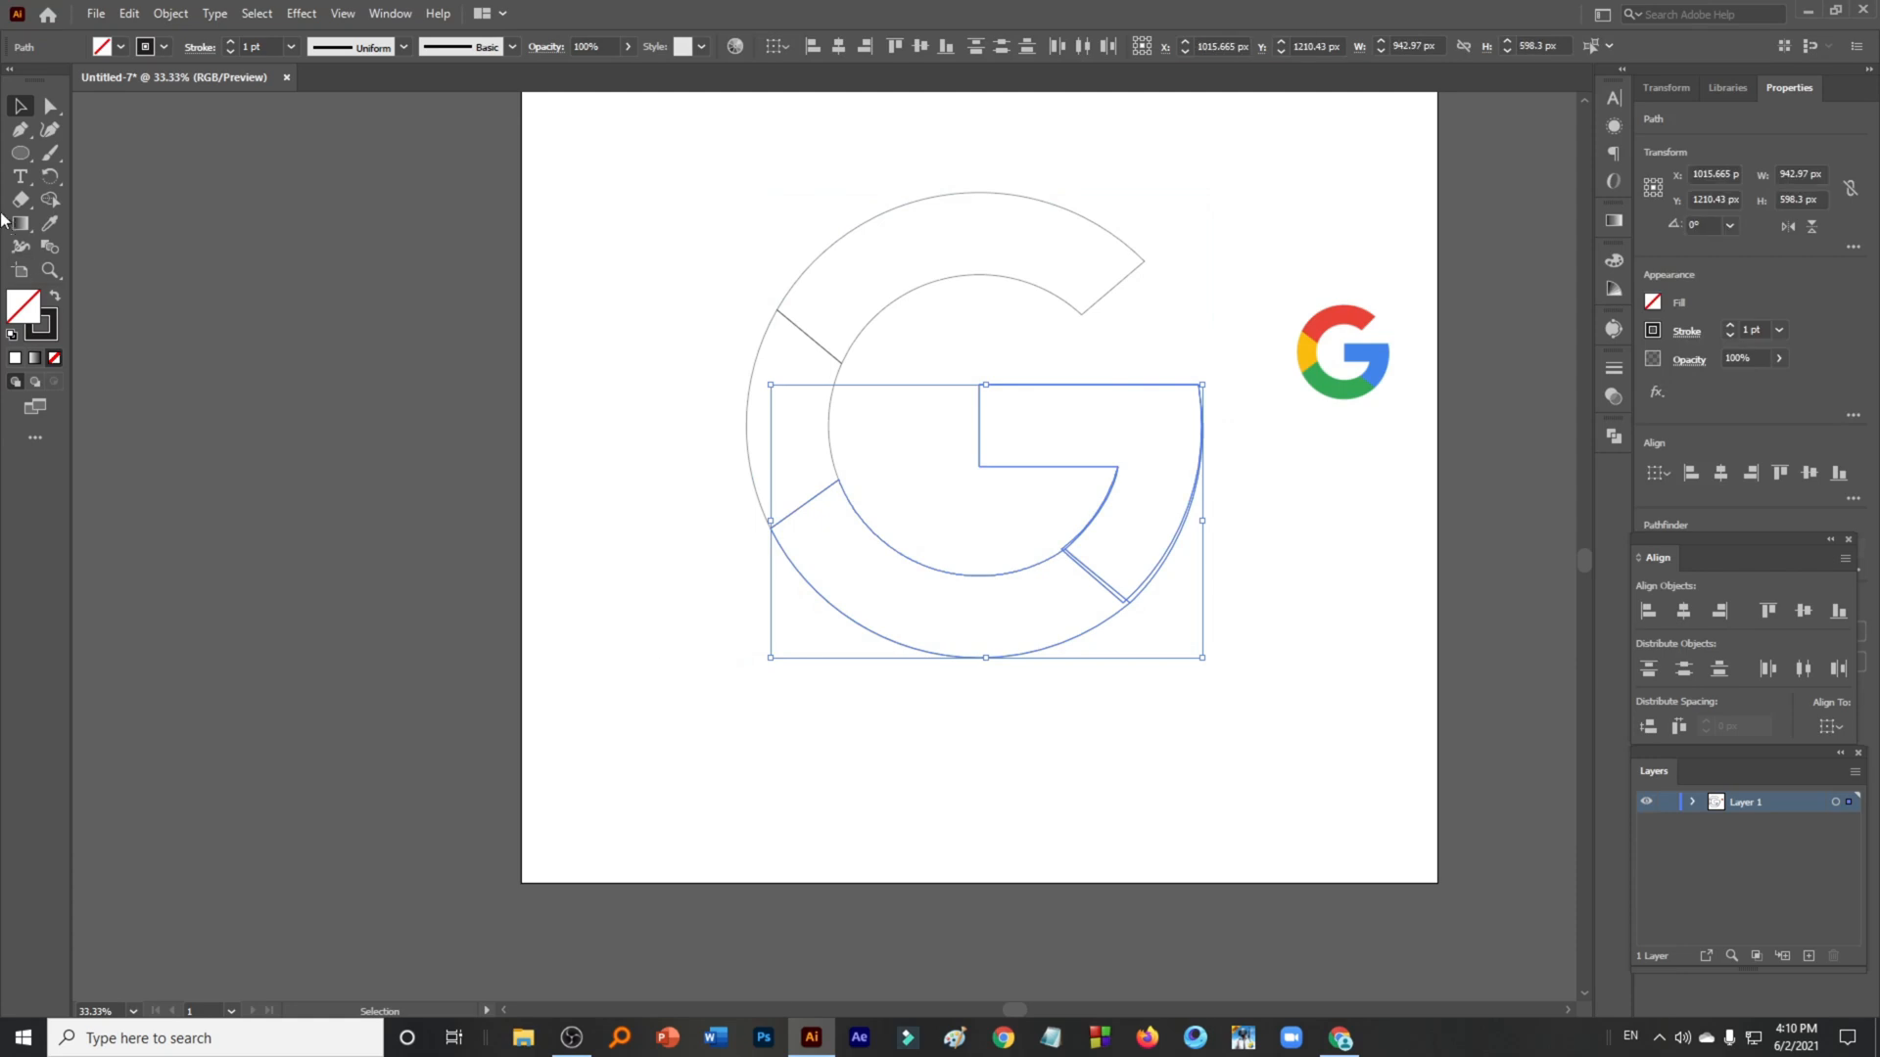
pyautogui.click(50, 199)
pyautogui.scroll(4, 1028, 462)
pyautogui.moveTo(1065, 705); pyautogui.dragTo(691, 436)
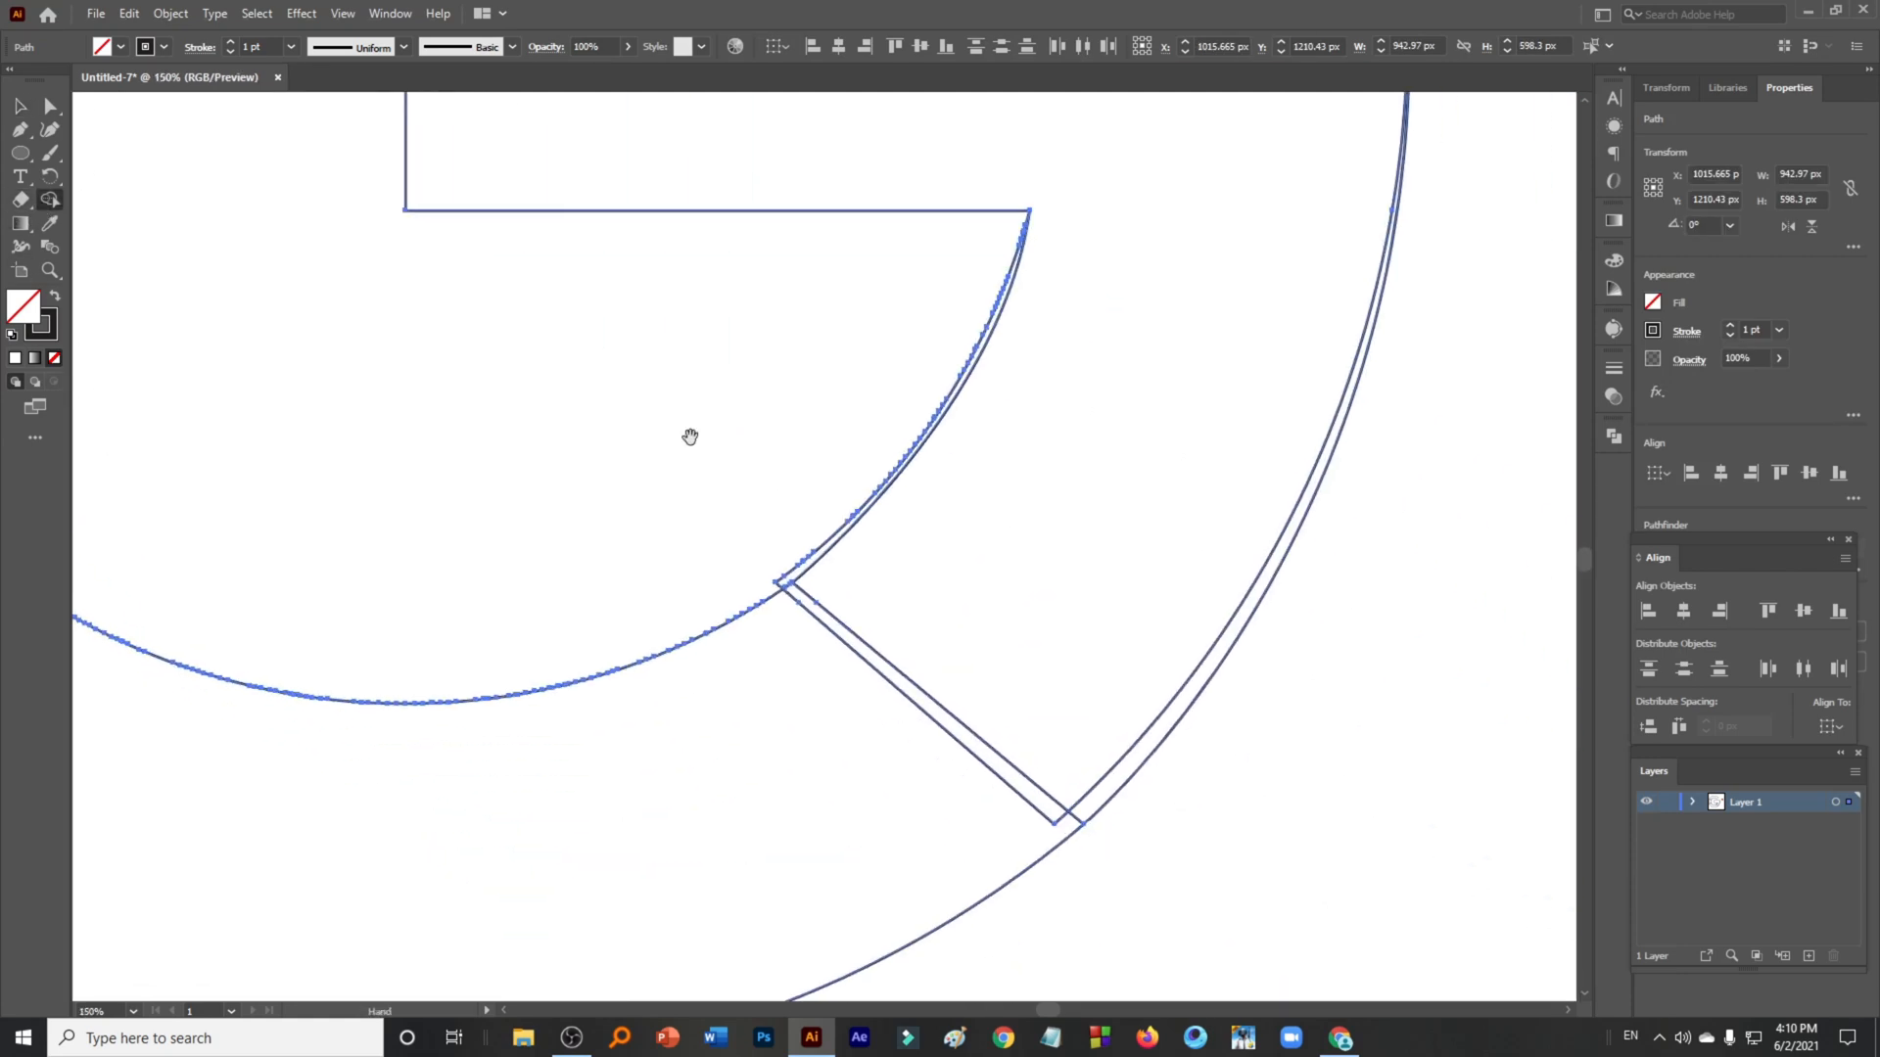
pyautogui.scroll(2, 748, 531)
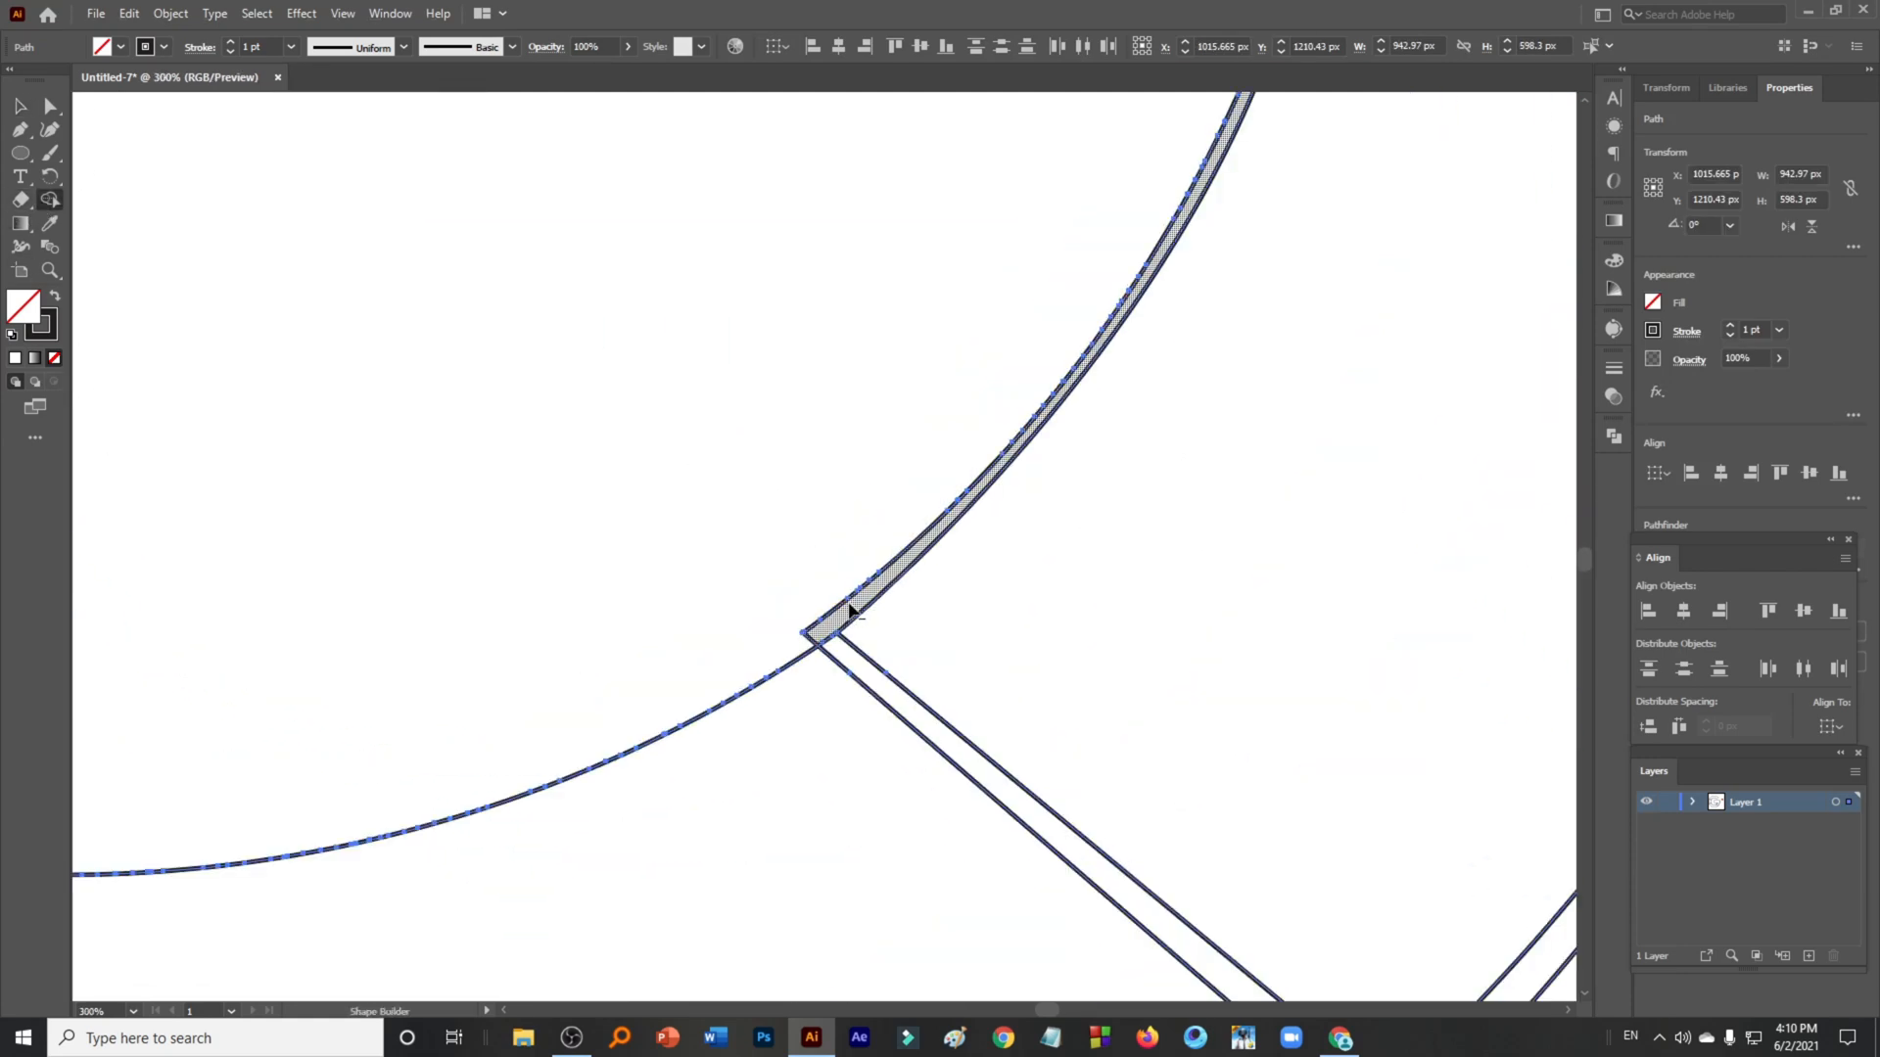
pyautogui.scroll(-2, 708, 489)
pyautogui.moveTo(1003, 632); pyautogui.dragTo(747, 503)
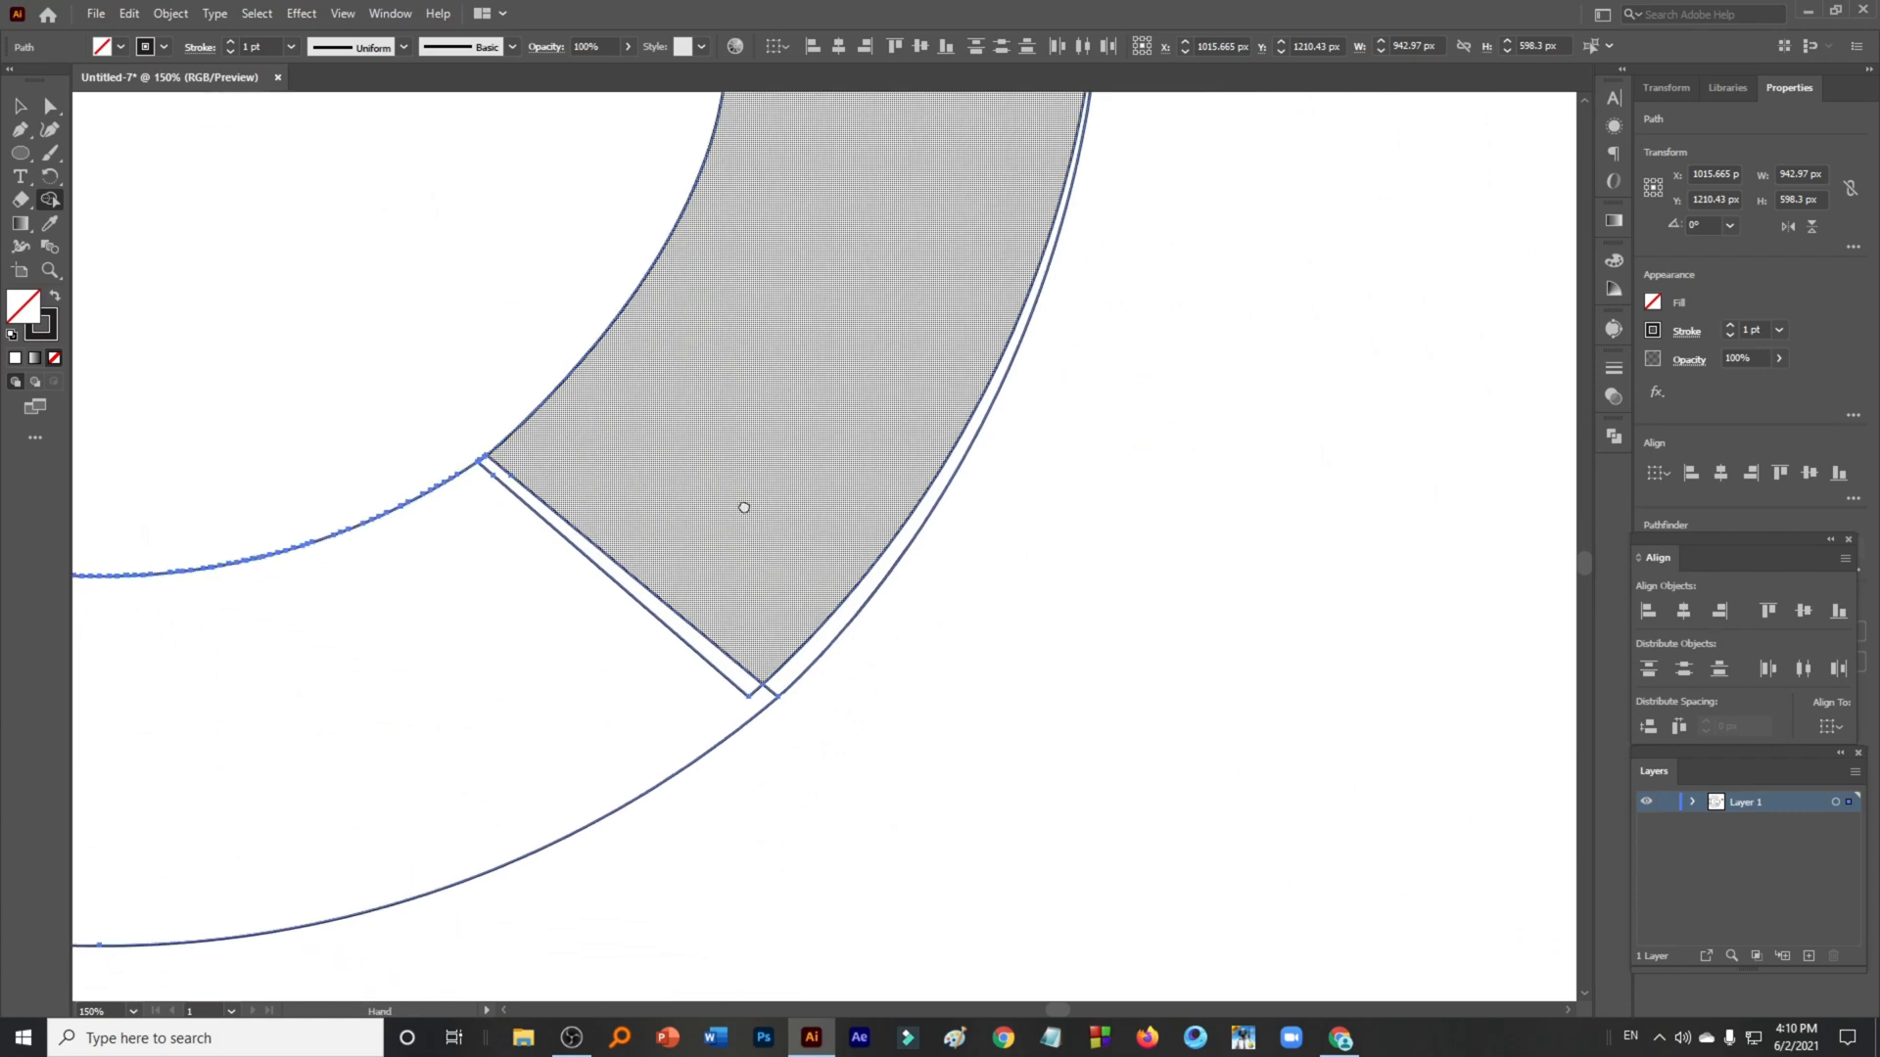
pyautogui.moveTo(674, 695)
pyautogui.mouseDown()
pyautogui.moveTo(713, 660)
pyautogui.moveTo(795, 655)
pyautogui.mouseUp()
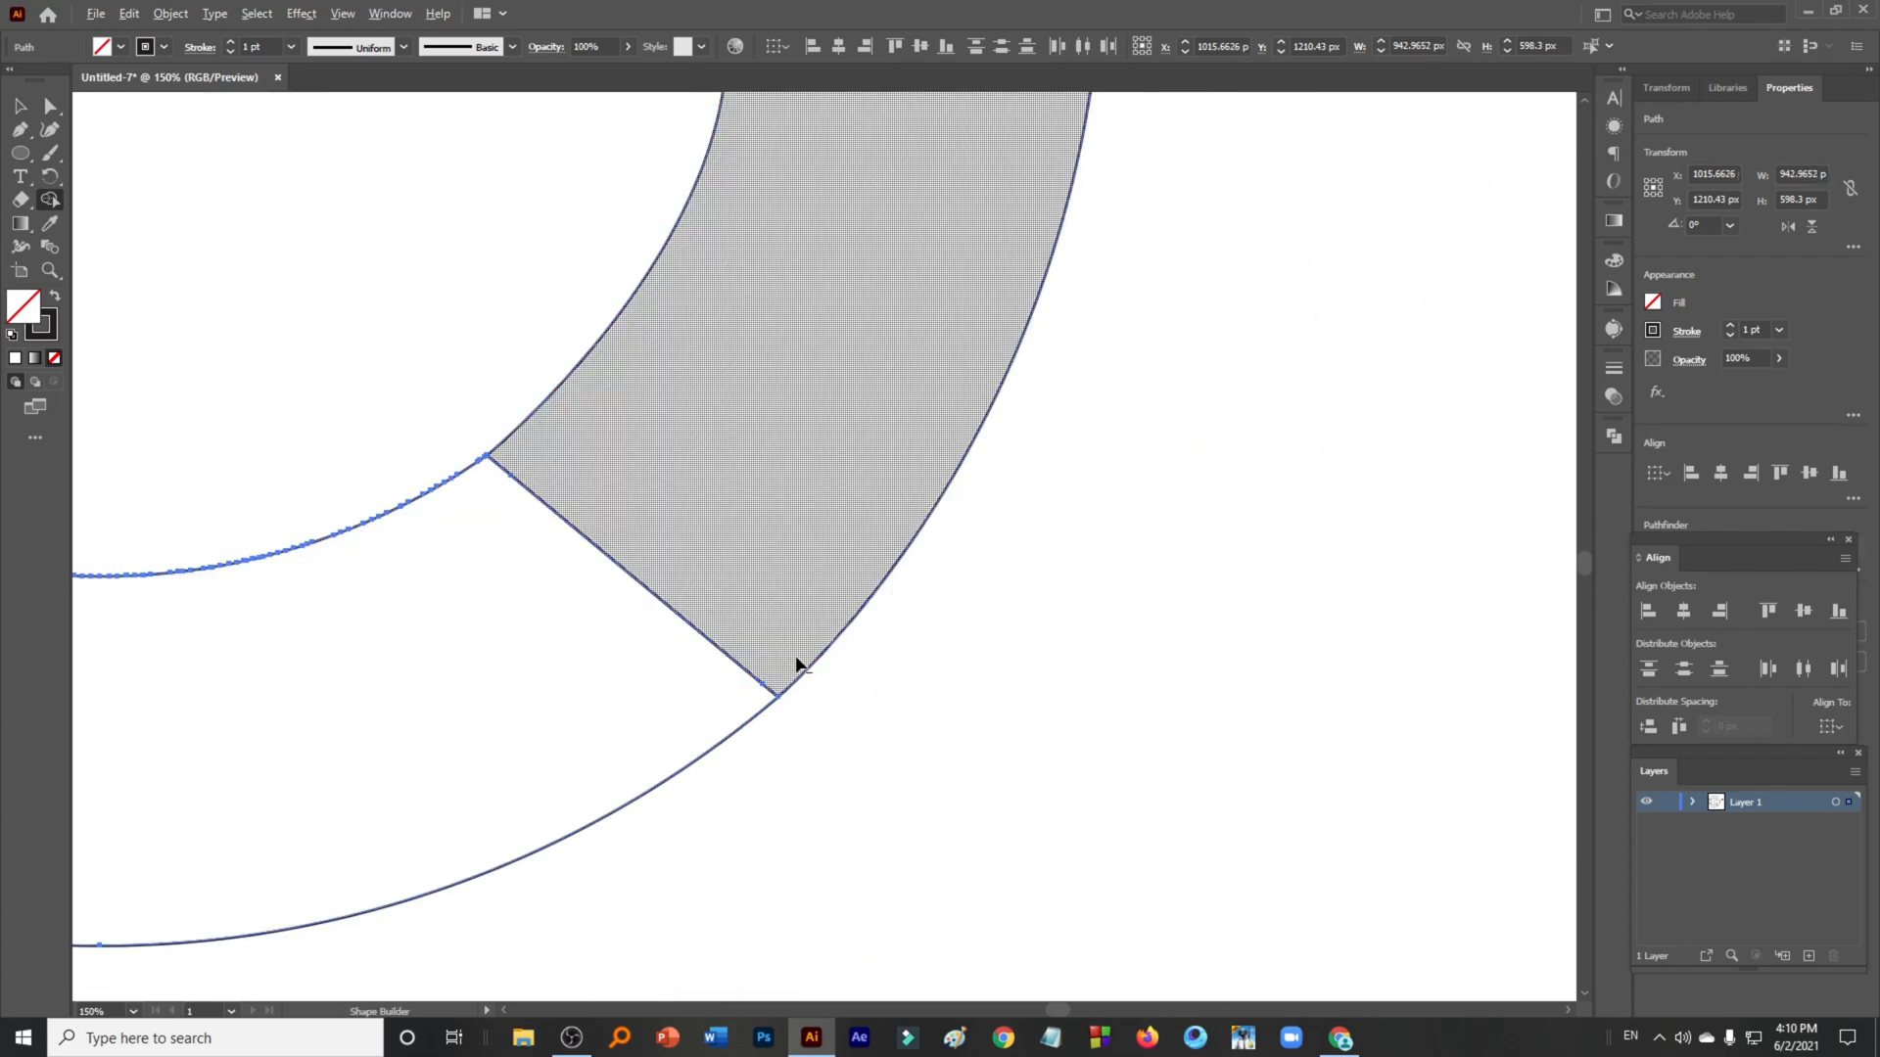
pyautogui.scroll(-3, 795, 655)
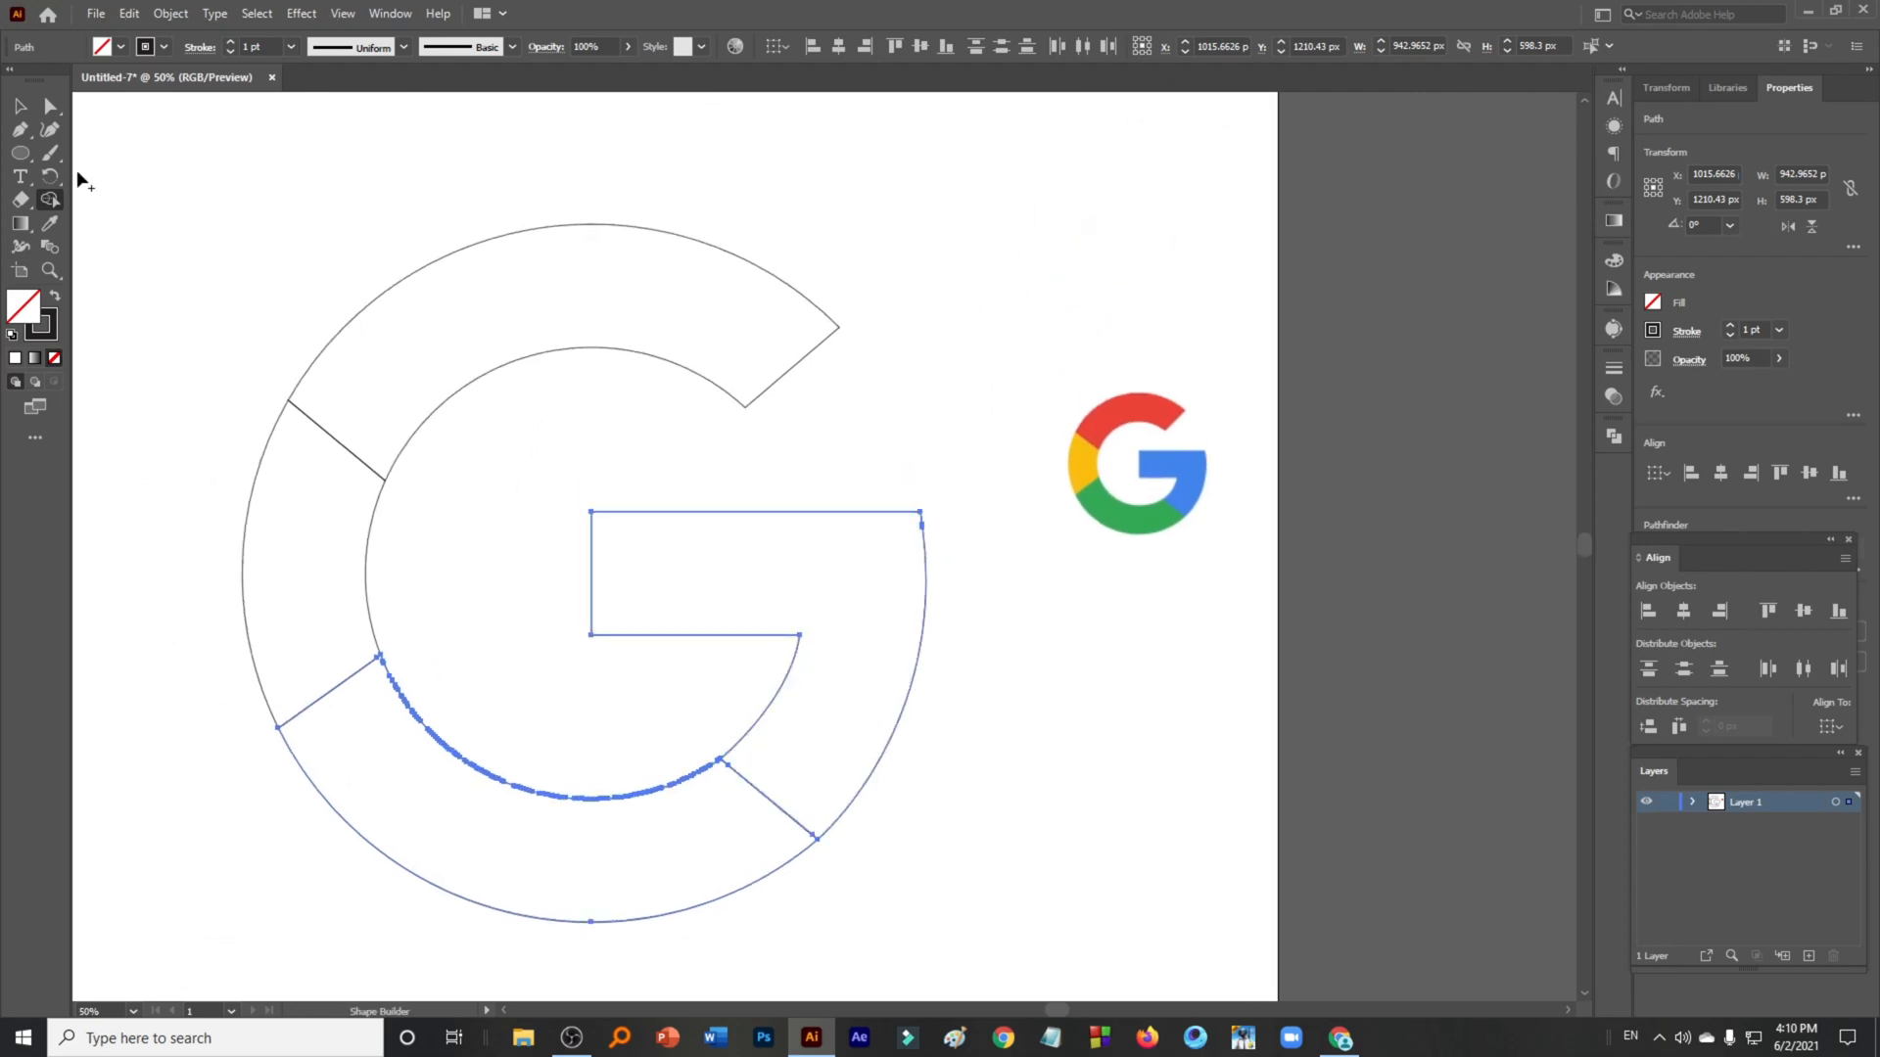
# - Fill the top segment of the G with red sampled from the reference logo using the Eyedropper
pyautogui.click(19, 105)
pyautogui.click(1045, 724)
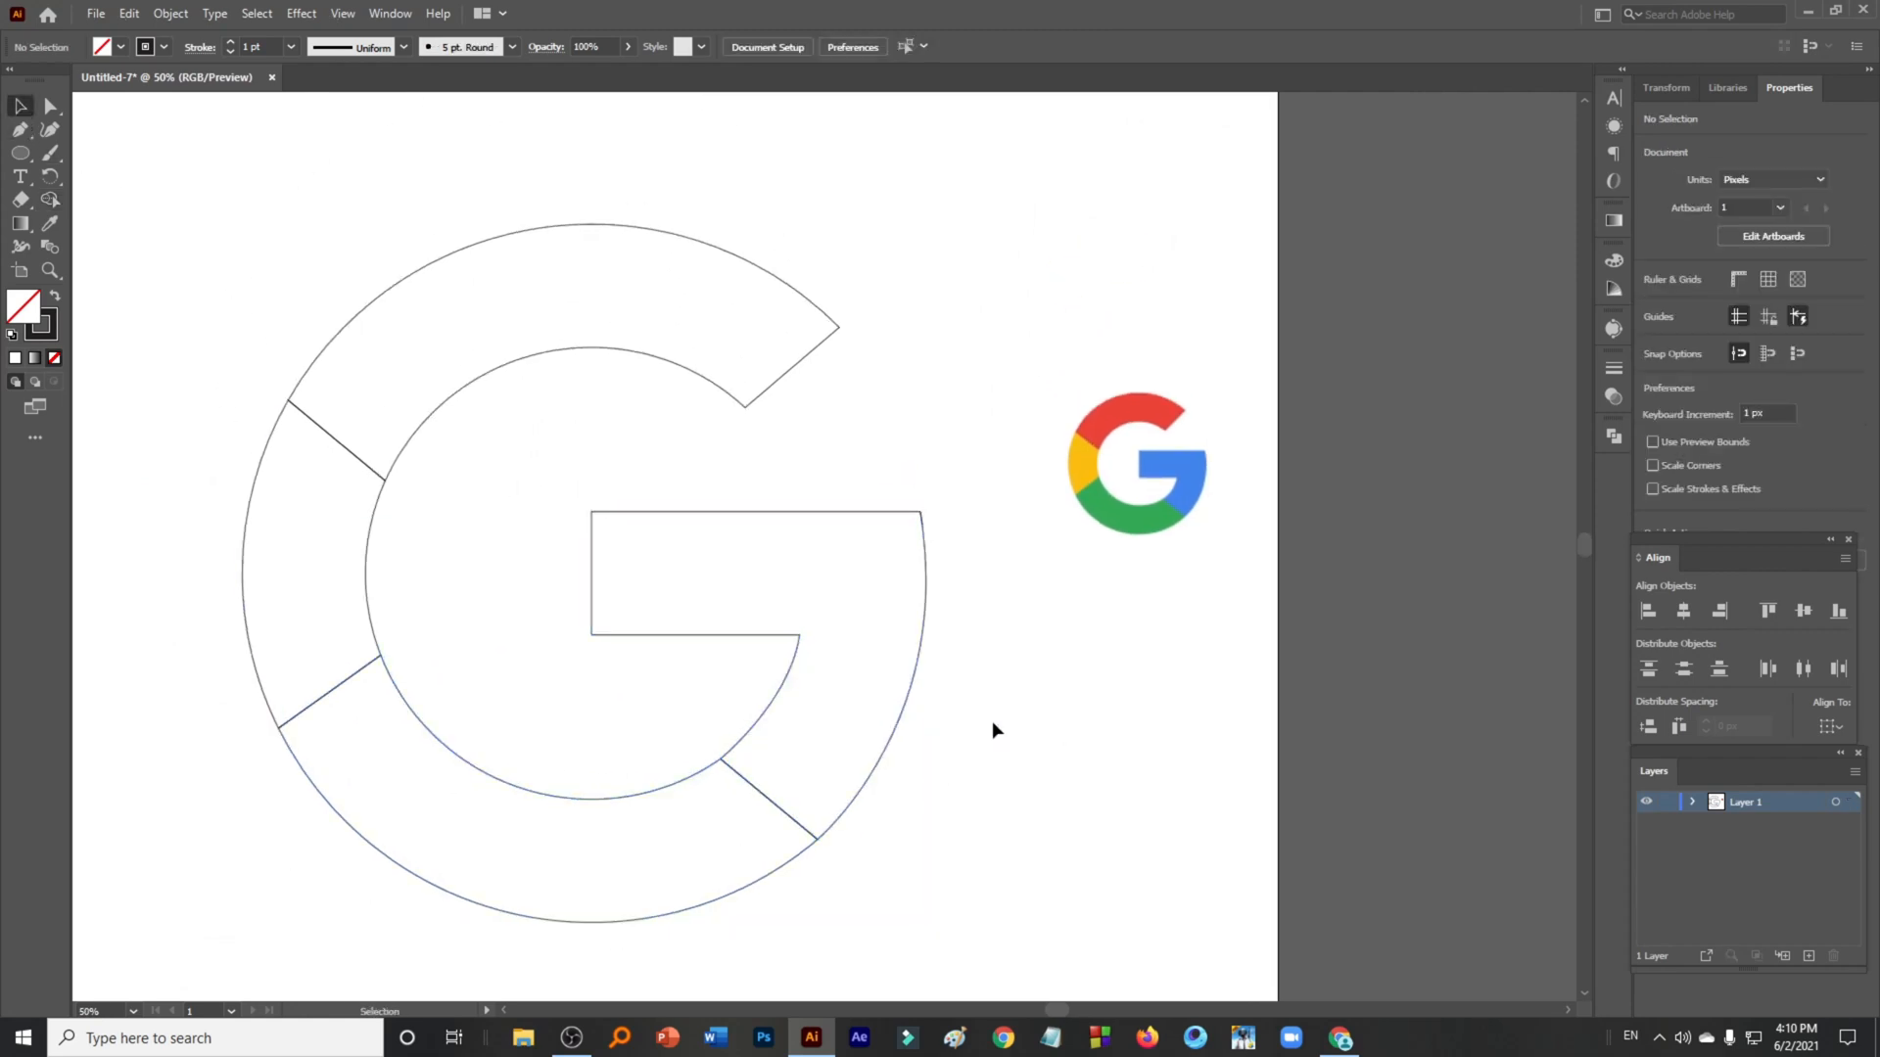
pyautogui.moveTo(990, 747); pyautogui.dragTo(1176, 661)
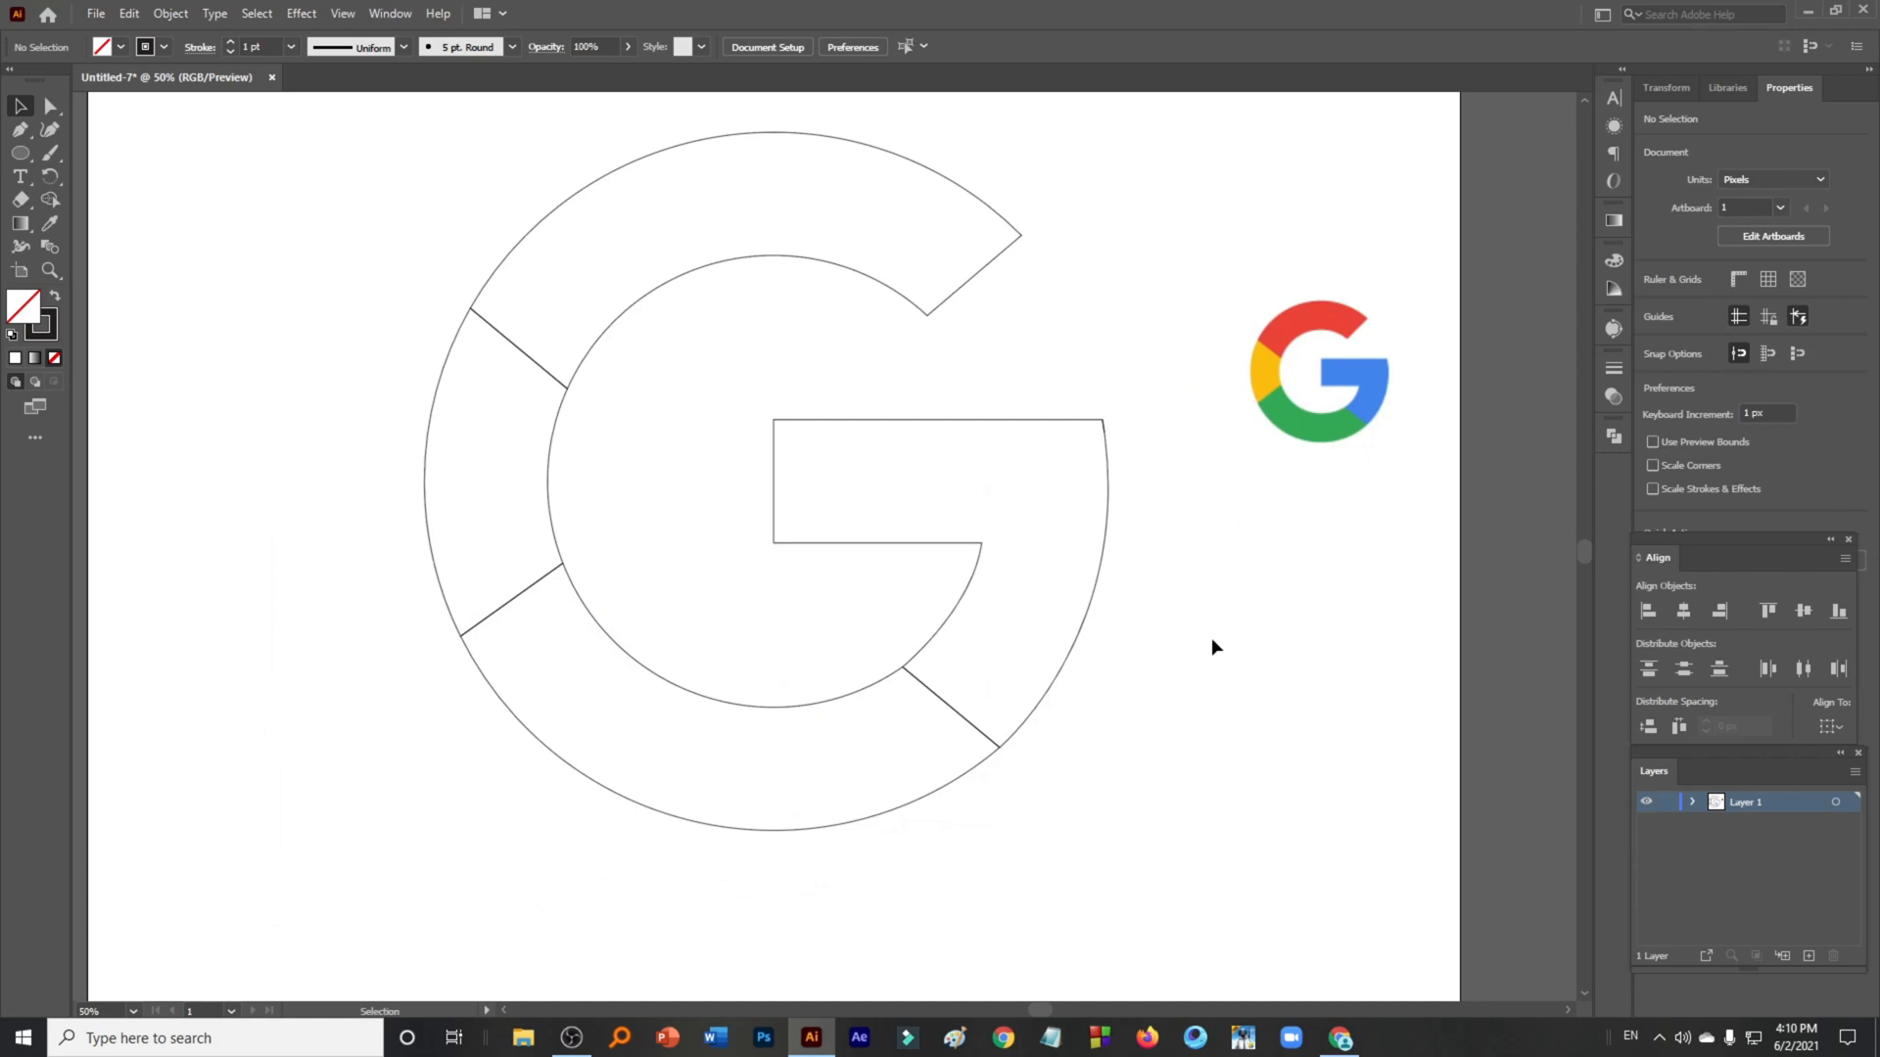
pyautogui.scroll(-2, 1214, 638)
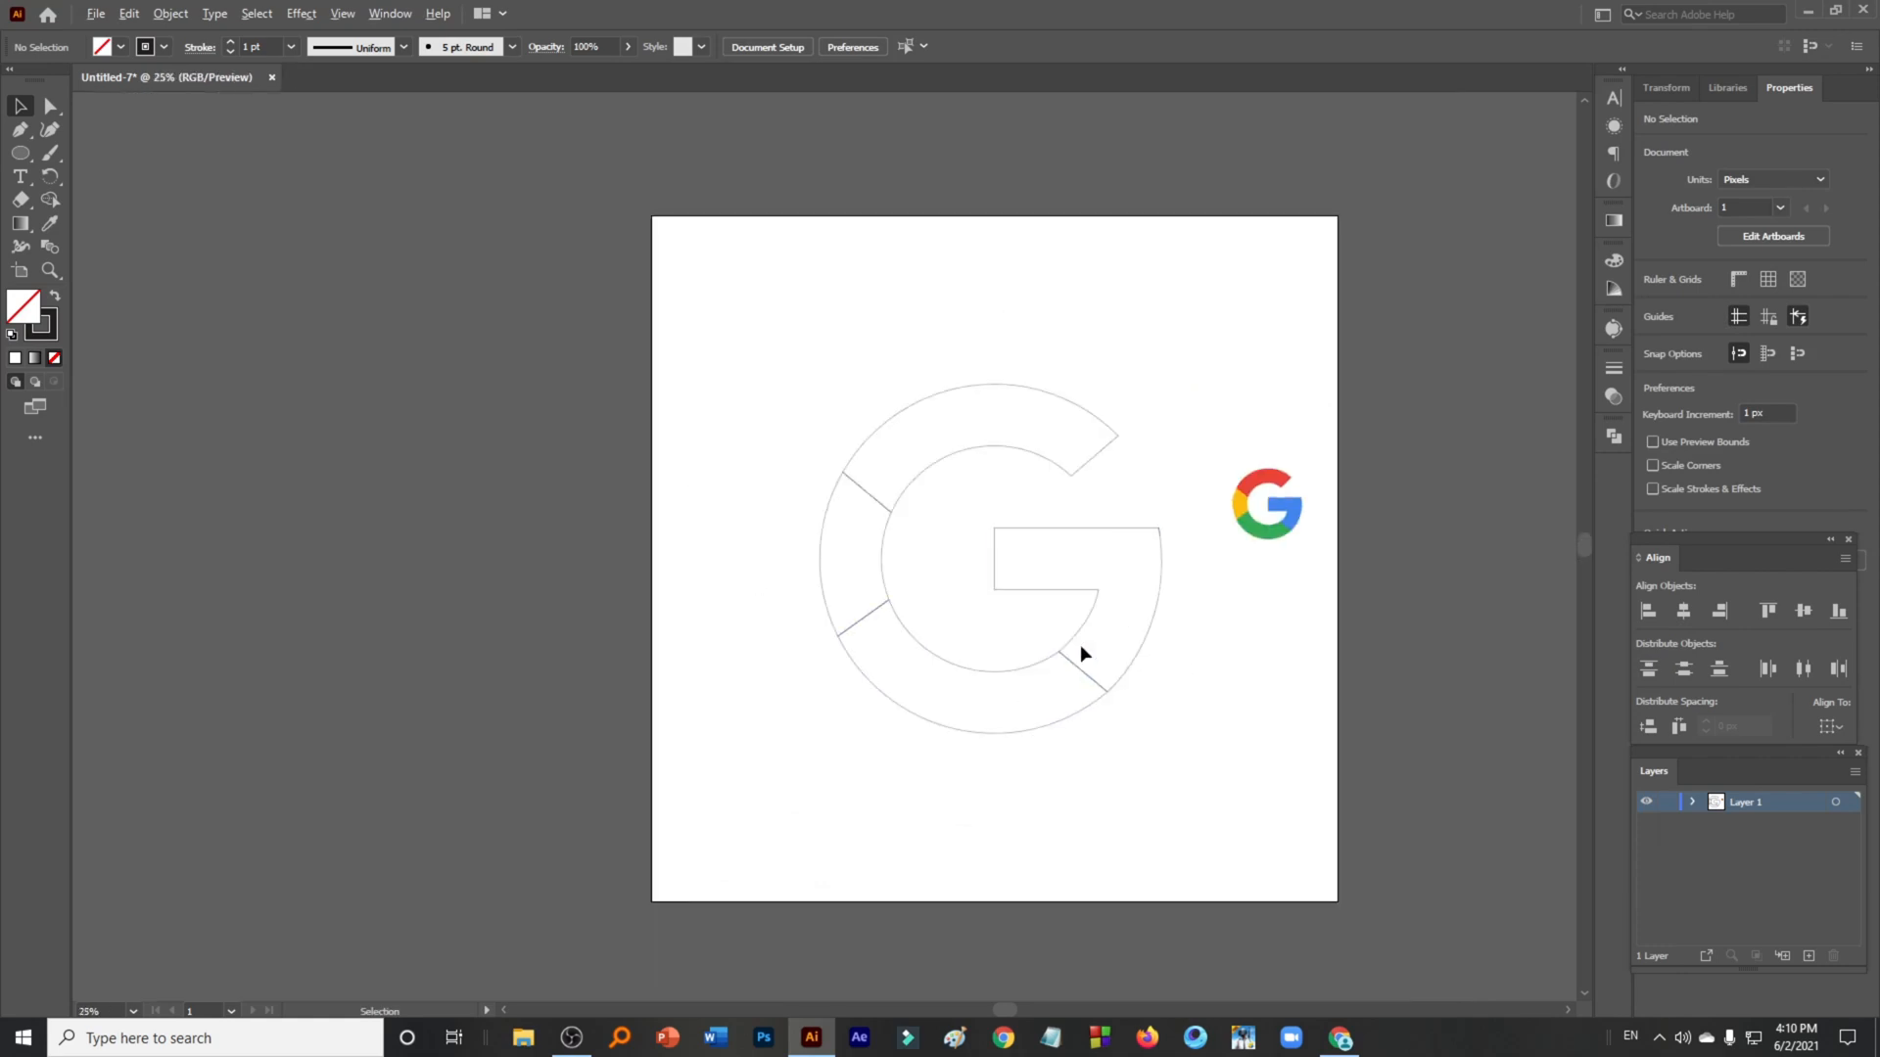
pyautogui.scroll(2, 1079, 644)
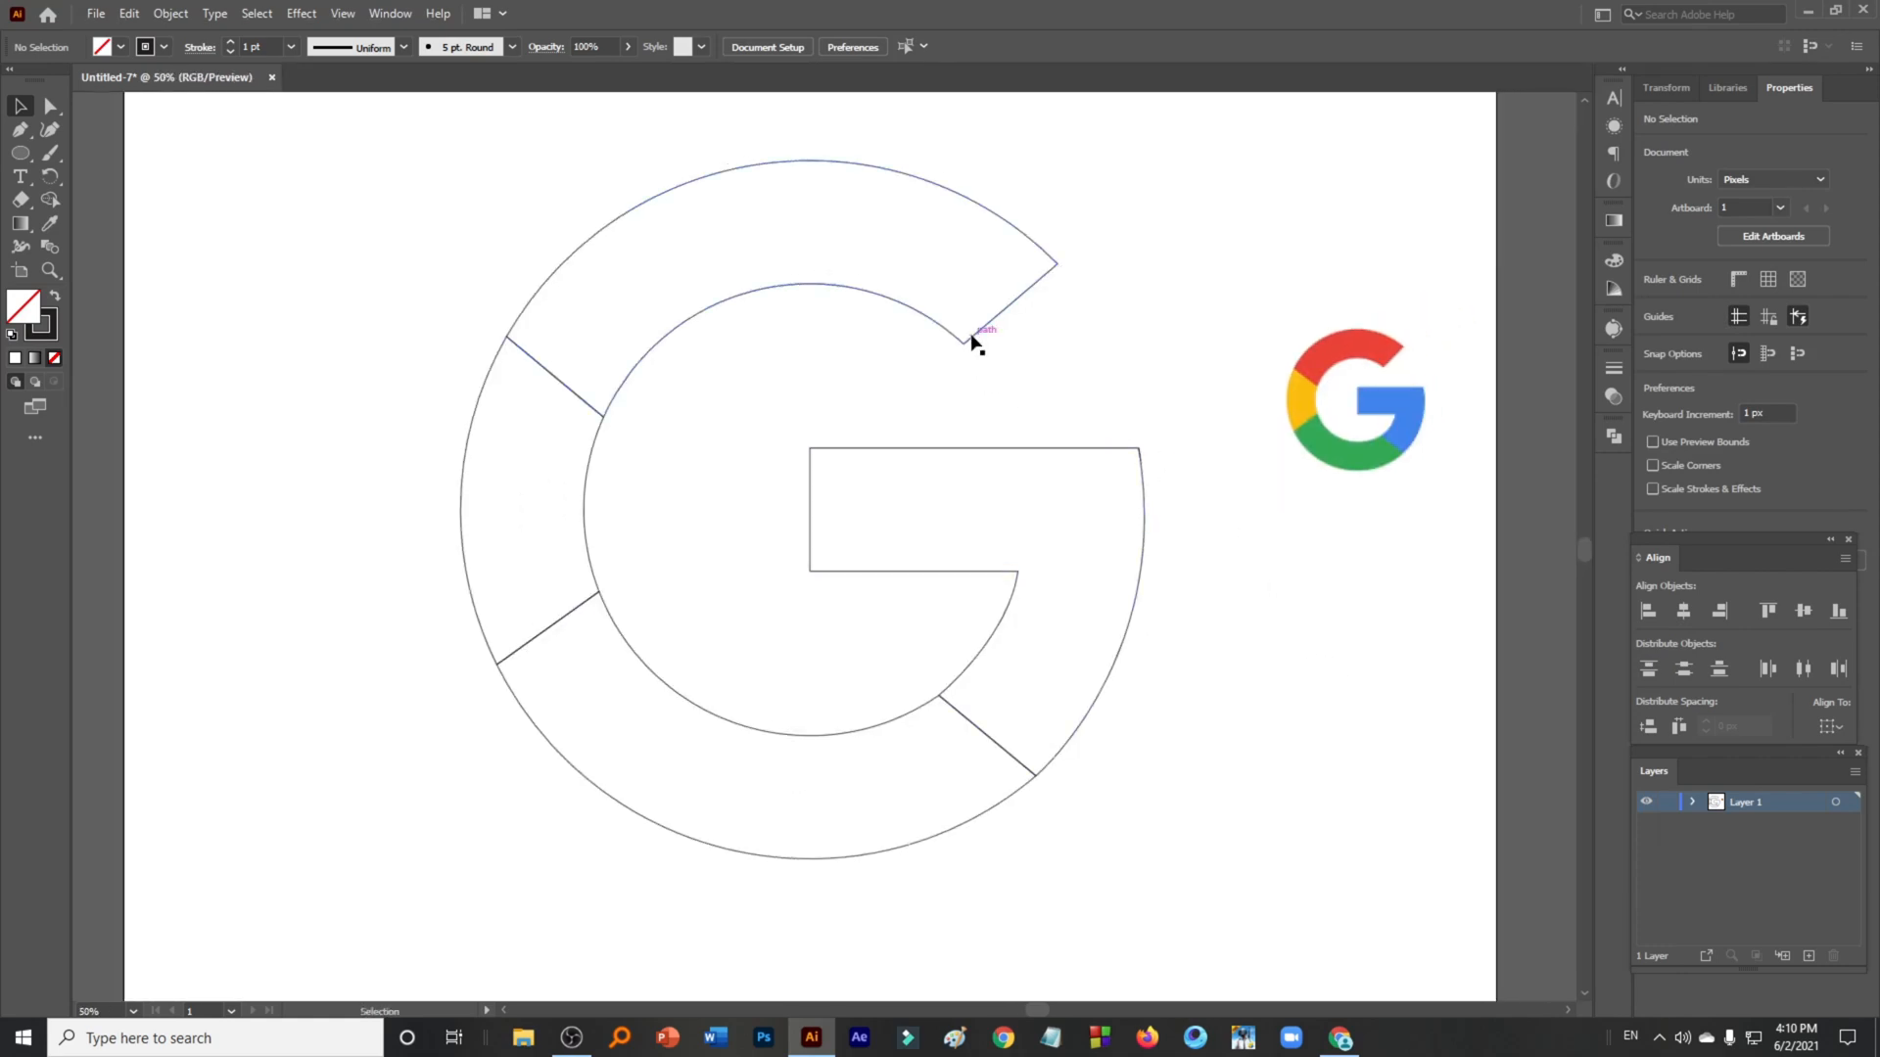
pyautogui.click(972, 341)
pyautogui.click(51, 225)
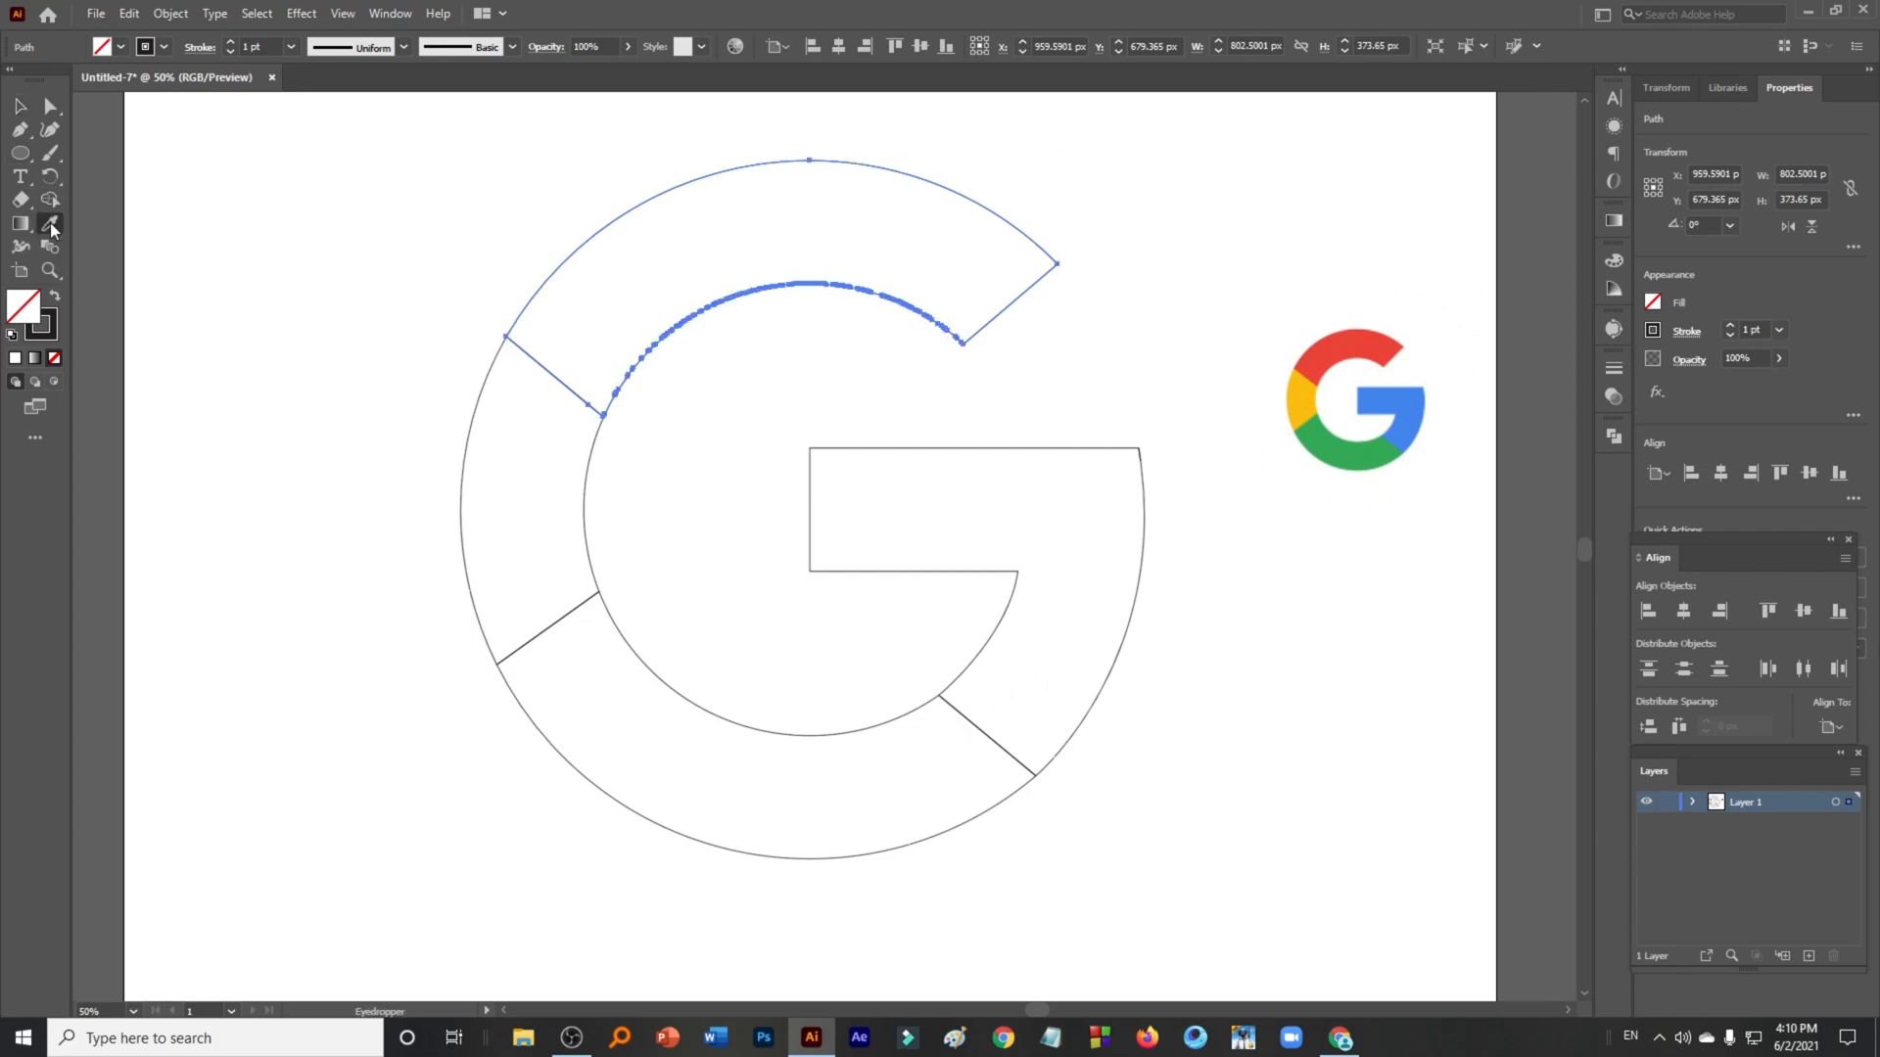
pyautogui.click(1318, 352)
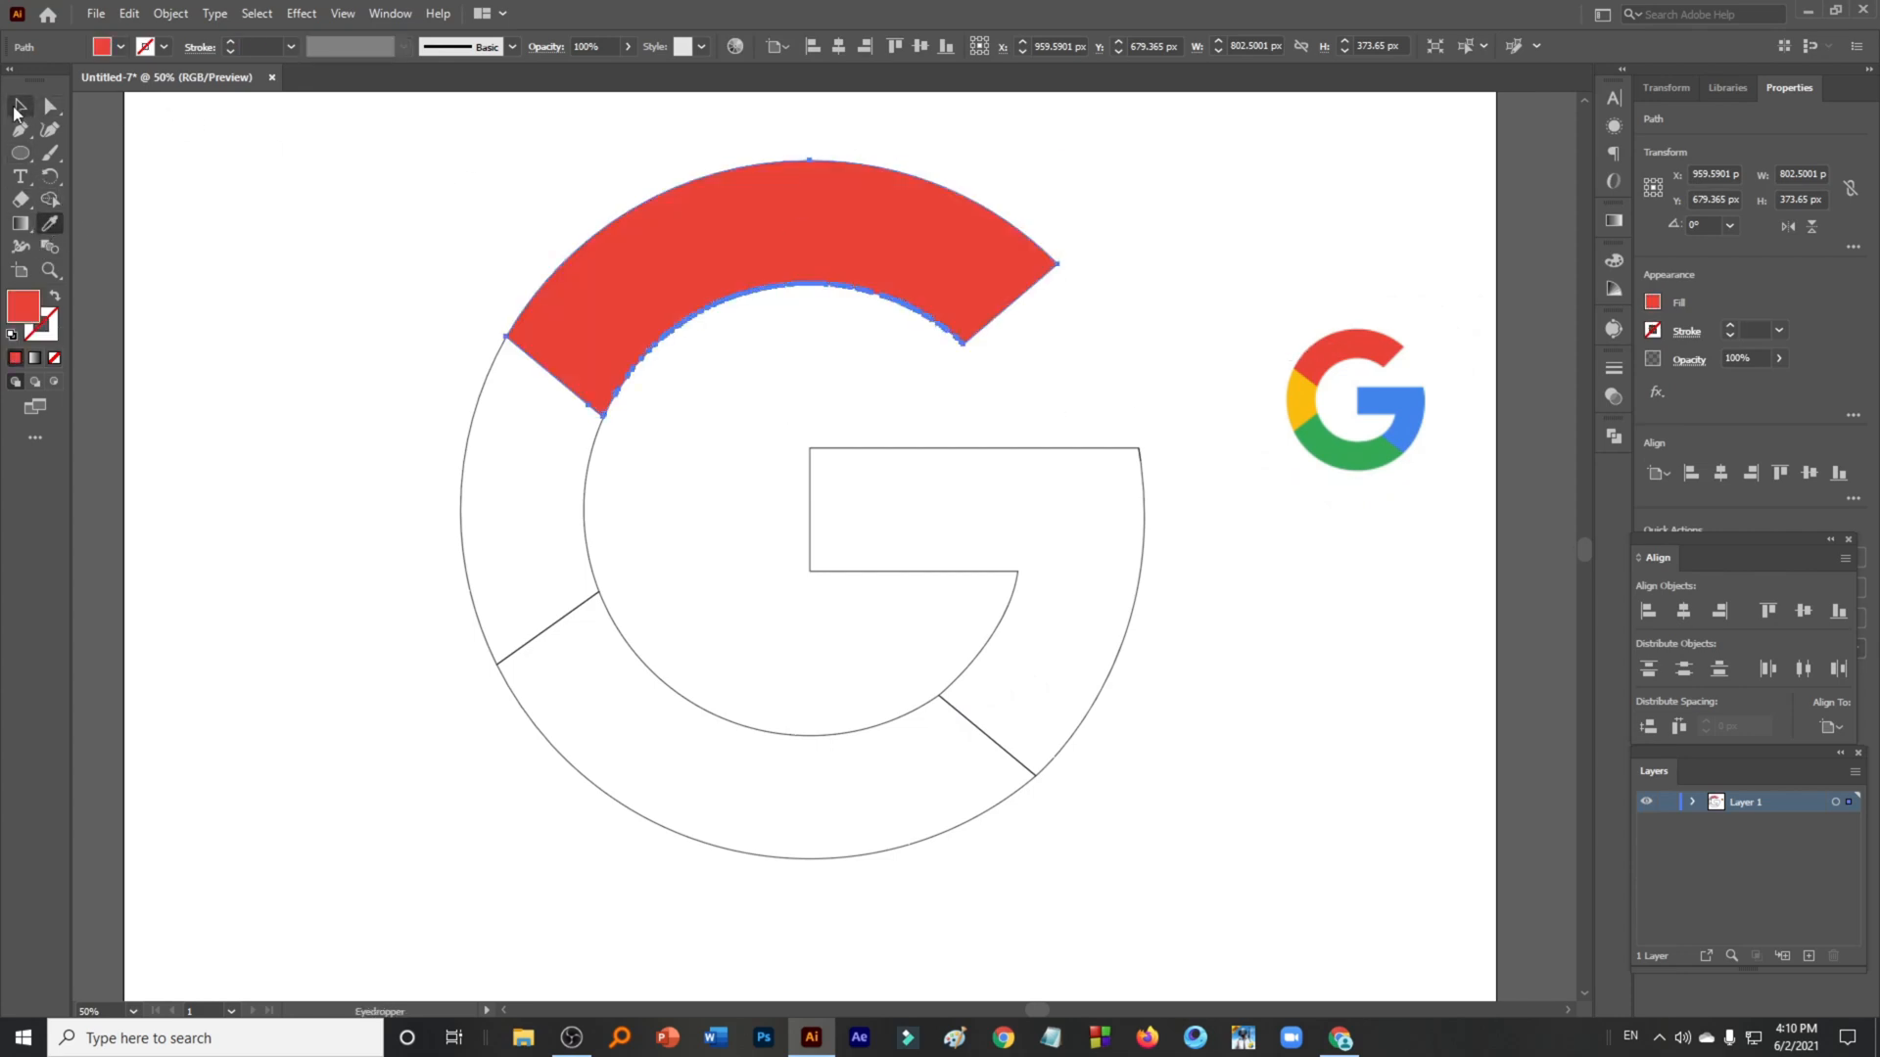
# - Fill the left segment of the G with yellow sampled from the reference logo
pyautogui.click(18, 108)
pyautogui.click(255, 373)
pyautogui.click(463, 455)
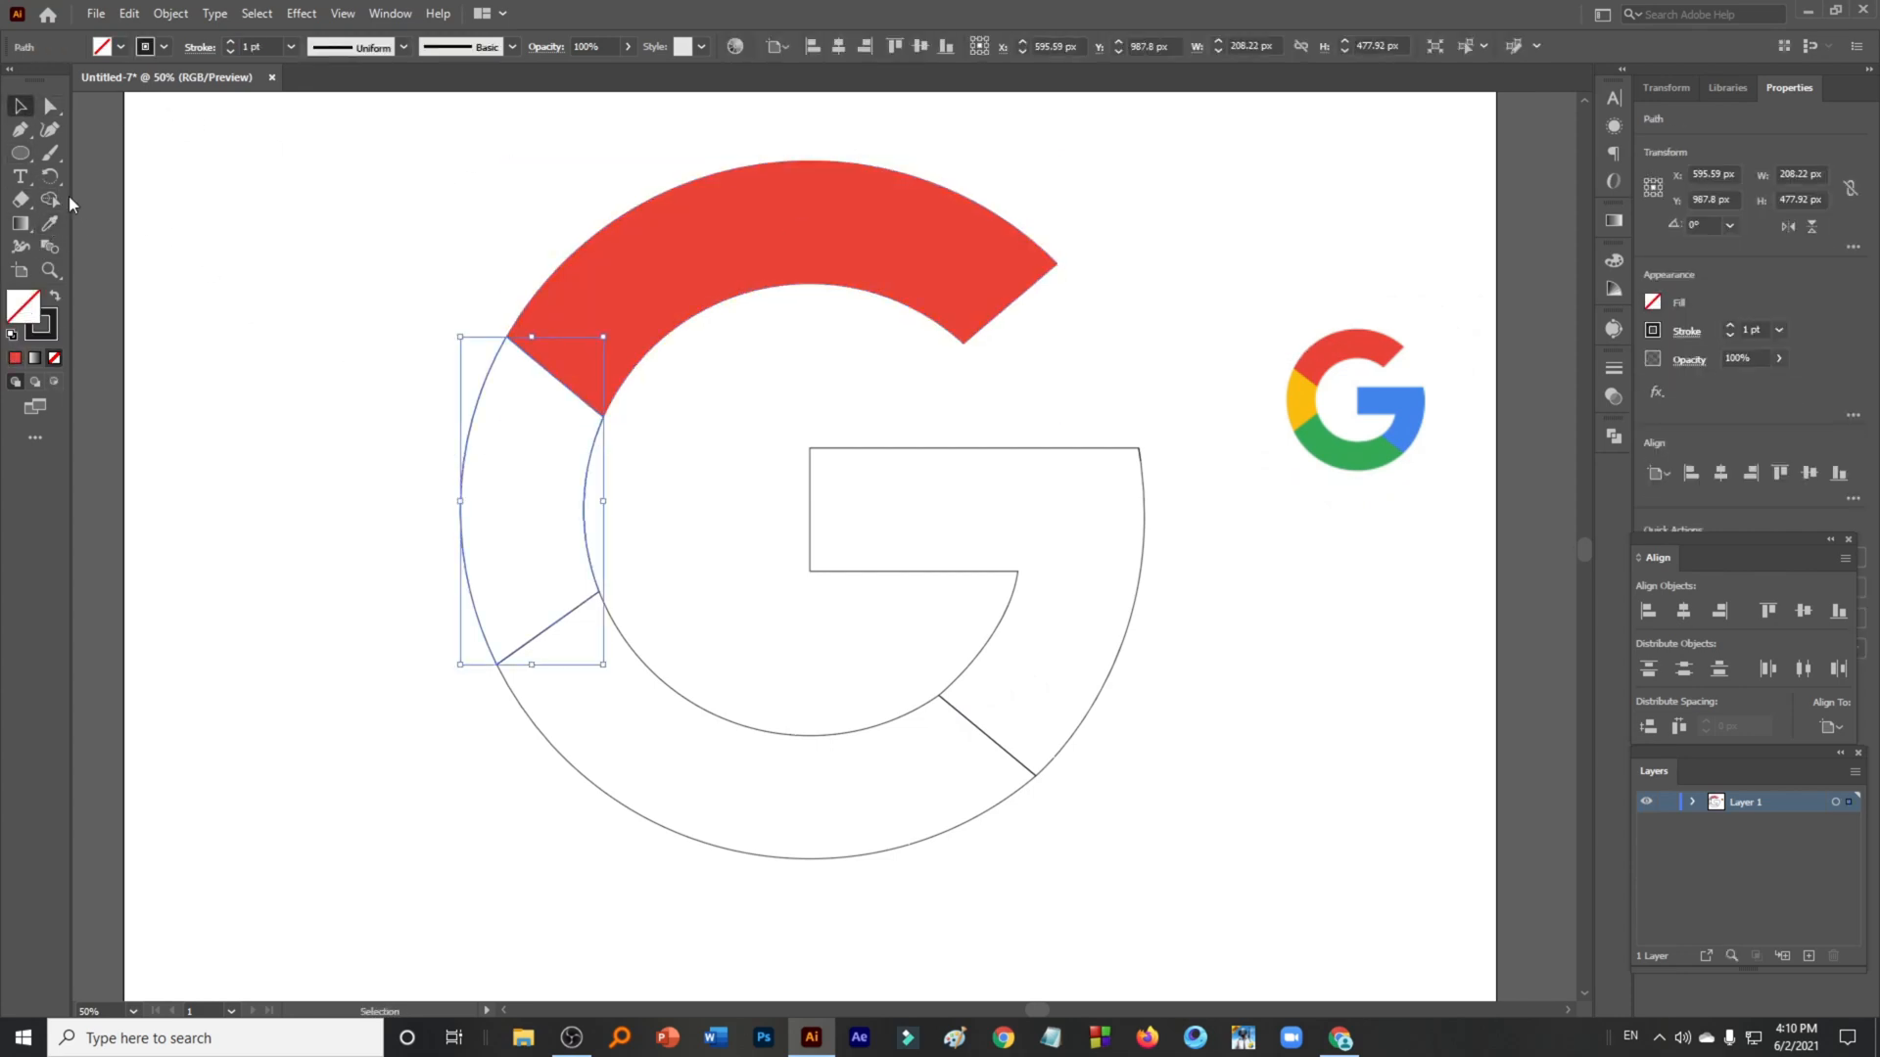
pyautogui.click(51, 223)
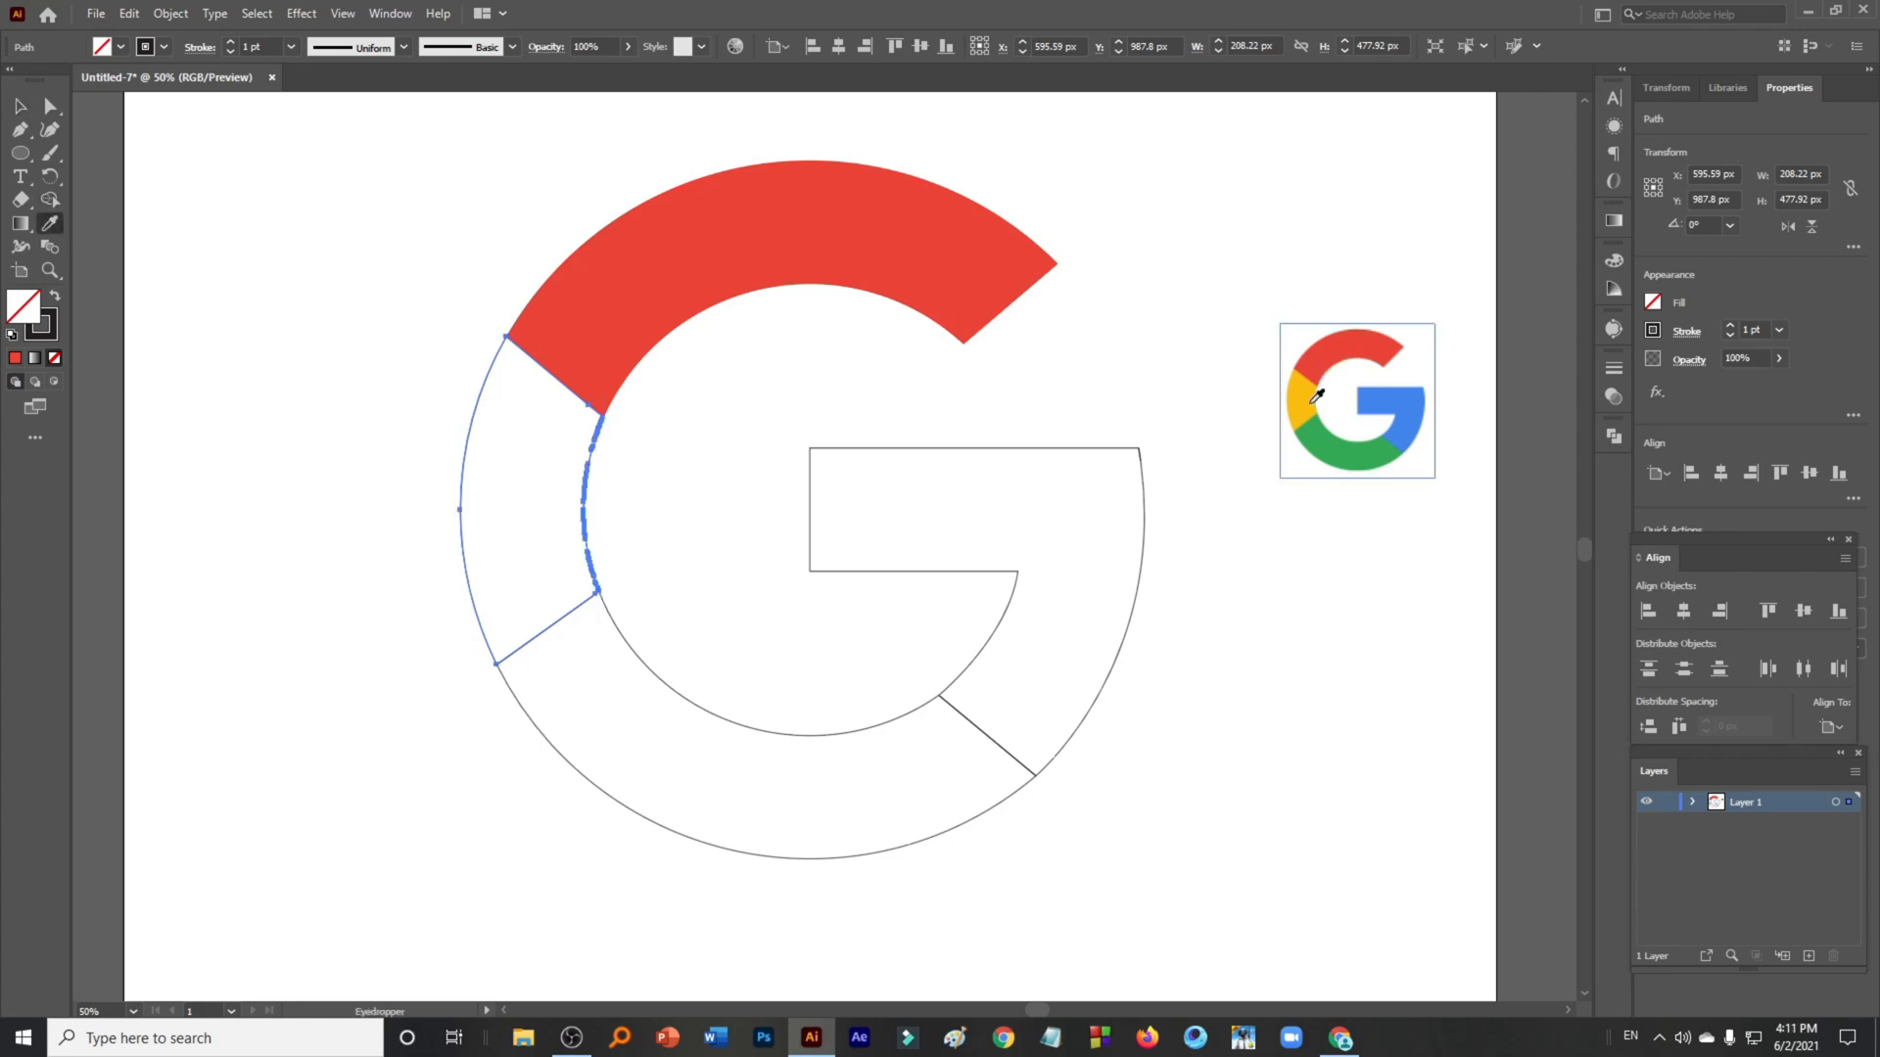
pyautogui.click(1304, 399)
# - Fill the bottom segment of the G with green sampled from the reference logo
pyautogui.click(20, 105)
pyautogui.click(213, 601)
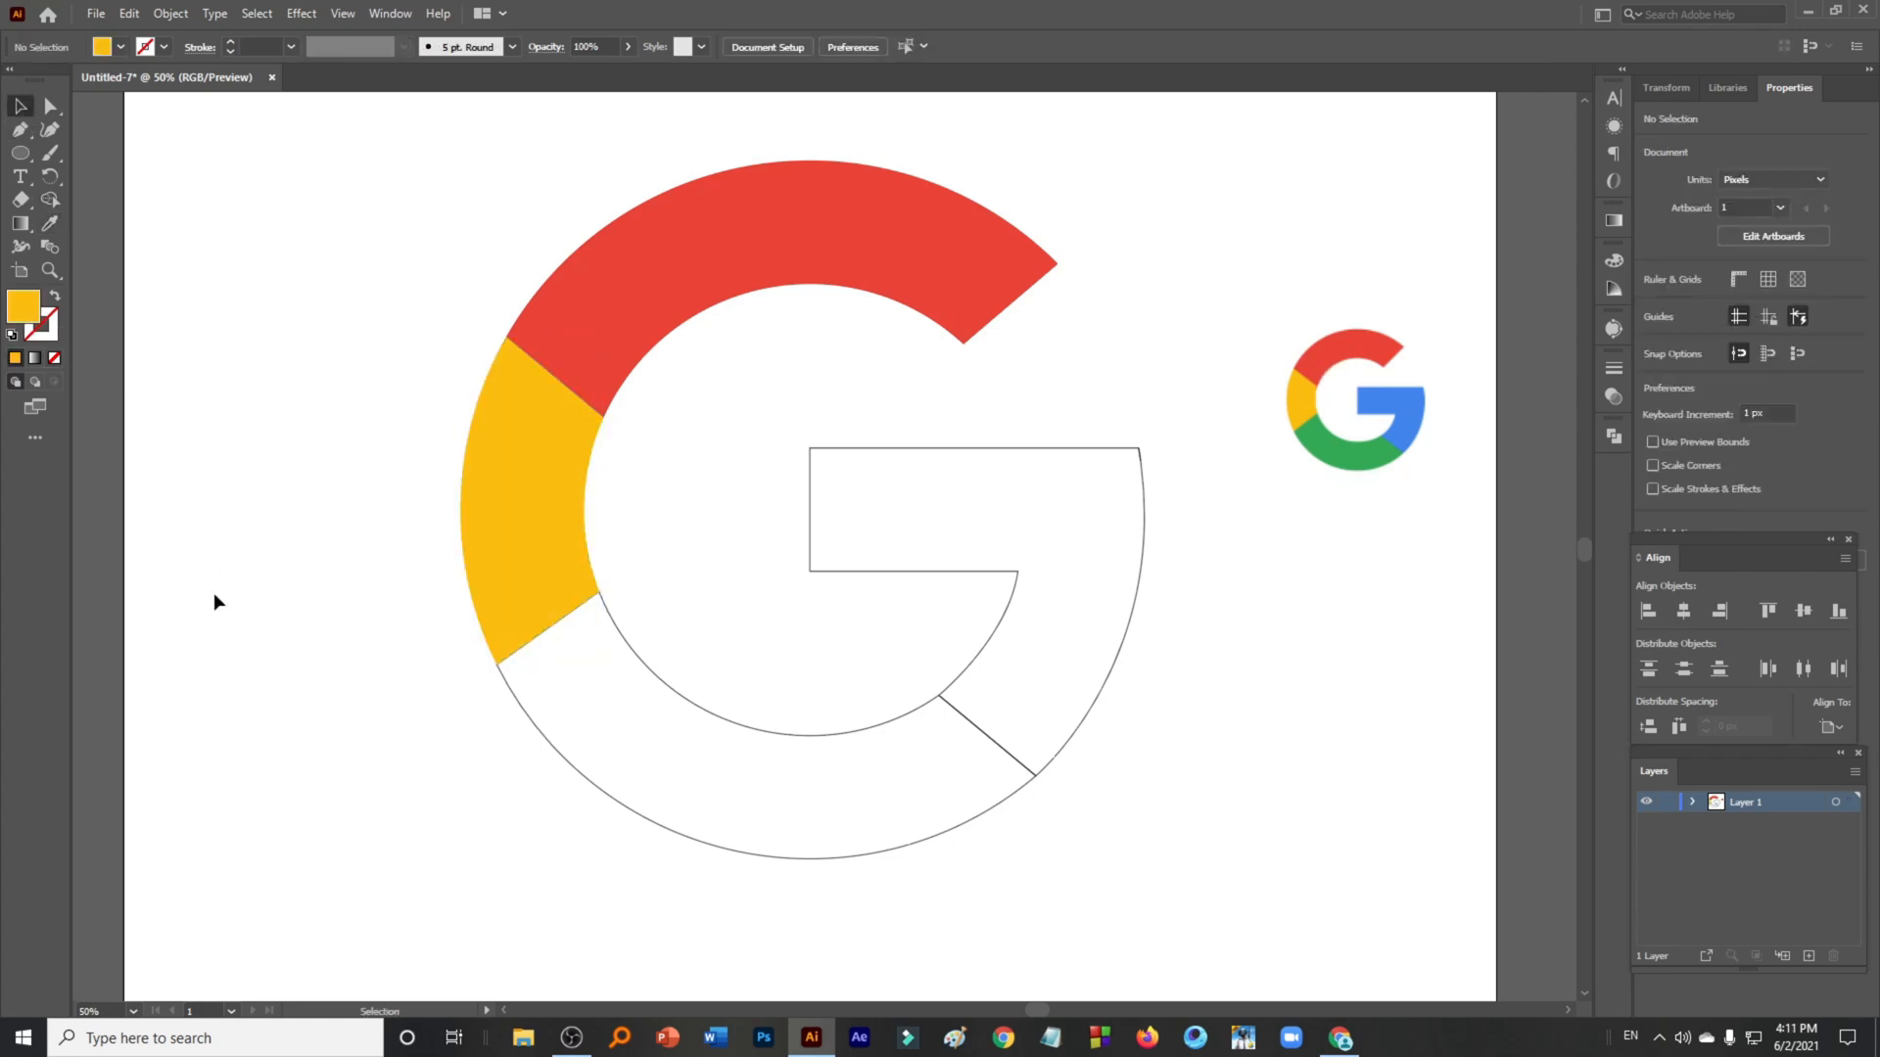
pyautogui.click(576, 768)
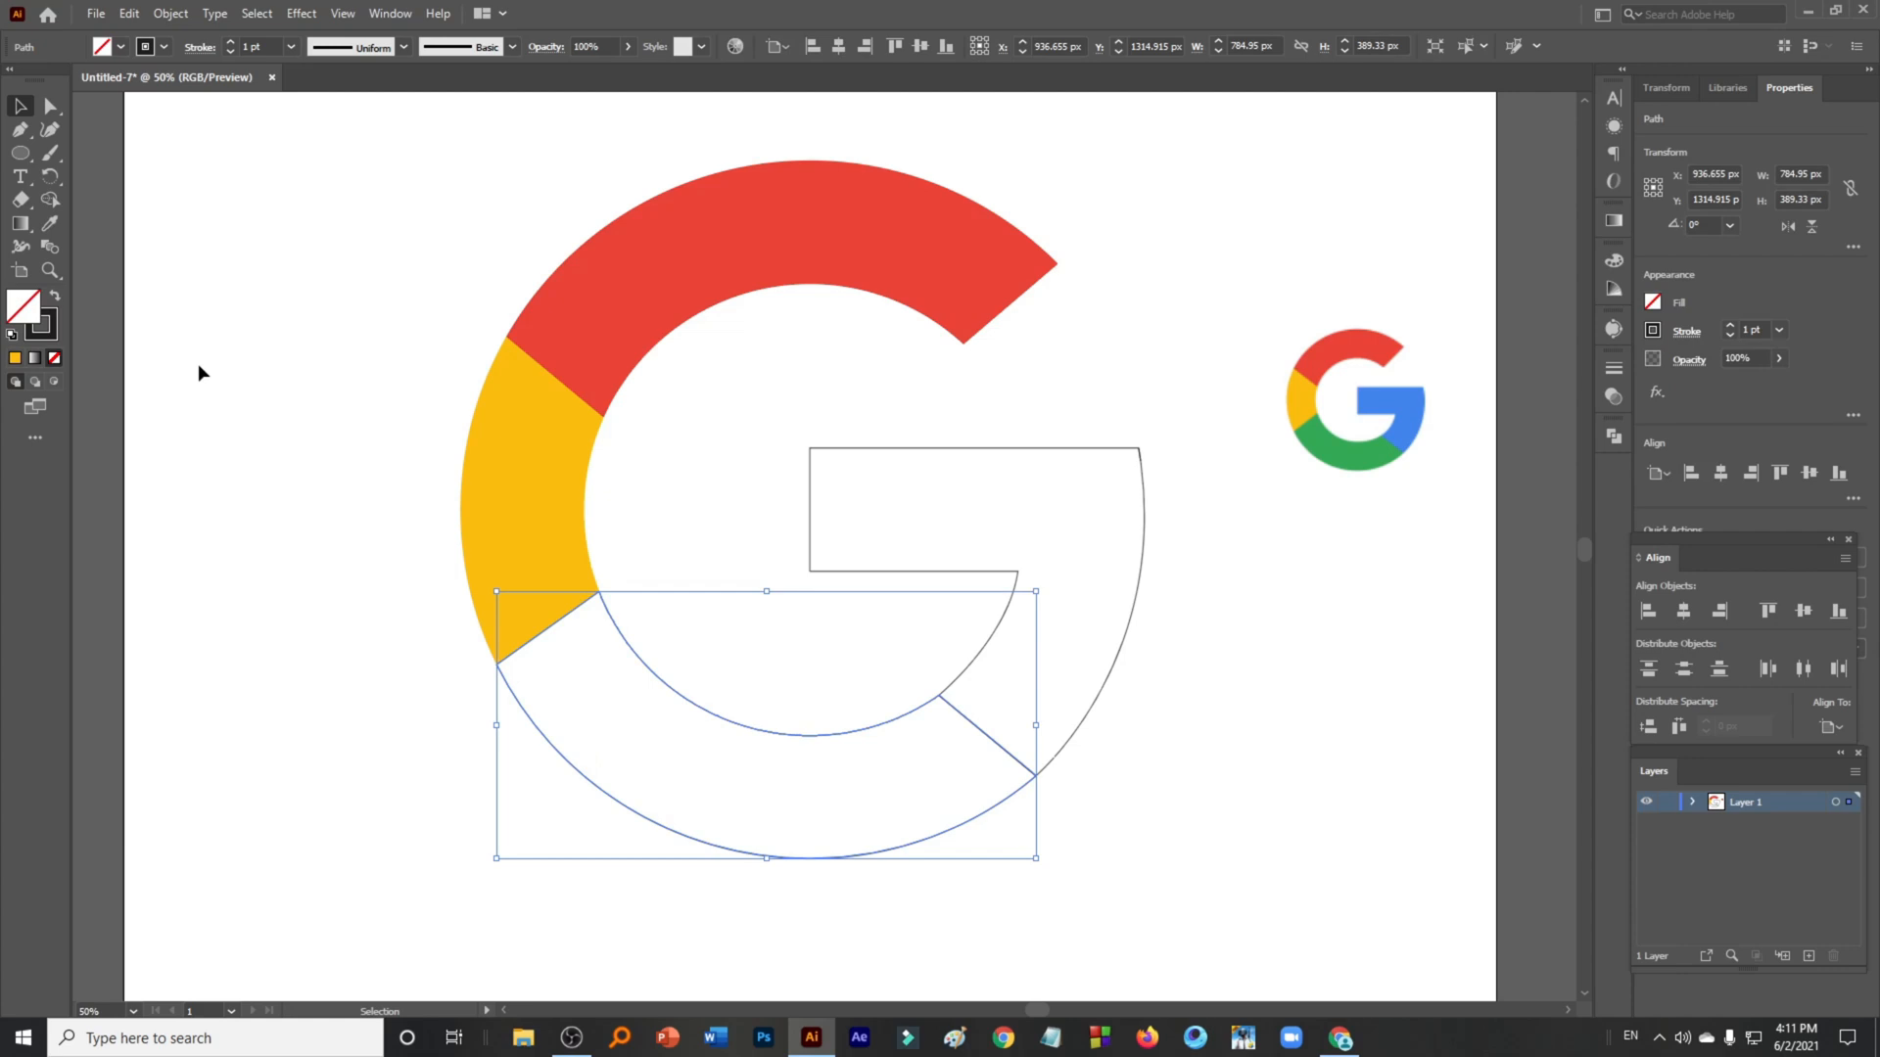
pyautogui.click(51, 224)
pyautogui.click(1338, 451)
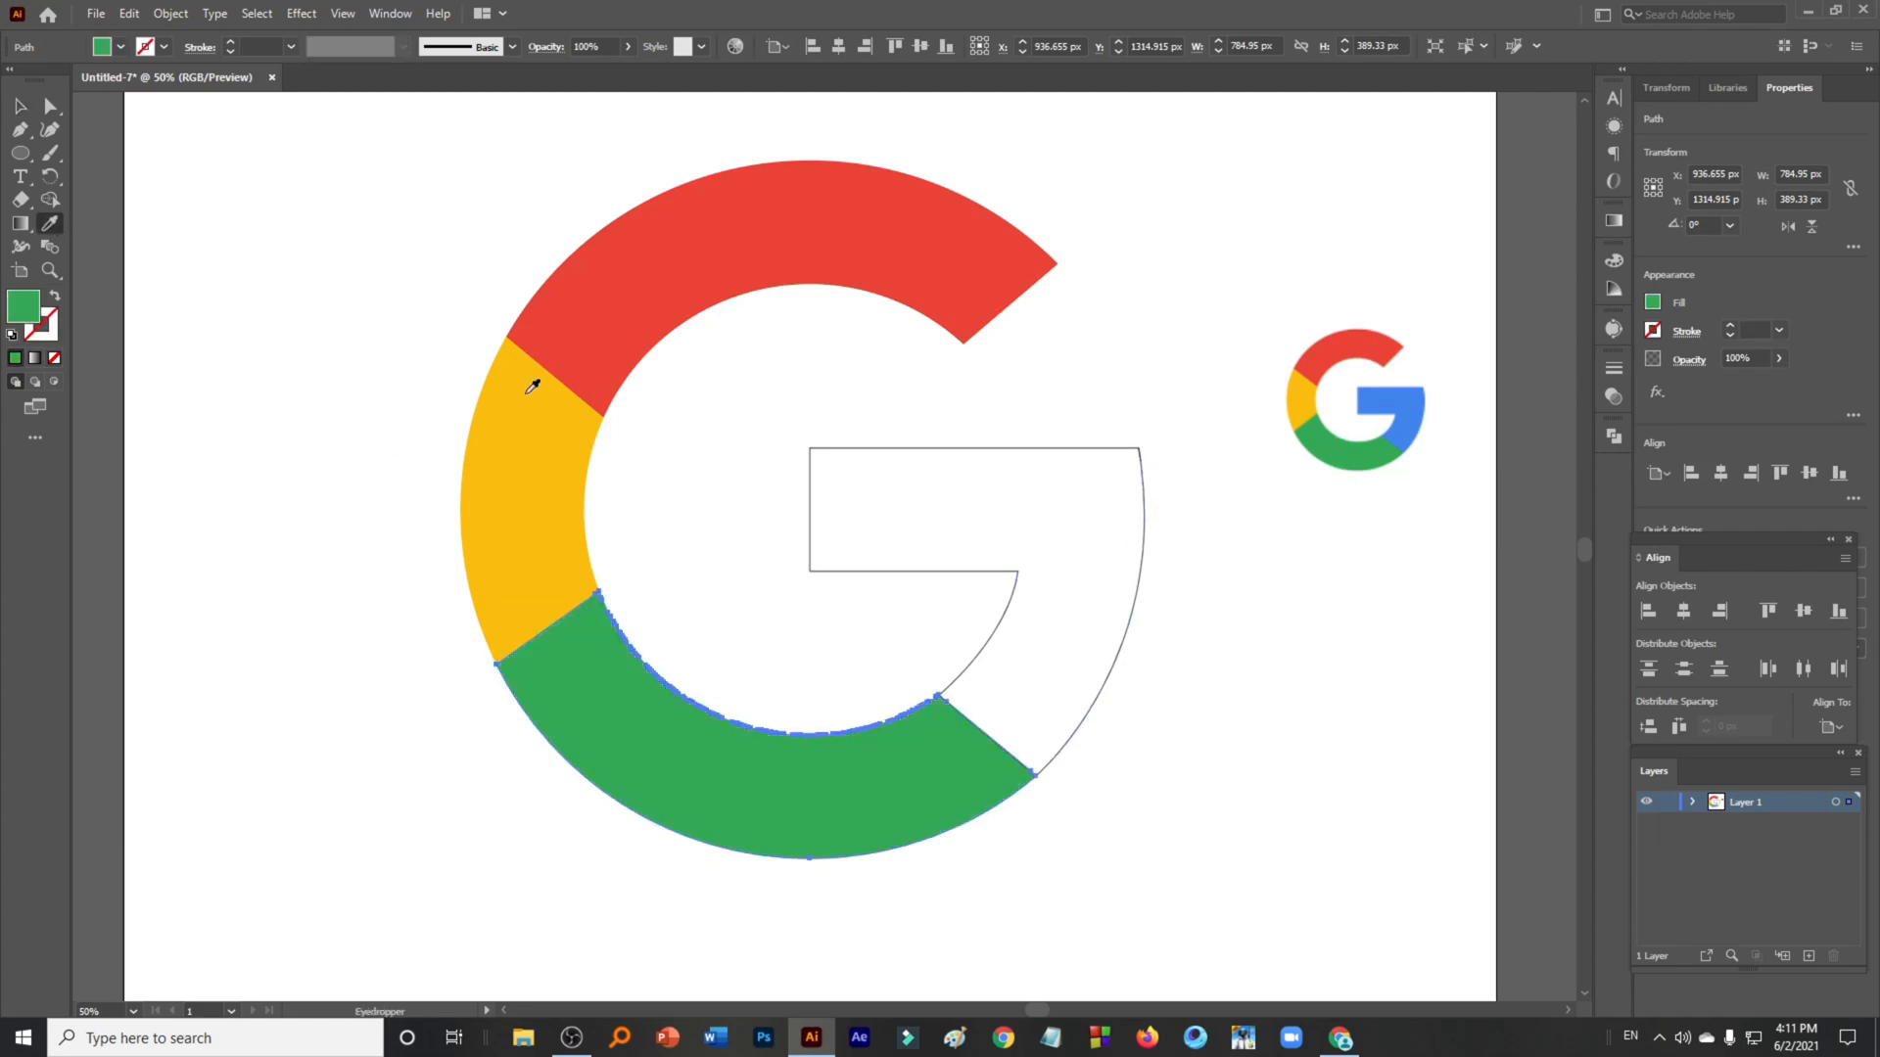
# - Fill the right bar segment of the G with blue sampled from the reference logo
pyautogui.click(20, 106)
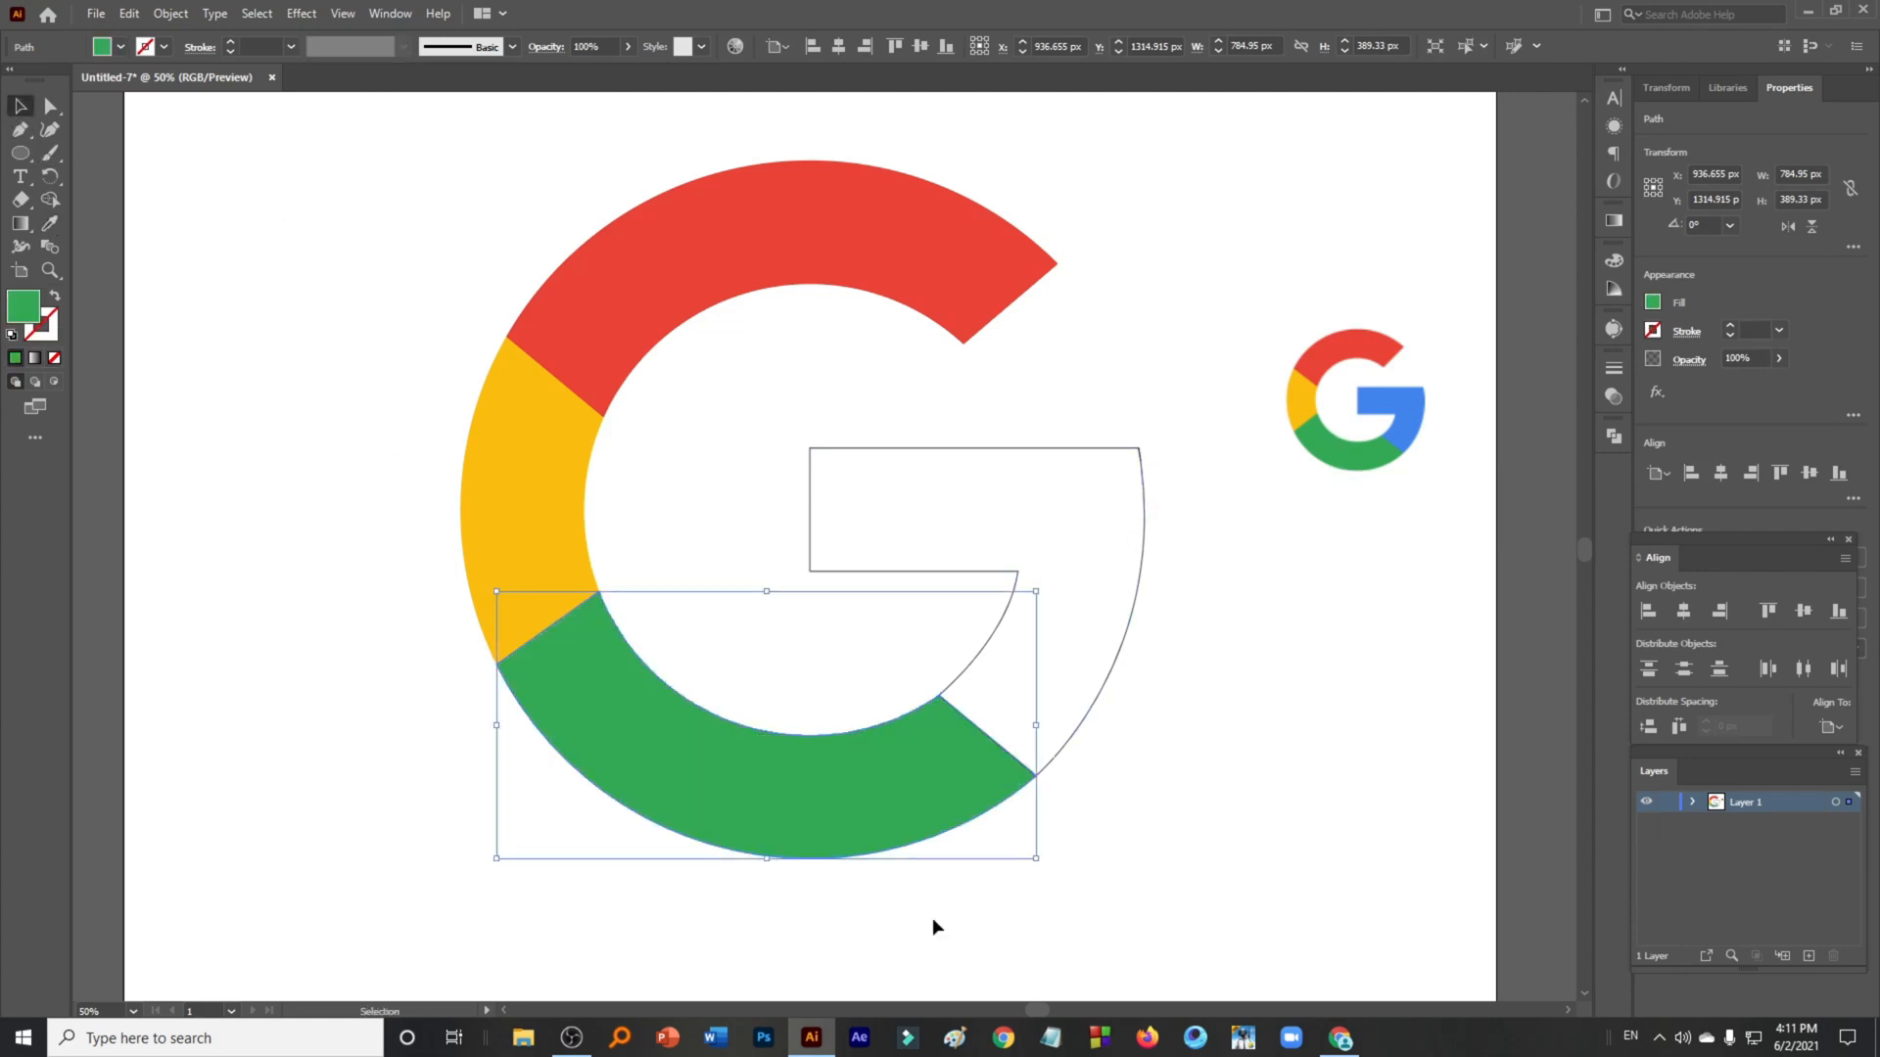
pyautogui.click(1096, 704)
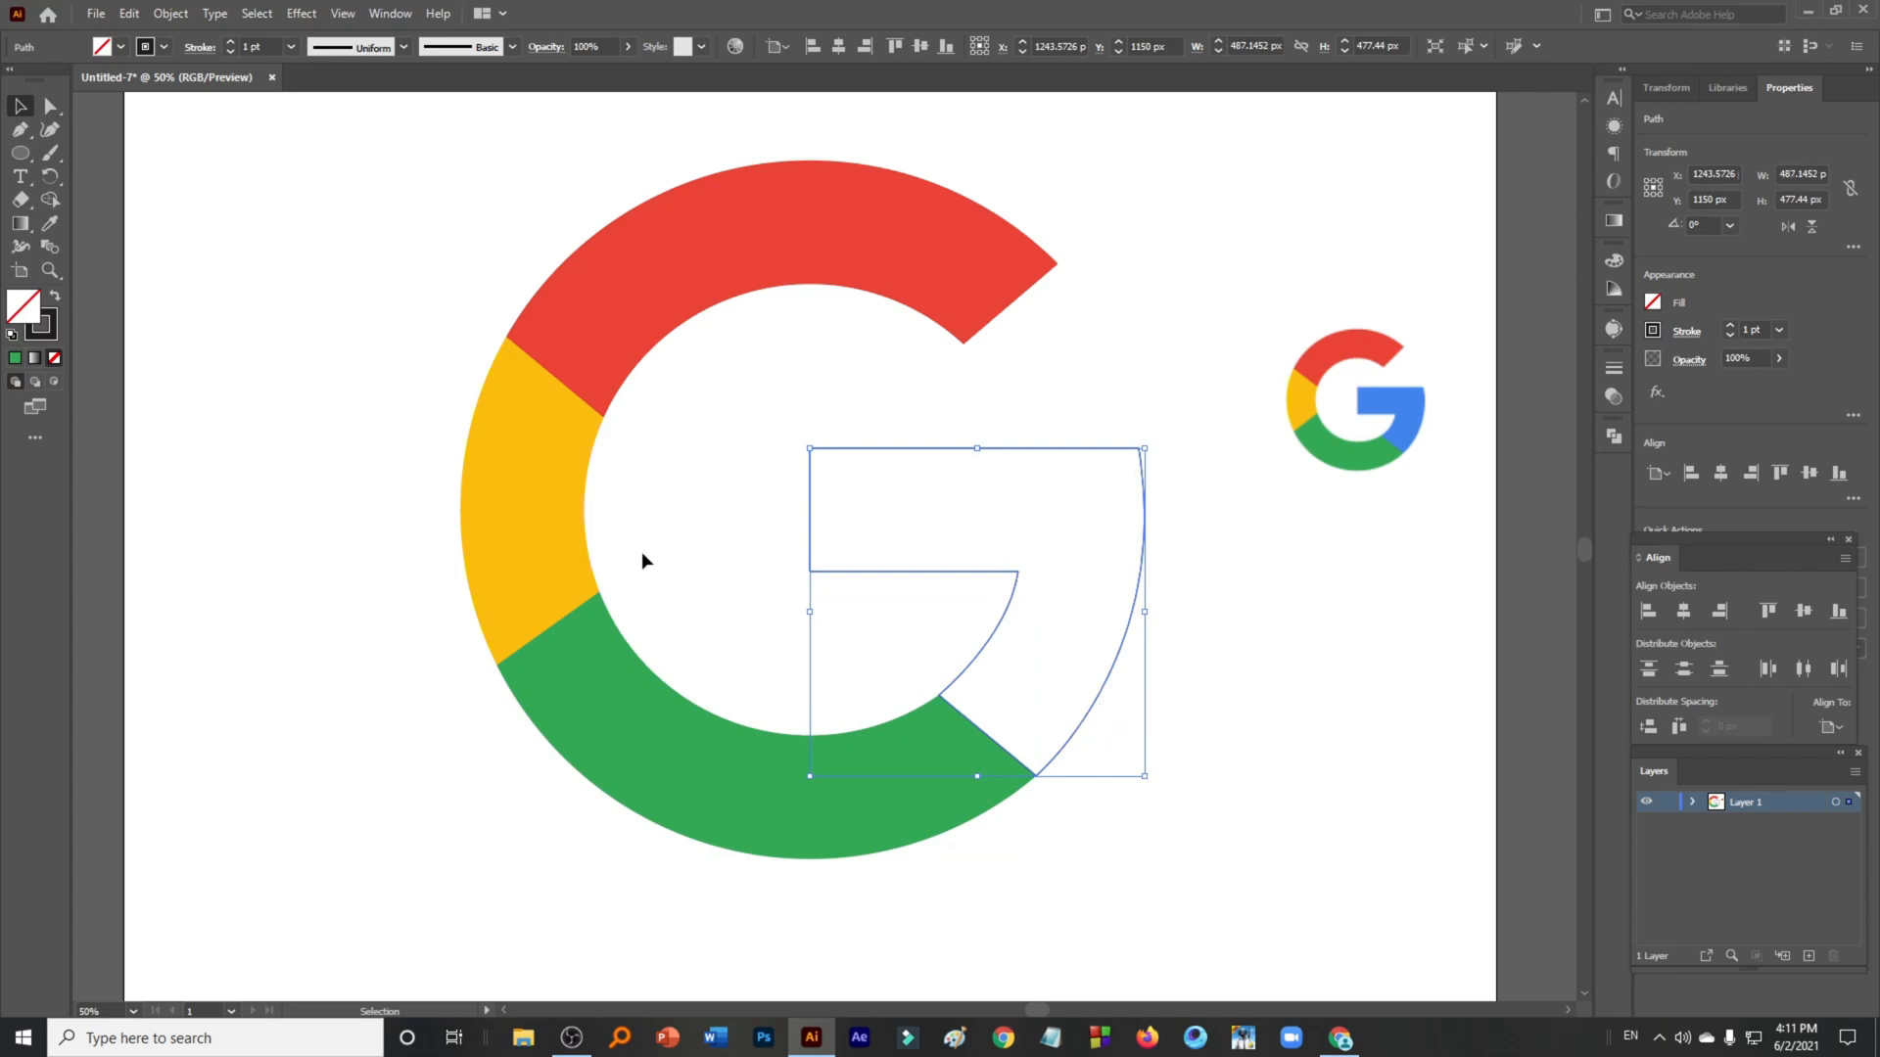
pyautogui.click(51, 223)
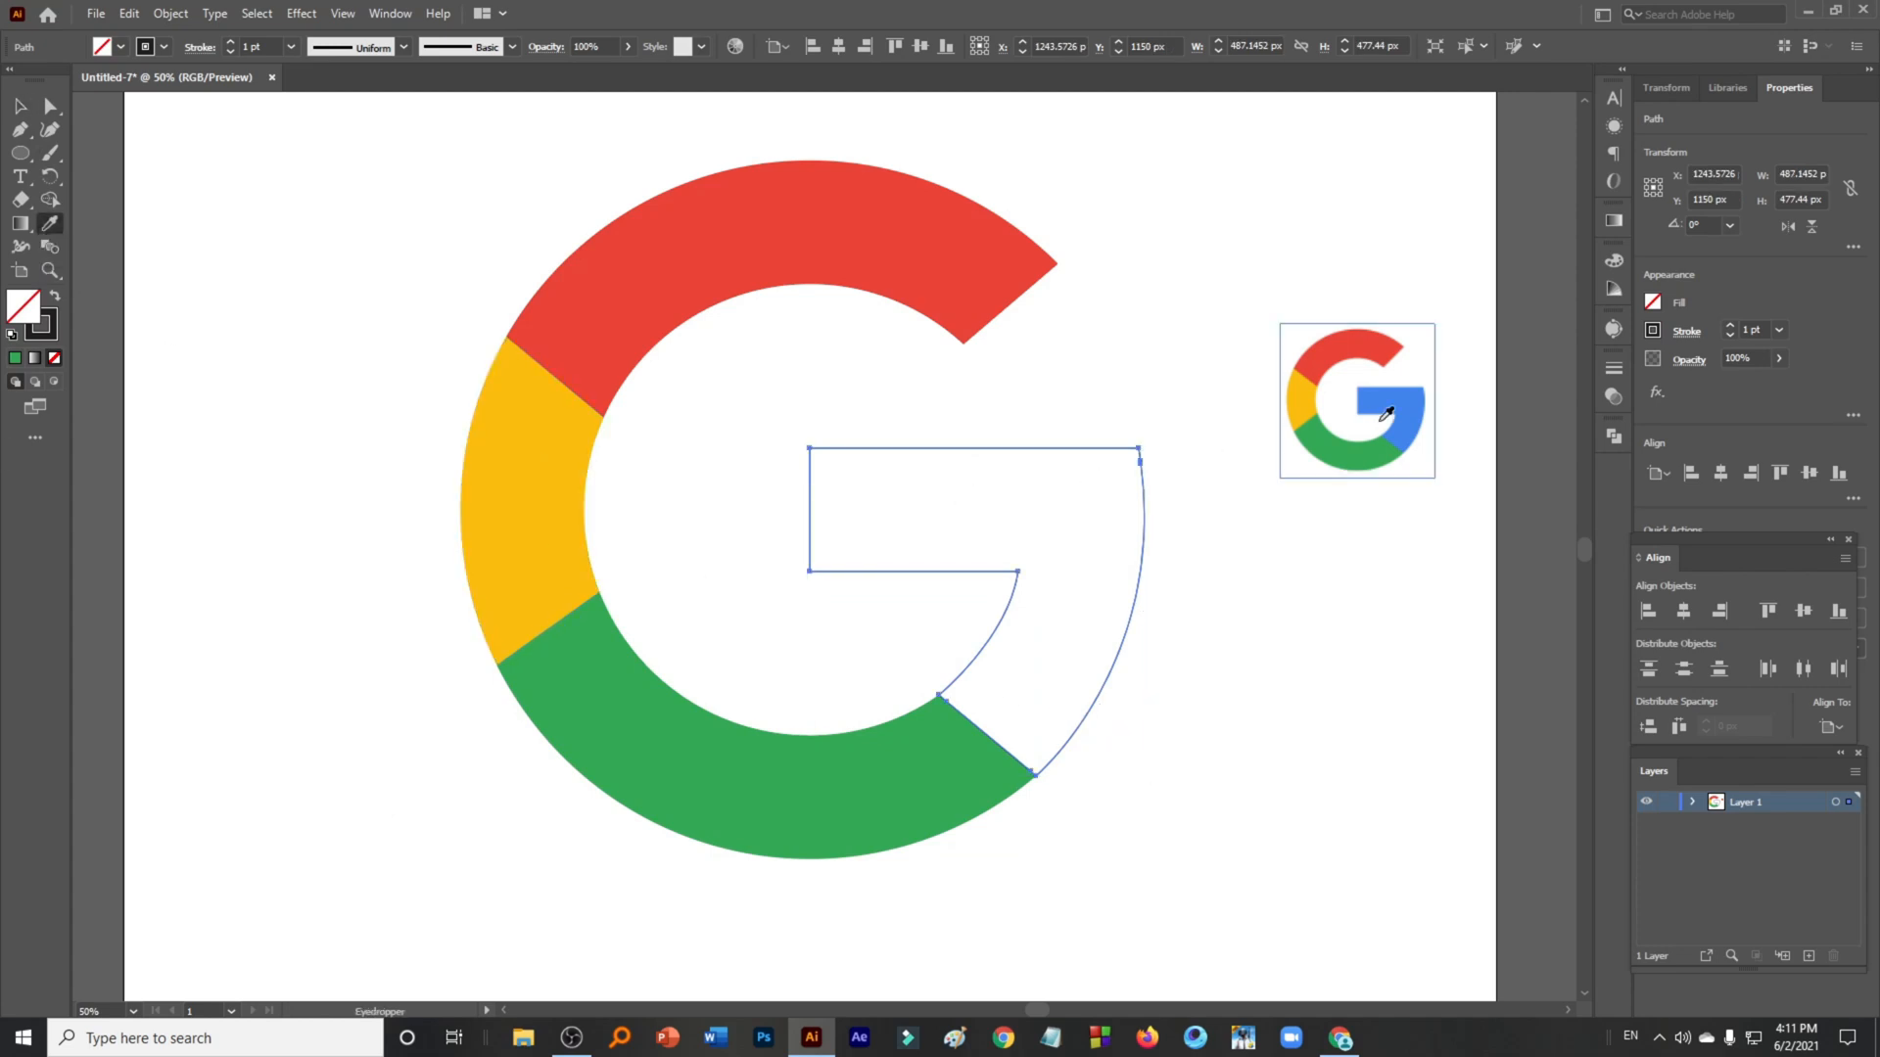
pyautogui.click(1383, 419)
pyautogui.click(17, 106)
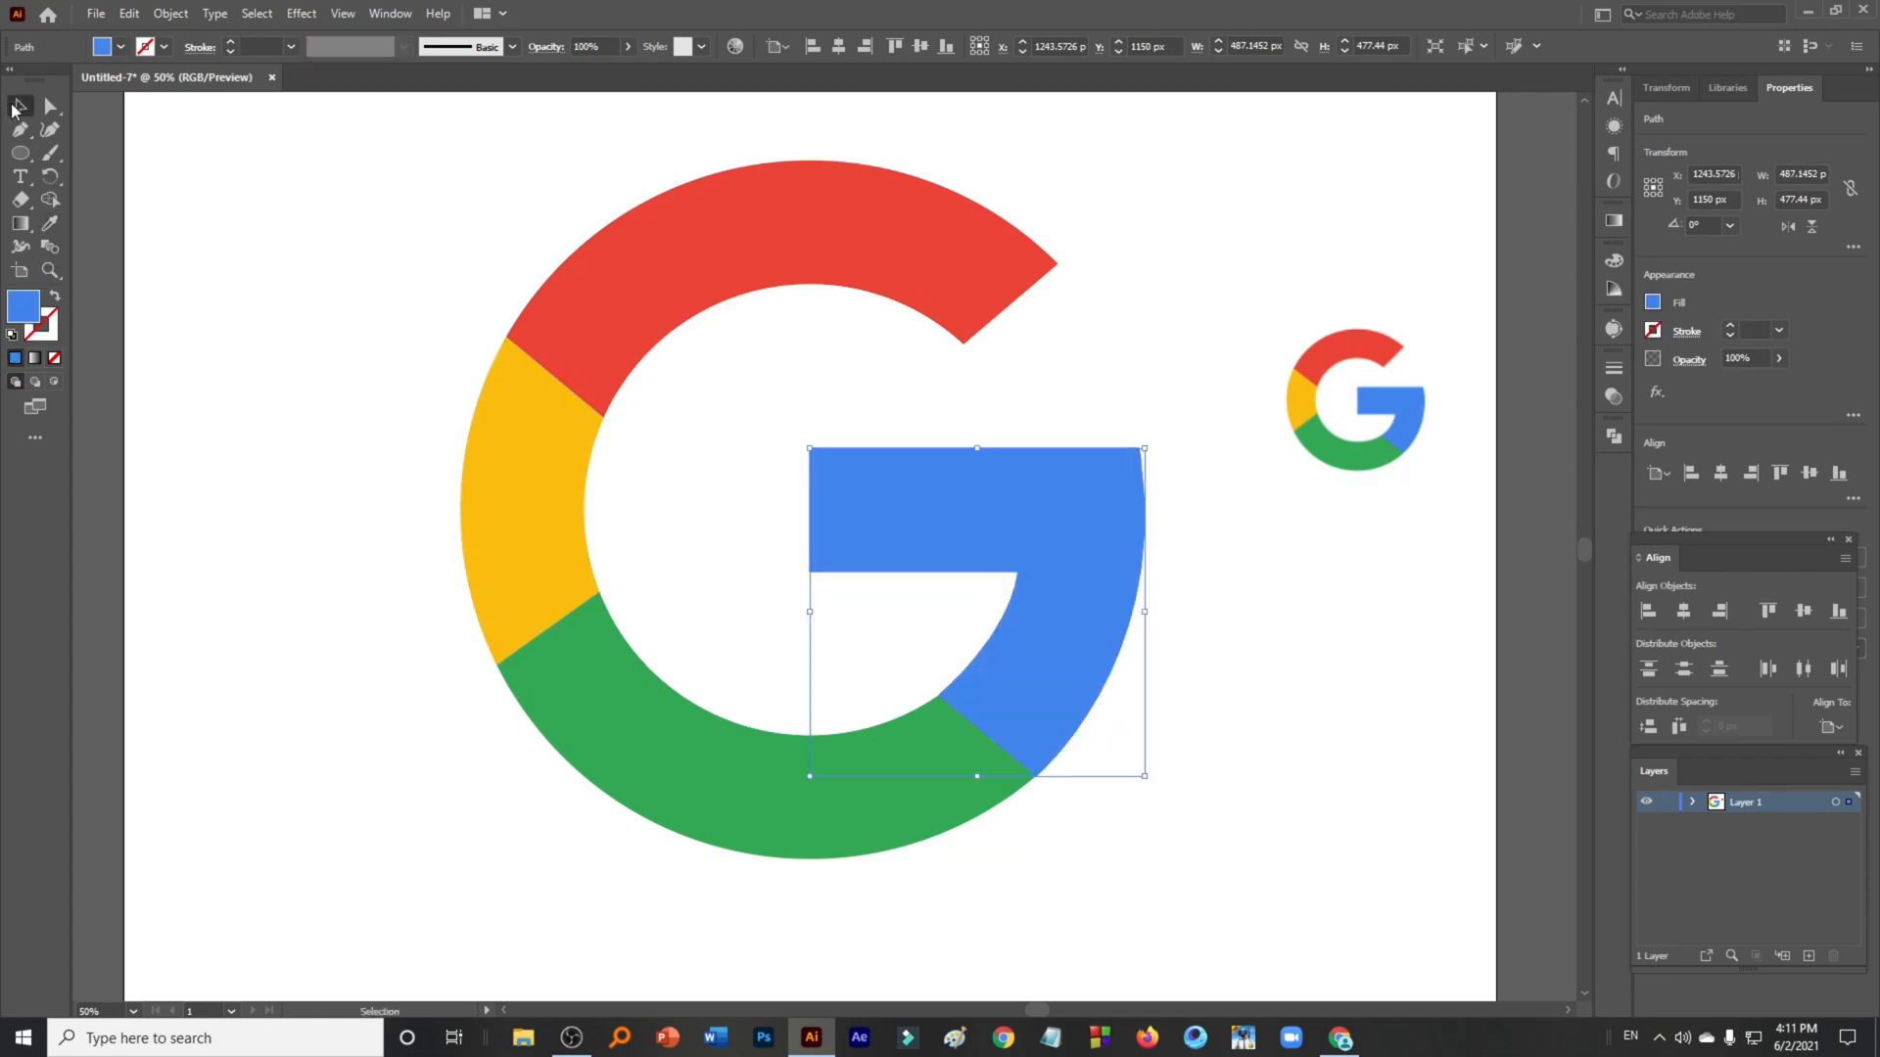
# - Select the reference logo image and delete it
pyautogui.scroll(-2, 288, 473)
pyautogui.moveTo(805, 430); pyautogui.dragTo(964, 374)
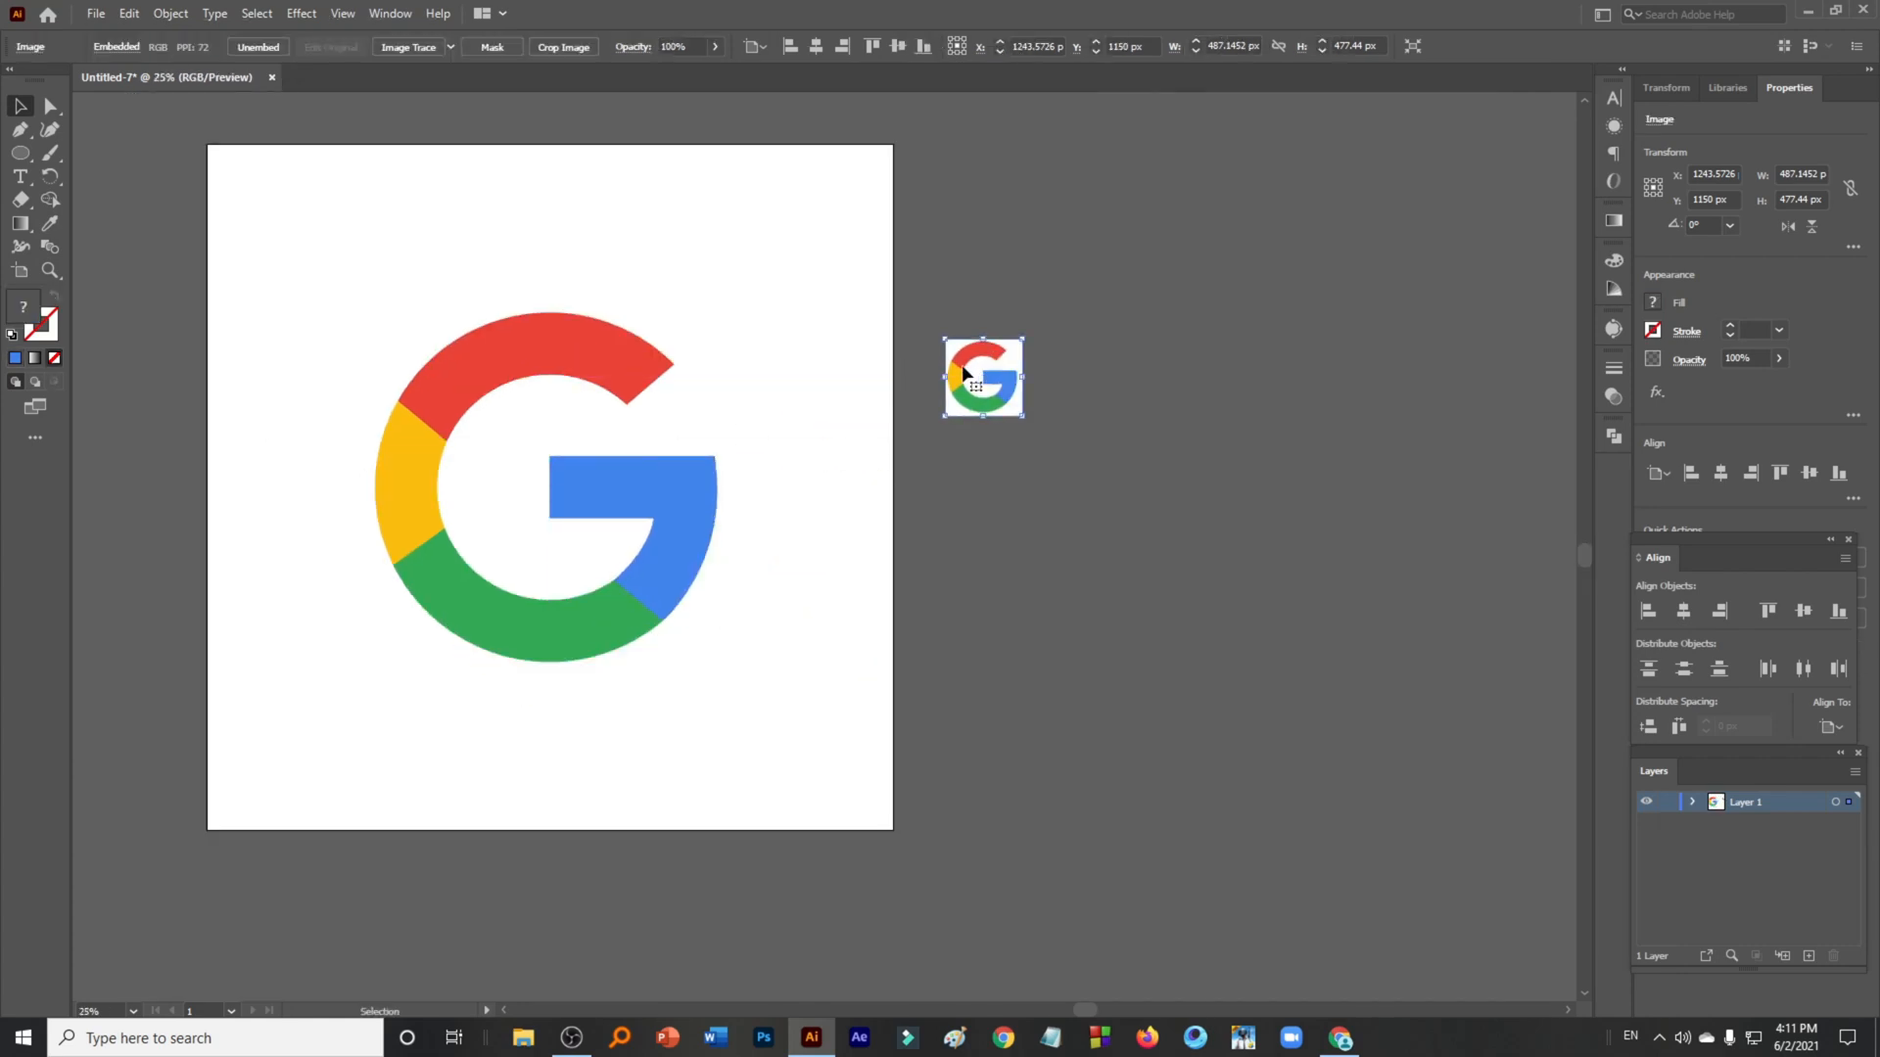
pyautogui.press('Delete')
# - Select all the coloured G segments and group them
pyautogui.moveTo(277, 323); pyautogui.dragTo(859, 746)
pyautogui.hotkey('ctrl', 'g')
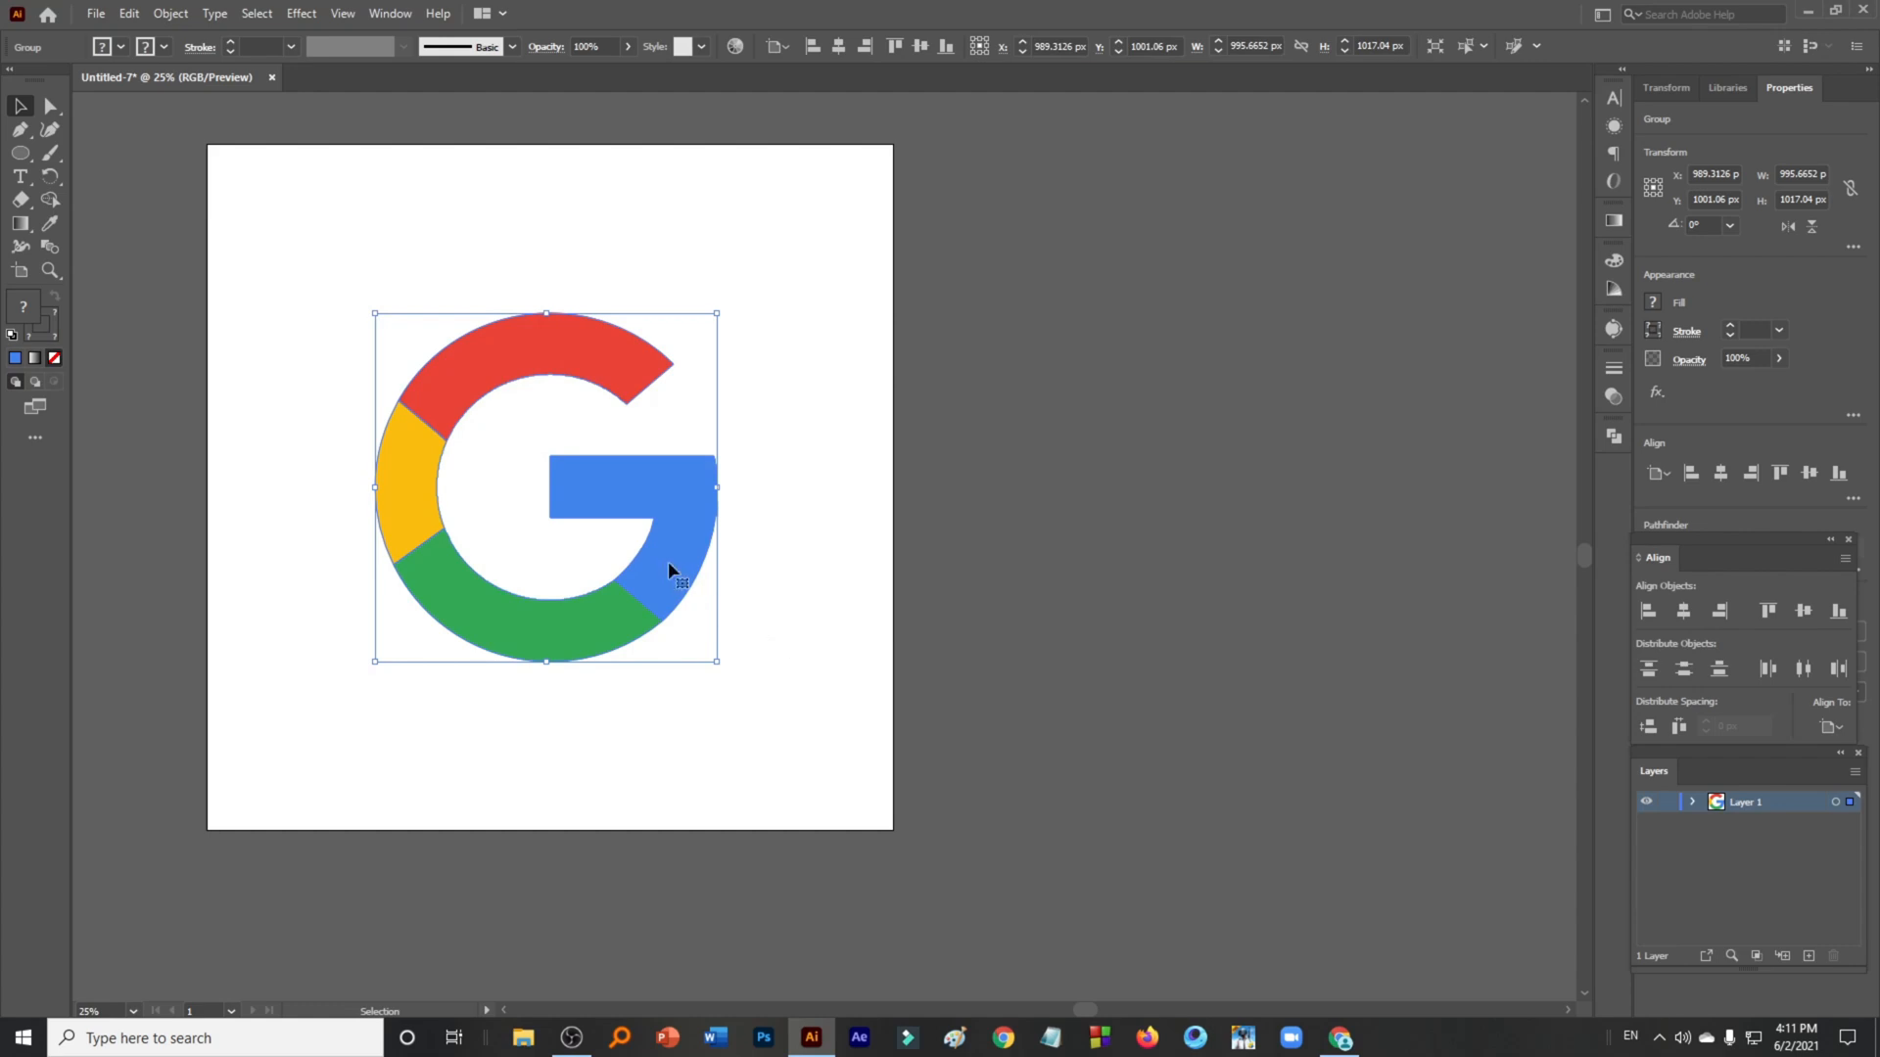
# - Scale the grouped G logo down to about 753 × 769 px and move it up on the artboard
pyautogui.moveTo(715, 312); pyautogui.dragTo(688, 354)
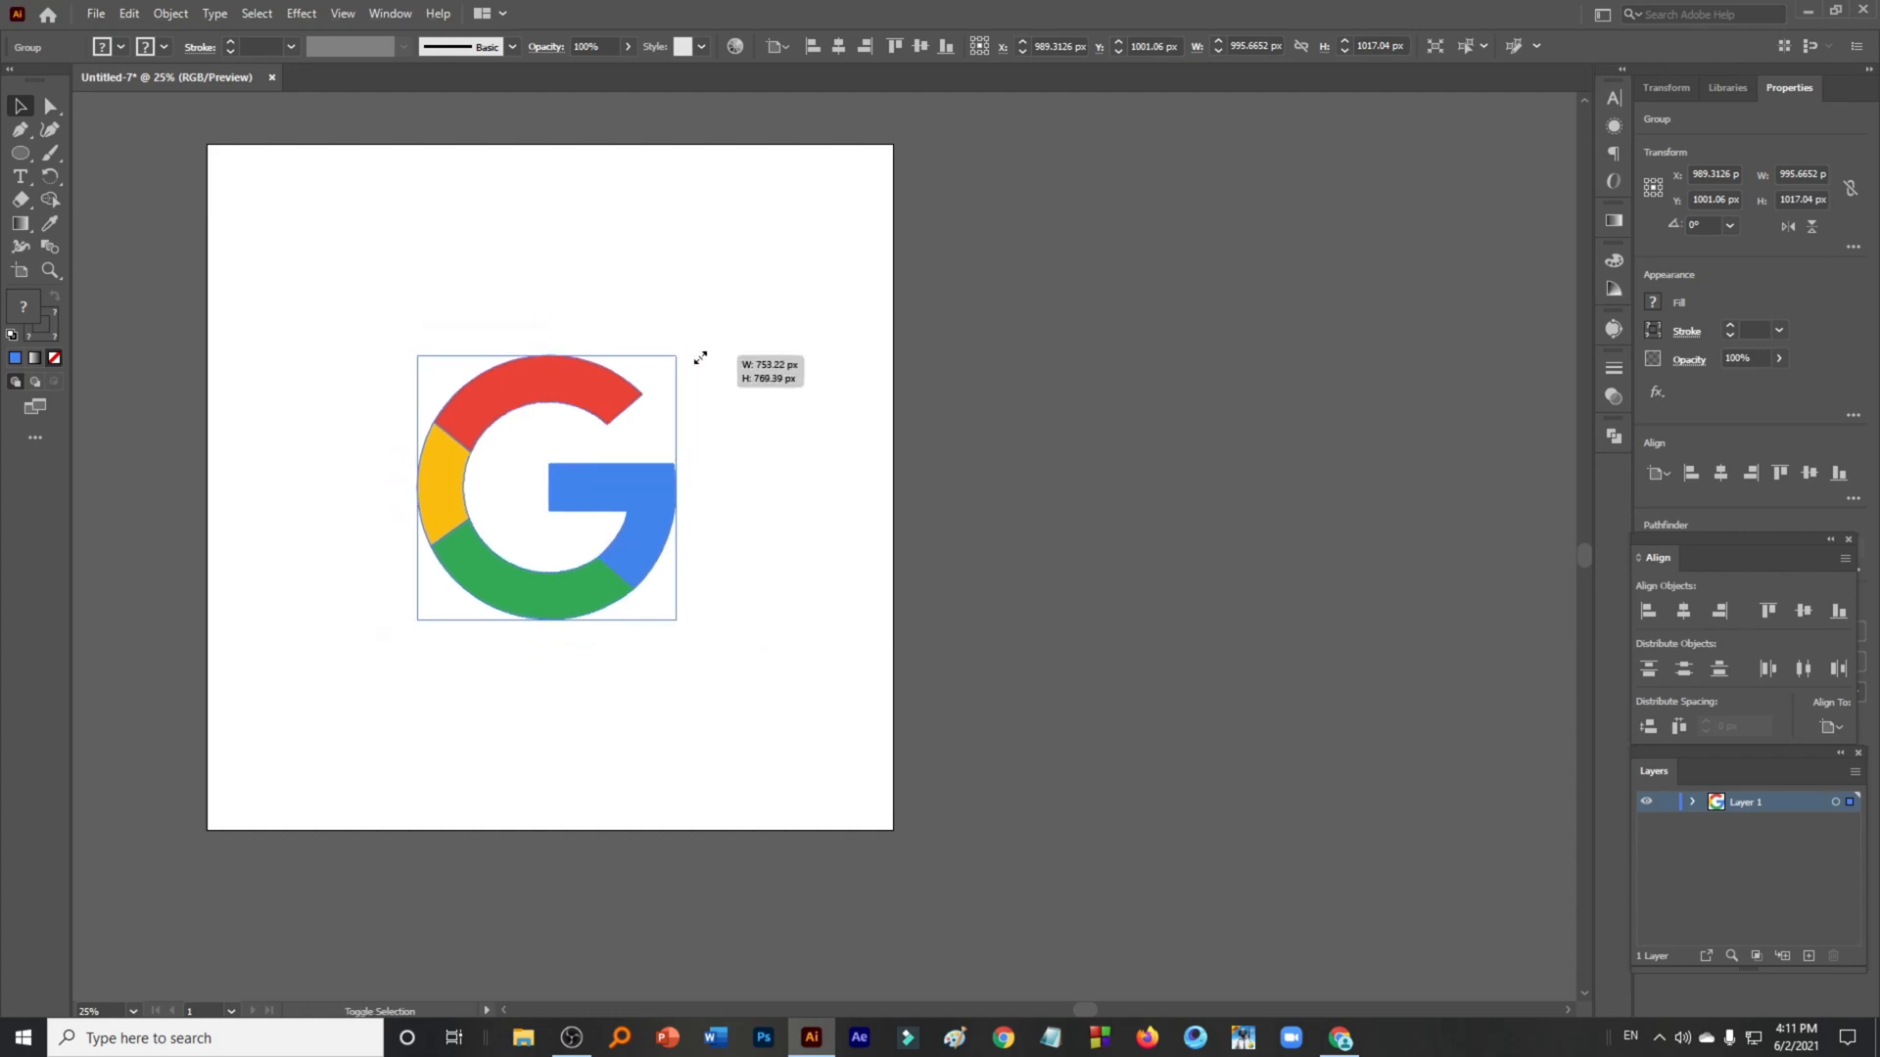
pyautogui.moveTo(613, 478); pyautogui.dragTo(608, 396)
pyautogui.moveTo(648, 683); pyautogui.dragTo(885, 726)
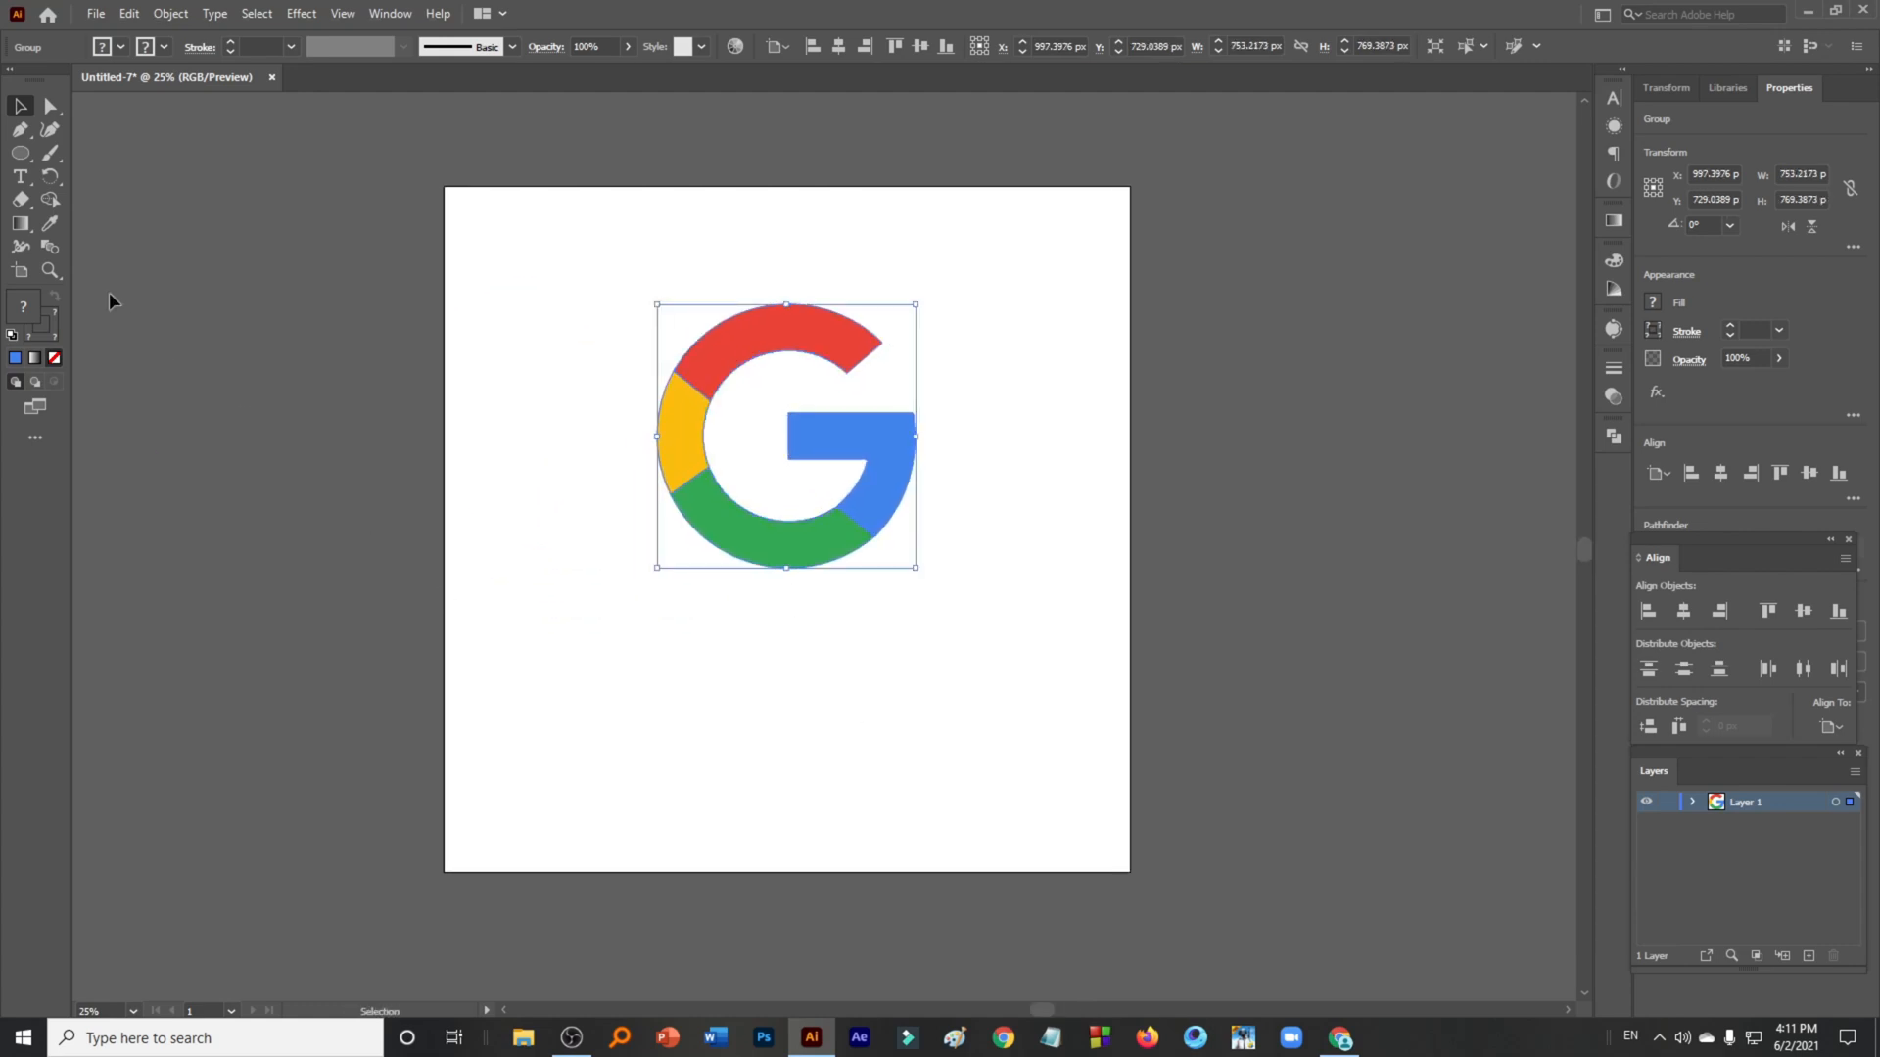
# - Add a 100 pt text line reading Google below the logo with the Type tool
pyautogui.click(20, 175)
pyautogui.click(646, 663)
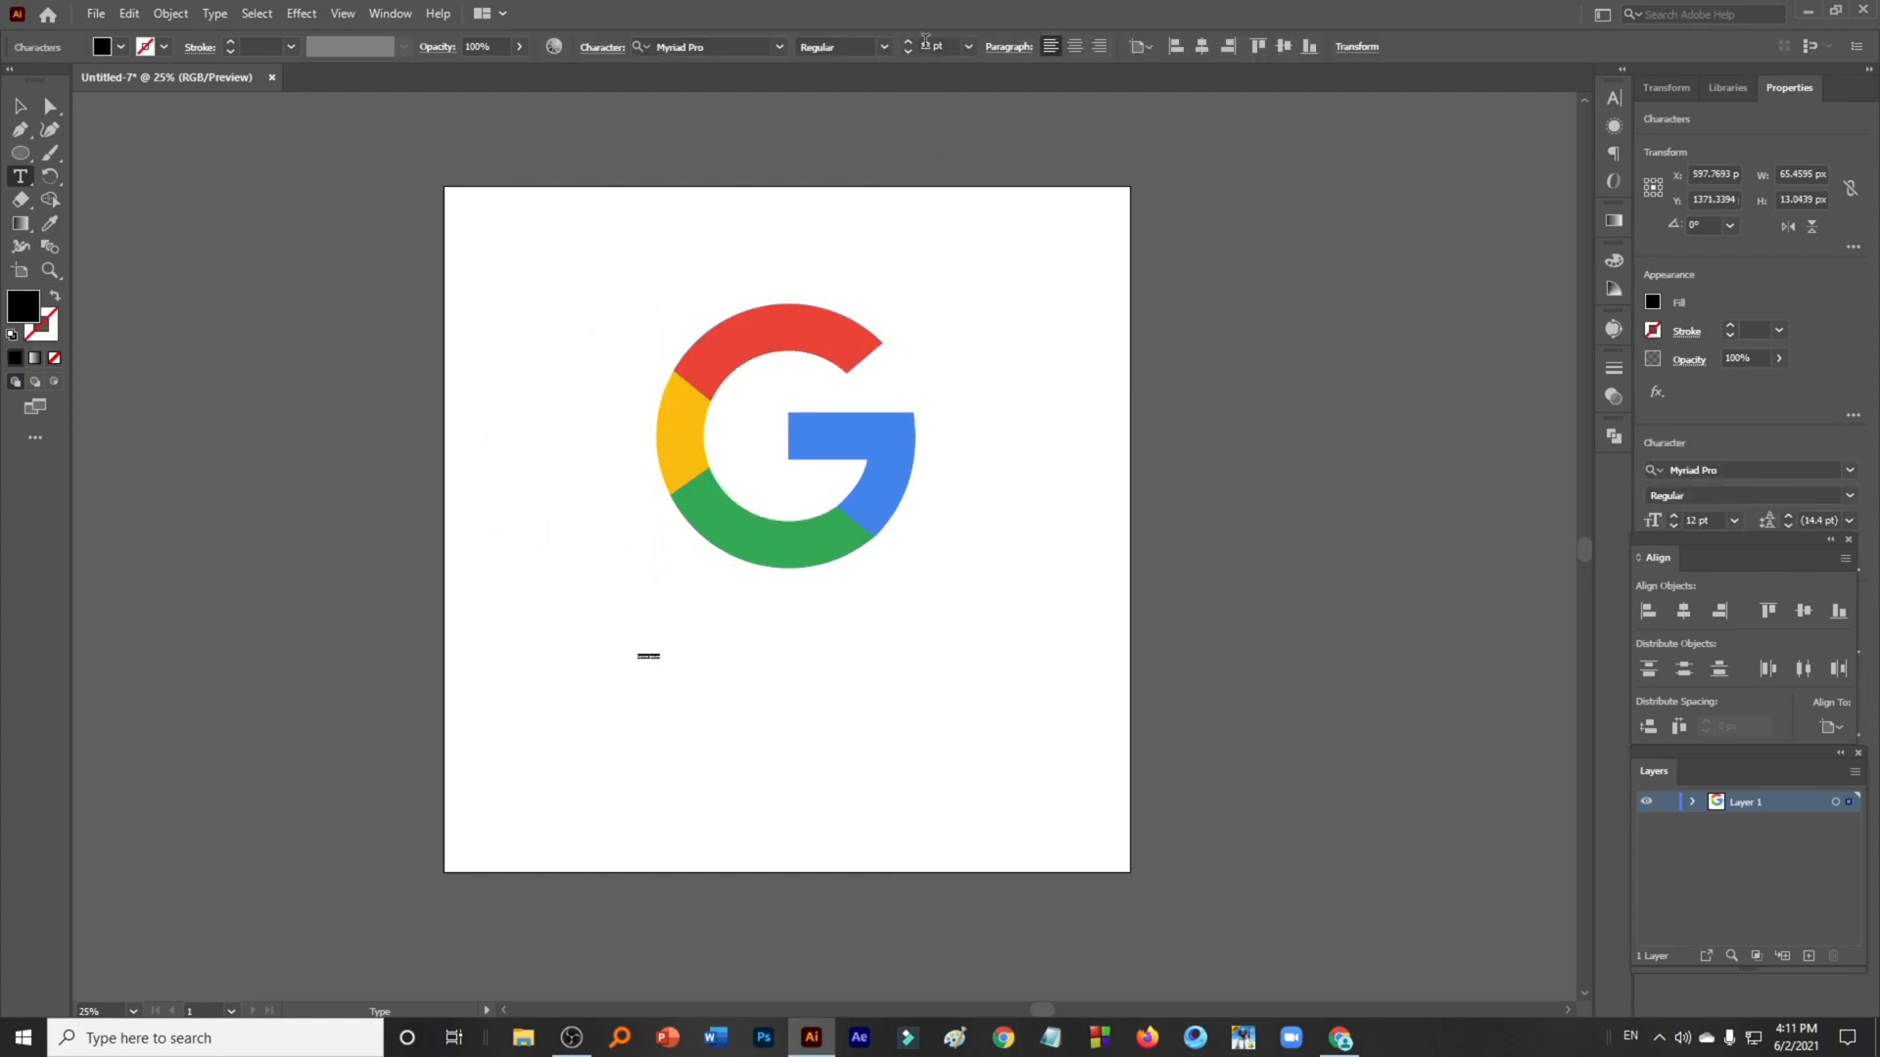
pyautogui.click(929, 45)
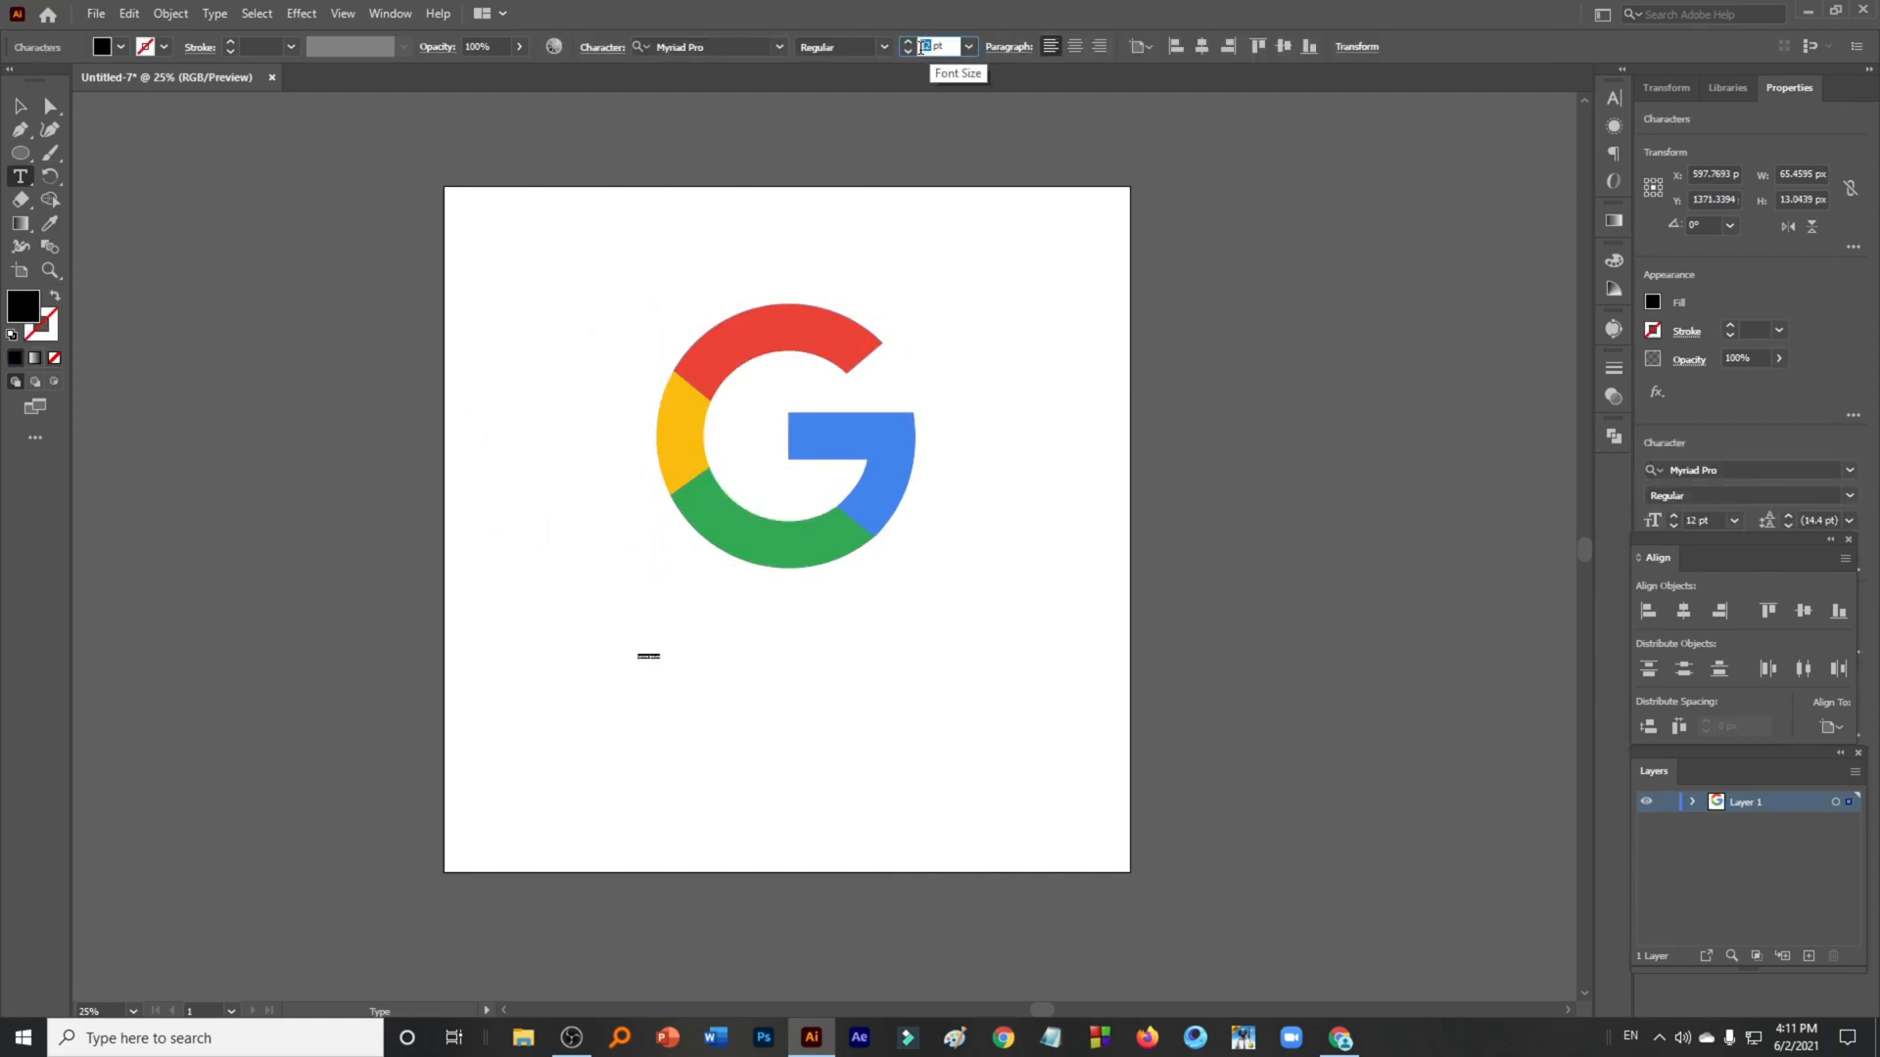
pyautogui.write('1')
pyautogui.press('Return')
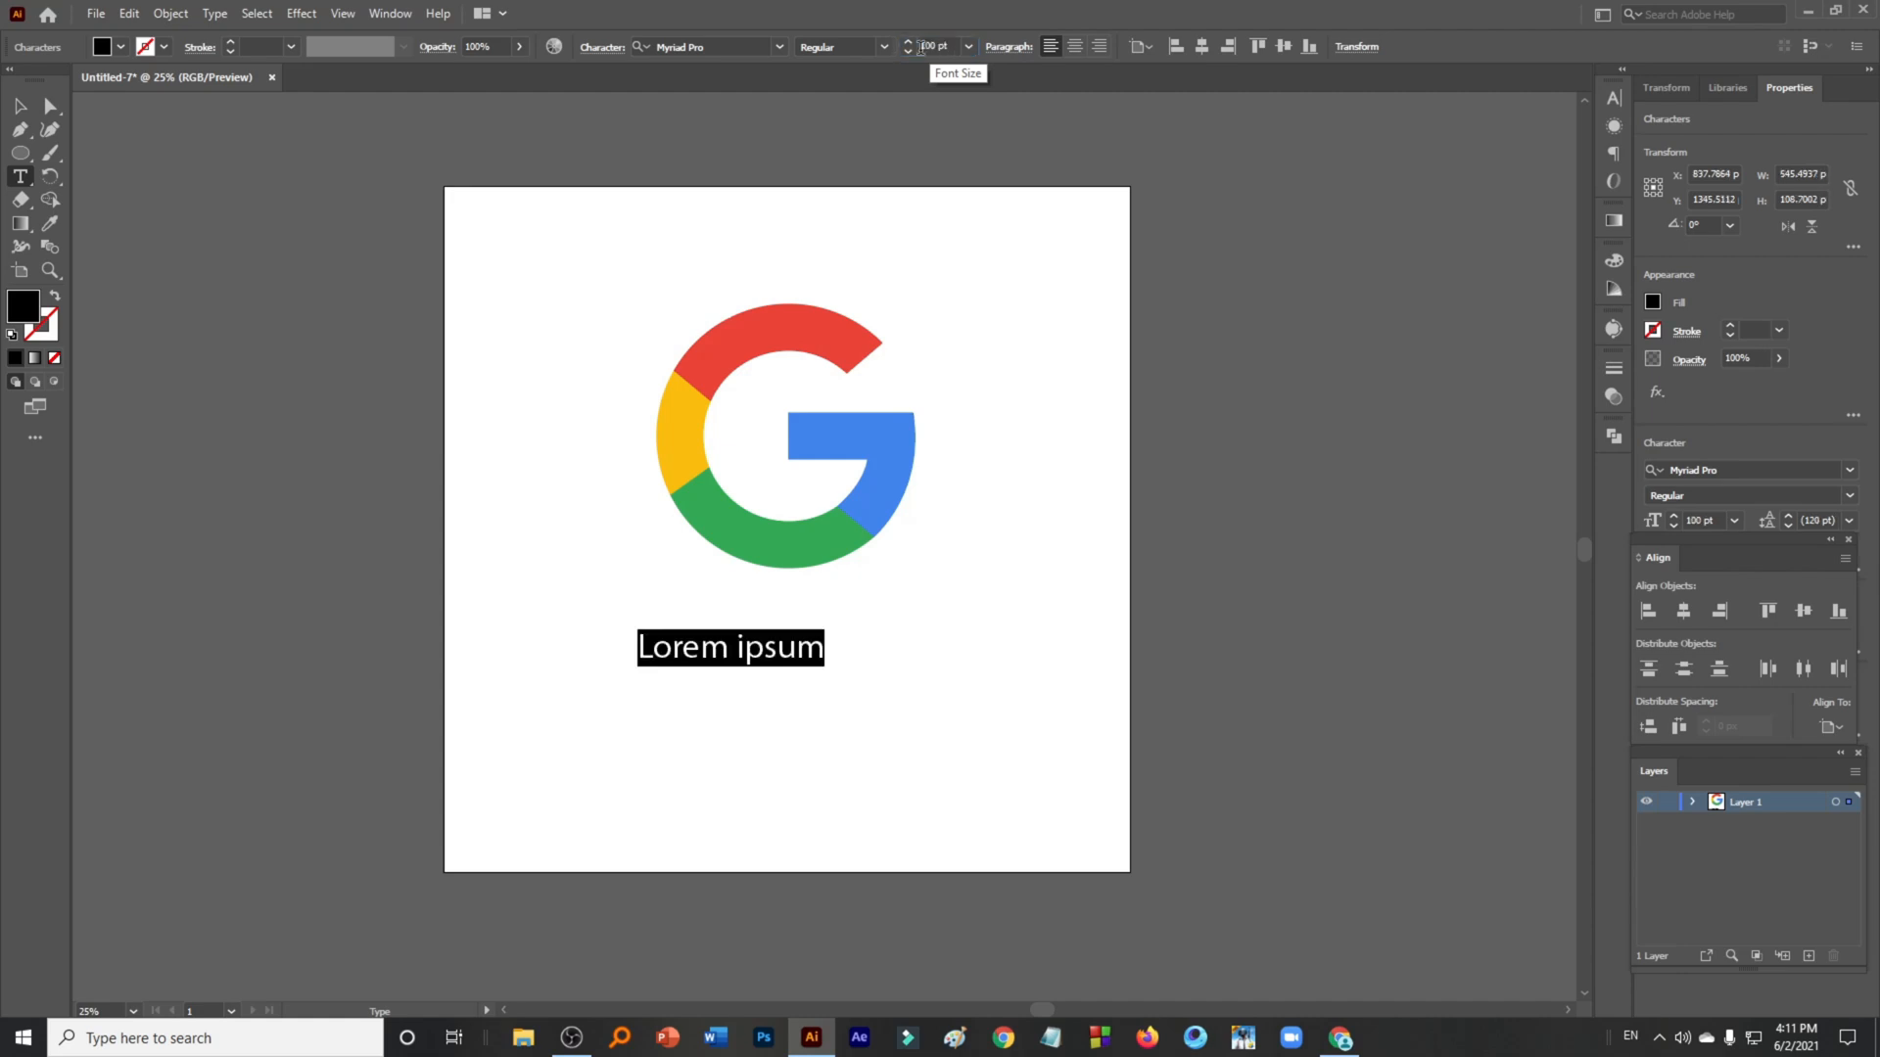
pyautogui.write('Goog')
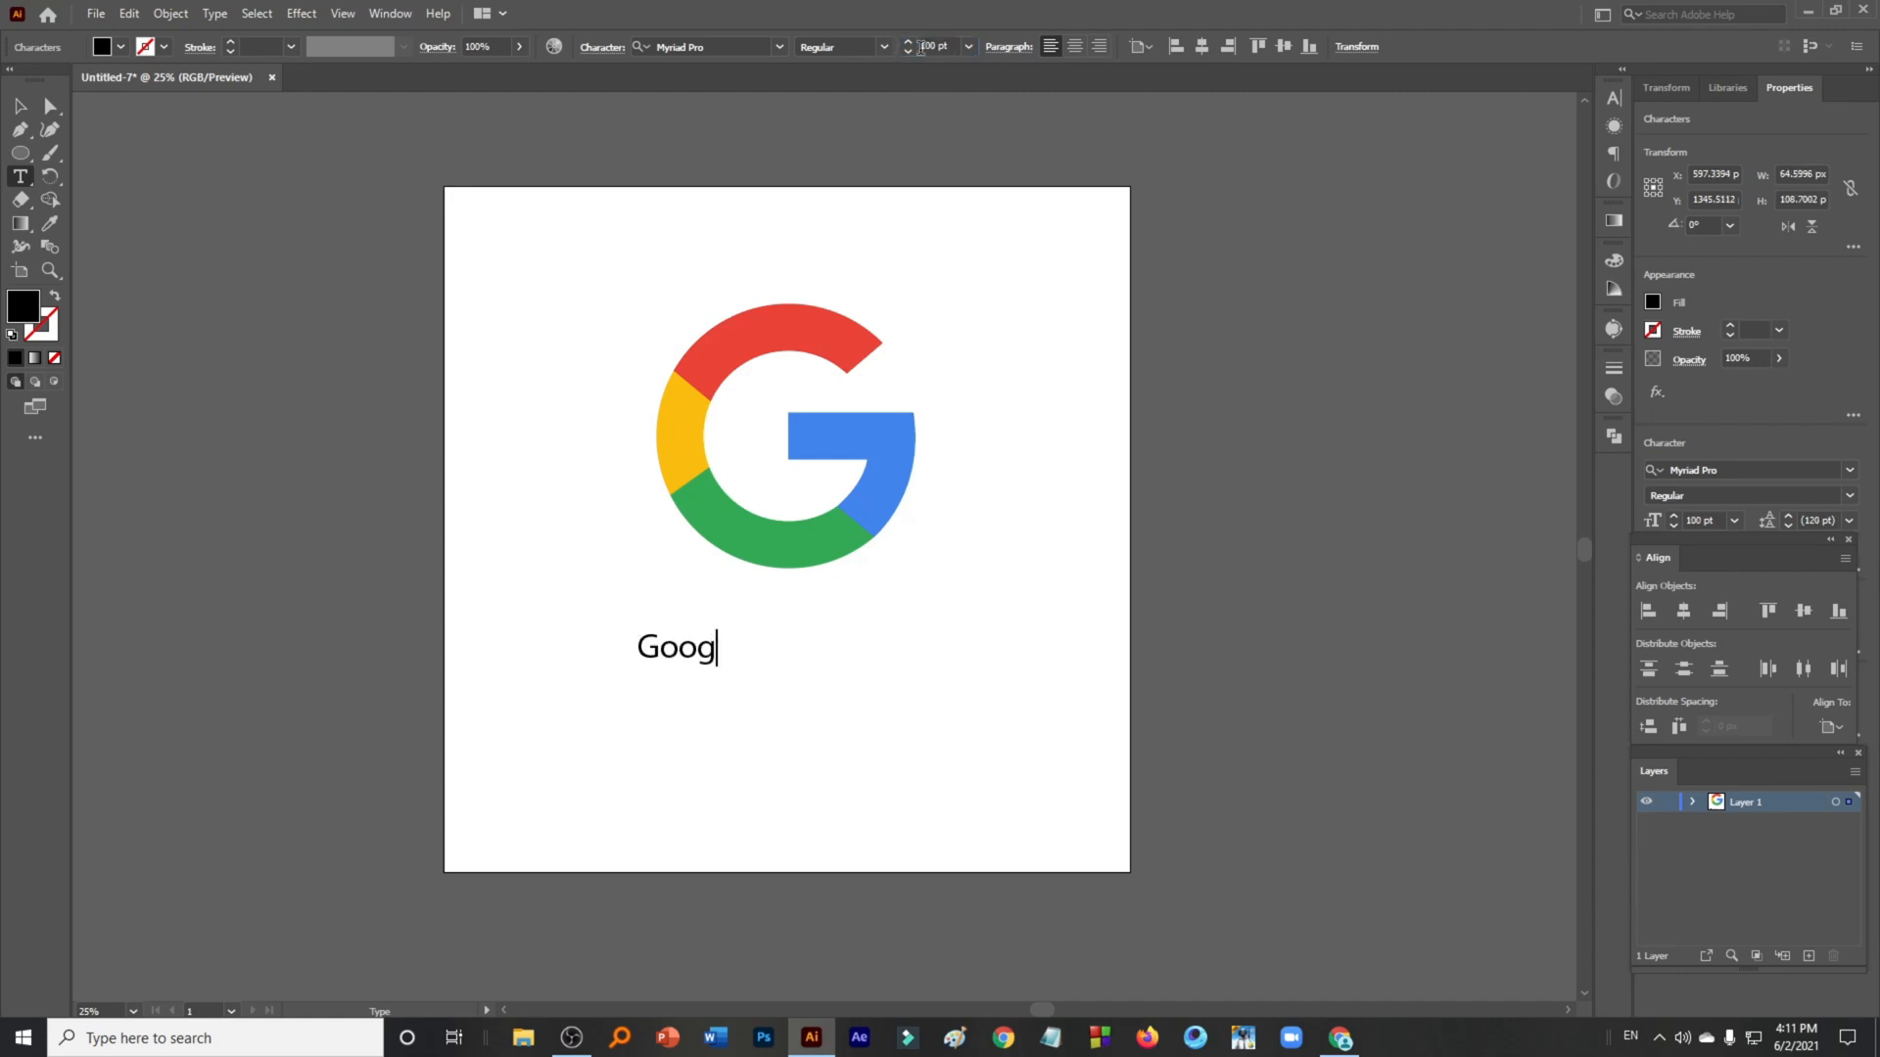
pyautogui.write('le')
pyautogui.press('Escape')
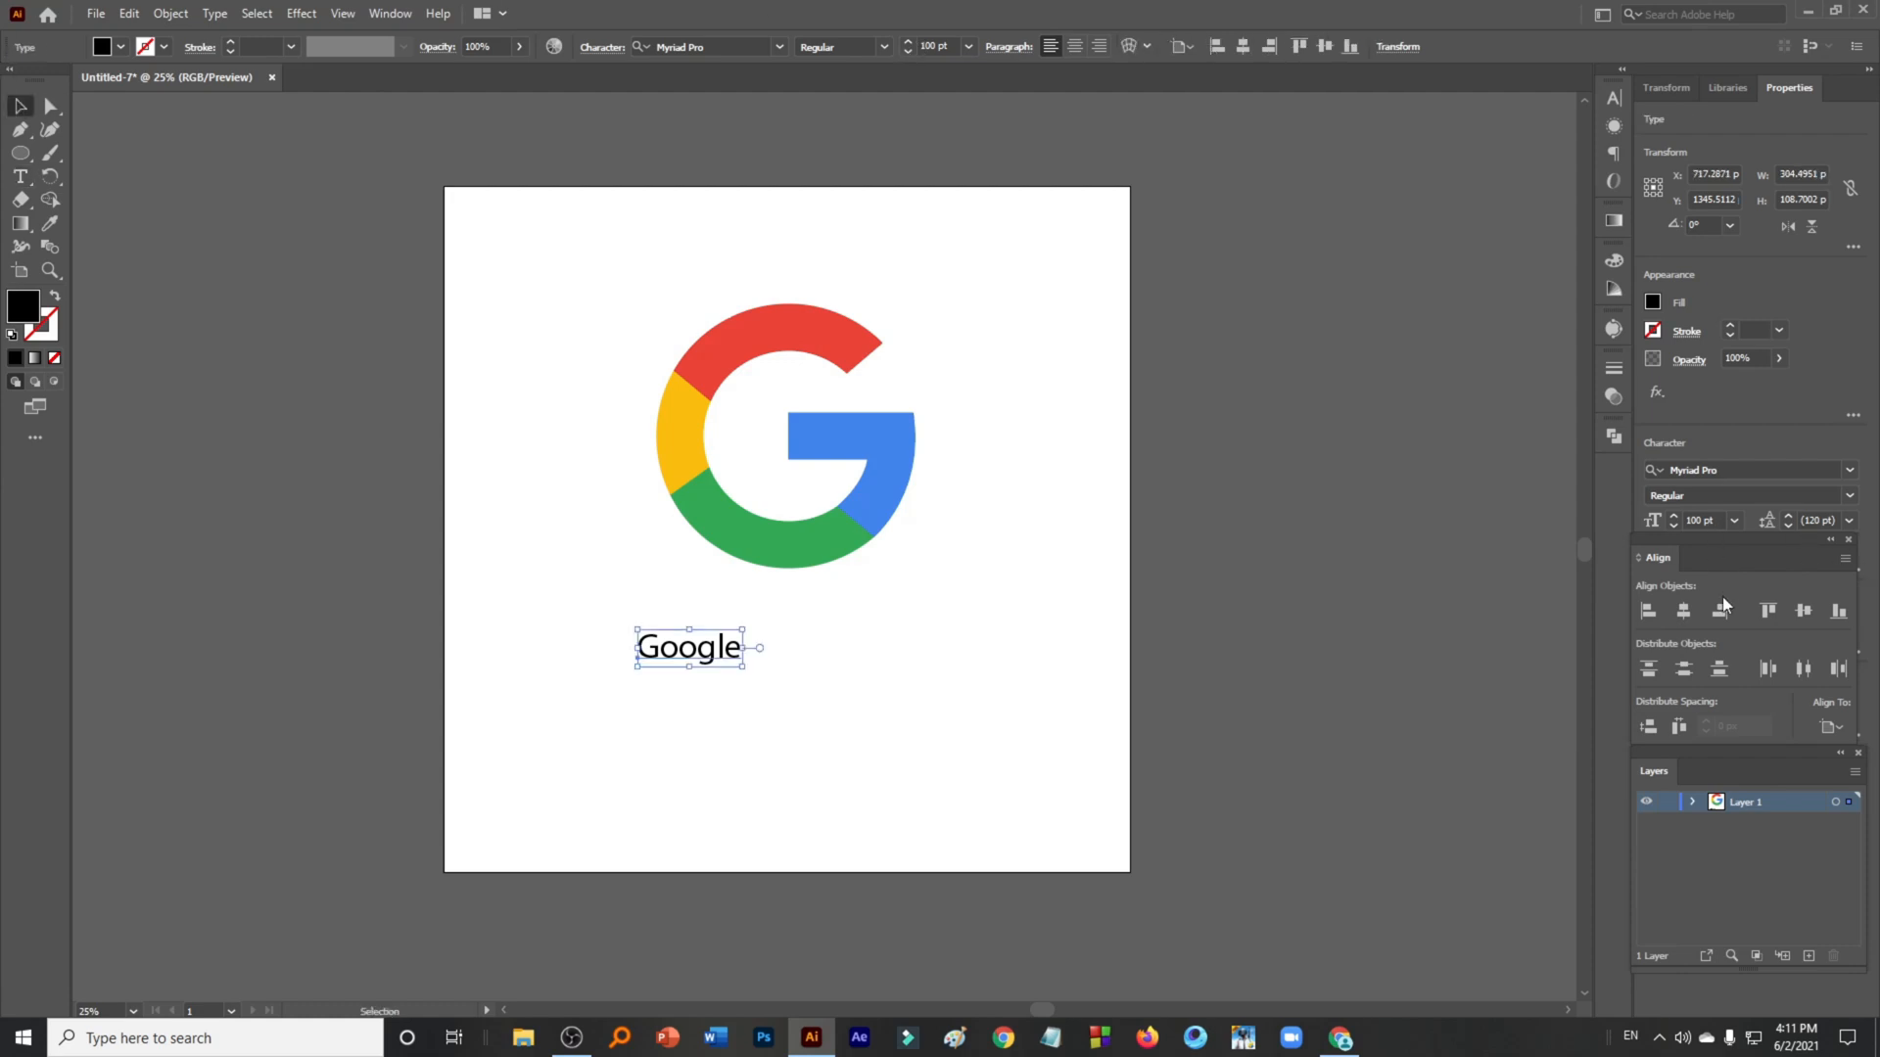
# - Centre the Google text horizontally and scale it up to roughly the logo's width
pyautogui.click(1683, 610)
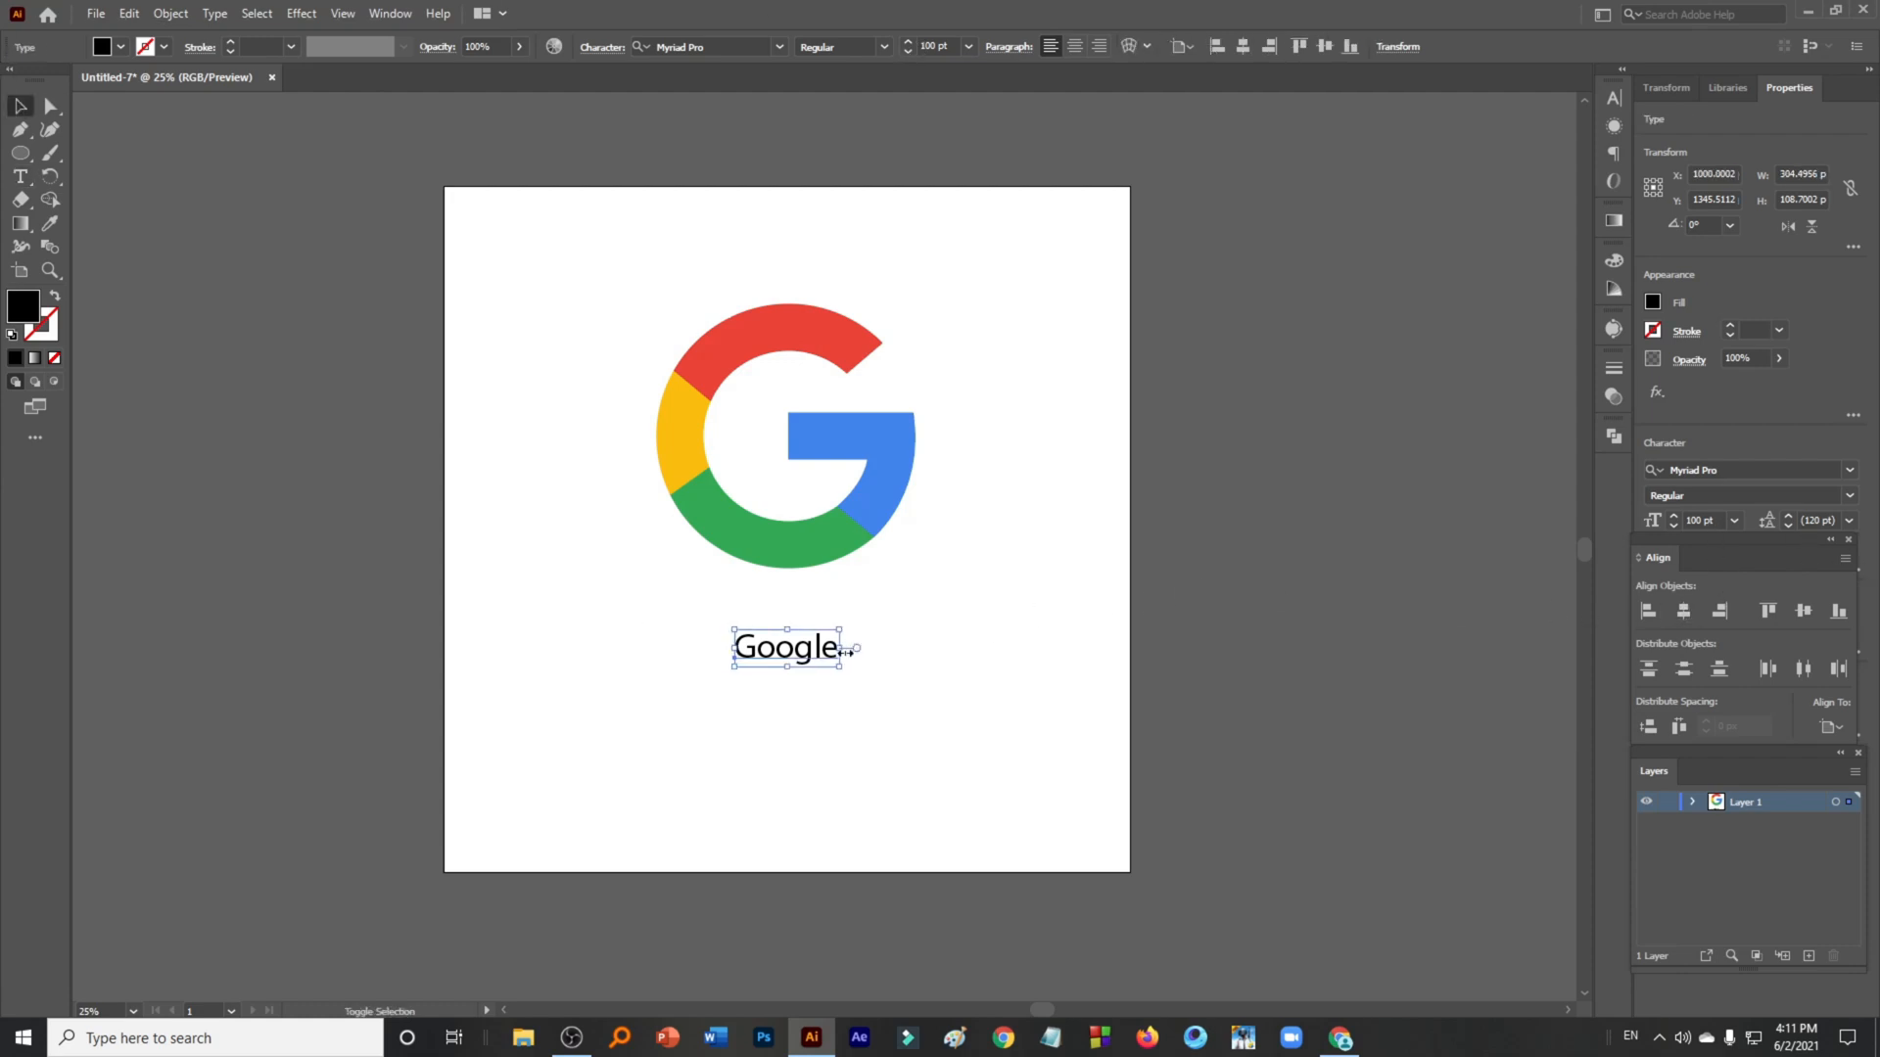
pyautogui.moveTo(844, 652); pyautogui.dragTo(930, 690)
pyautogui.click(1002, 658)
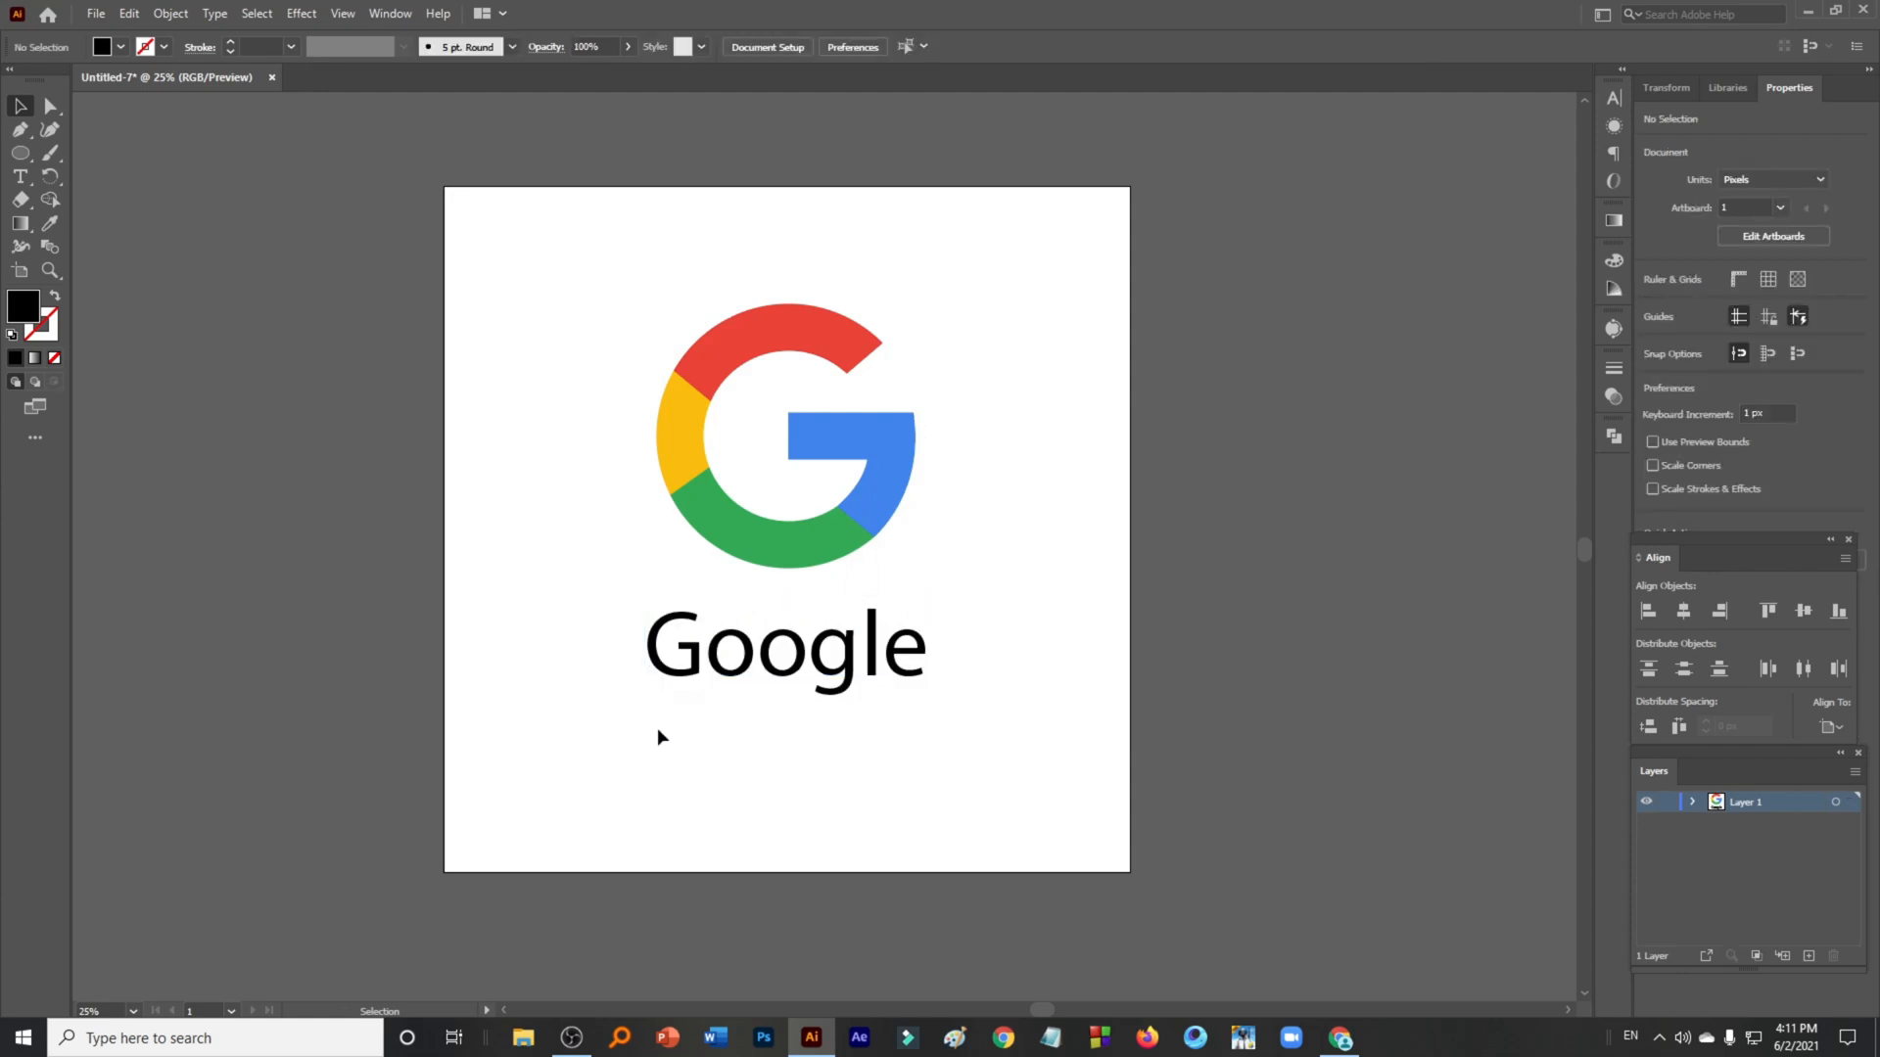
# - Select both the logo and the text and move them down slightly together
pyautogui.moveTo(658, 737); pyautogui.dragTo(984, 399)
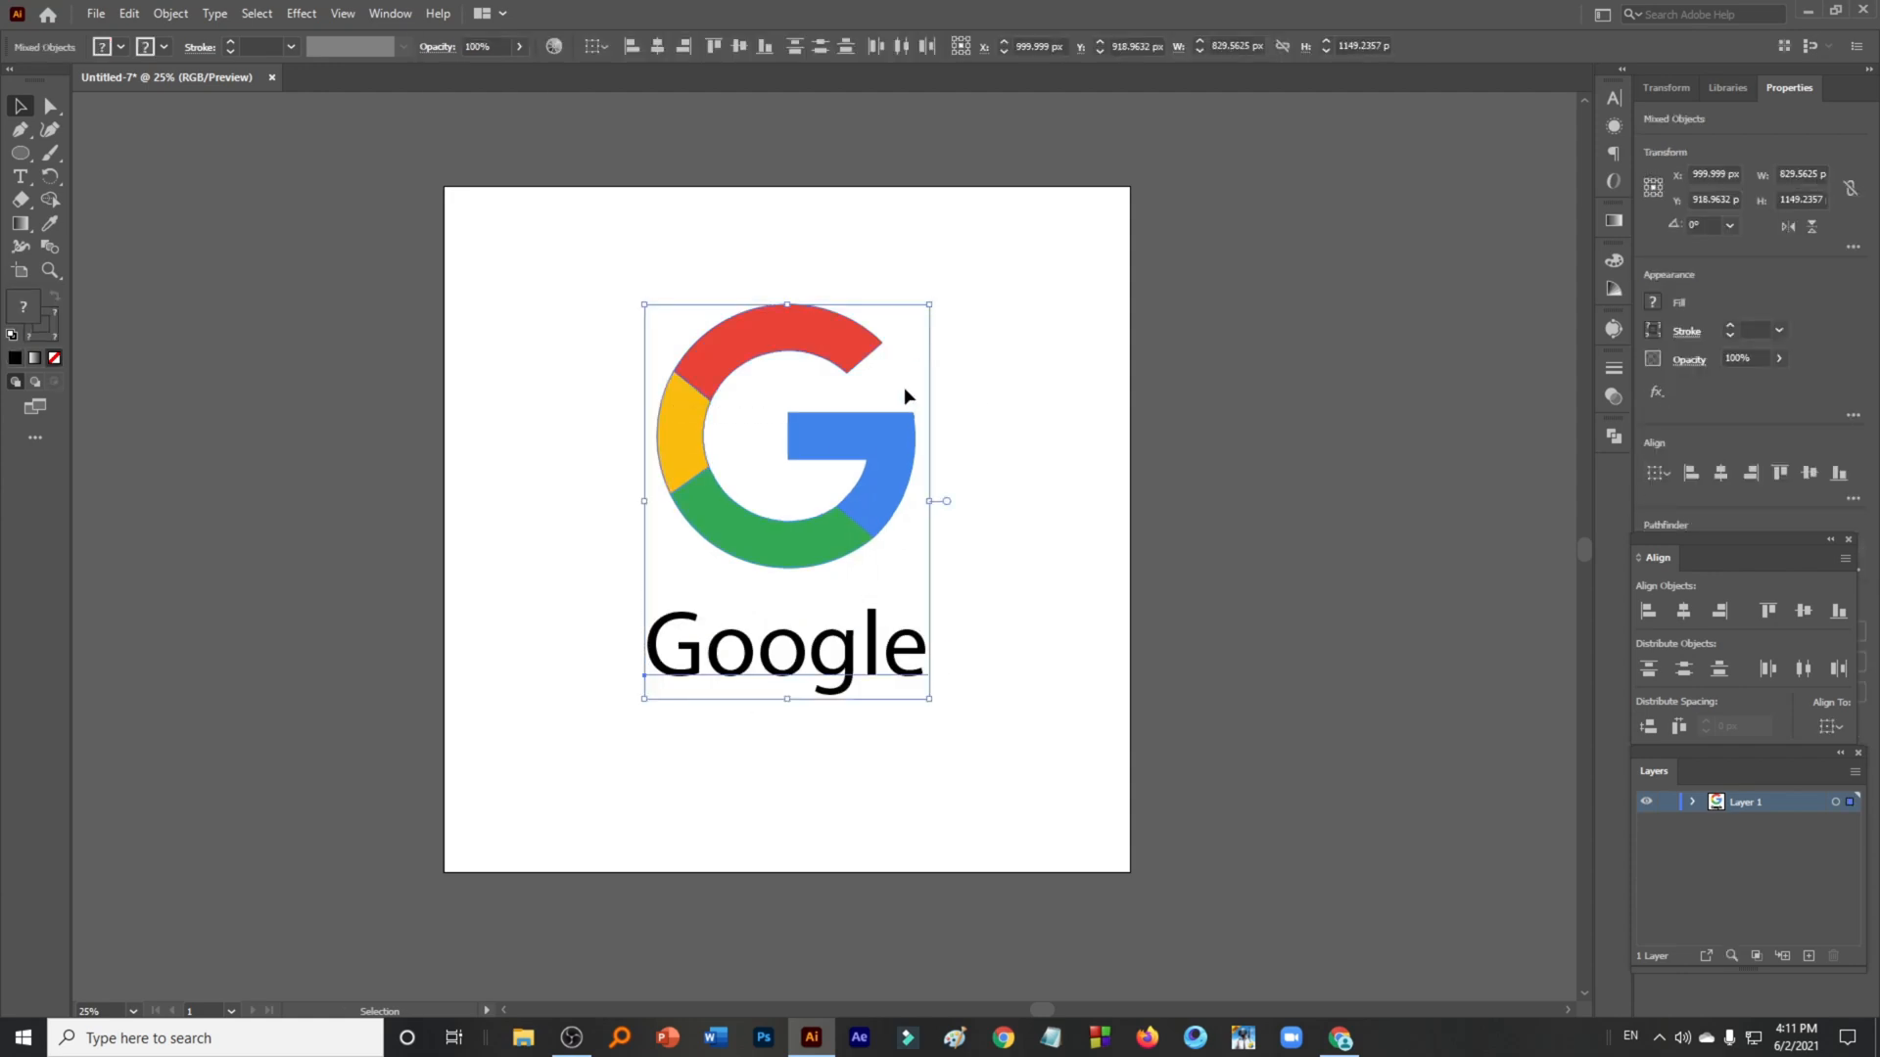
pyautogui.moveTo(863, 455); pyautogui.dragTo(871, 501)
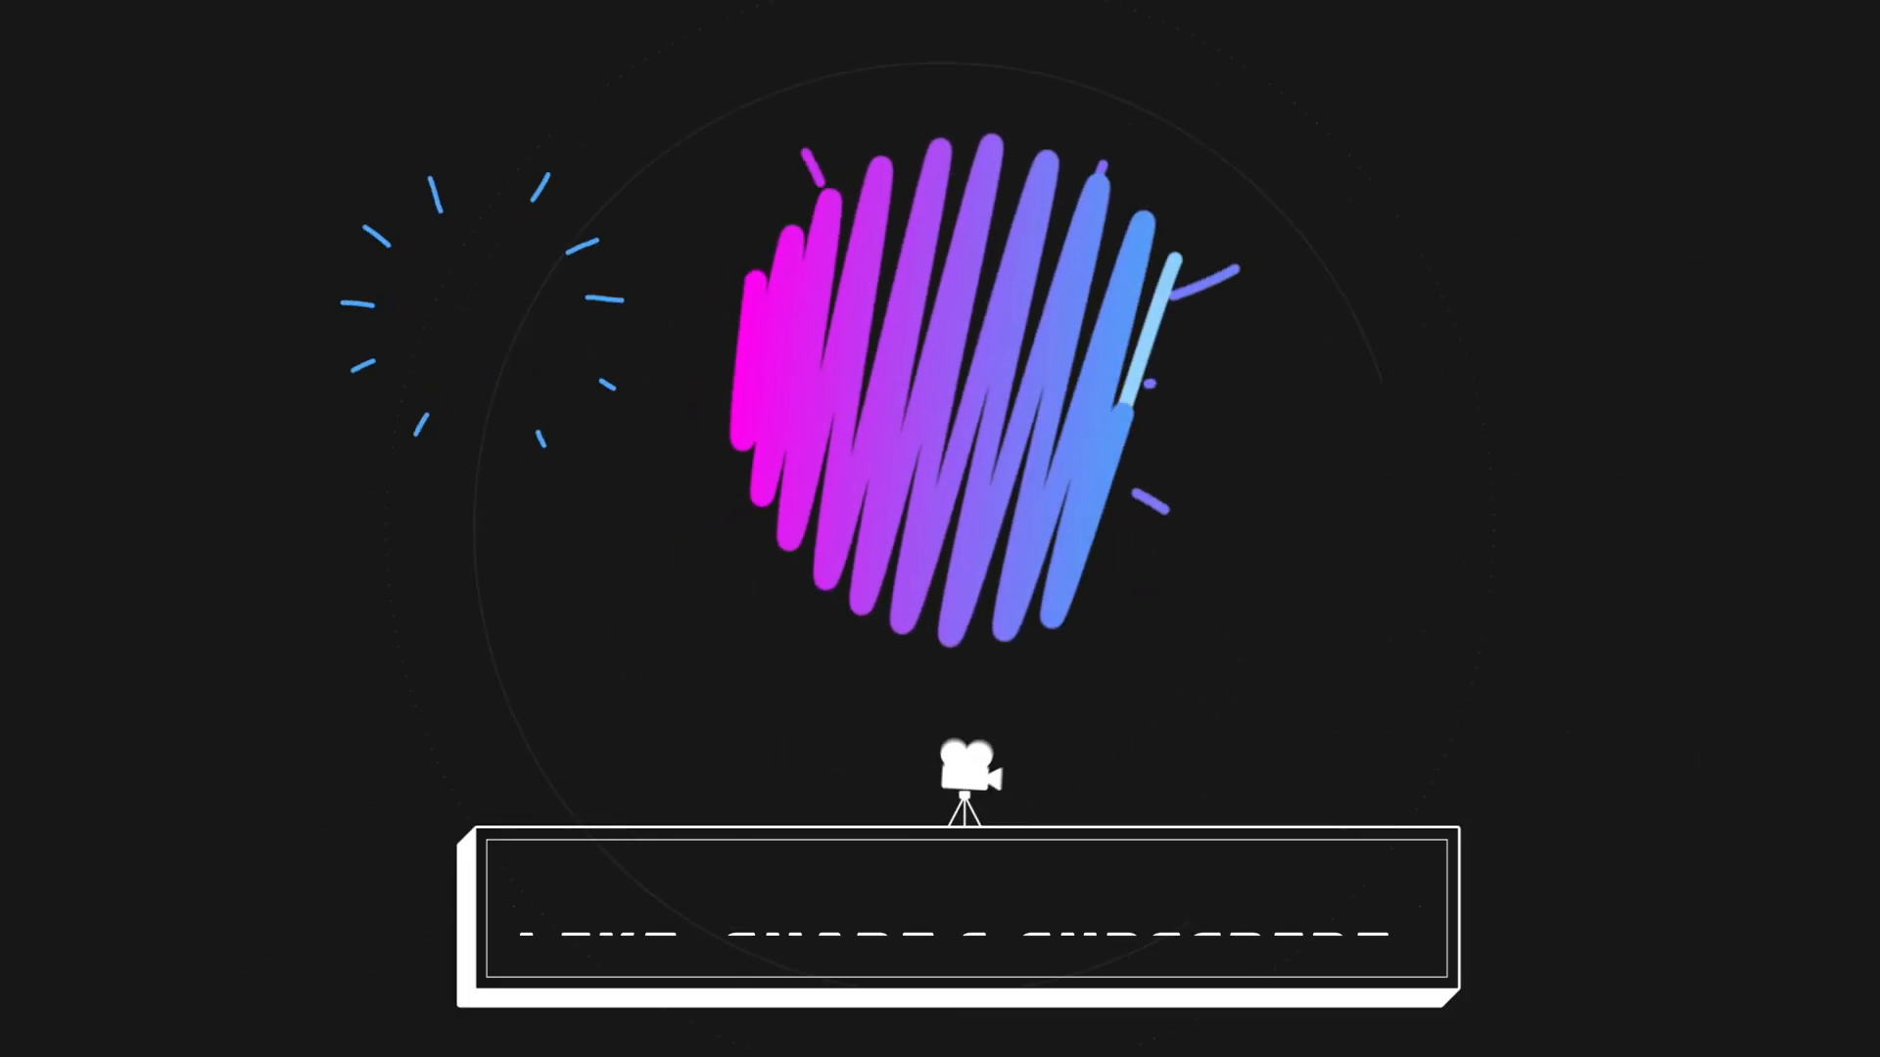